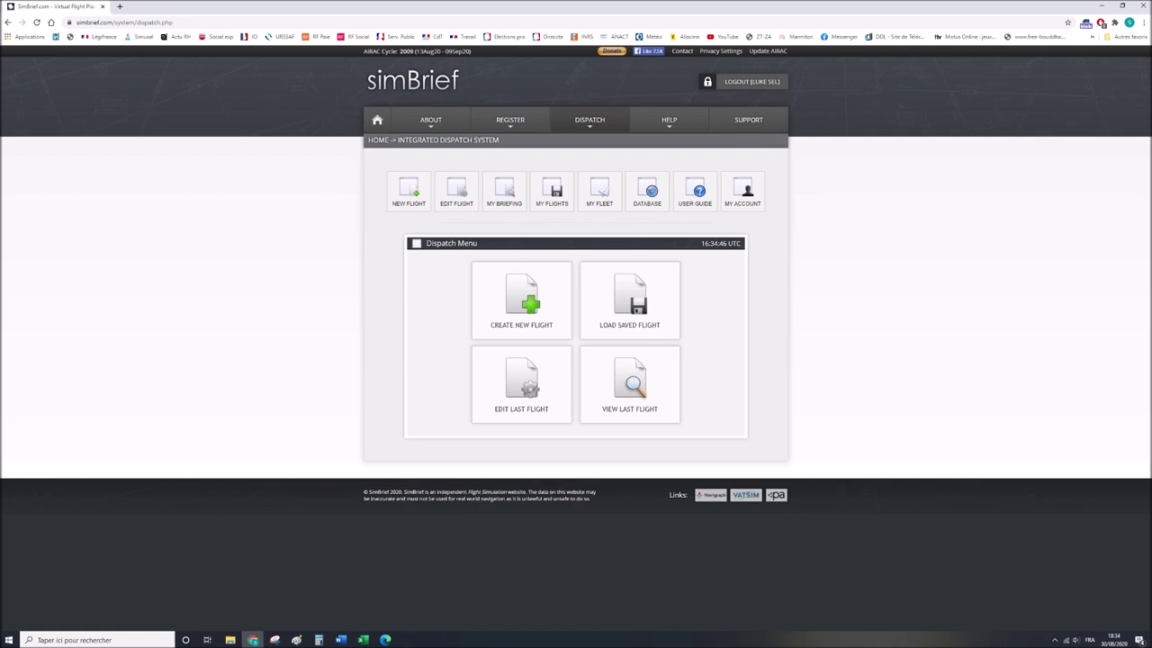
Open the My Fleet page of the dispatch system and delete the saved A320 airframe.
left_click(419, 80)
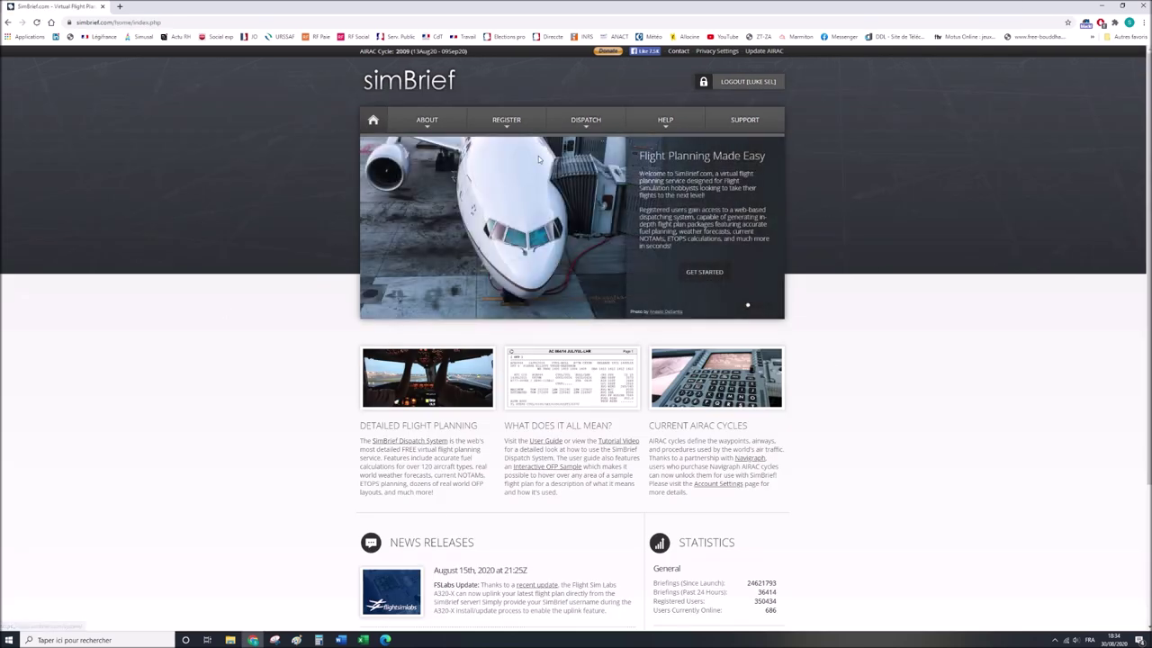
left_click(578, 119)
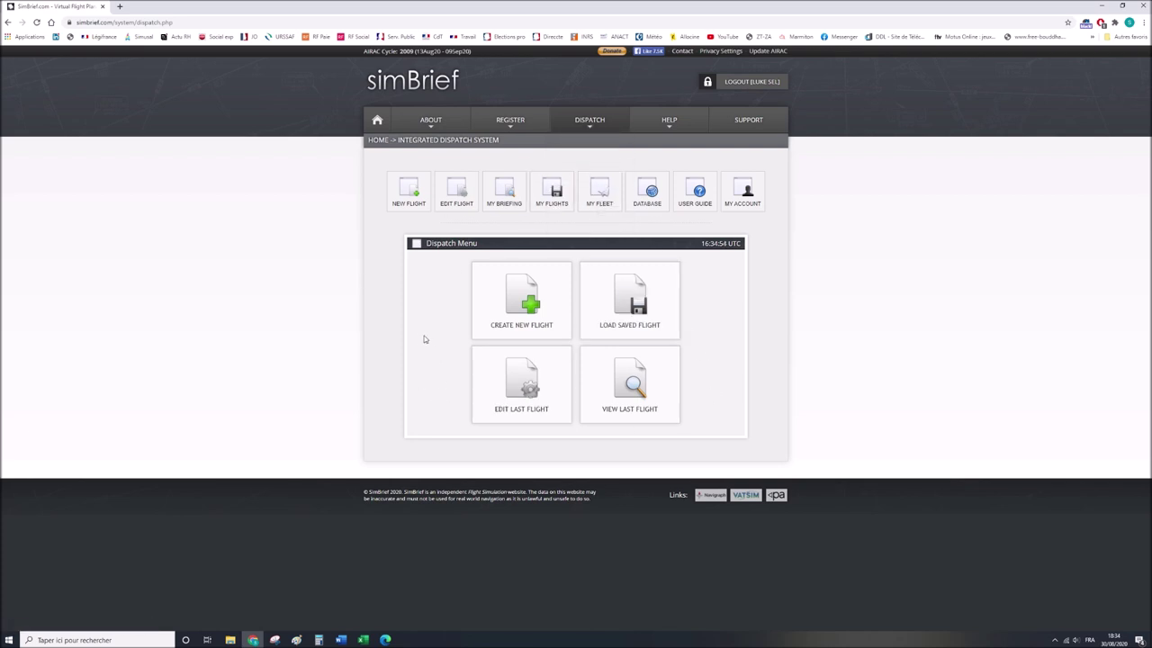
left_click(605, 206)
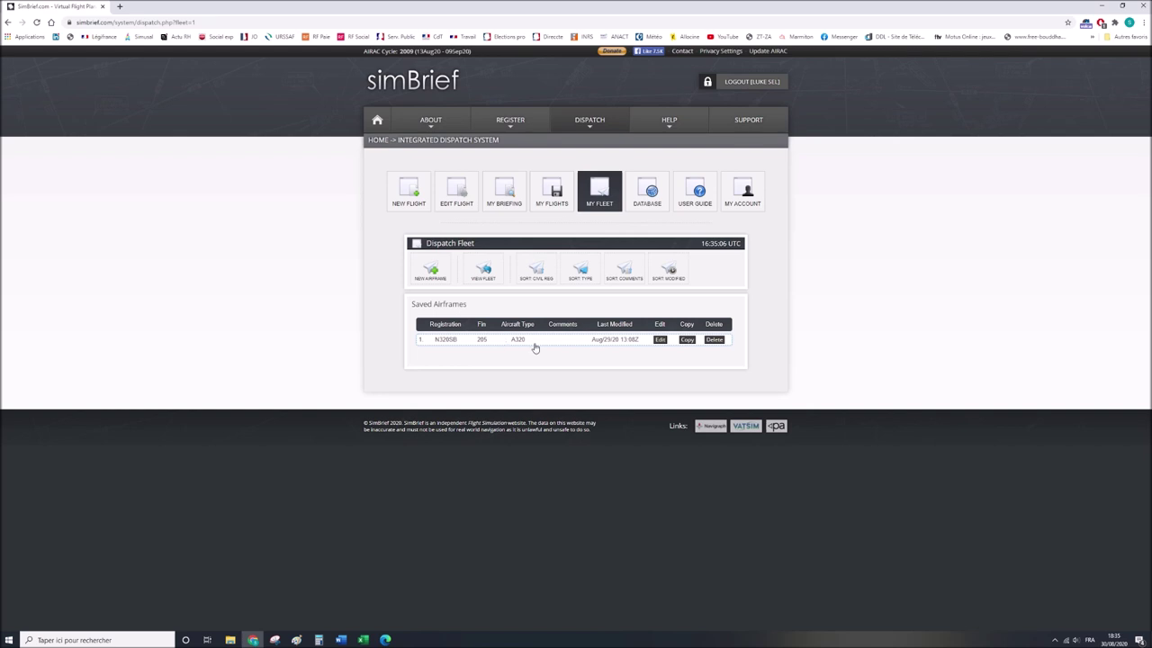
left_click(713, 341)
left_click(562, 358)
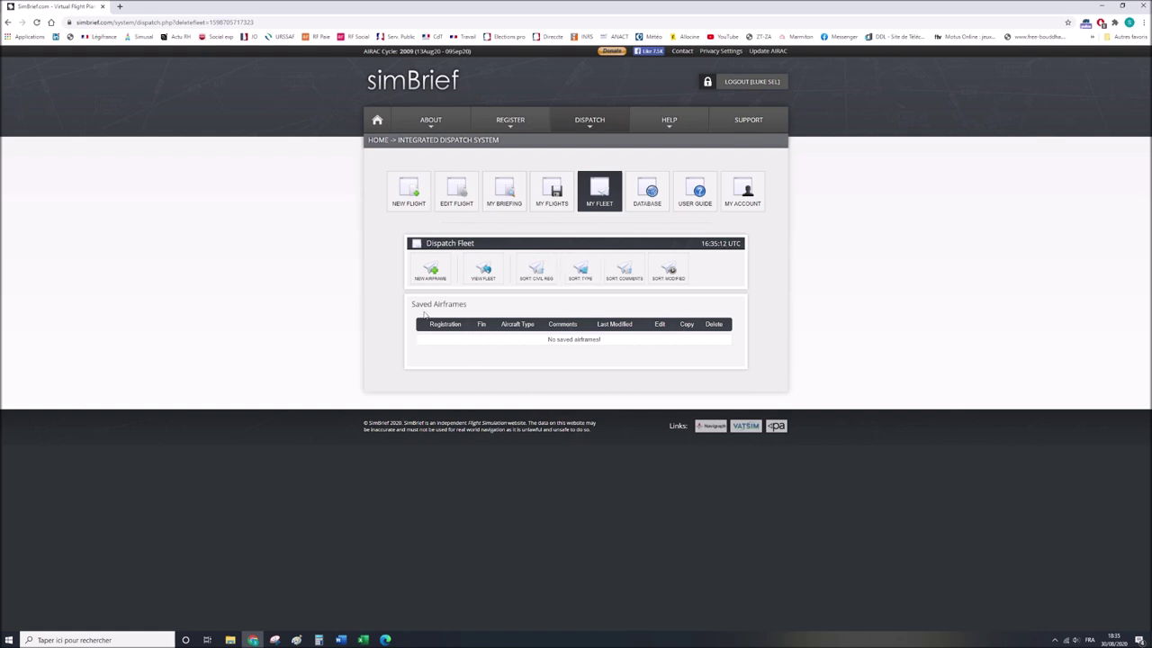
Create a new airframe based on the A320 - A320-200 aircraft type.
left_click(432, 272)
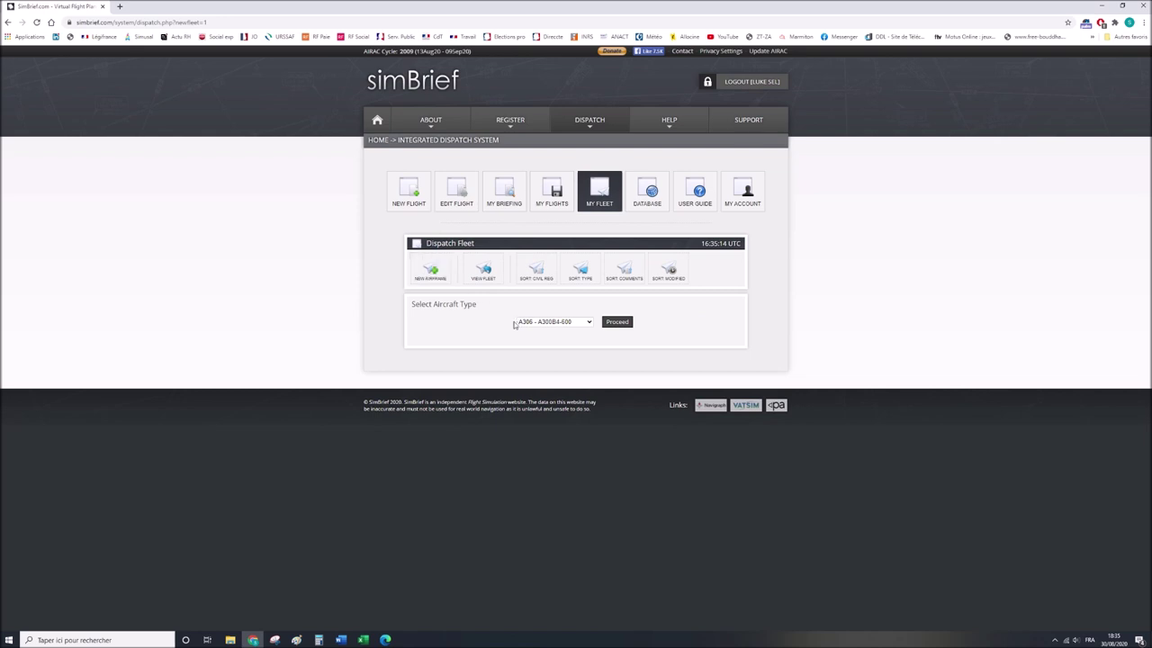
left_click(553, 321)
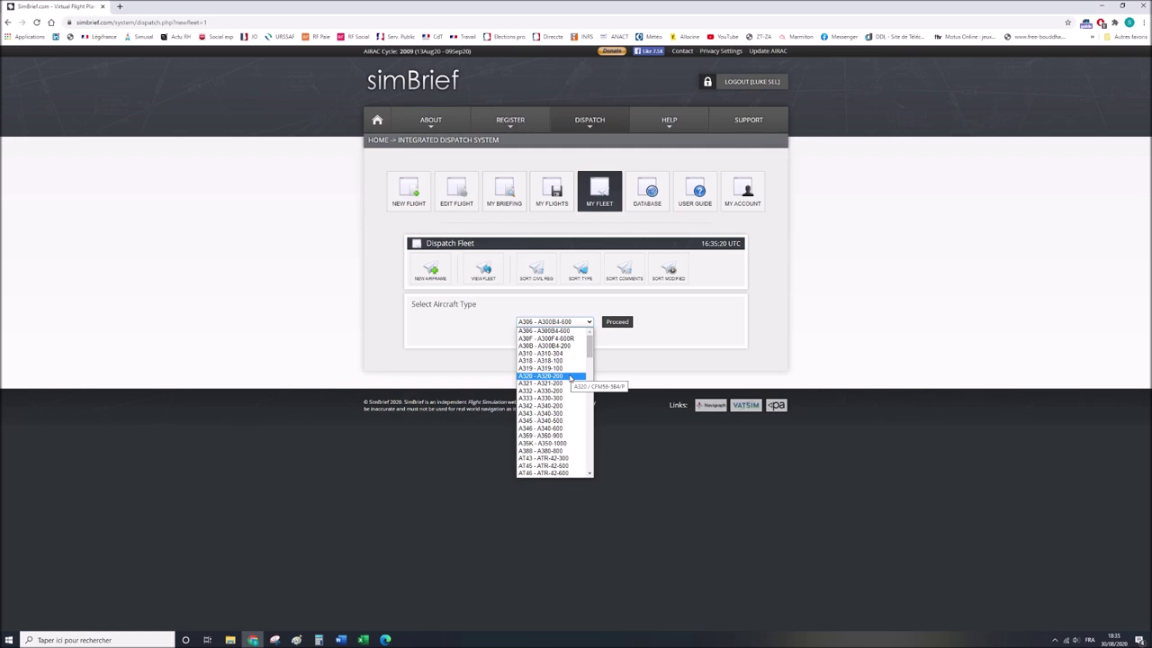
left_click(569, 377)
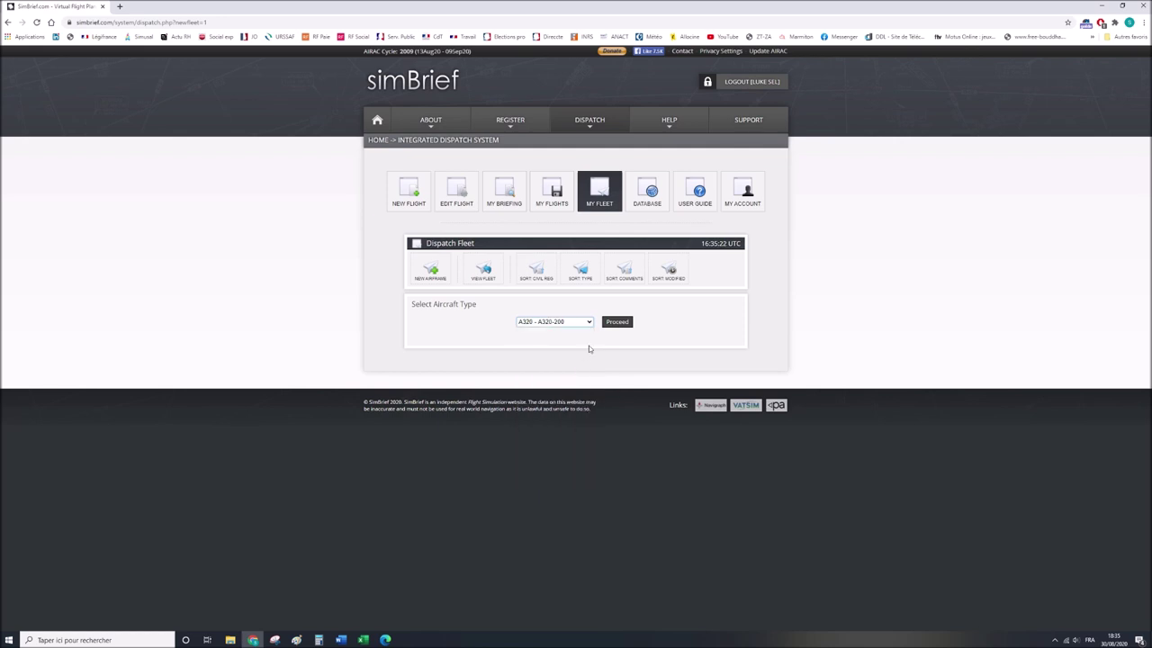
left_click(616, 323)
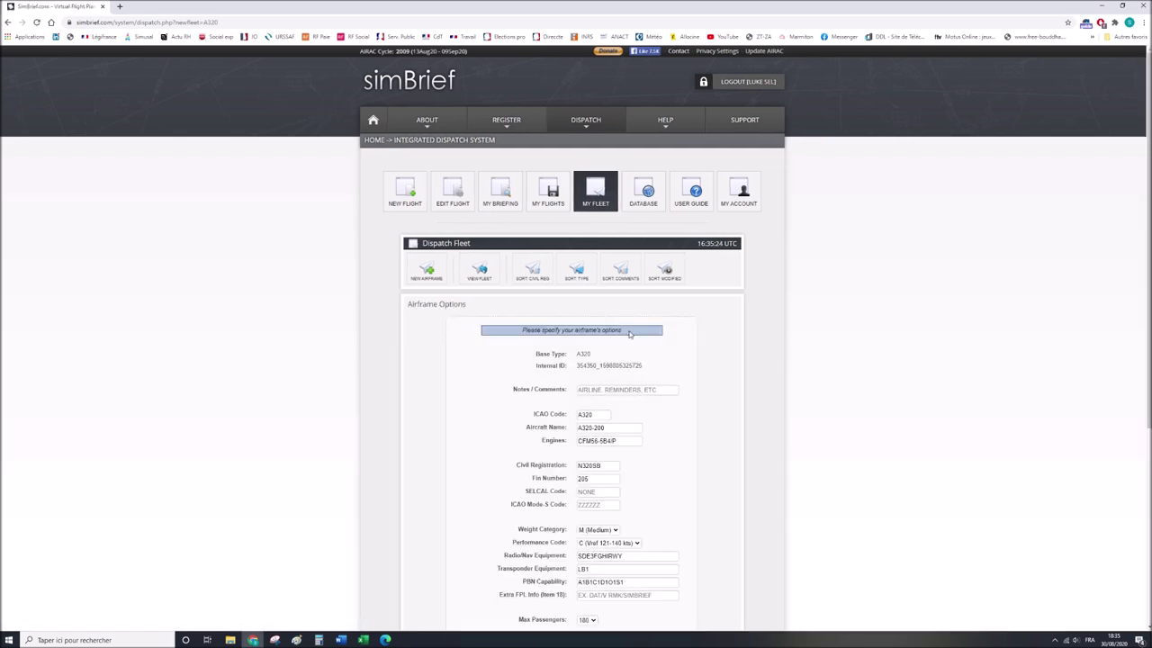
Rename the aircraft as A320N and set its engines to LEAP-A1 in the airframe options.
scroll(731, 411, "down", 3)
scroll(732, 412, "down", 2)
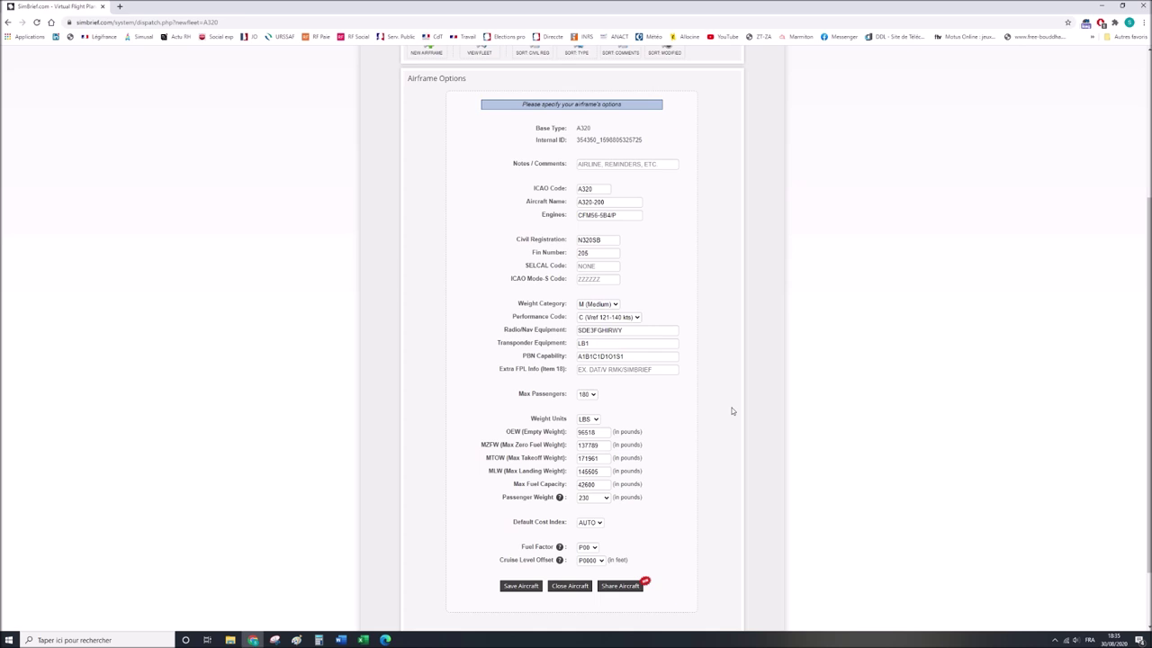
left_click_drag(538, 128, 593, 129)
left_click(590, 137)
left_click(591, 201)
type("N")
key("Delete")
key("Delete")
key("Delete")
key("Delete")
key("Tab")
type("LEAP-A1")
left_click(649, 278)
Select weight category M (Medium) and performance code C (Vref 121-140 kts) for the airframe.
scroll(650, 281, "down", 1)
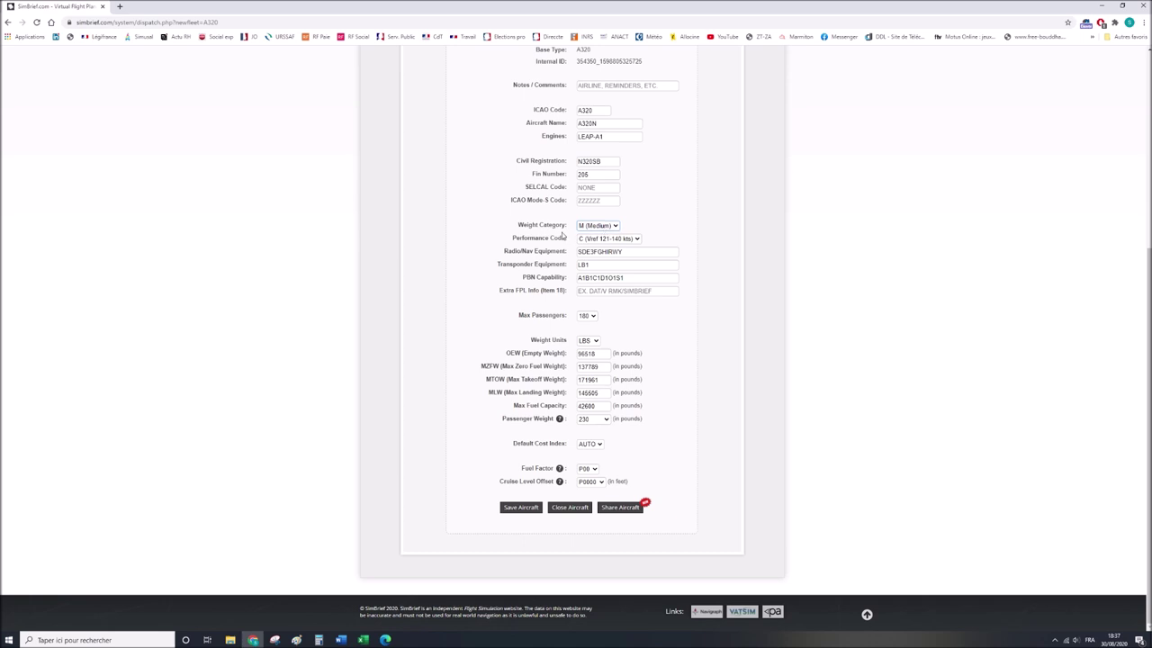
left_click(598, 227)
left_click(591, 247)
left_click(604, 241)
left_click(601, 270)
Set the maximum passengers to 186 and the weight units to KGS.
left_click(592, 316)
left_click(595, 468)
left_click(585, 440)
left_click(610, 289)
left_click(585, 341)
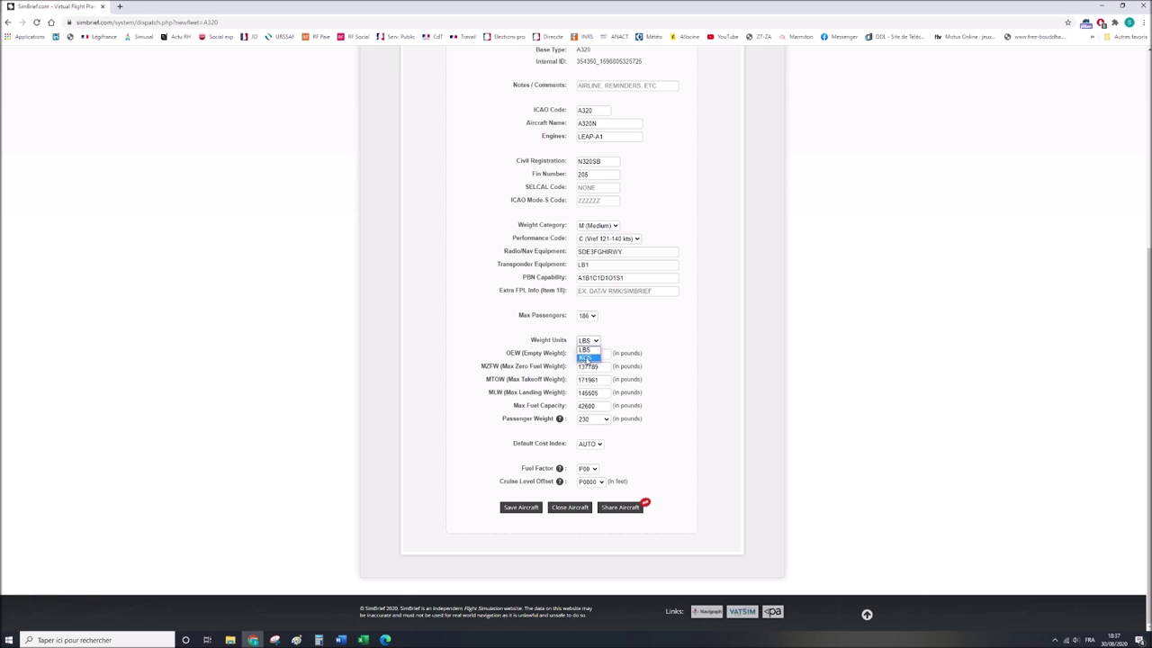
left_click(587, 358)
left_click(627, 77)
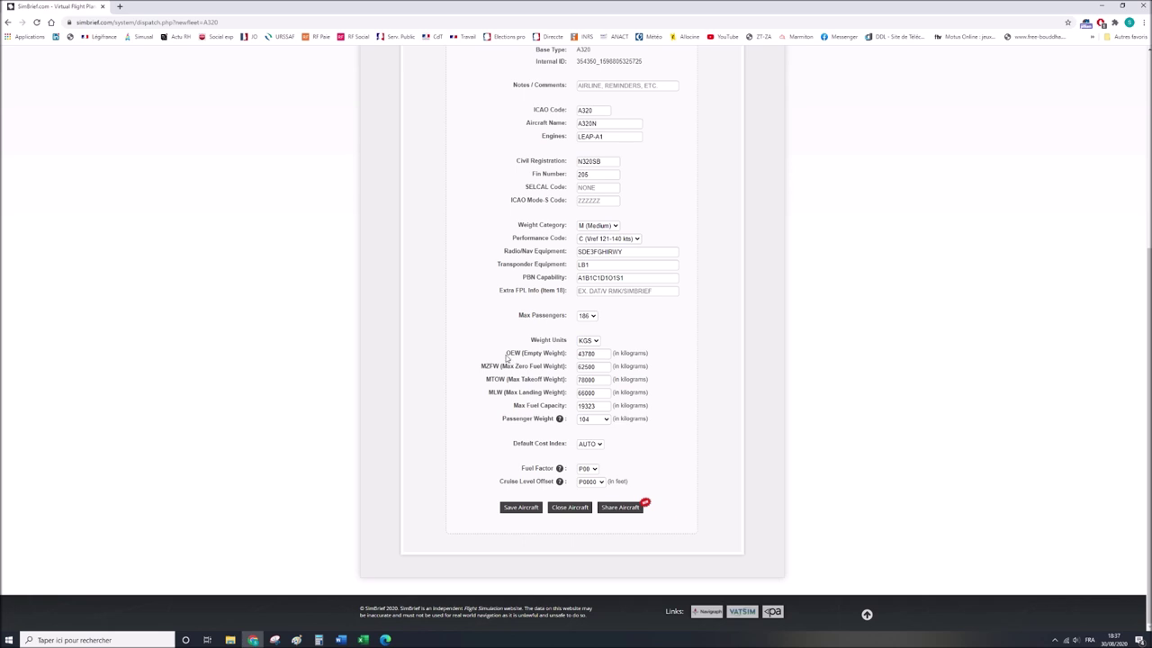
Search Google for "kg lbs" in a new browser tab and convert 90400 pounds to kilograms for the empty weight.
left_click_drag(509, 353, 649, 423)
left_click(650, 393)
left_click_drag(501, 355, 567, 362)
left_click(119, 7)
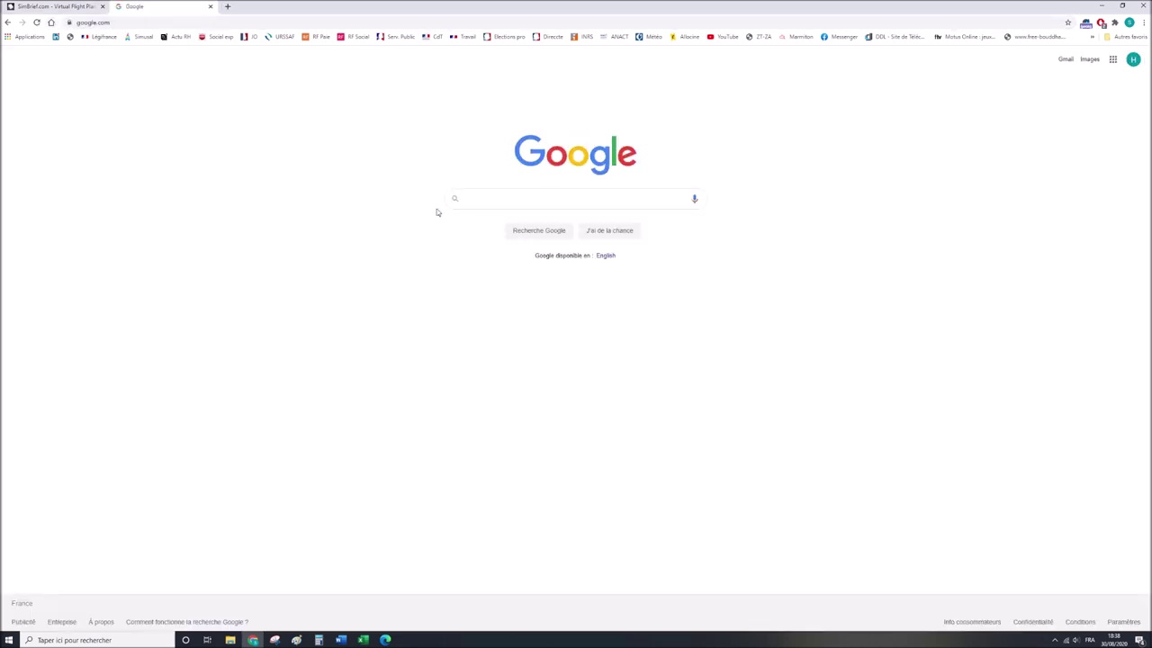
type("kg lbs")
key("Return")
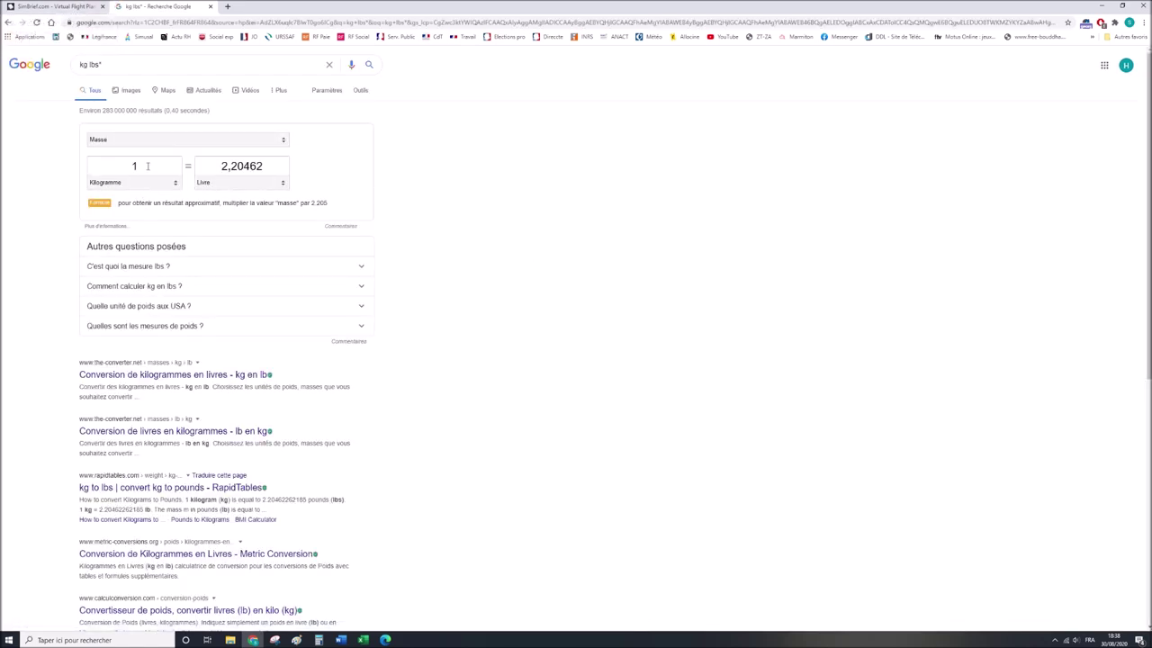
left_click(171, 182)
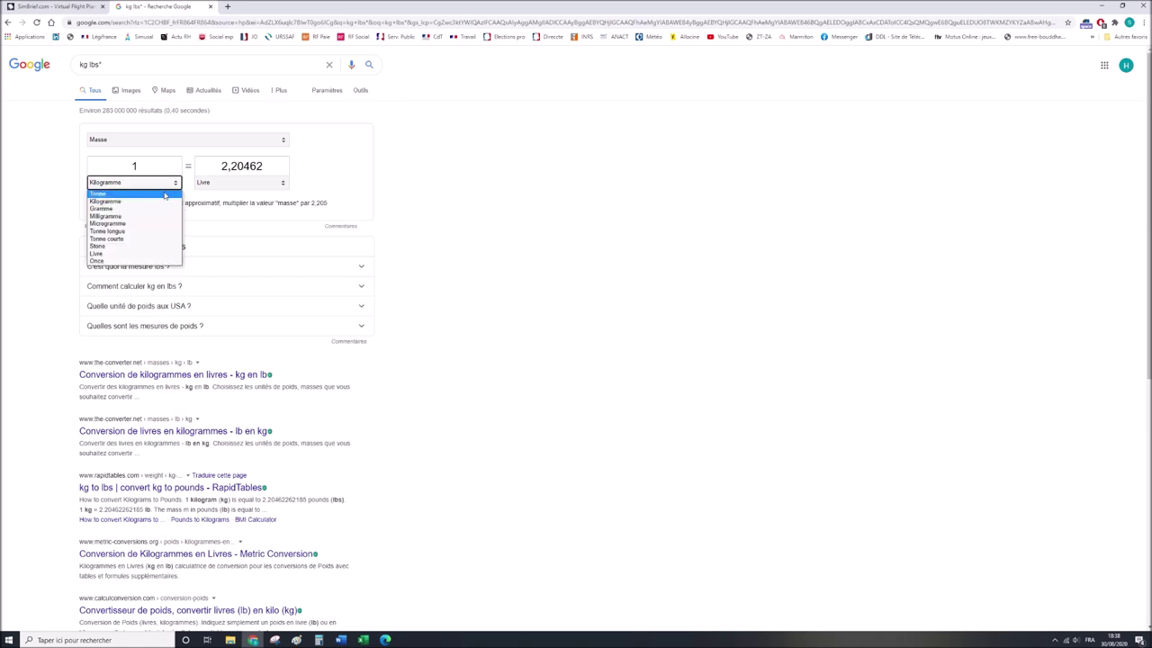
left_click(108, 249)
left_click(153, 167)
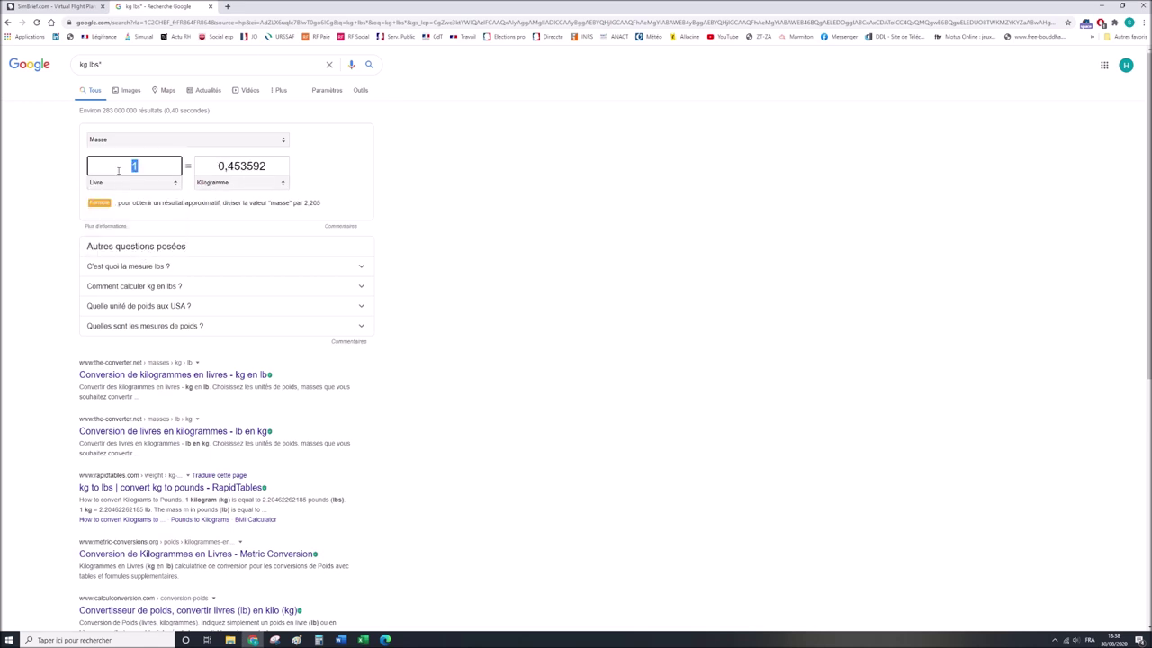
type("90400")
Set the airframe's OEW (Empty Weight) to 41005 kg, using the rounded conversion result.
left_click_drag(217, 165, 279, 174)
left_click(29, 5)
left_click_drag(610, 353, 555, 352)
type("41005")
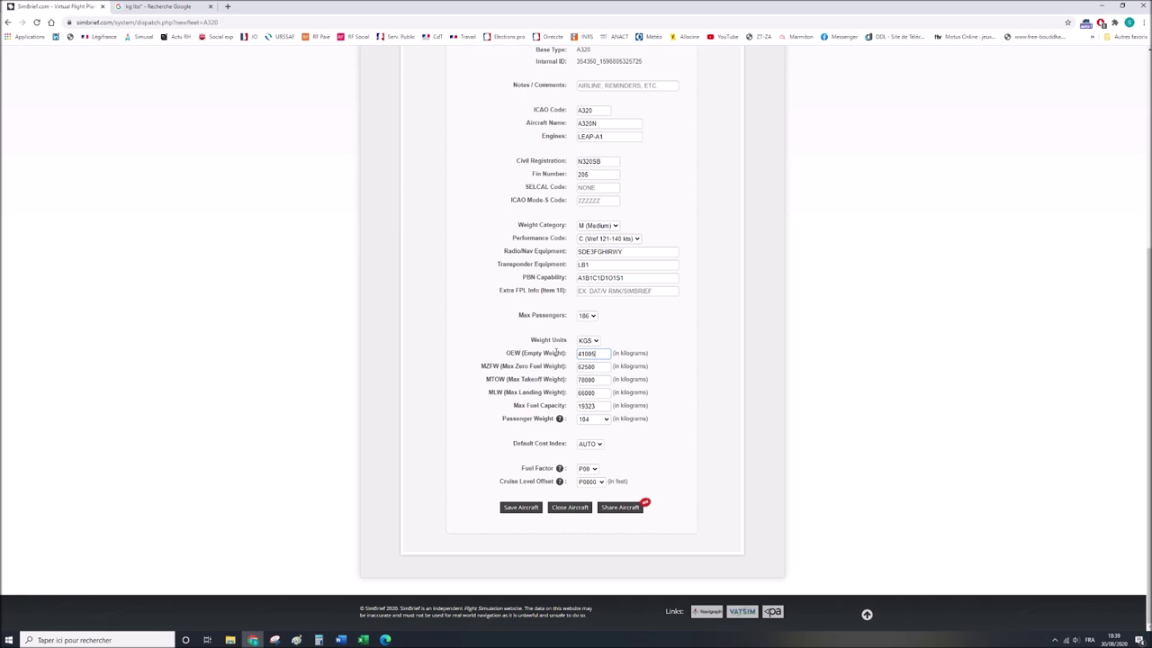
Convert 170 pounds to kilograms in the Google unit converter.
left_click(153, 6)
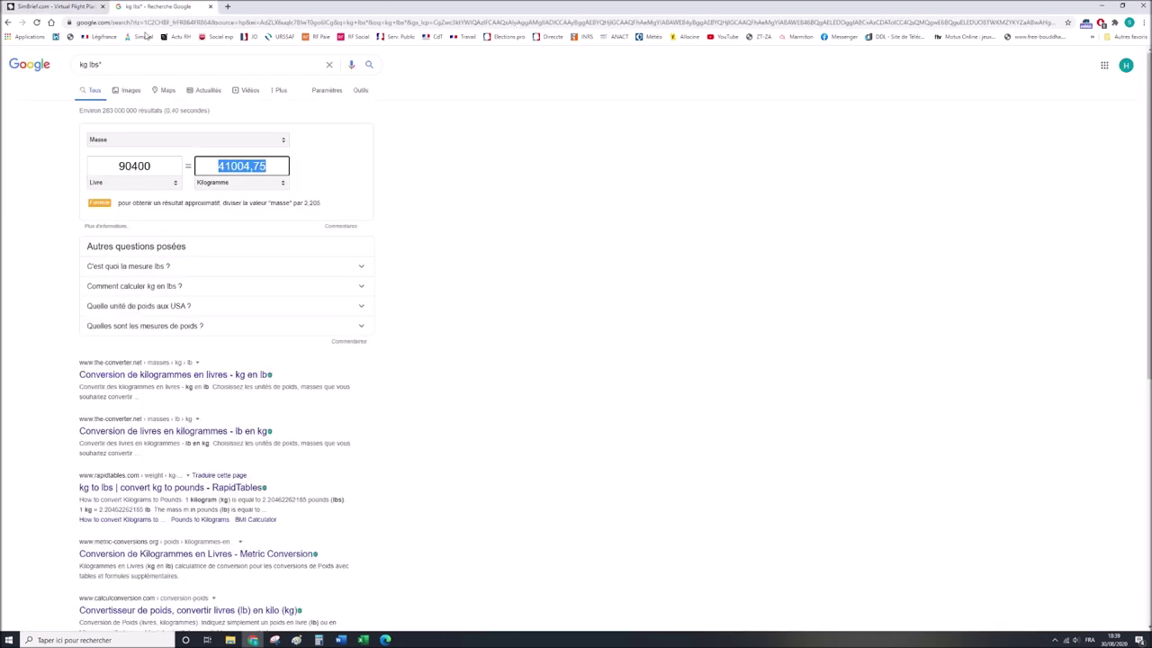
double_click(93, 165)
type("170")
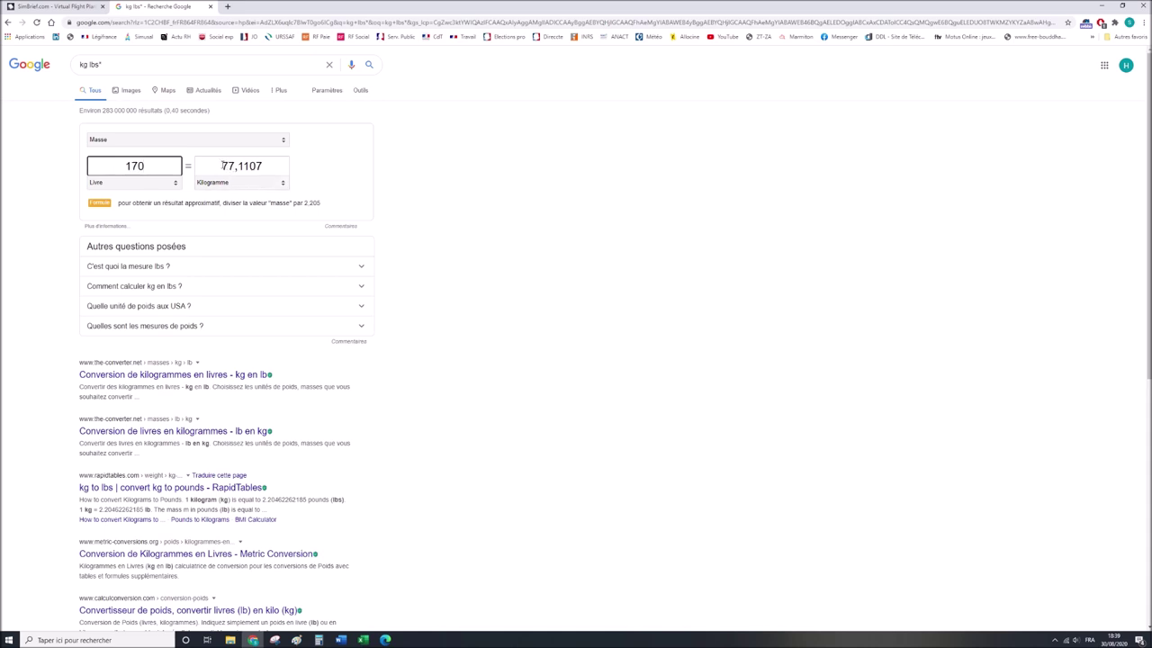
double_click(271, 165)
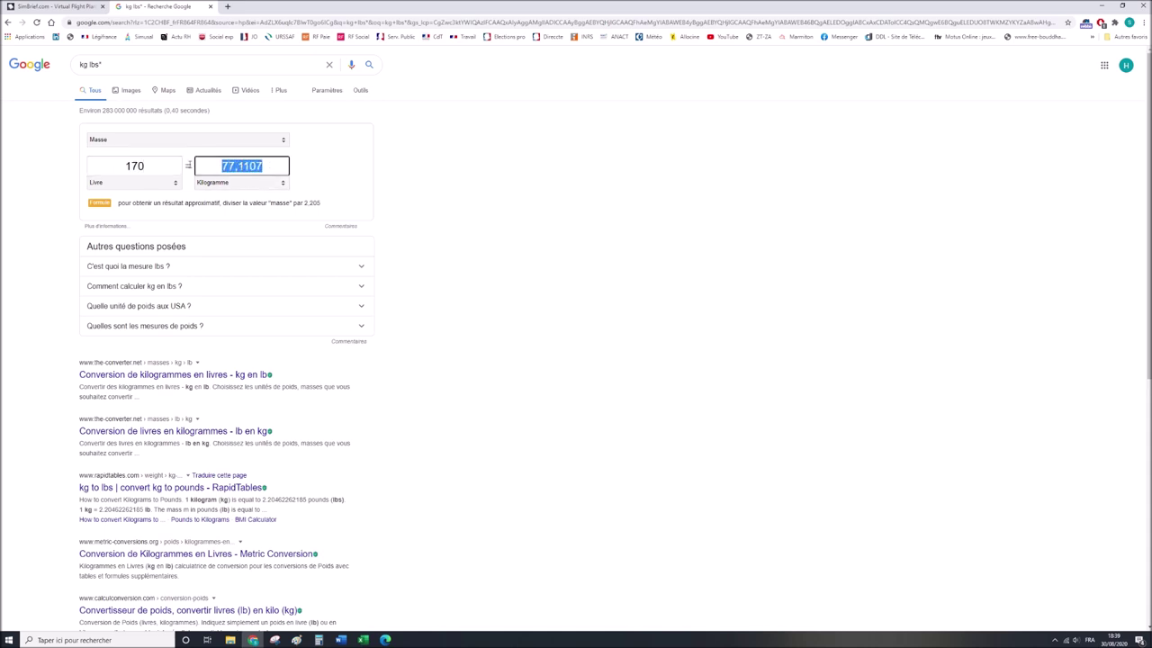
Multiply 170 by 2 in the Windows Calculator and convert 340 pounds to kilograms in the Google unit converter.
left_click(318, 640)
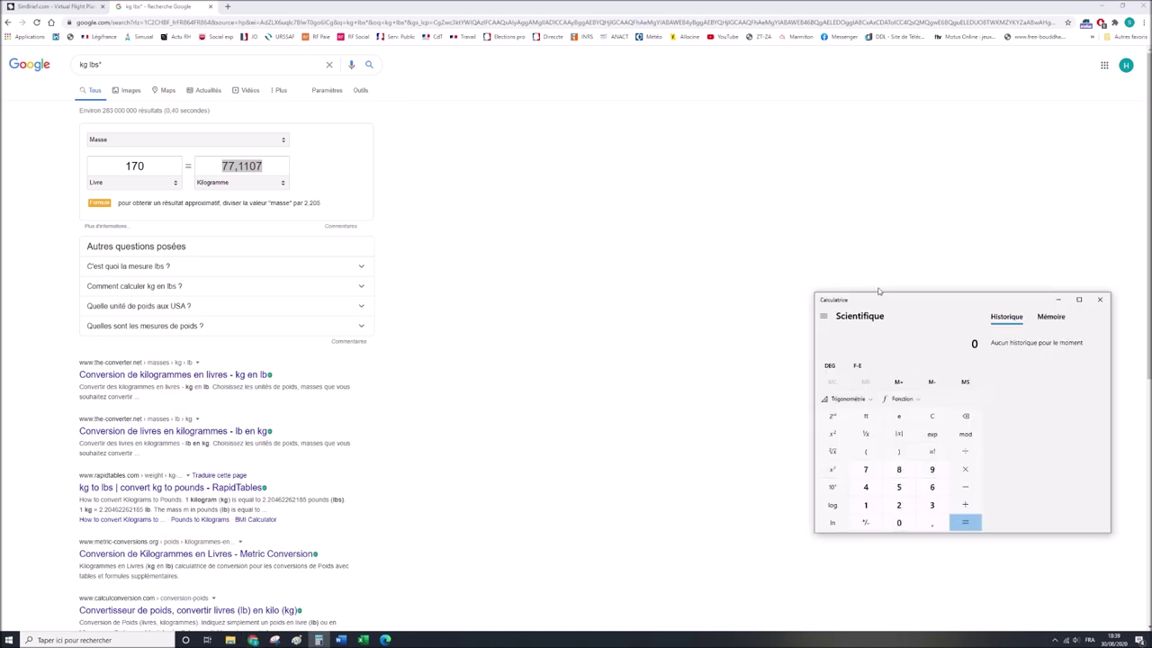
type("170*2")
key("Return")
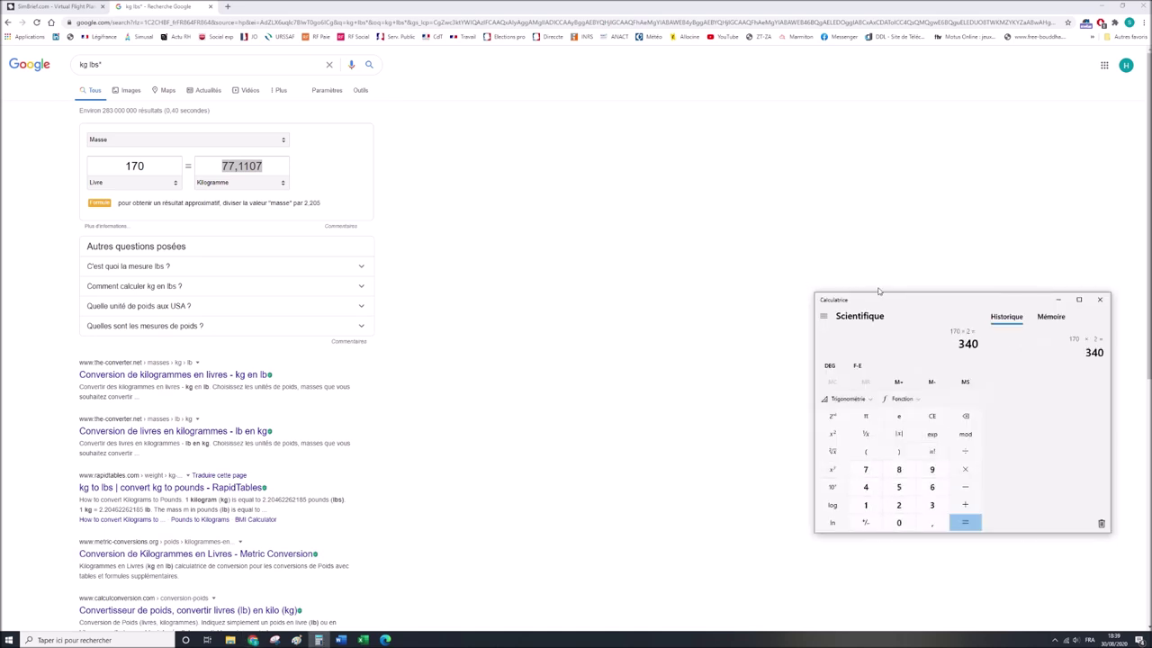
double_click(98, 166)
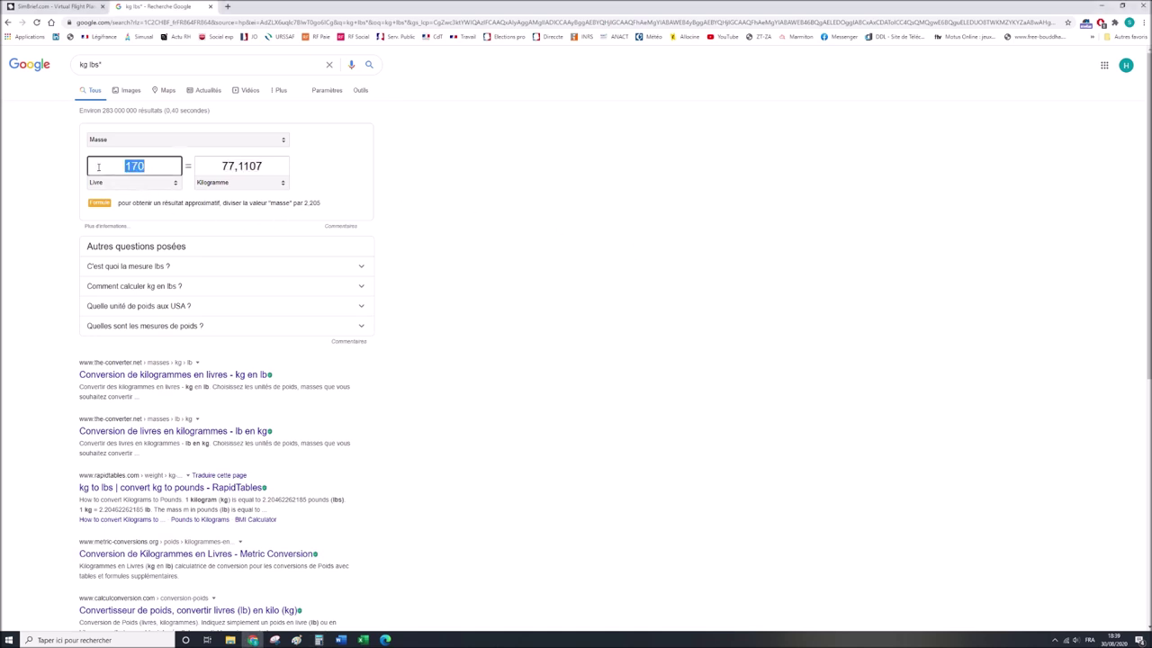
type("340")
key("ctrl+Tab")
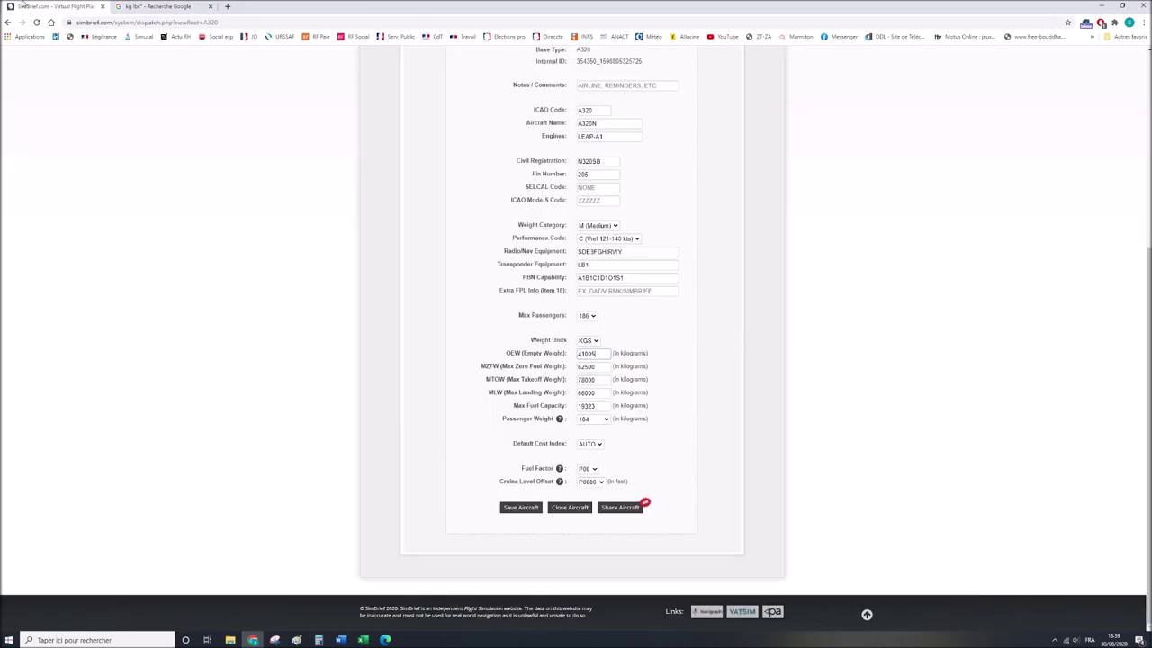
Review the airframe's empty, maximum zero fuel, takeoff and landing weights, and its maximum fuel capacity.
double_click(596, 354)
left_click(681, 393)
left_click_drag(484, 366, 571, 368)
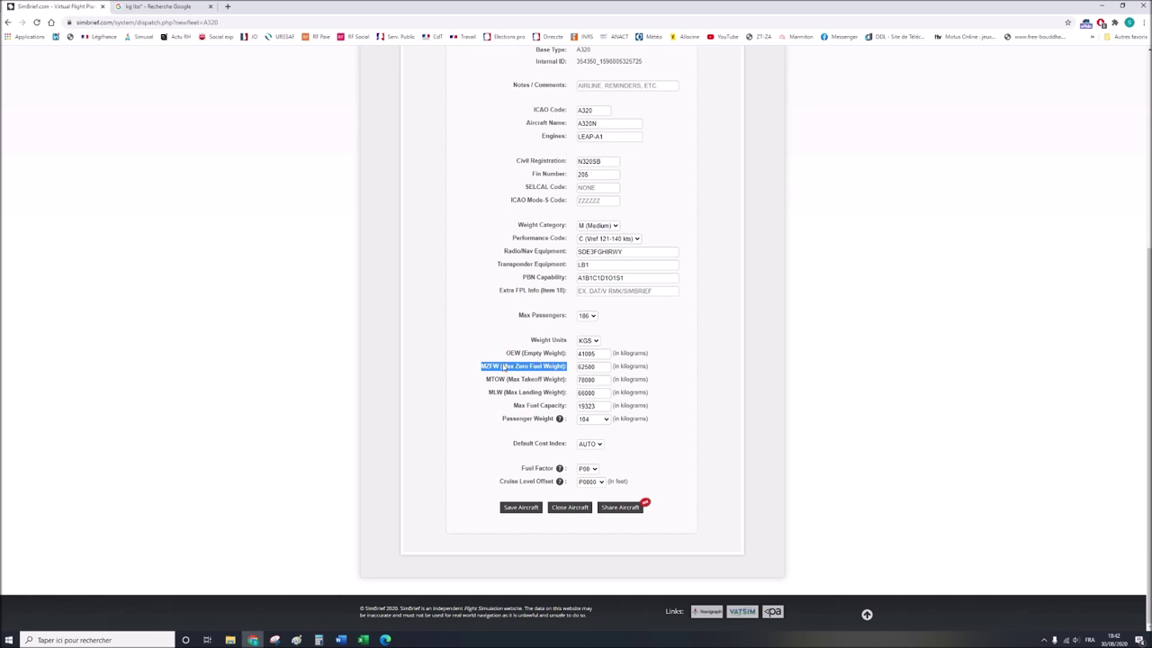
double_click(580, 368)
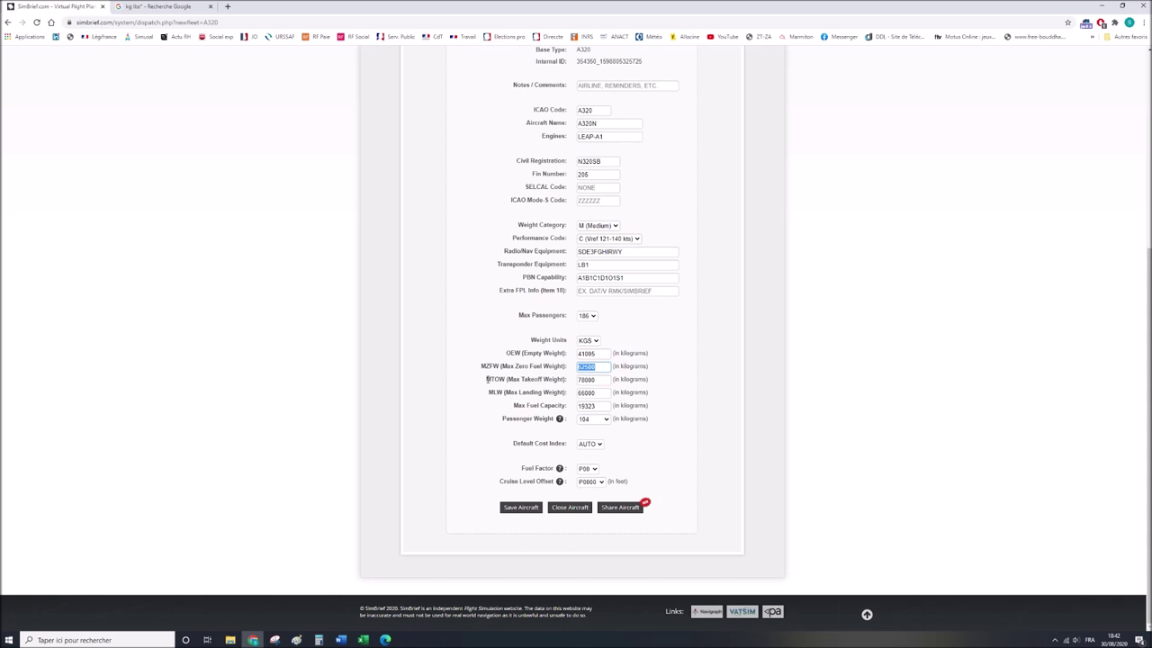
left_click_drag(487, 379, 599, 382)
left_click(536, 380)
left_click_drag(522, 379, 567, 380)
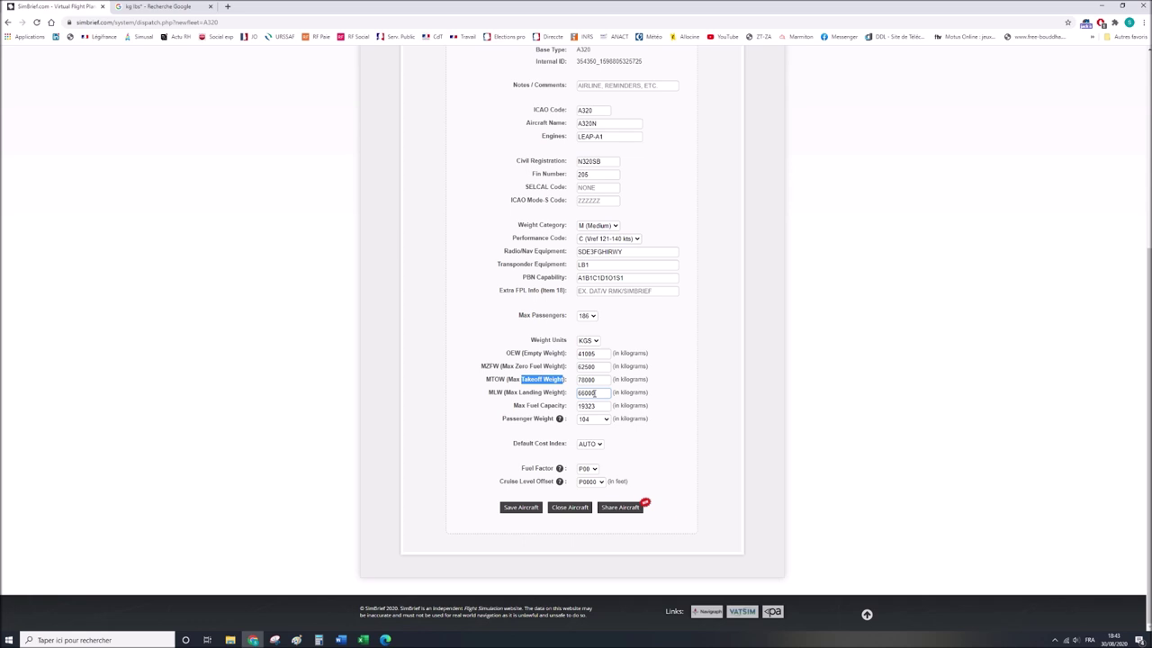
left_click_drag(506, 392, 563, 393)
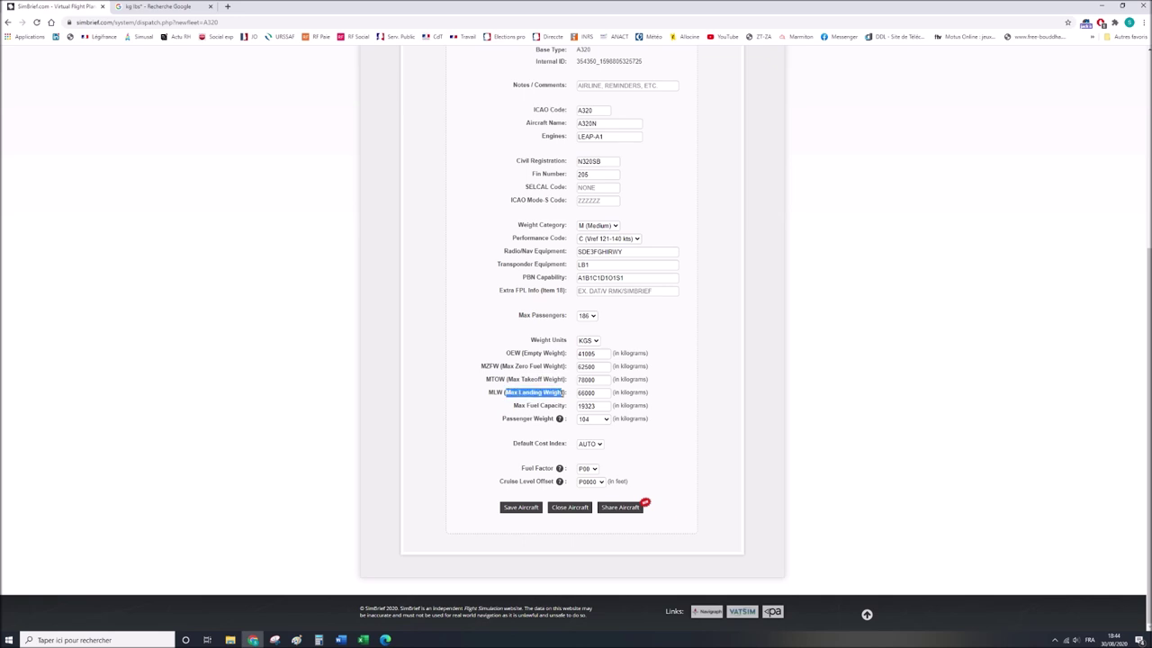
double_click(585, 393)
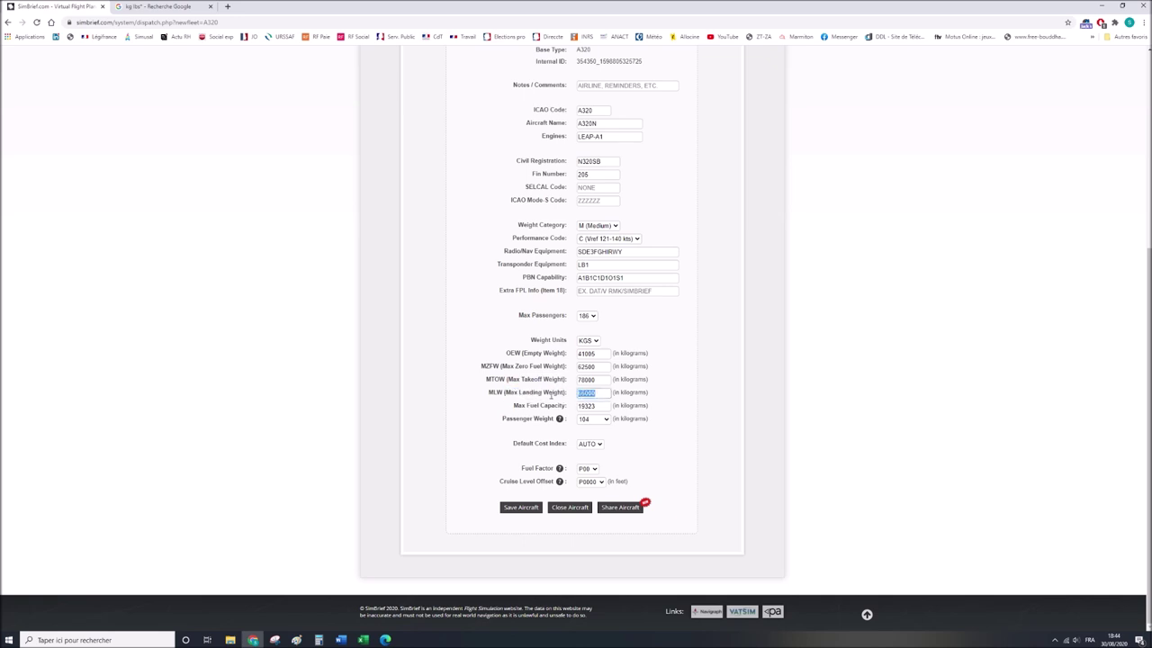
left_click_drag(519, 392, 565, 393)
mouse_move(595, 392)
left_mouse_down()
mouse_move(577, 393)
mouse_move(577, 381)
left_mouse_up()
left_click_drag(513, 406, 599, 406)
Set the passenger weight to 80 kg and the default cost index to 50.
left_click(586, 419)
left_click(607, 430)
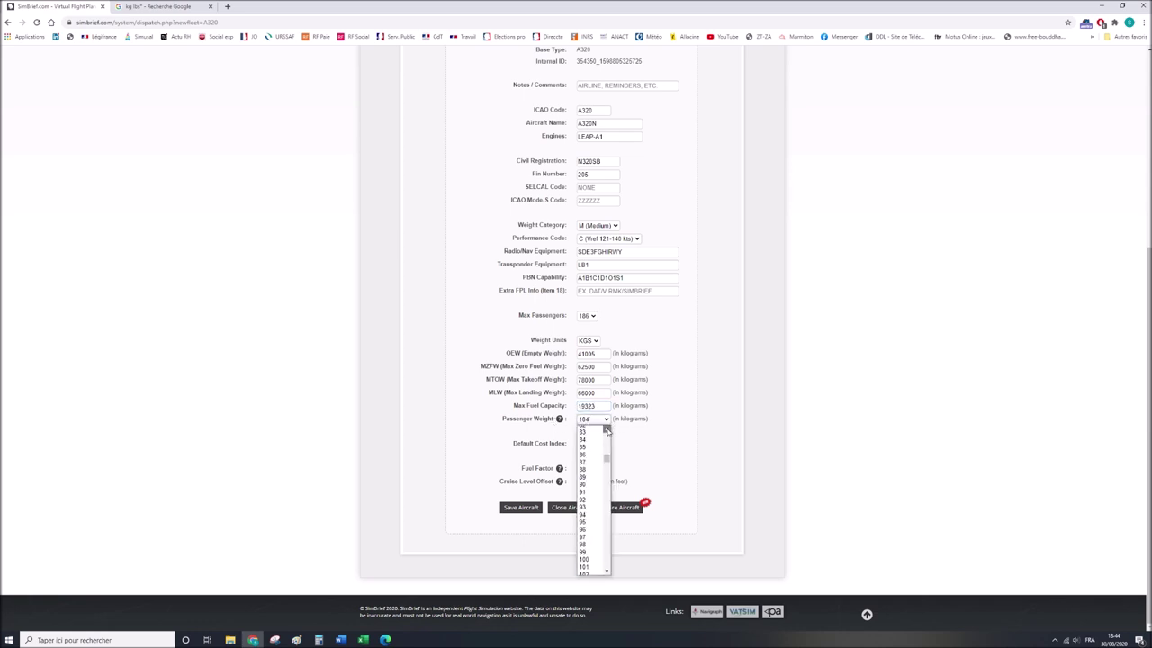
left_click(603, 436)
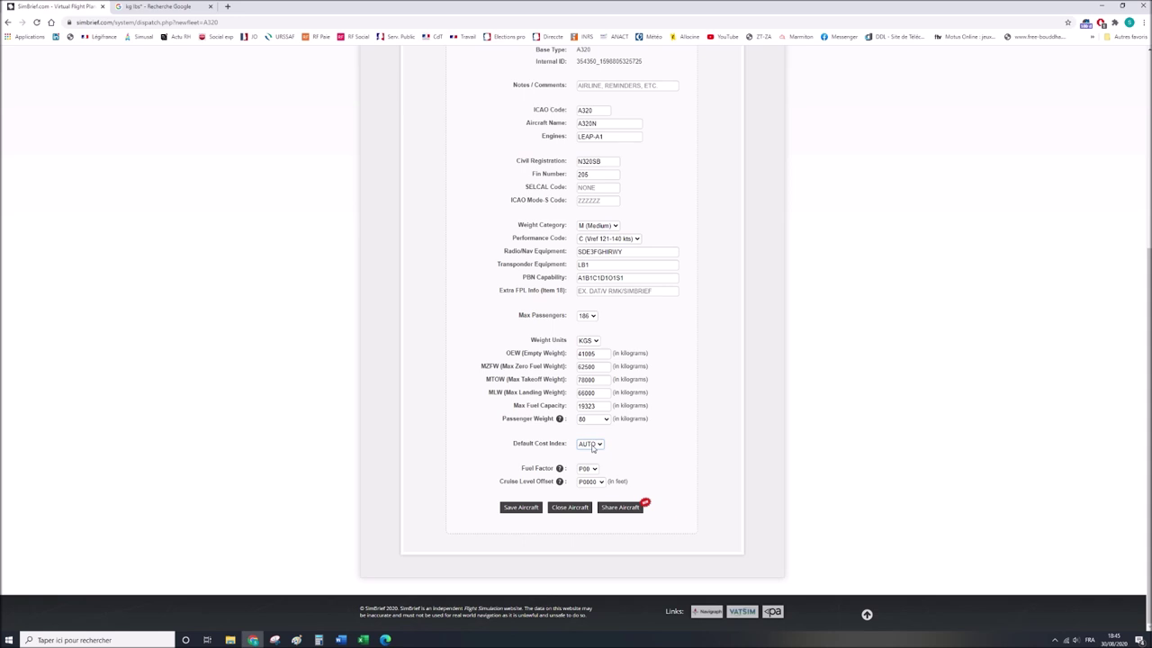
left_click(592, 445)
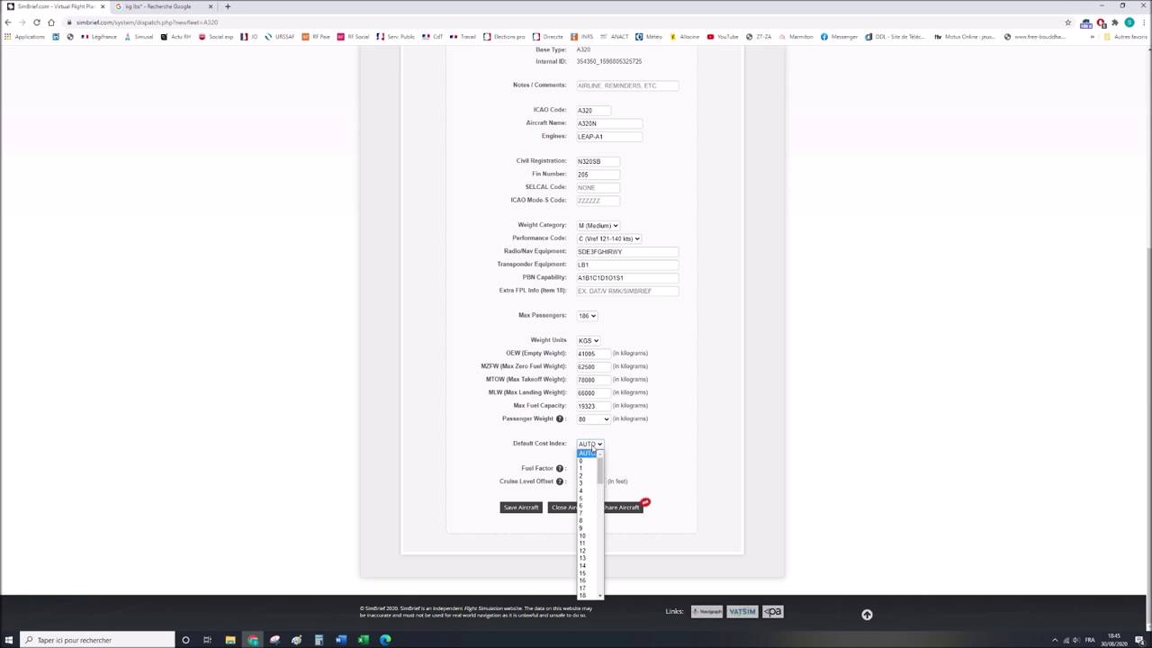
left_click_drag(600, 468, 602, 527)
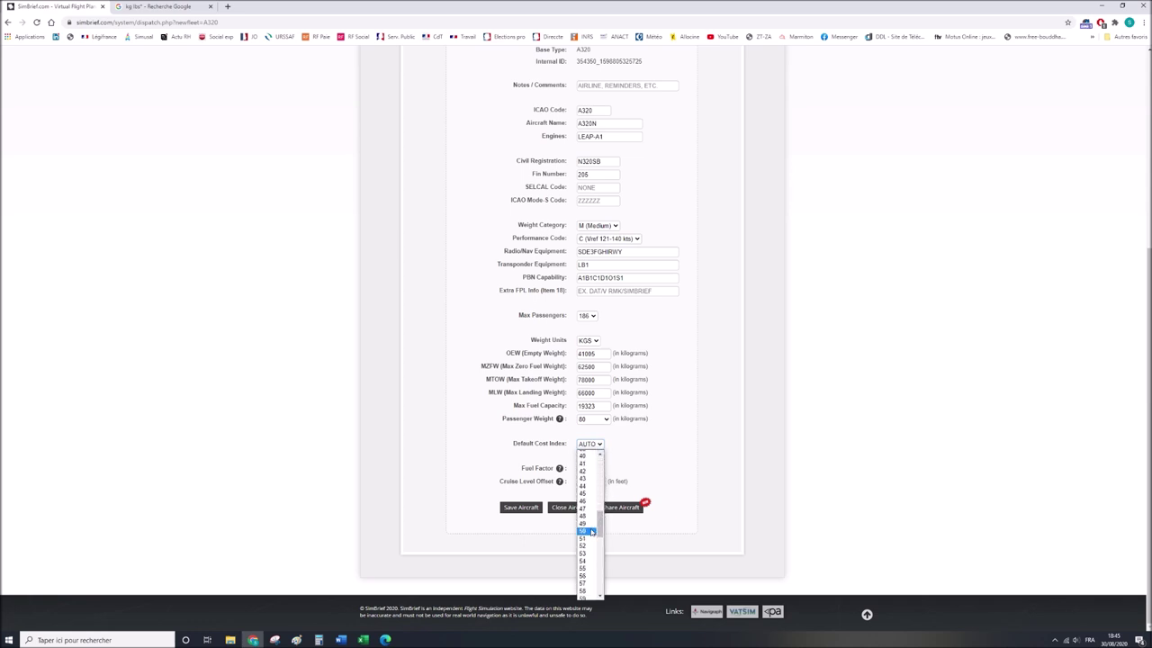
left_click(592, 532)
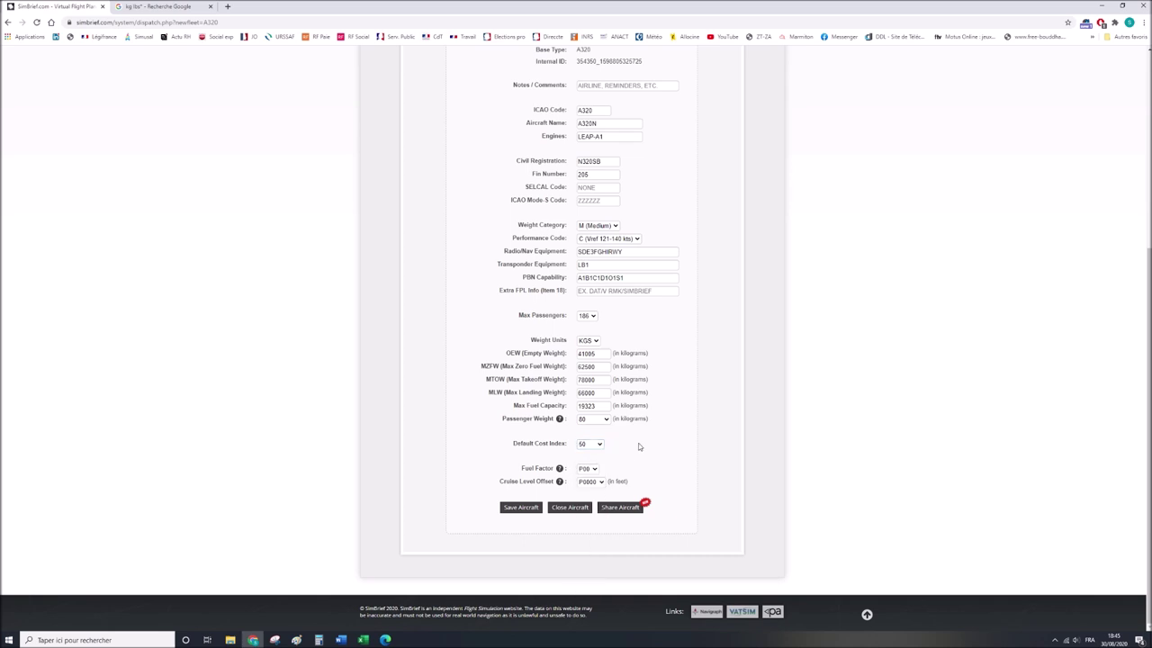
Try fuel factors P05 and M05 for the airframe, and return the fuel factor to P00.
left_click_drag(521, 468, 547, 468)
left_click(609, 474)
left_click(592, 469)
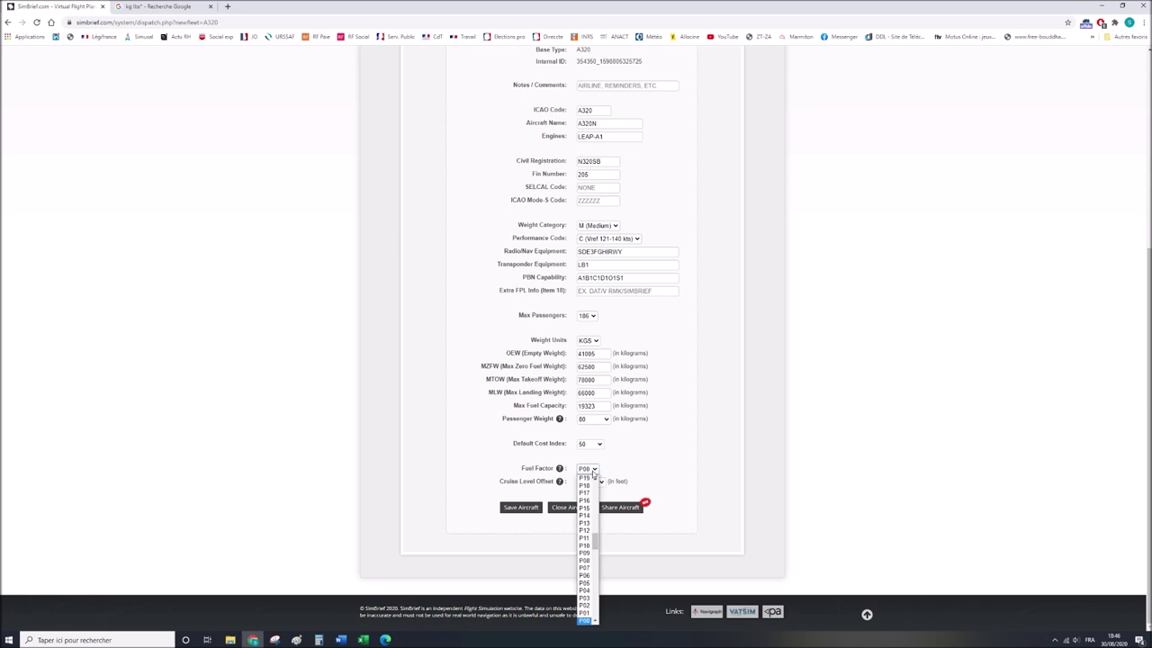
left_click(580, 582)
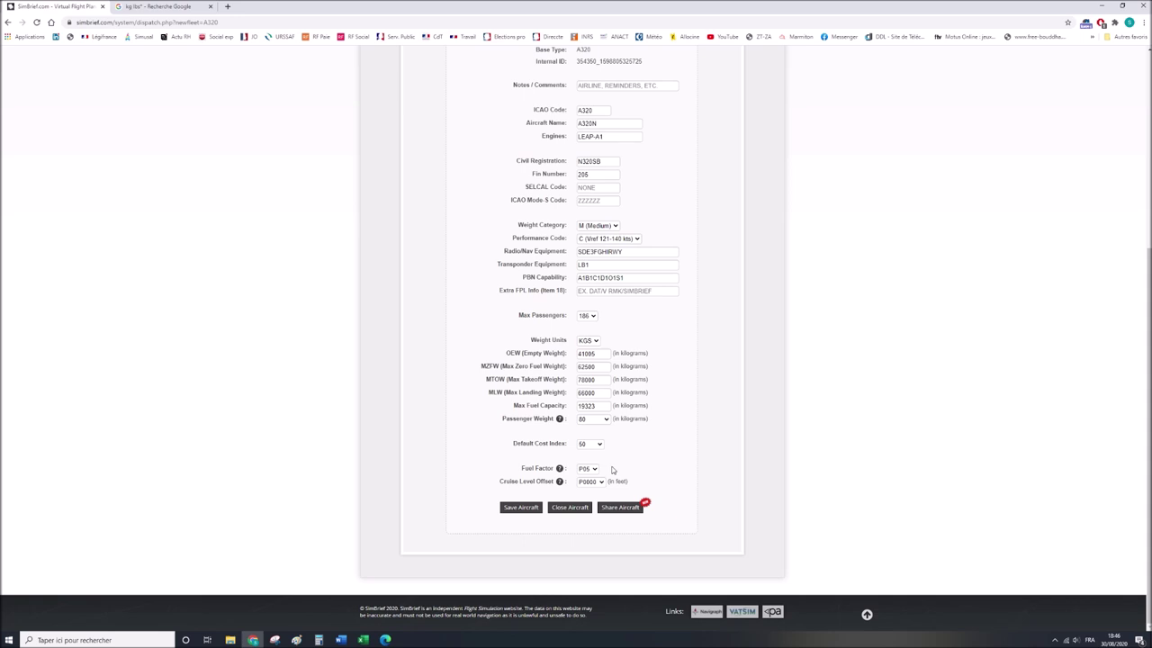
left_click(598, 468)
left_click_drag(595, 536, 601, 552)
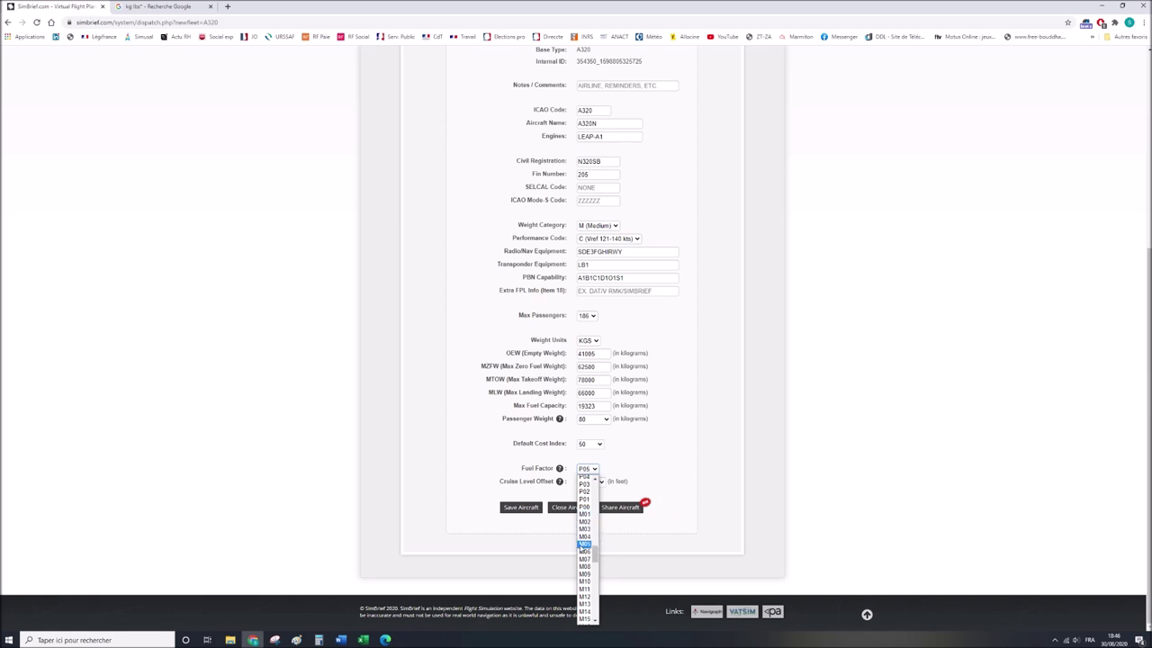
left_click(580, 544)
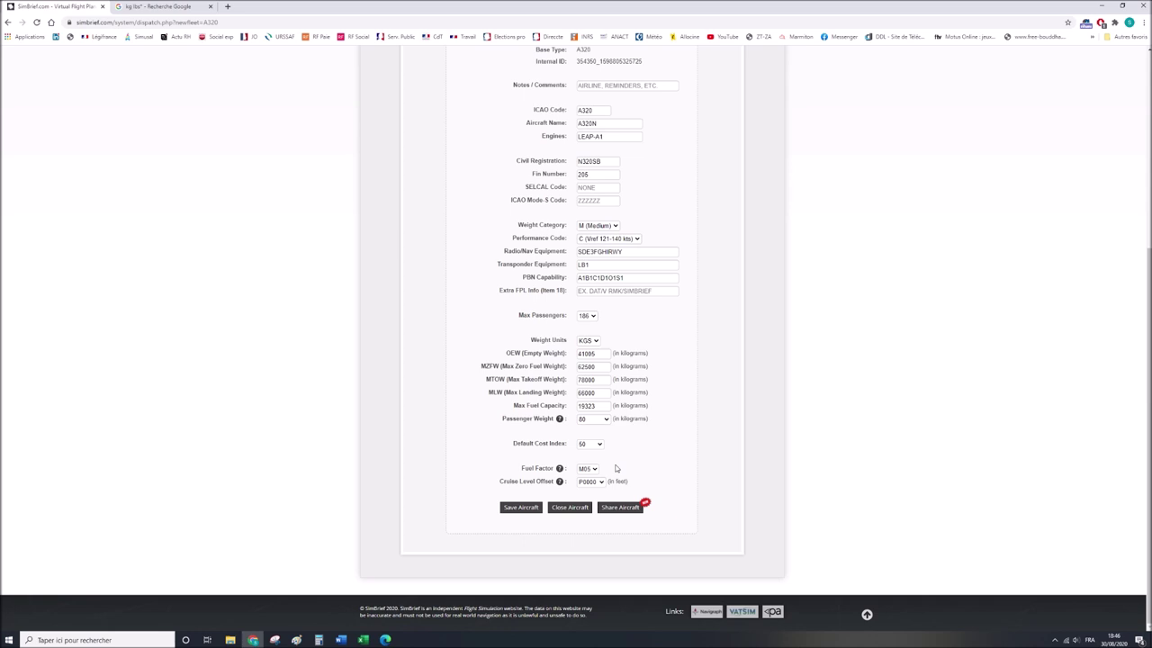
left_click(586, 469)
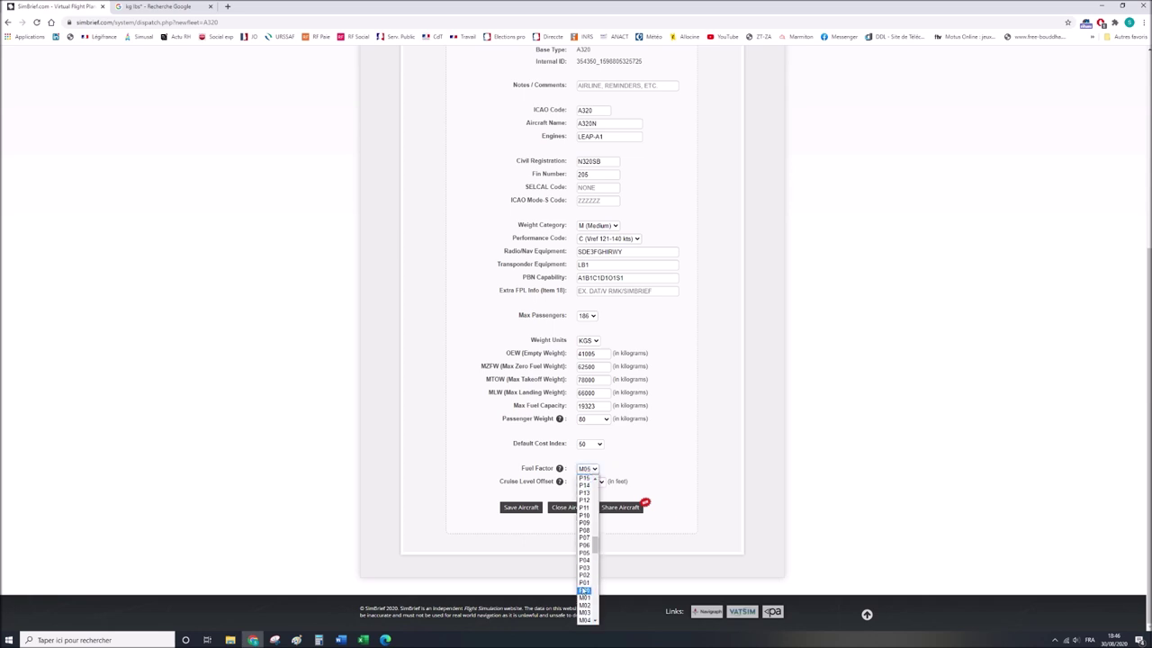
left_click(584, 591)
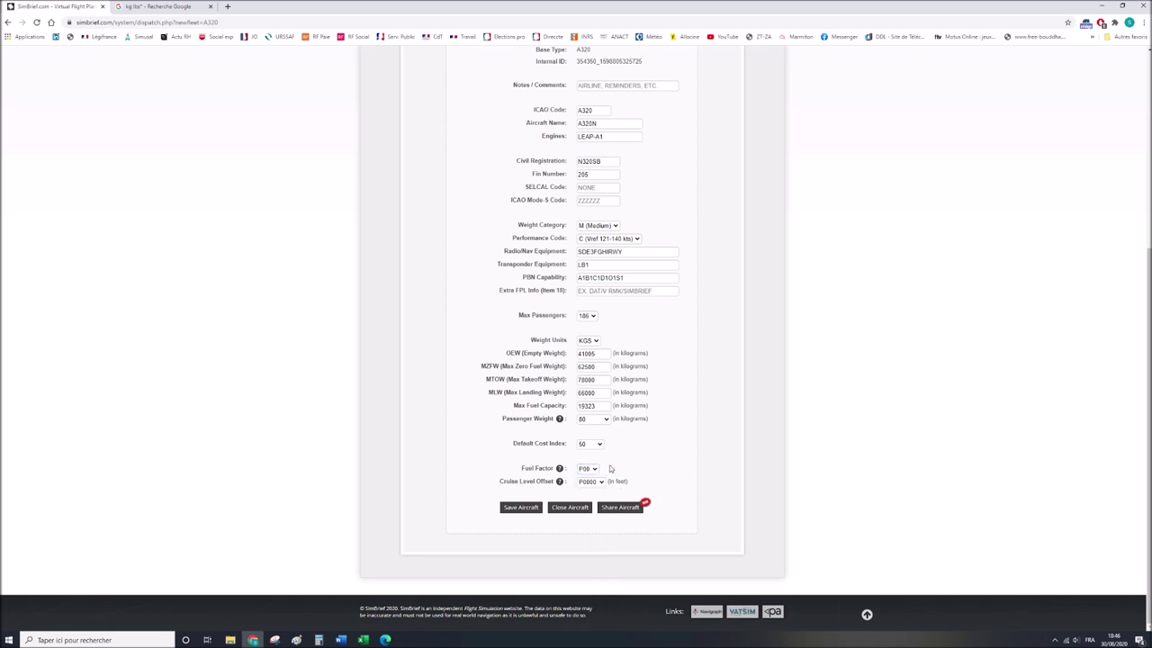
Try cruise level offsets M2000 and P3000 for the airframe, and return the offset to P0000.
left_click_drag(500, 482, 575, 486)
left_click(633, 487)
left_click(601, 482)
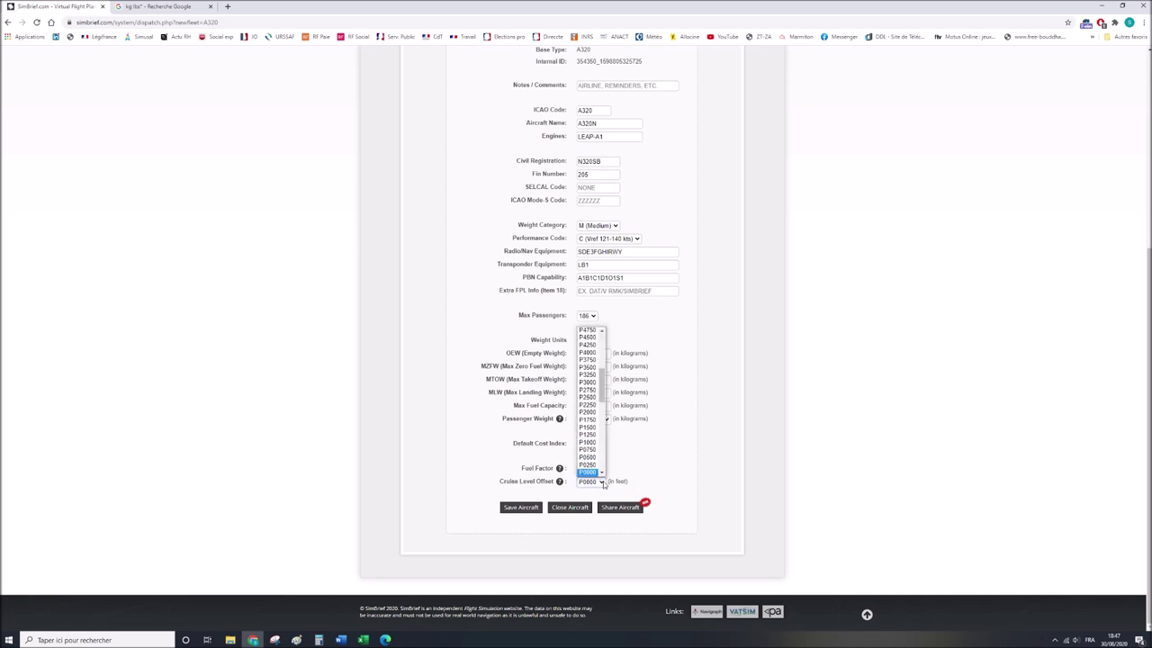
left_click_drag(602, 385, 602, 412)
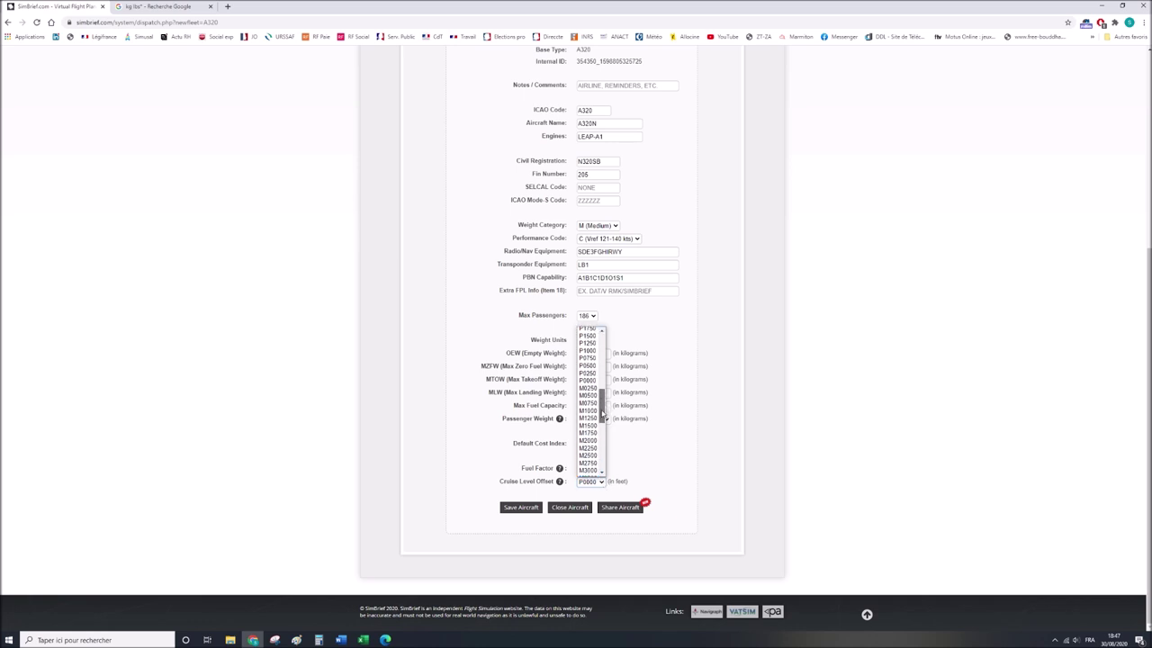
left_click(587, 440)
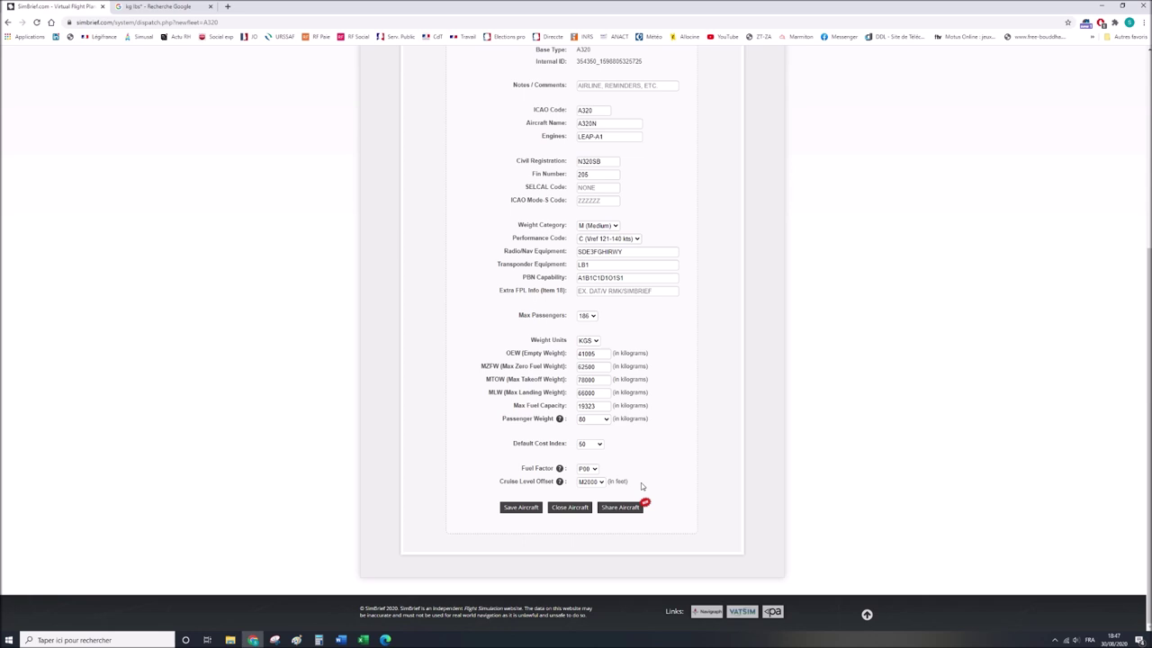
left_click(597, 482)
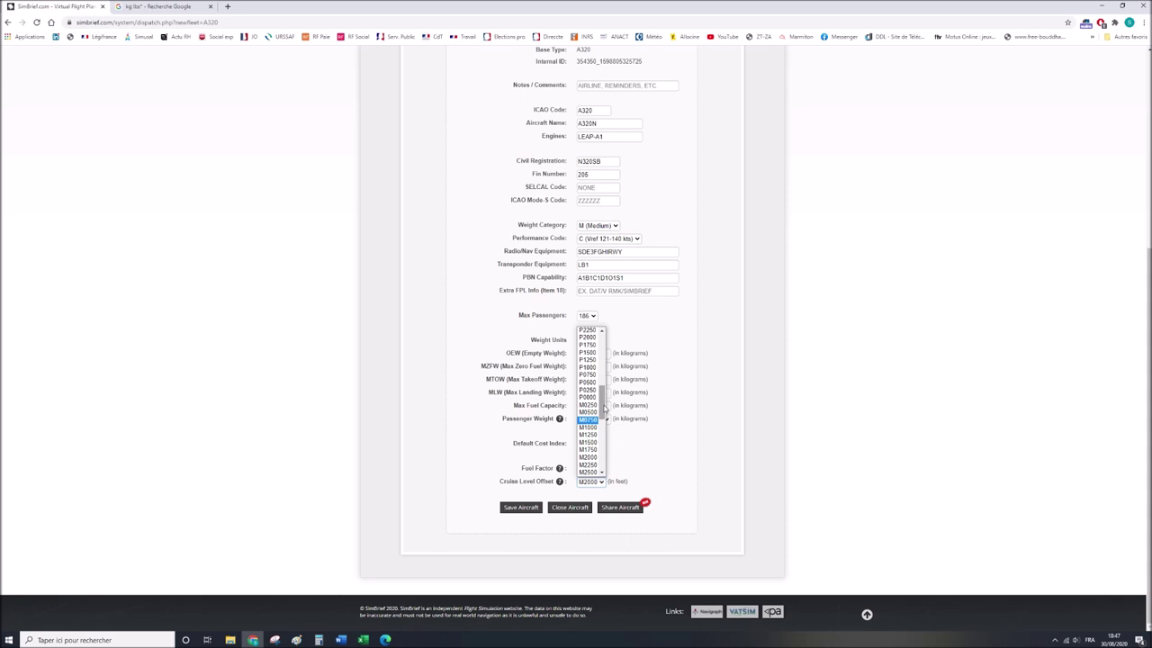
left_click_drag(604, 409, 605, 396)
left_click(587, 347)
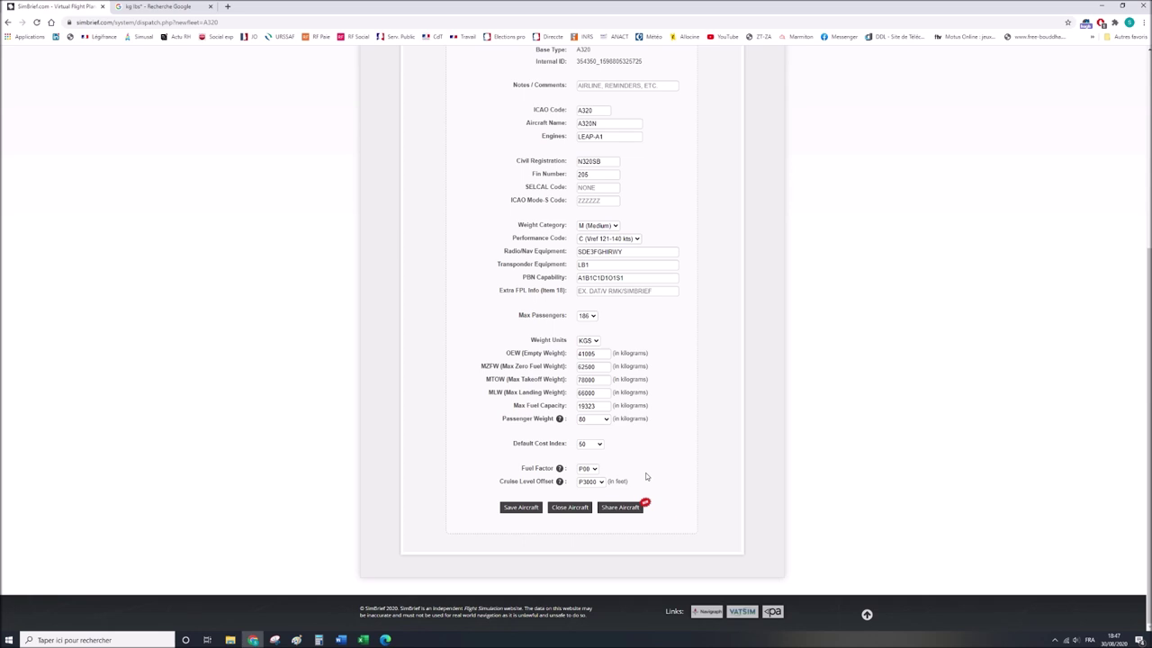
left_click(596, 484)
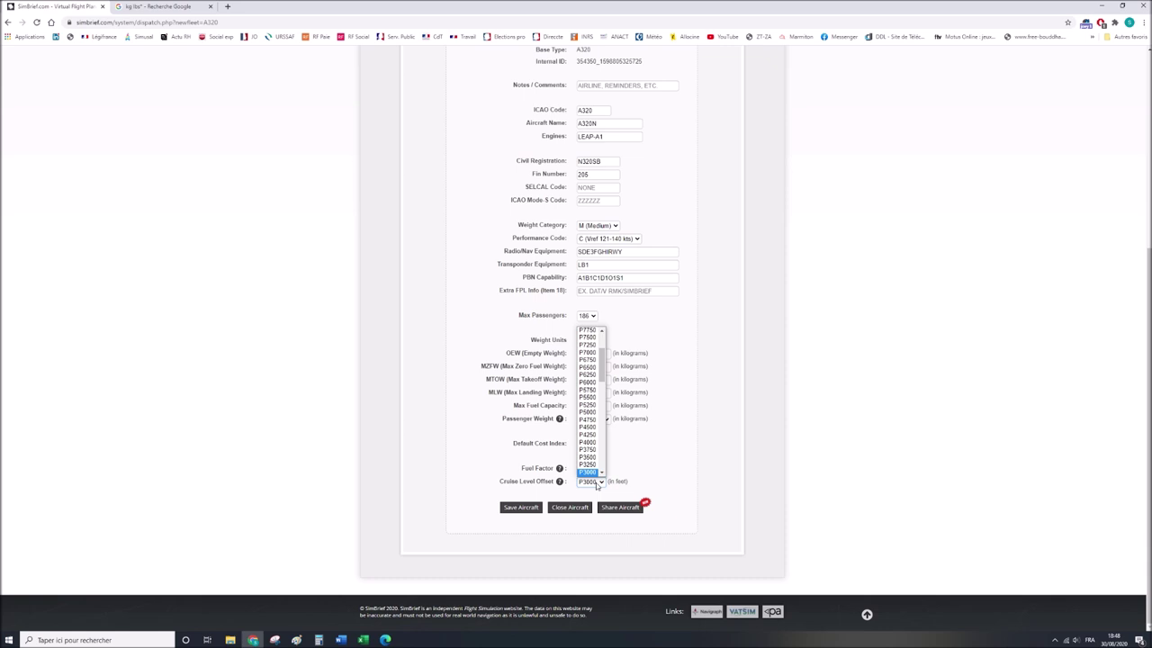
scroll(601, 405, "down", 3)
scroll(601, 406, "down", 2)
left_click(593, 434)
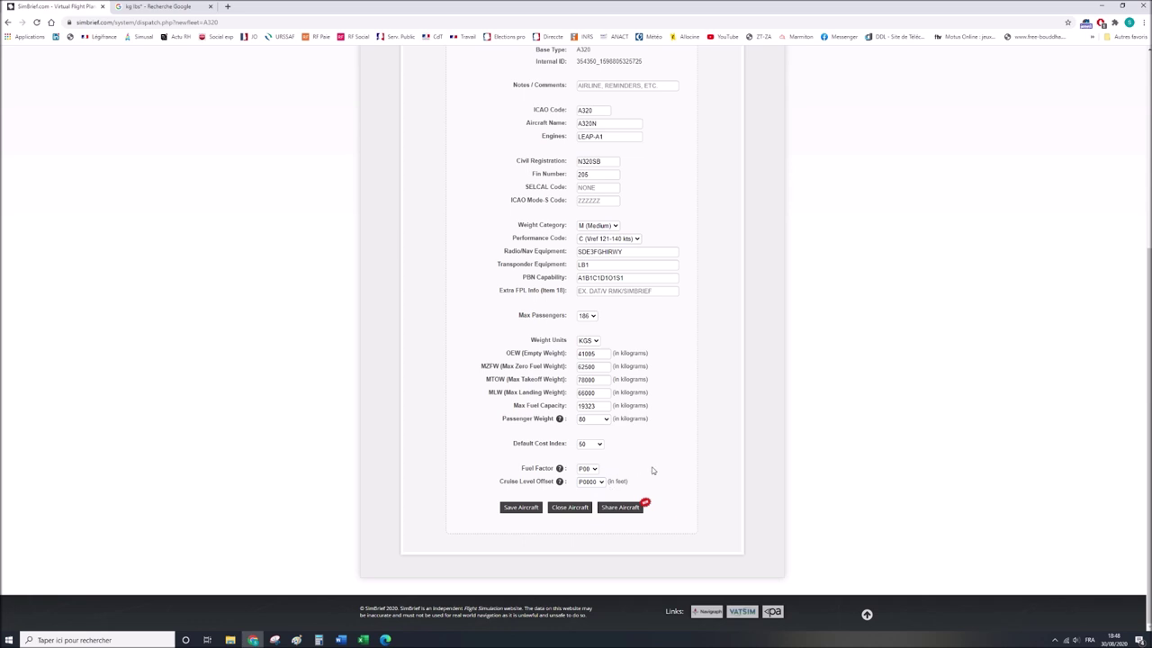
Save the A320N airframe and start a new flight.
scroll(653, 469, "up", 1)
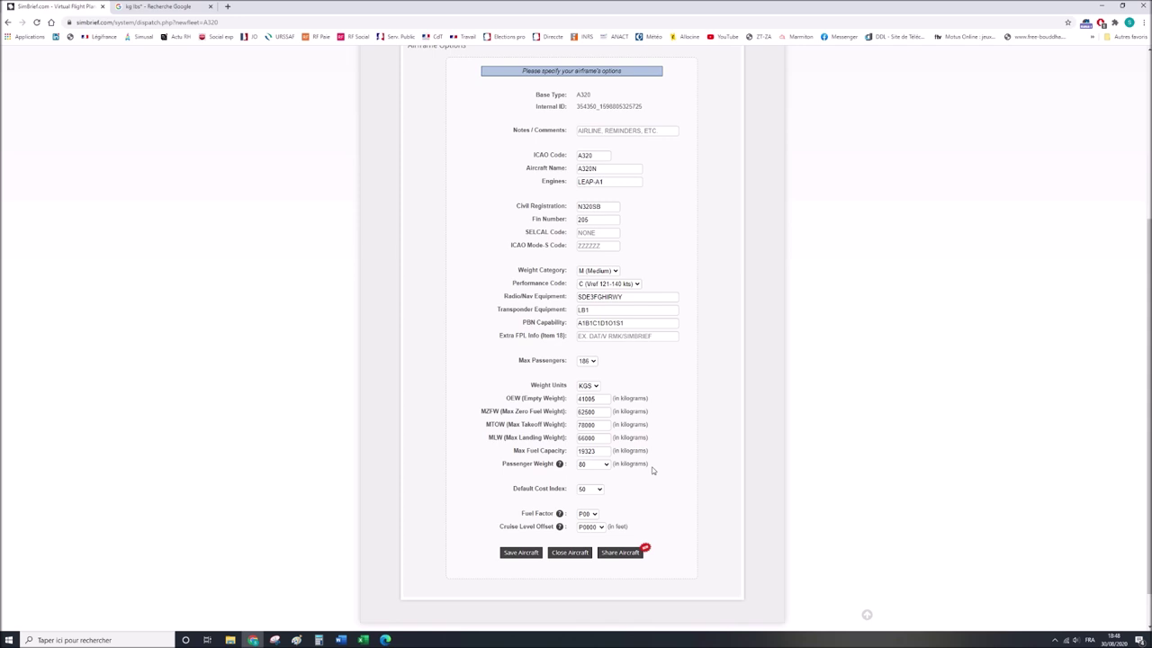
left_click(513, 554)
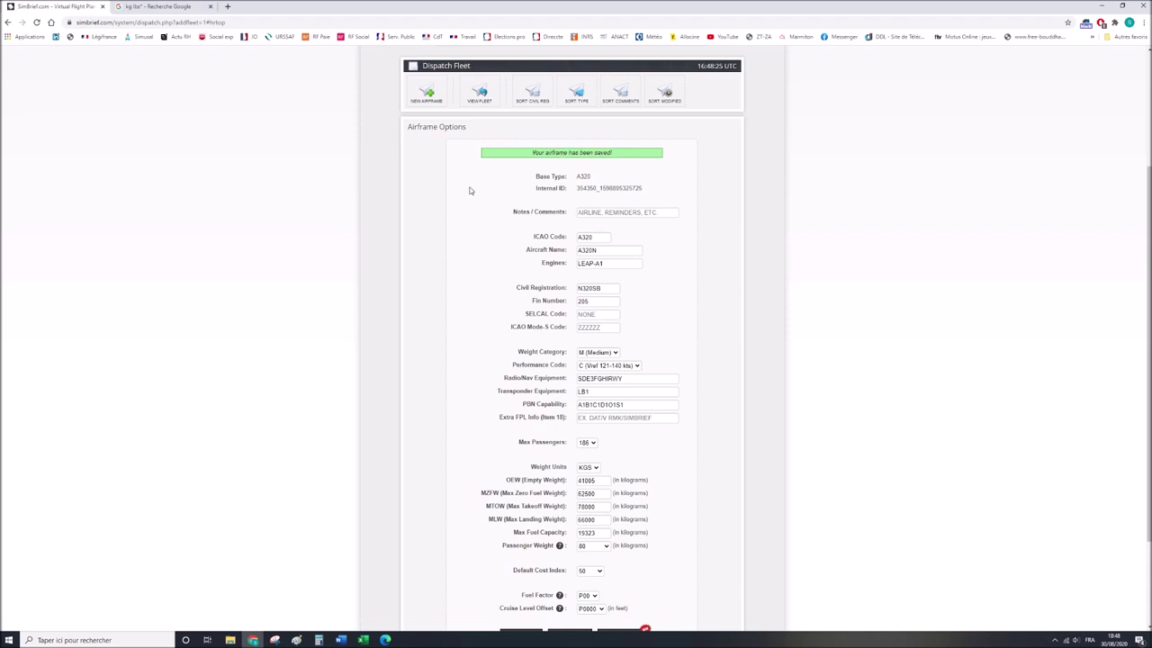
left_click(433, 99)
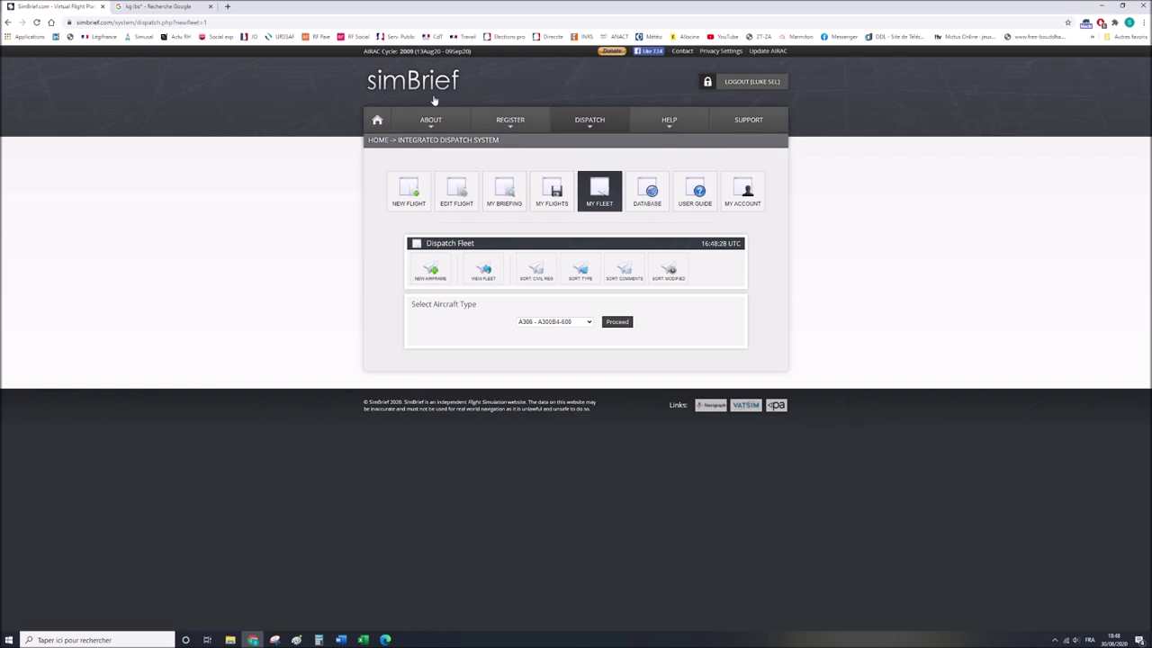
left_click(401, 199)
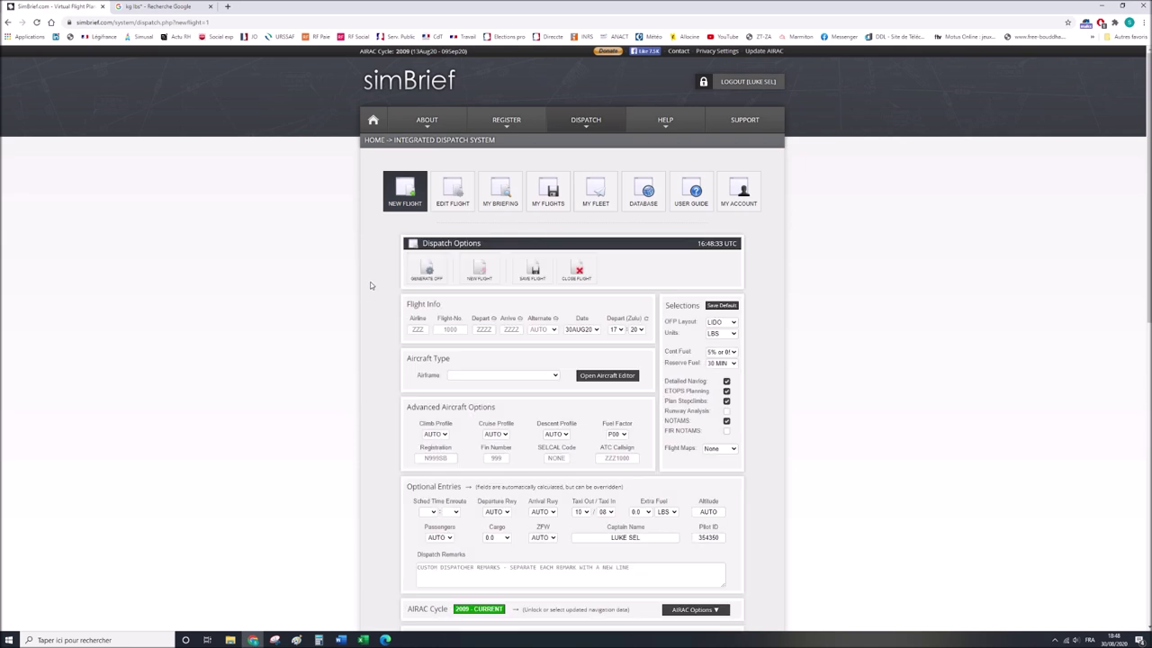
Enter flight EZY 2525 from LFSB to LFMT with LFML as the alternate airport.
scroll(370, 285, "down", 3)
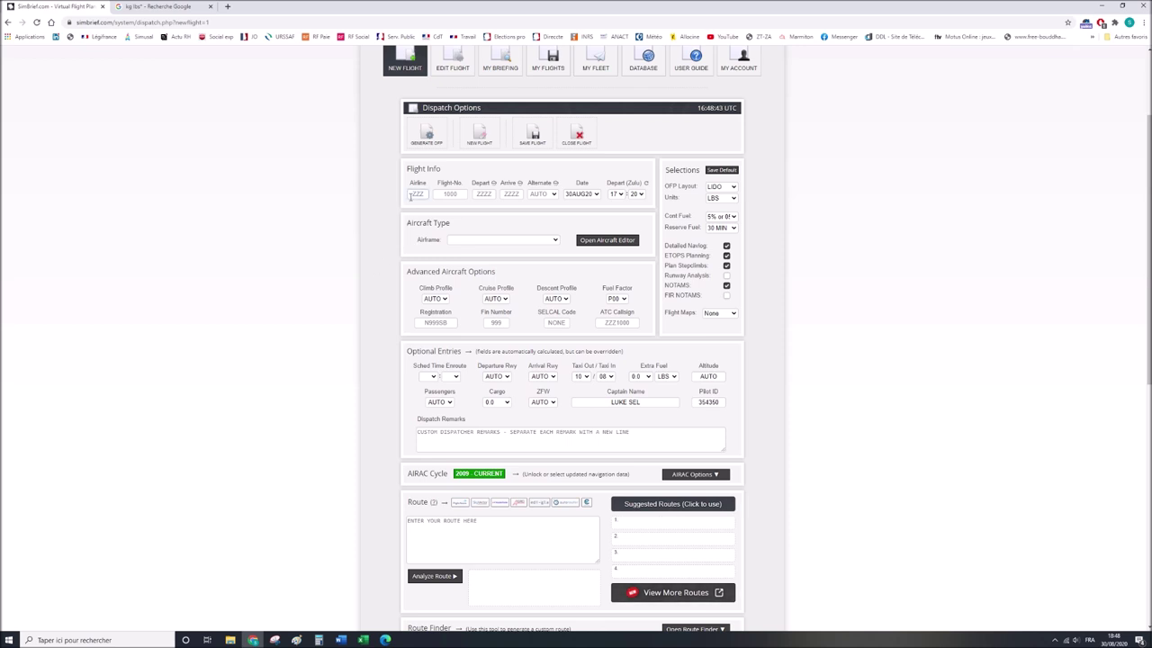
type("Y")
key("Tab")
type("2525")
key("Tab")
type("LFSB")
key("Tab")
type("LFMT")
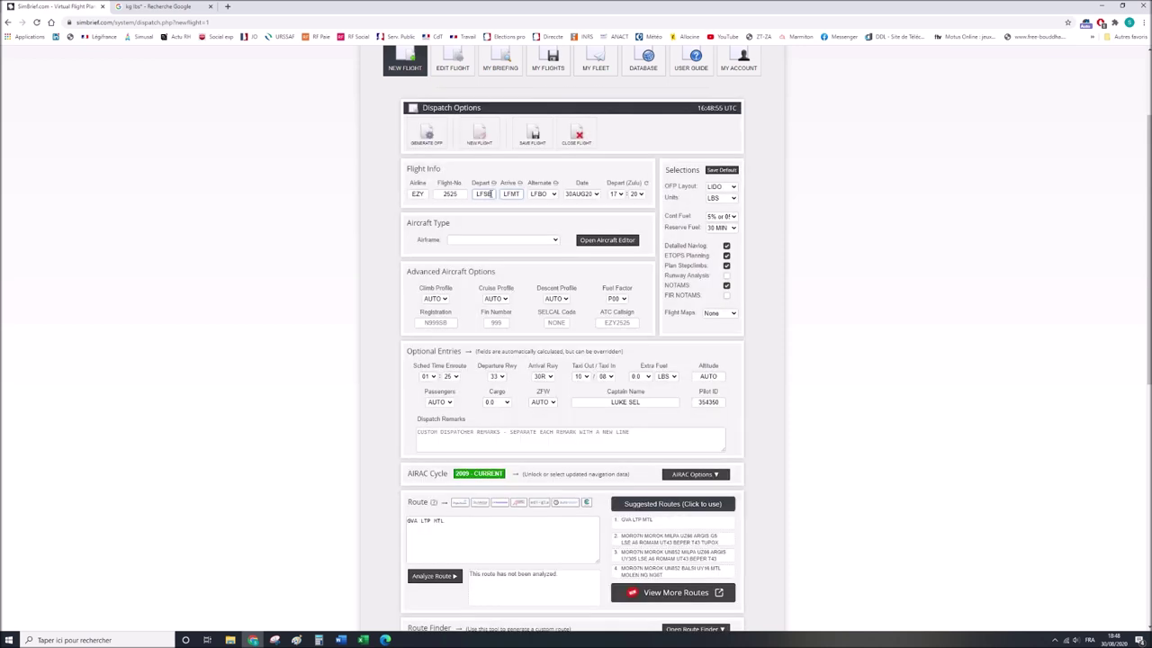
double_click(541, 195)
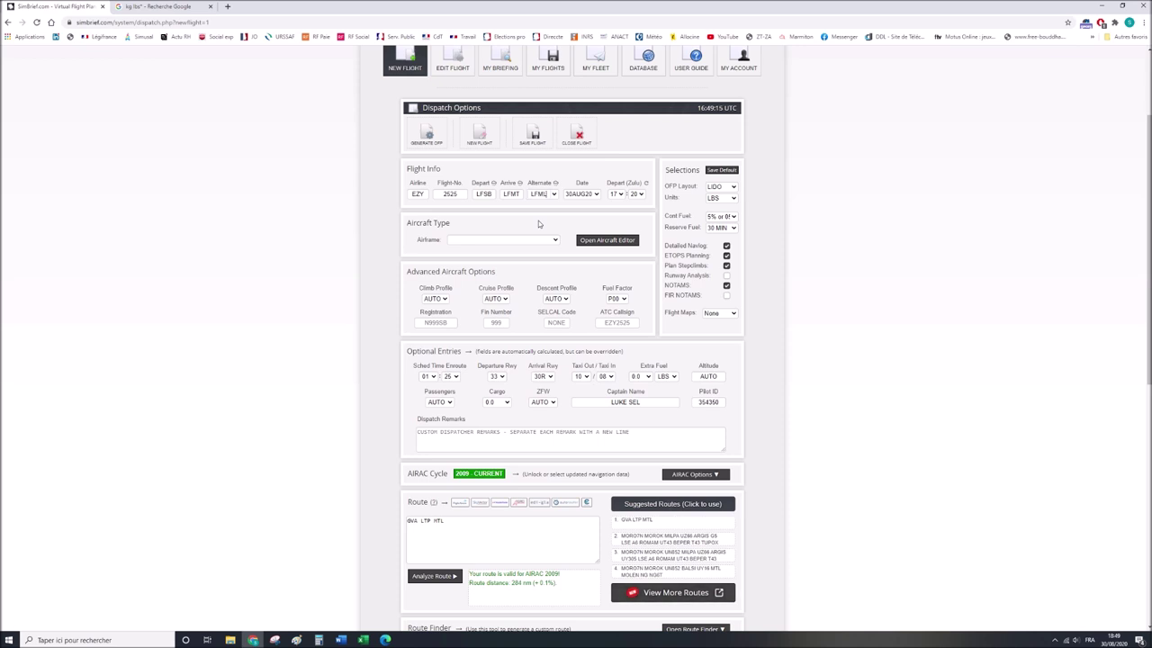
Switch to the Google page and look up the airport code lfml.
left_click(158, 6)
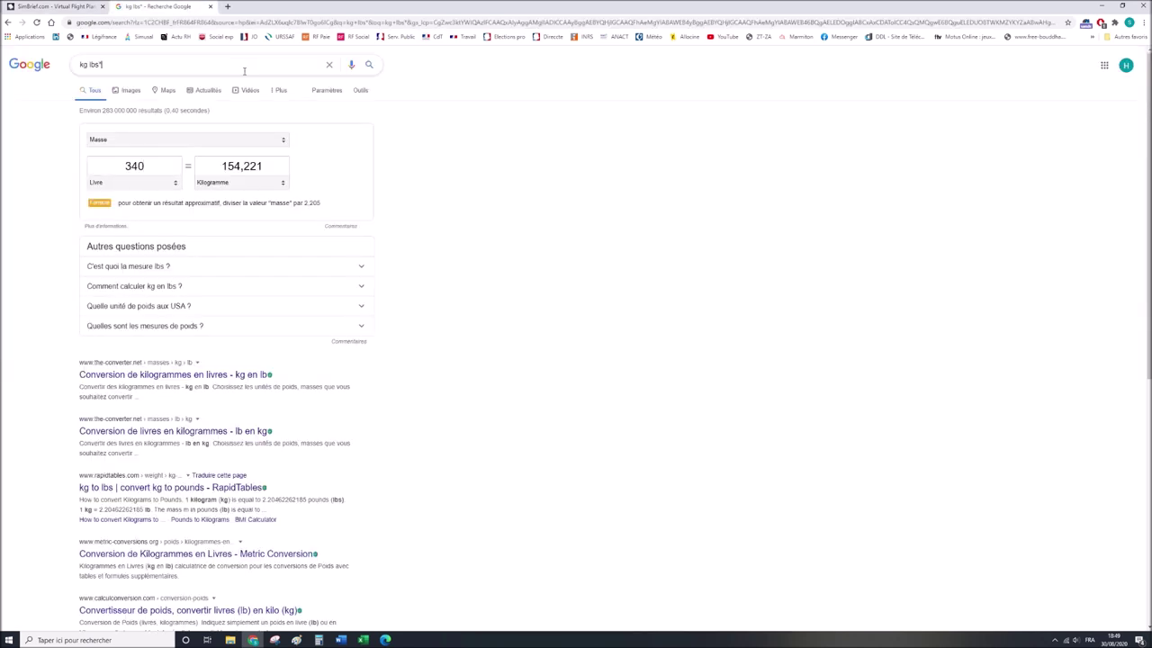
left_click(105, 65)
key("ctrl+a")
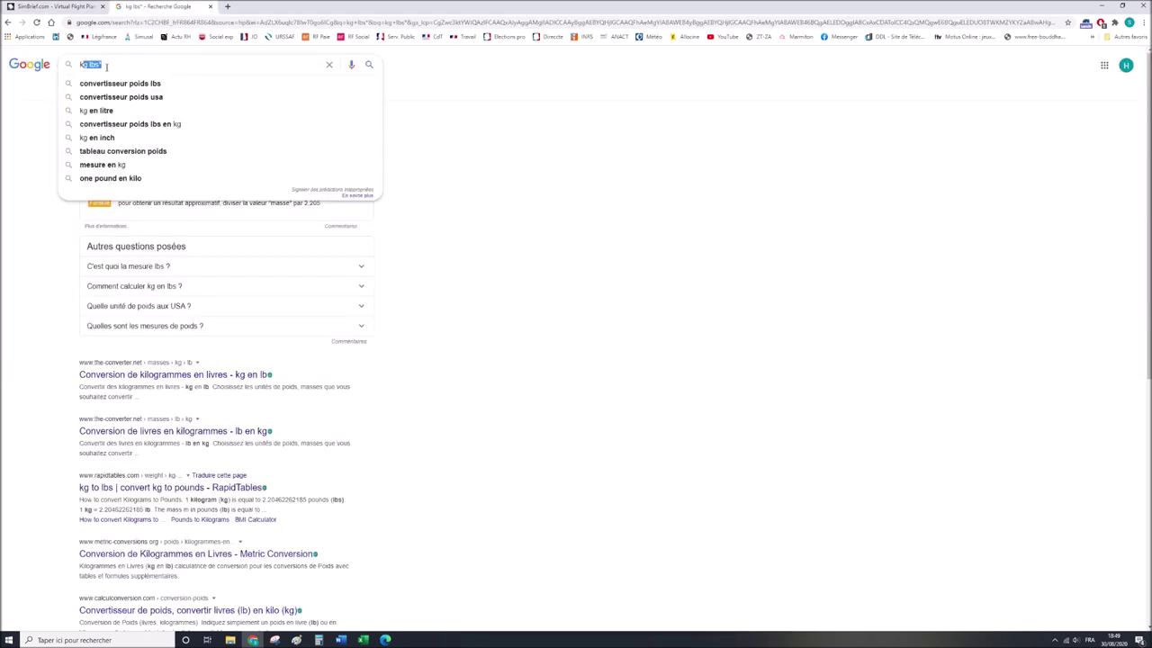
key("BackSpace")
type("lfml")
key("Return")
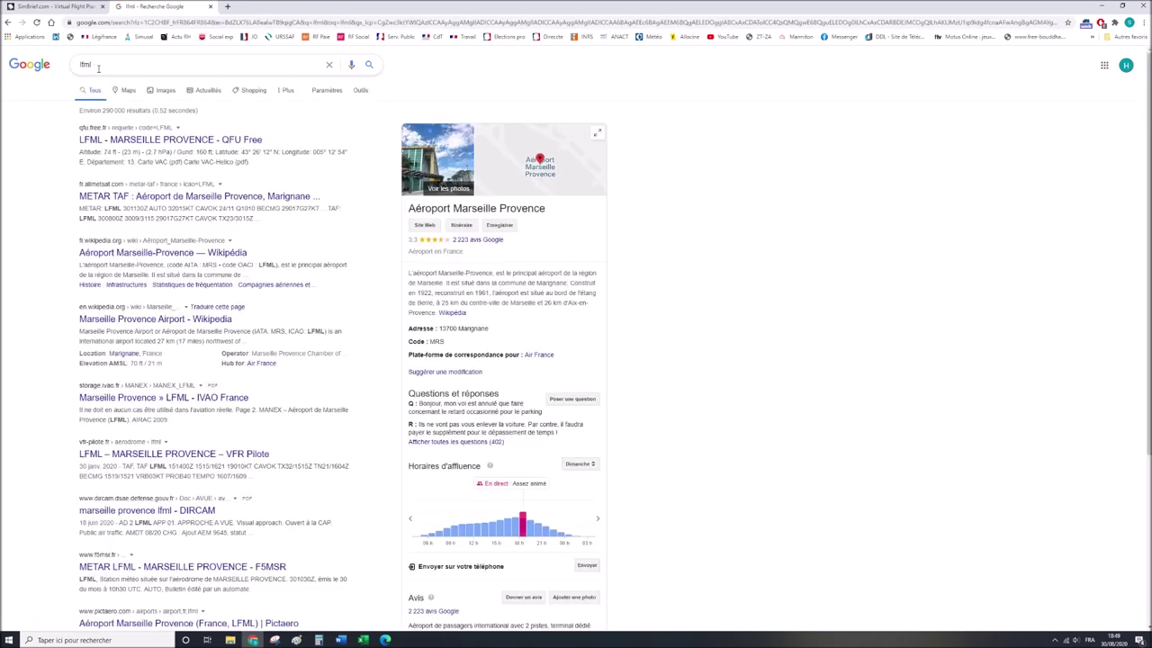
Switch back to SimBrief and set the departure to 30AUG20 at 18:00 Zulu.
left_click(59, 6)
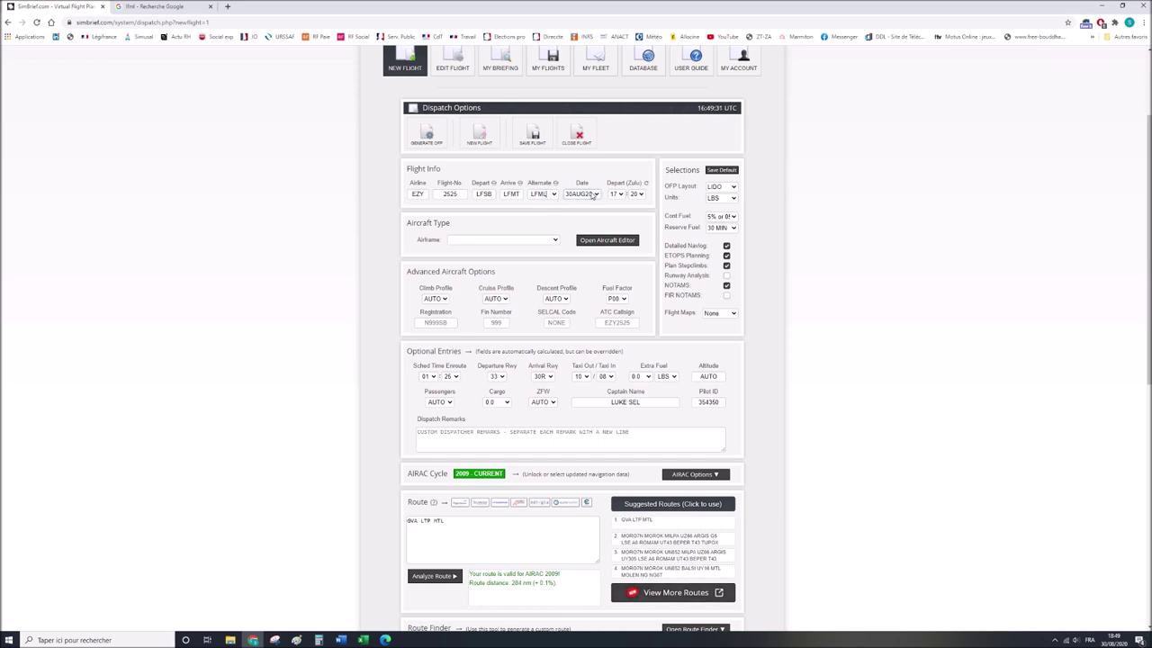
left_click(593, 195)
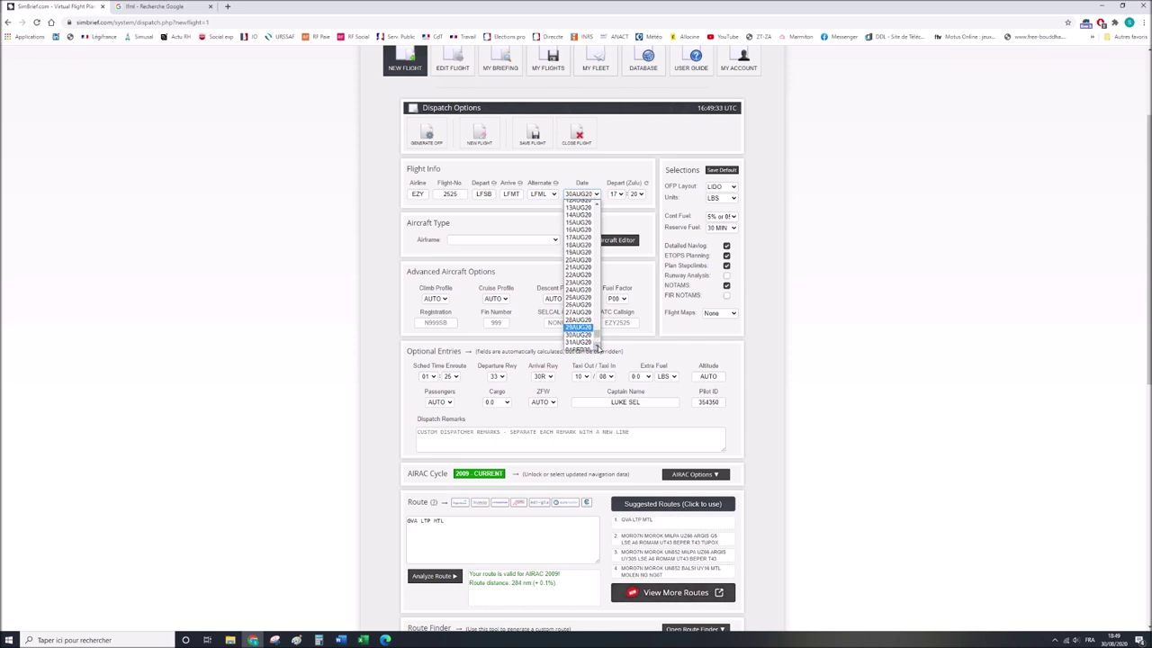
left_click(586, 335)
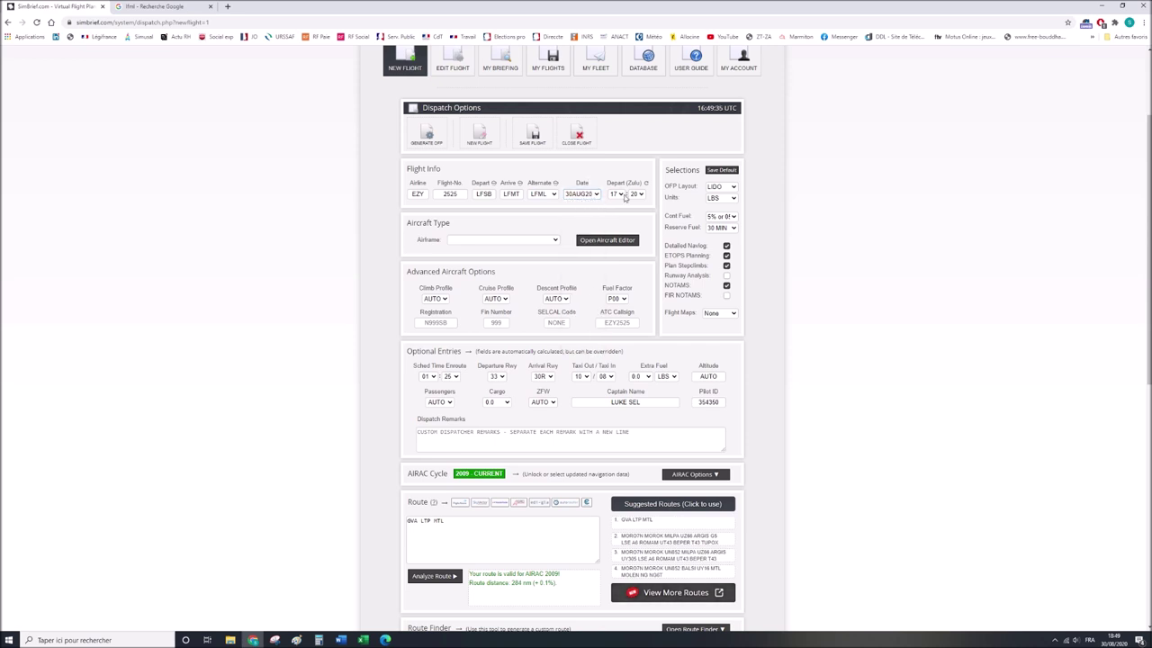
left_click_drag(607, 182, 645, 183)
left_click(616, 194)
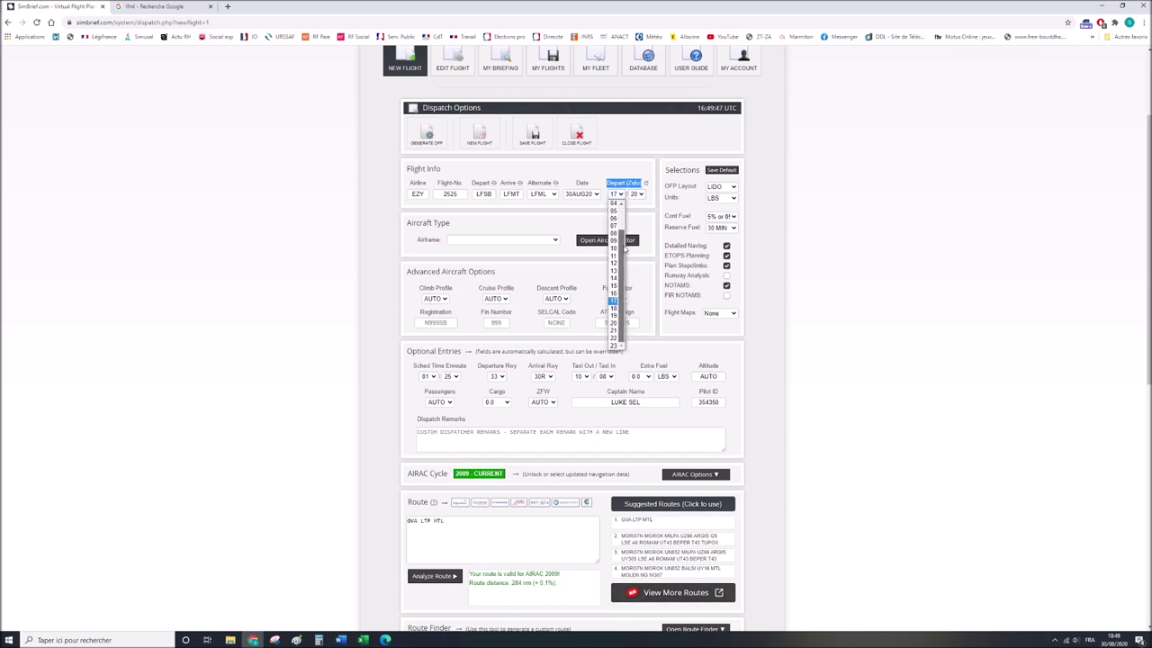
left_click(614, 308)
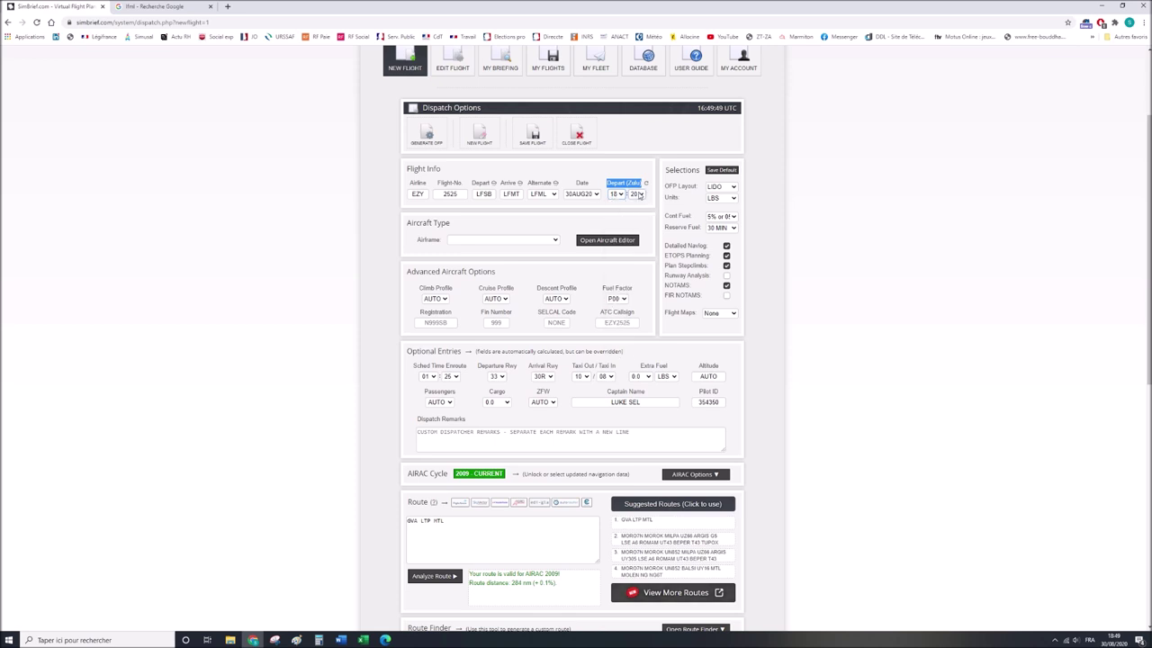
left_click(639, 195)
left_click(635, 209)
left_click(635, 209)
Choose the custom N320SB - A320N airframe for the flight and set the units to KG.
left_click(492, 241)
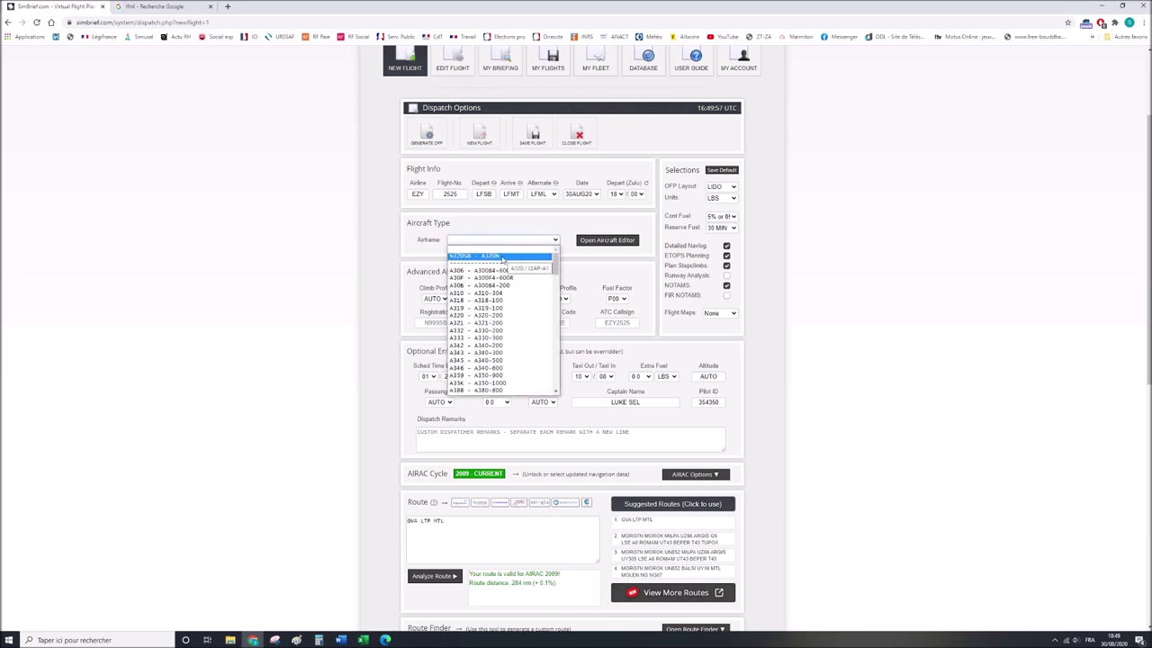
left_click(502, 257)
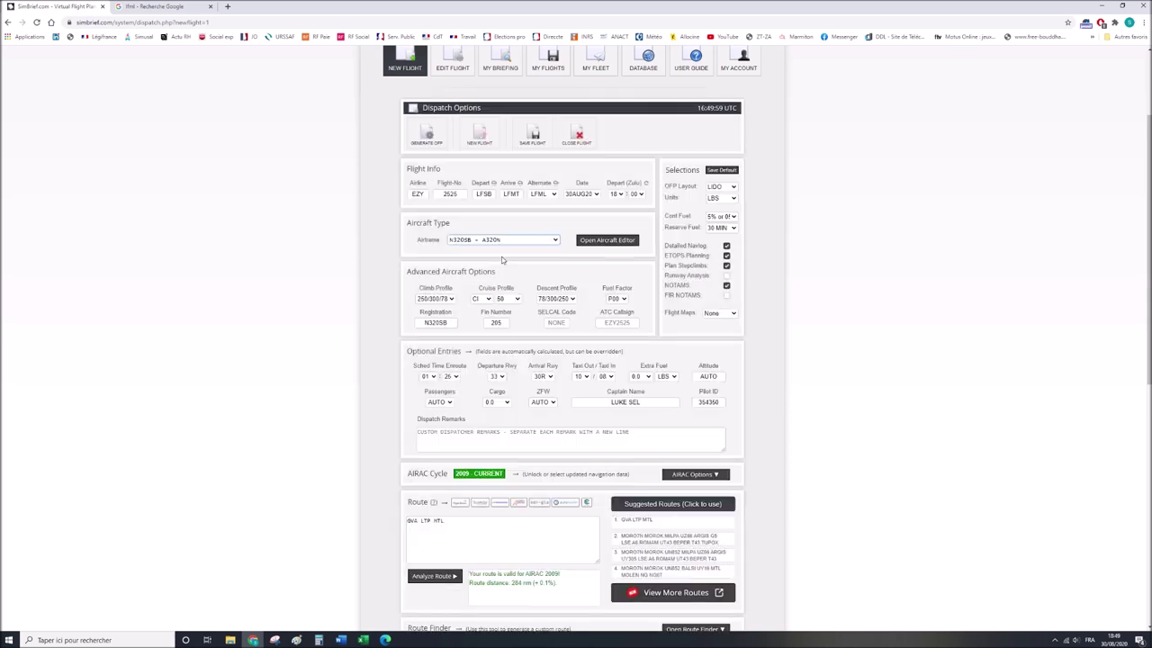
left_click(715, 199)
Check the 250/300/78 climb profile, try the M78 cruise profile, and return the cruise profile to CI 50.
scroll(525, 382, "down", 1)
scroll(525, 382, "down", 3)
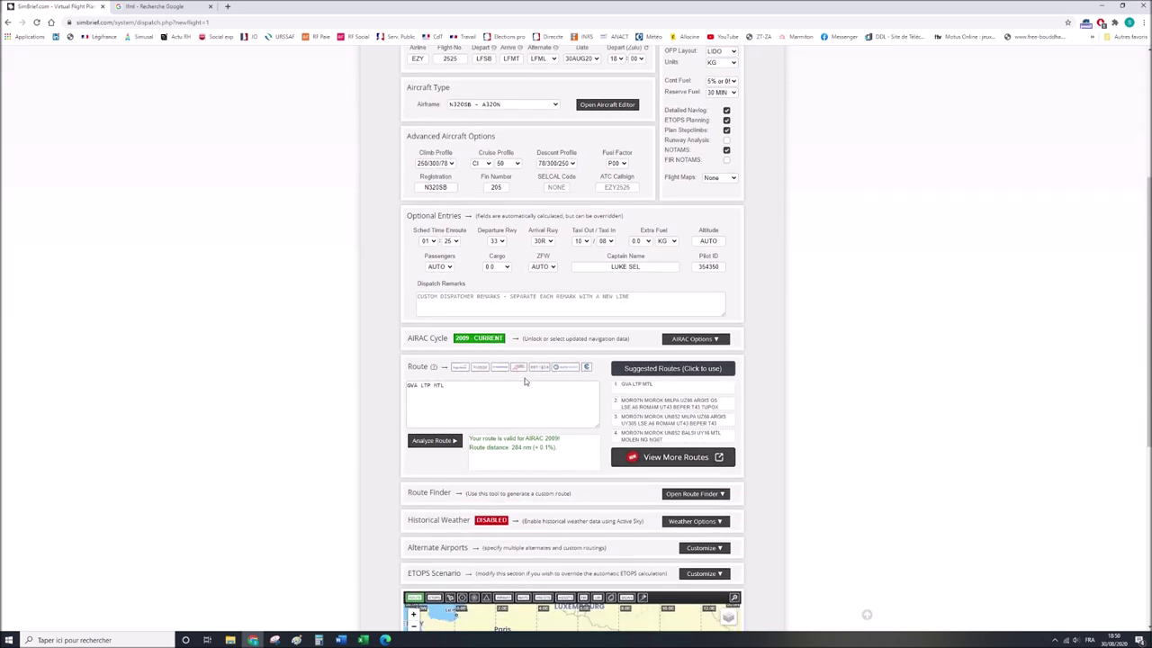
left_click(440, 164)
left_click(444, 171)
left_click(480, 164)
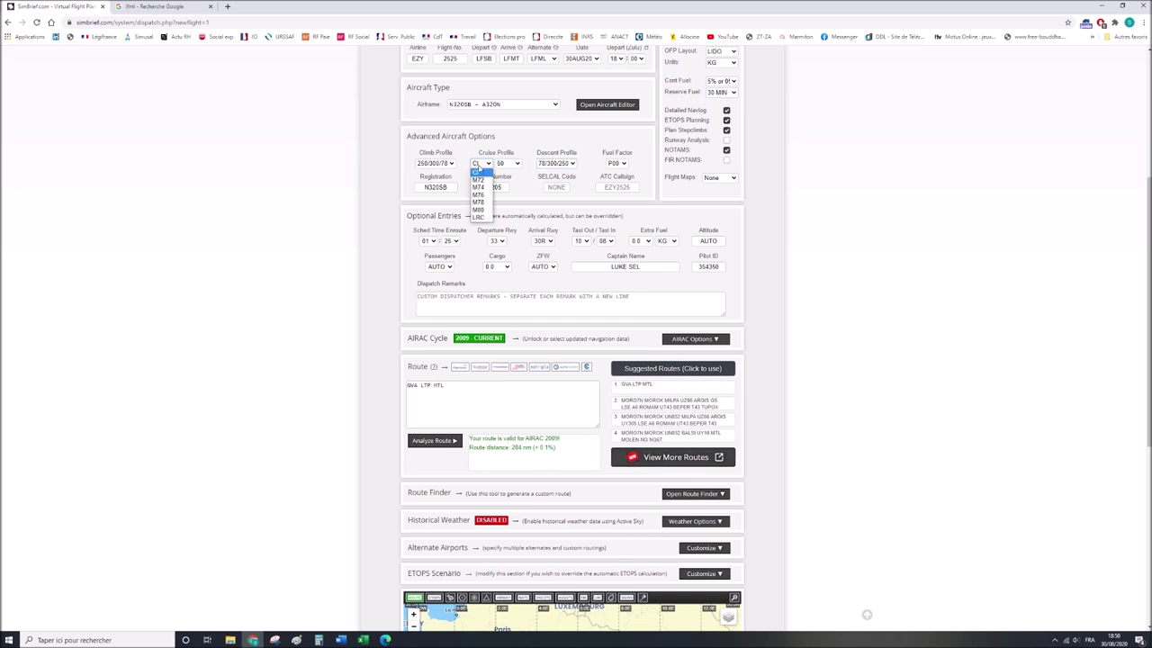
left_click(477, 201)
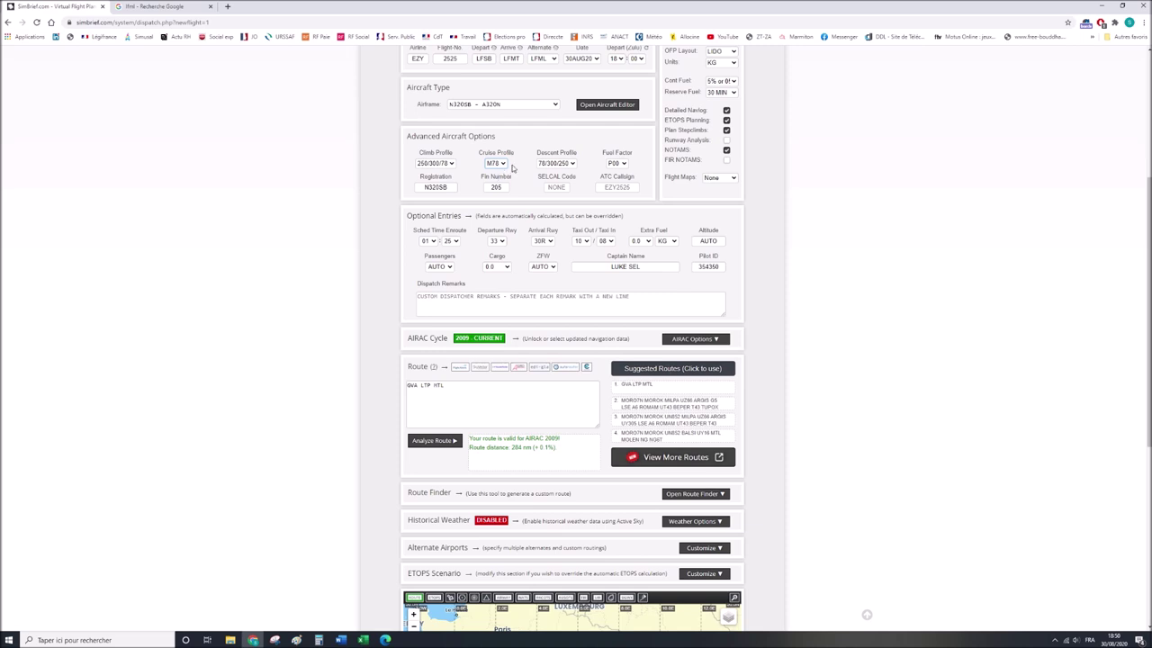
left_click(497, 164)
left_click(496, 221)
left_click(496, 163)
left_click(493, 175)
Compare the flight's ATC callsign with its flight number.
left_click_drag(600, 176, 633, 176)
left_click(609, 187)
left_click(449, 58)
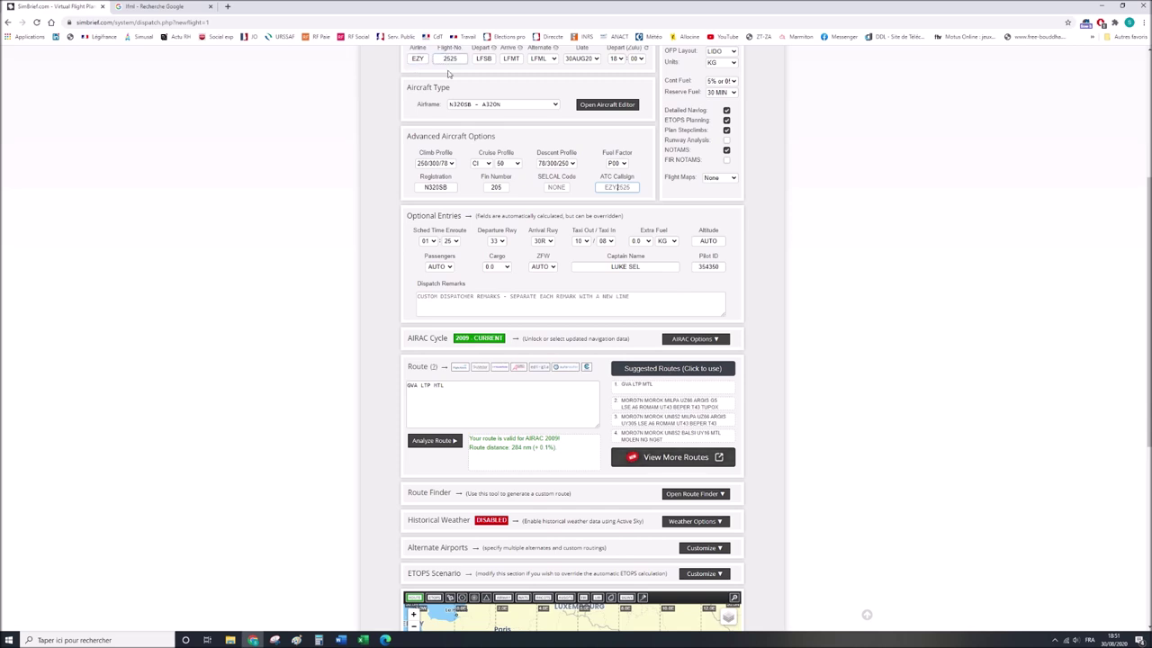
Set the departure runway to 15 and keep 30R as the arrival runway.
left_click(459, 244)
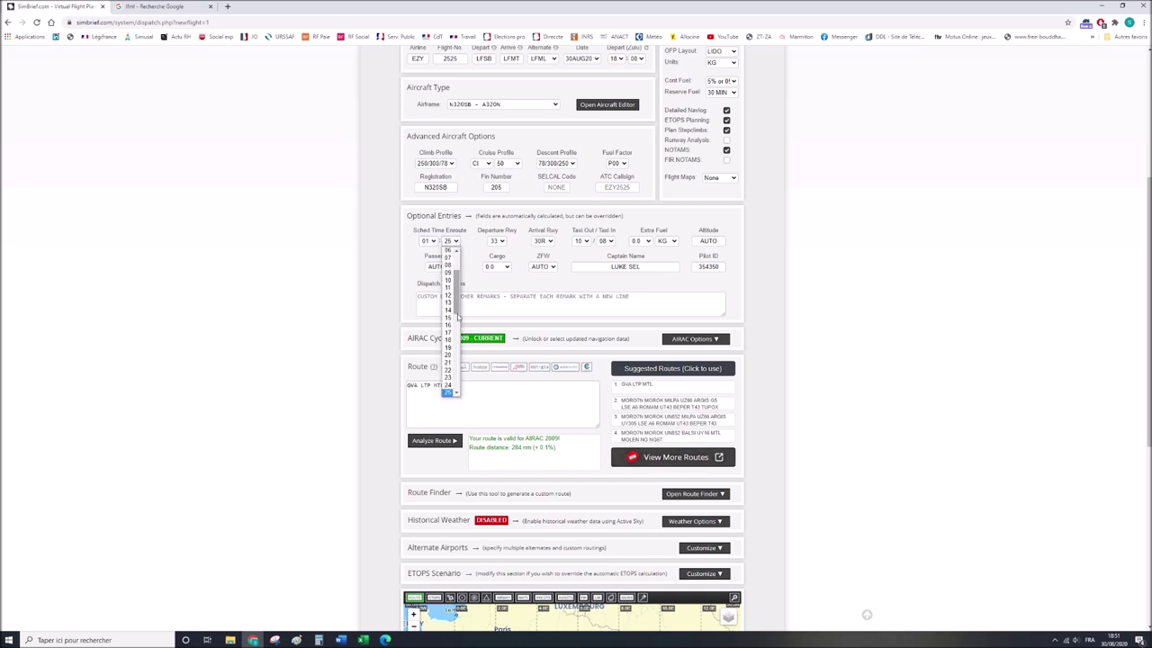
left_click(477, 276)
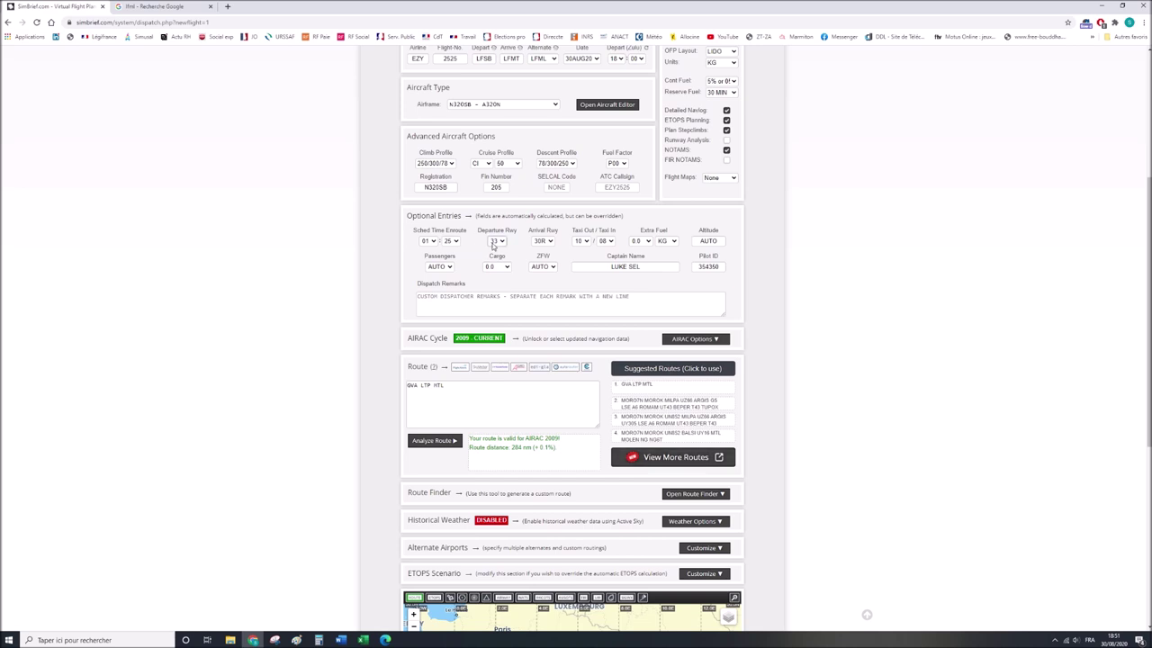
left_click(502, 243)
left_click(500, 257)
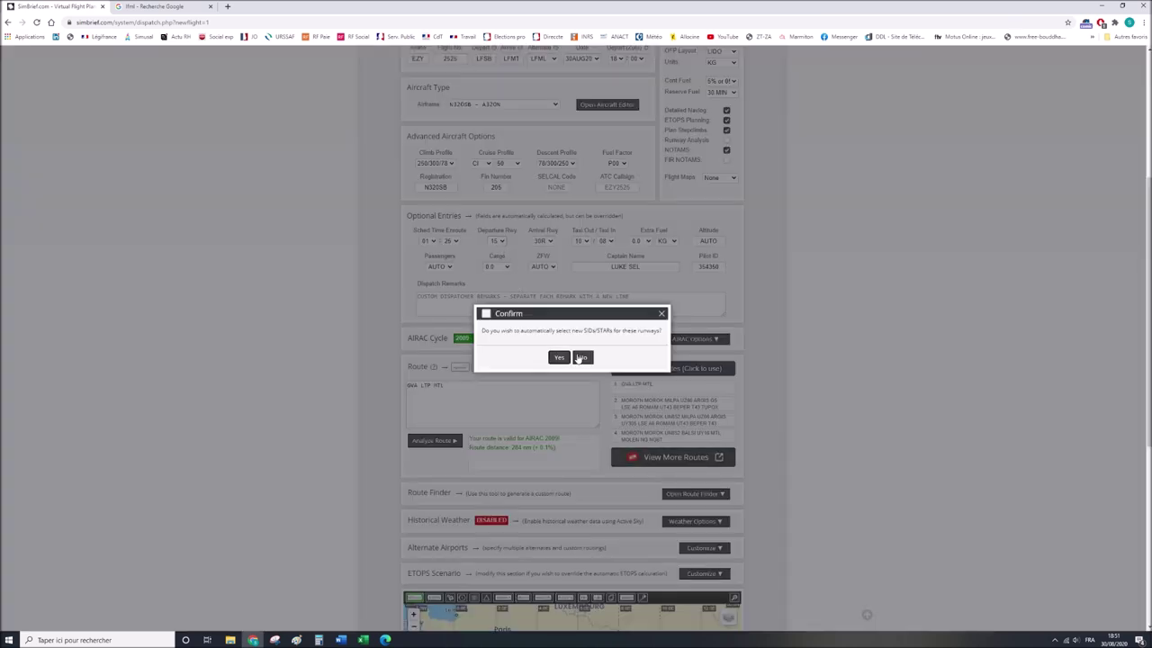
left_click(569, 358)
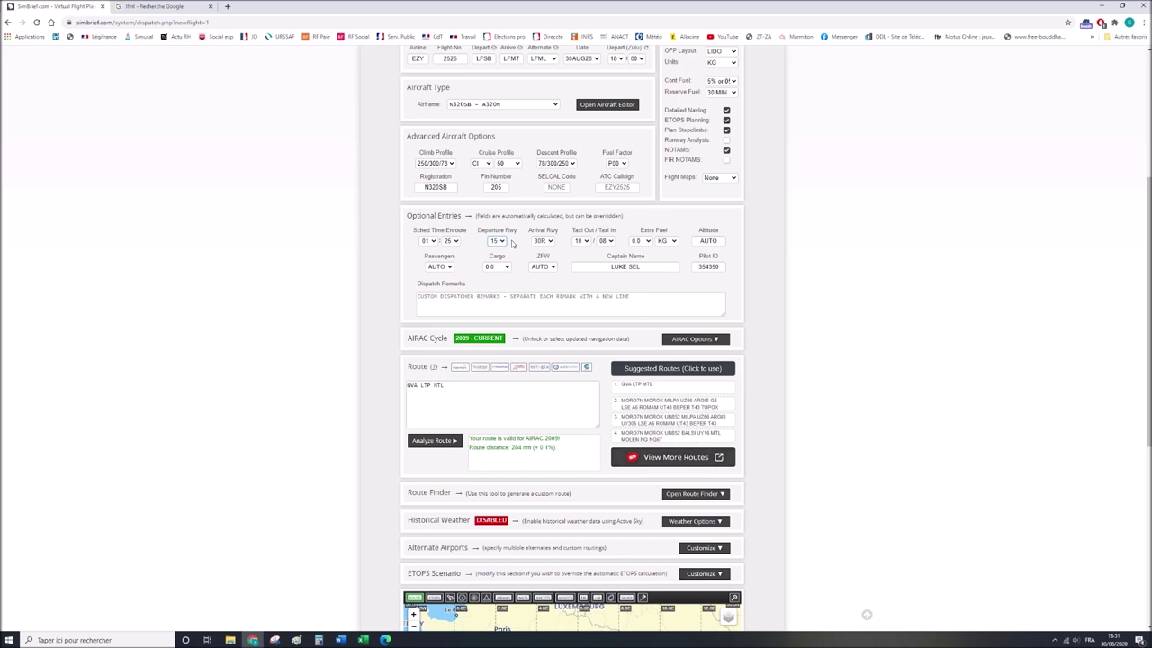
left_click(540, 241)
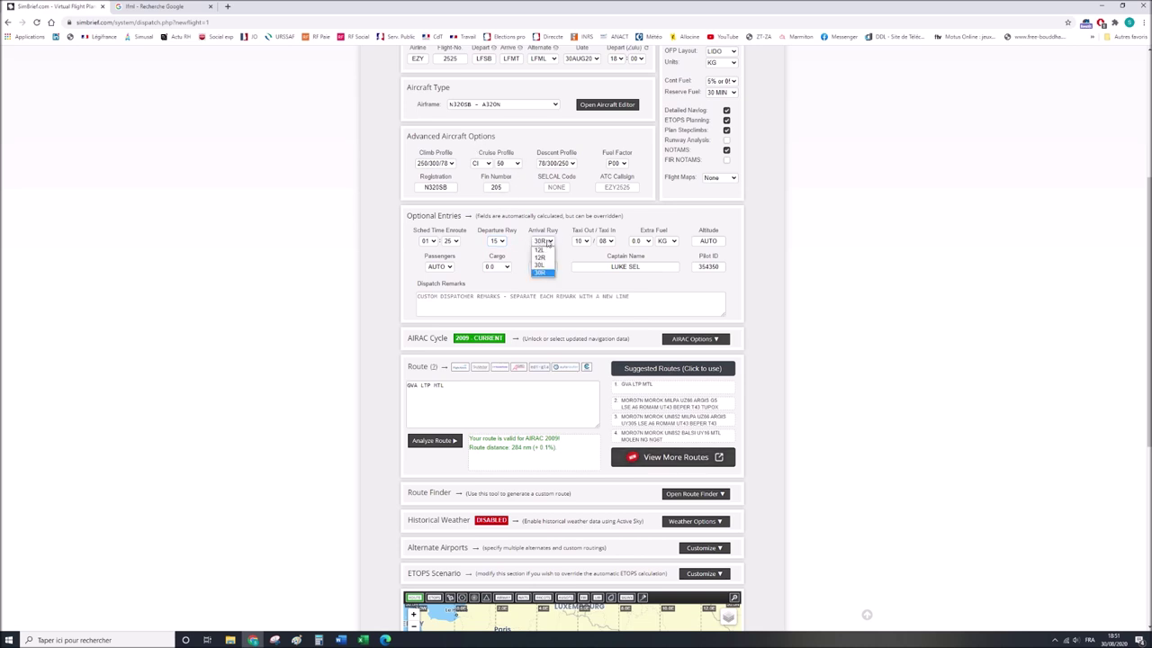
left_click(542, 272)
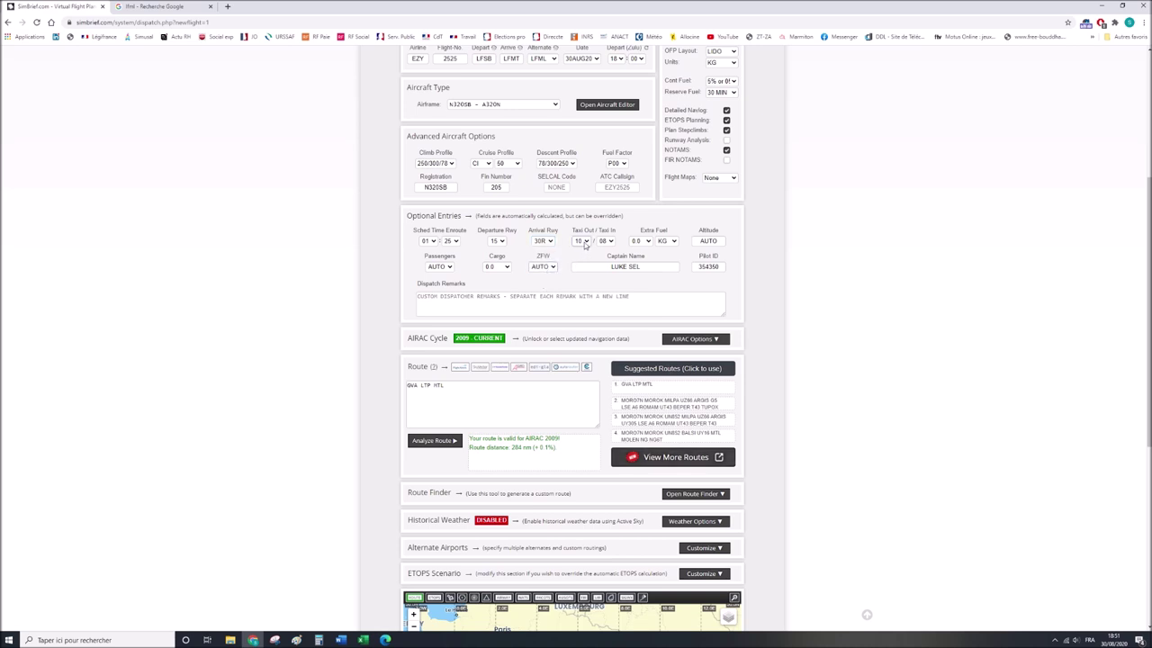
Set the taxi-in time to 10 minutes and the extra fuel to 0.2.
left_click_drag(572, 230, 596, 230)
left_click_drag(598, 230, 618, 234)
left_click(612, 241)
left_click(606, 250)
left_click(607, 254)
left_click(646, 241)
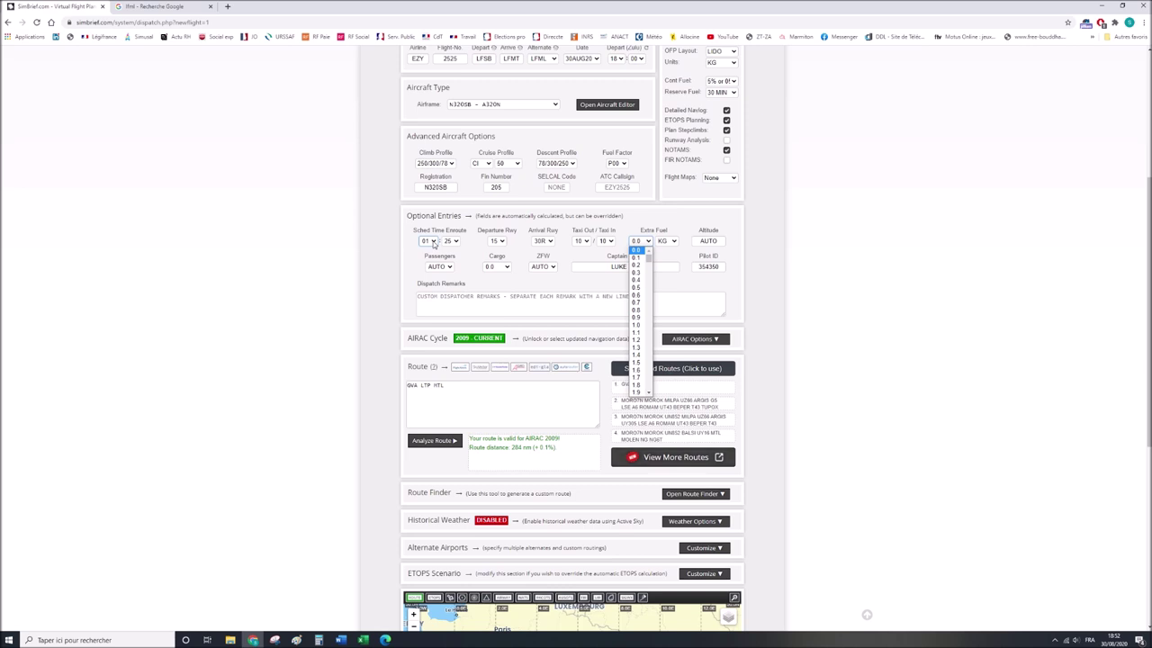
left_click(636, 265)
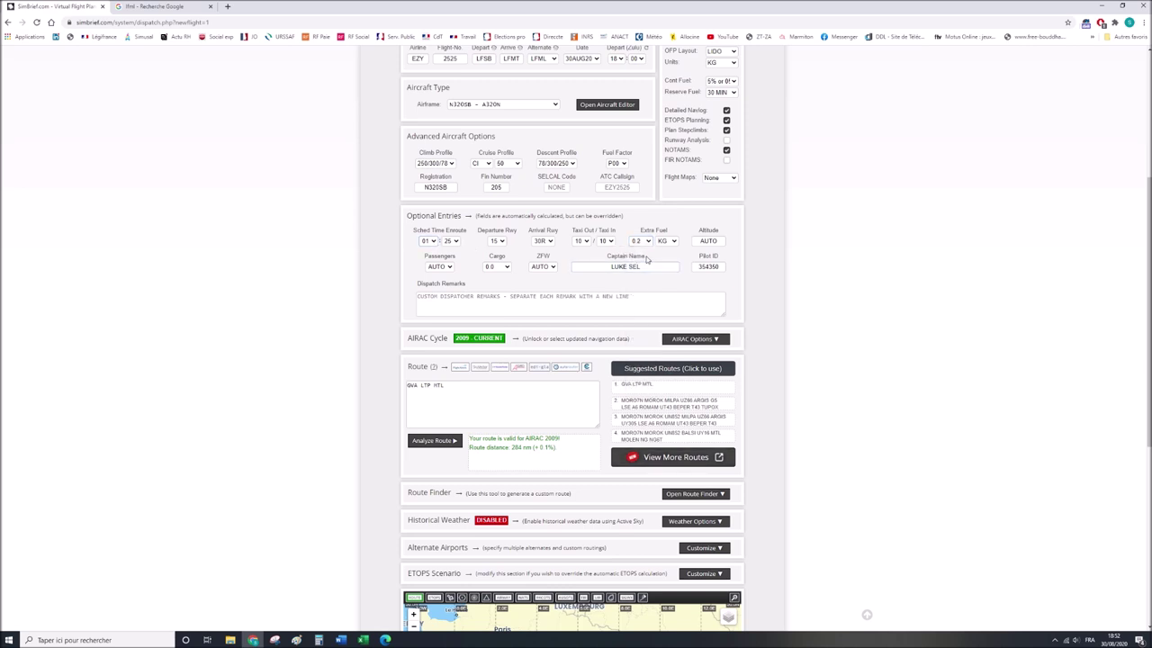
Try 38000 as the flight altitude and clear the entry again.
left_click_drag(722, 243, 689, 246)
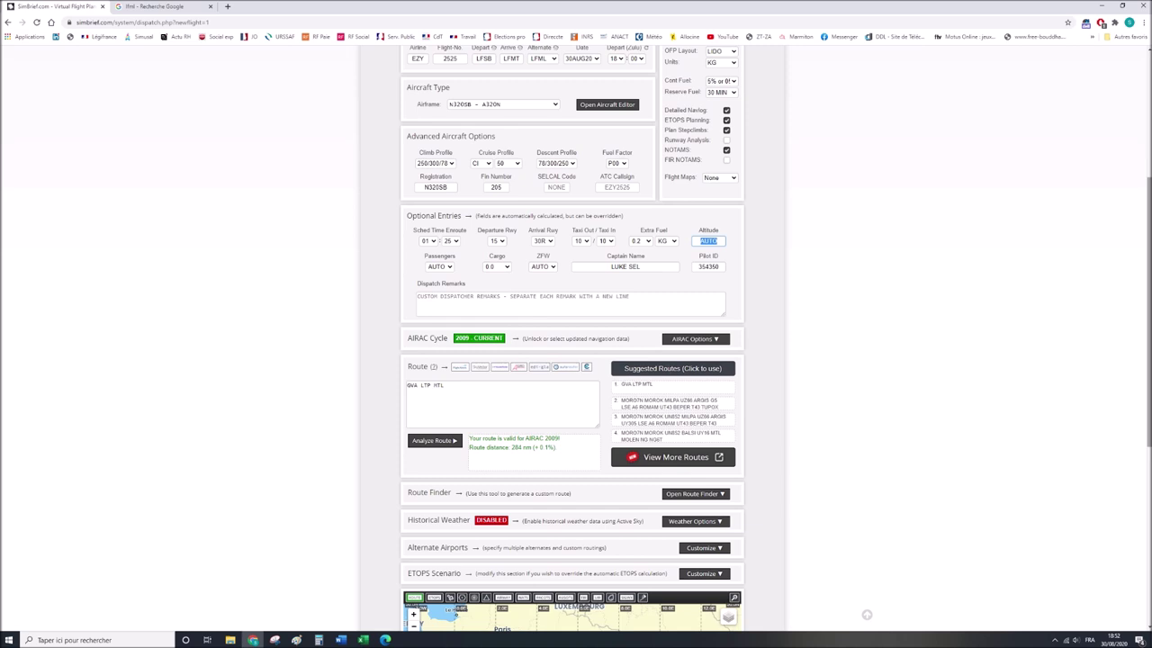
type("38000")
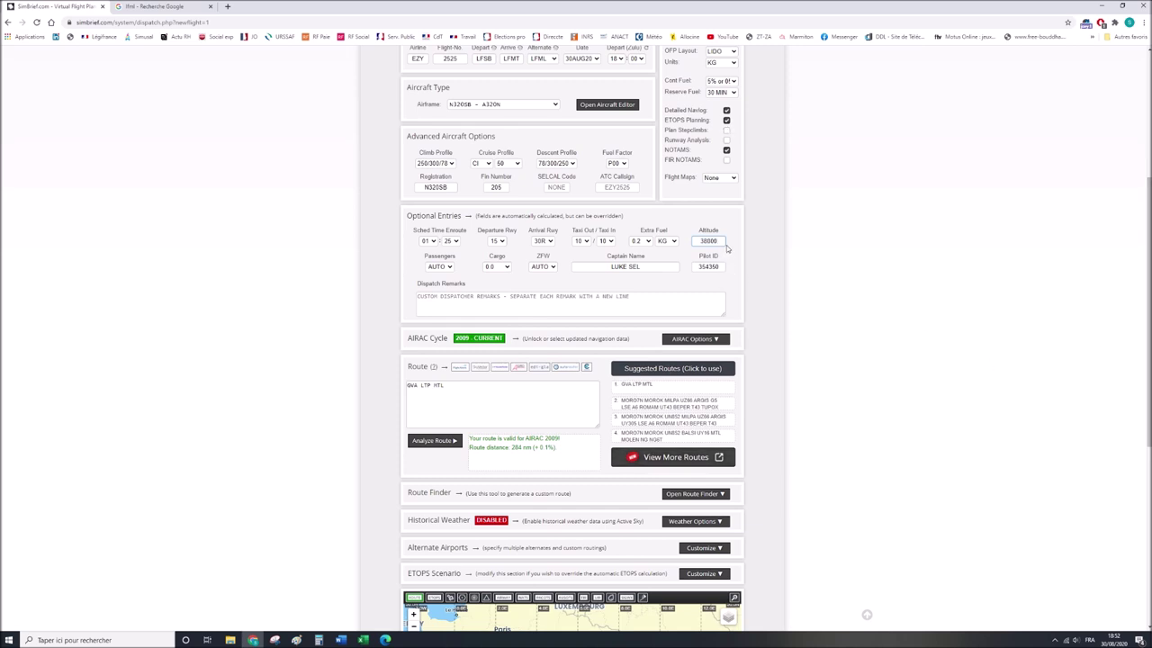
left_click_drag(721, 241, 660, 245)
key("BackSpace")
Change the departure runway to 33 and back to 15, accepting automatic selection of new SIDs/STARs each time.
left_click(498, 241)
left_click(494, 272)
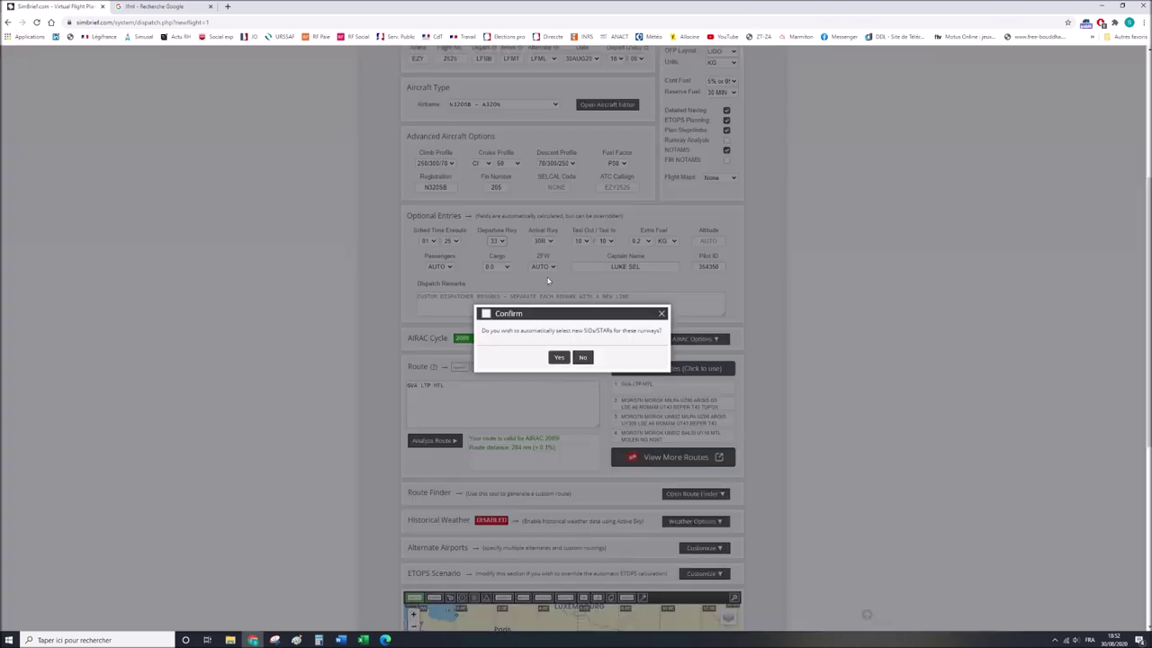
left_click(558, 355)
left_click(499, 241)
left_click(494, 255)
left_click(558, 356)
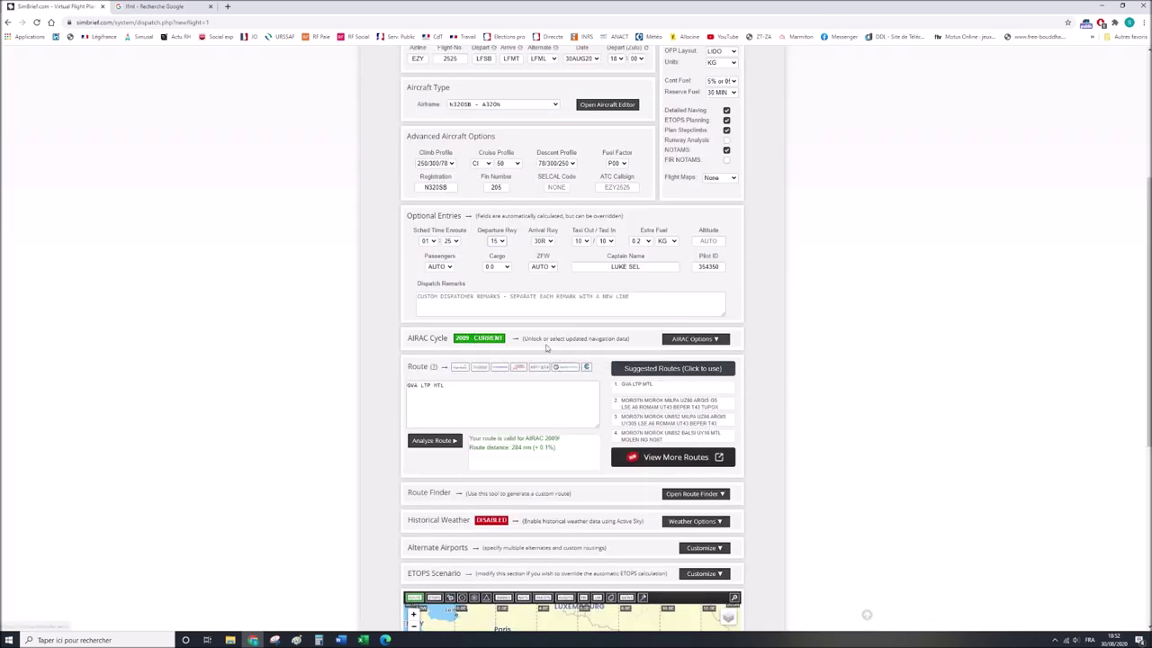
Set the number of passengers to 175.
left_click(448, 267)
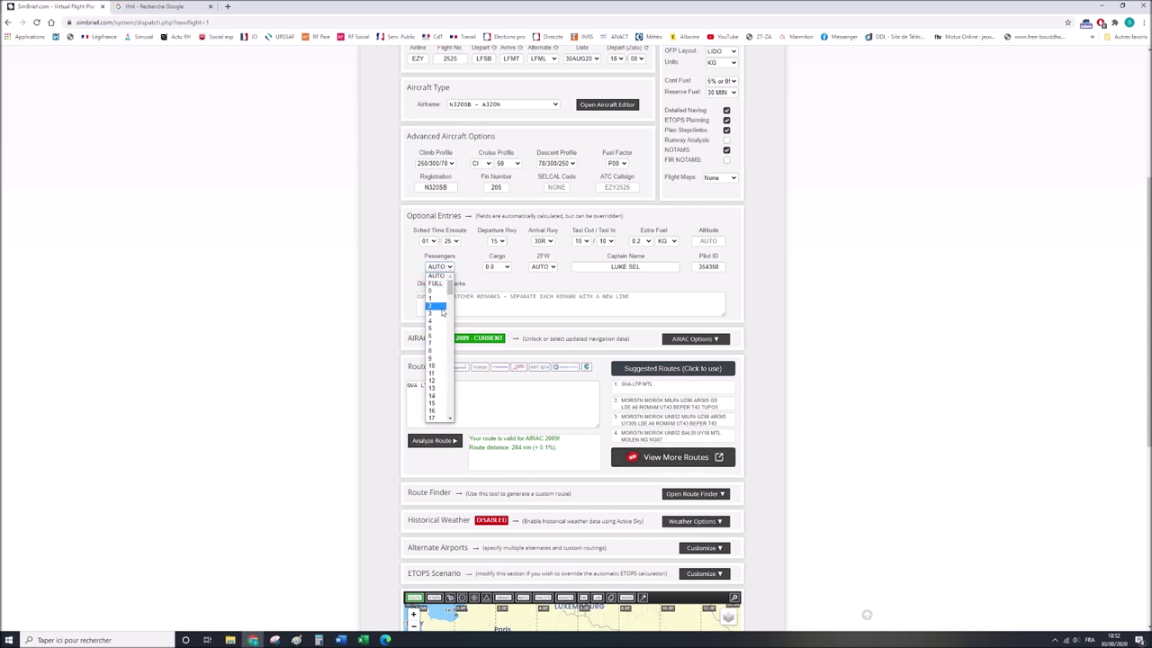
left_click_drag(451, 286, 450, 419)
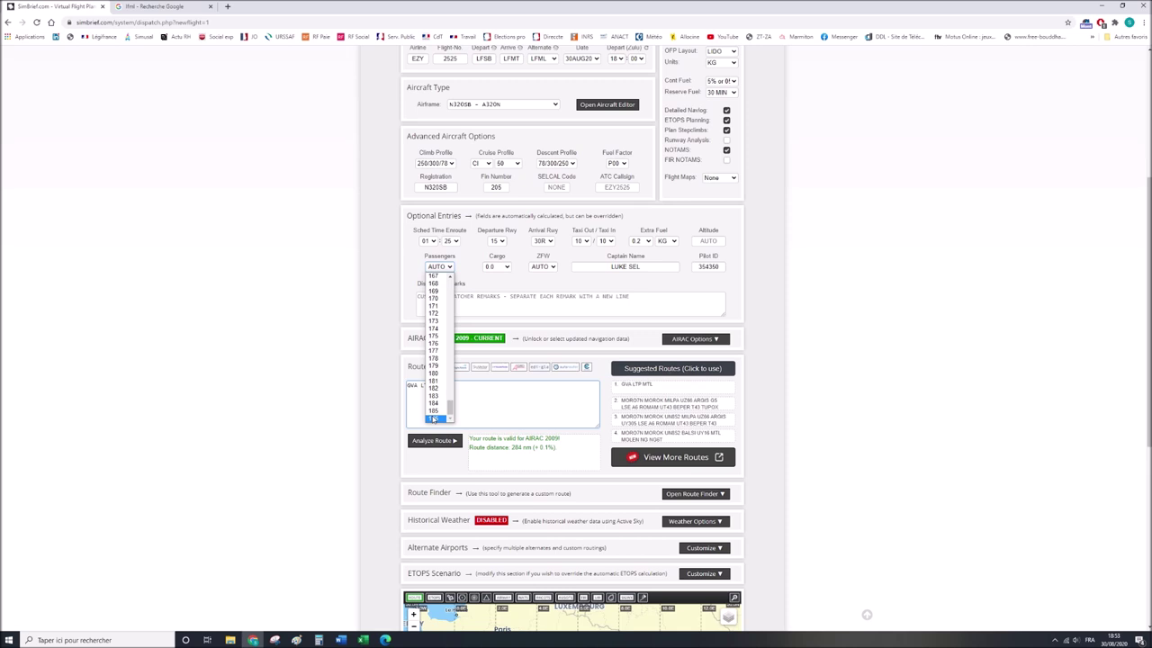
left_click(434, 336)
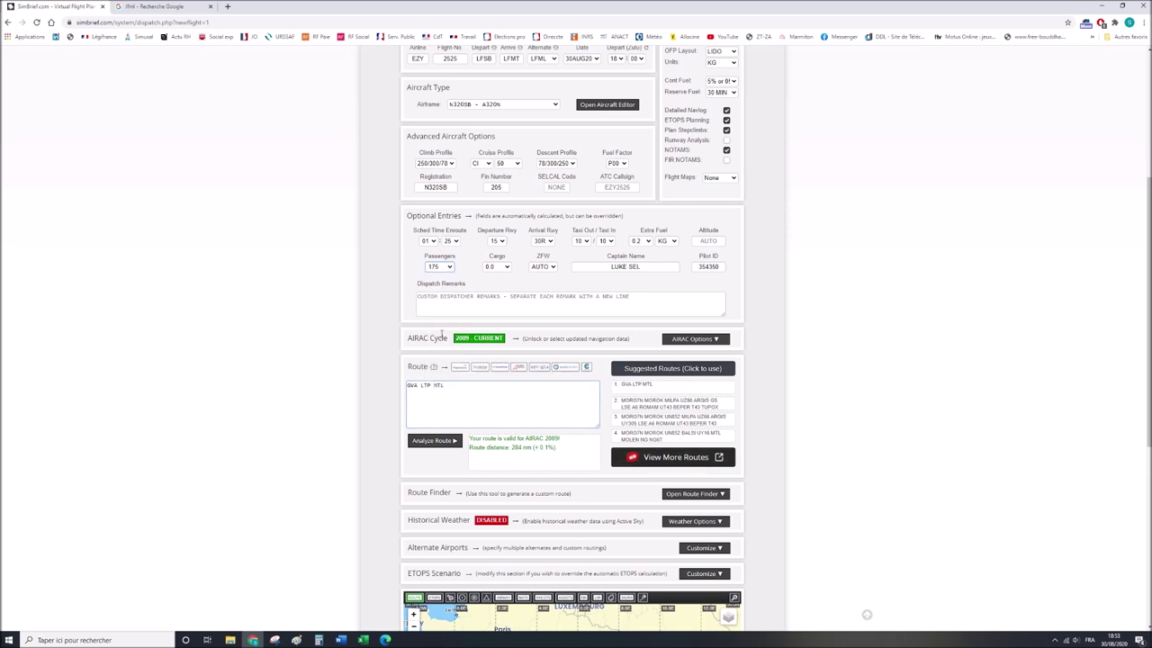
Switch to the Calculator and multiply 175 passengers by 15 to work out the cargo weight.
left_click(503, 268)
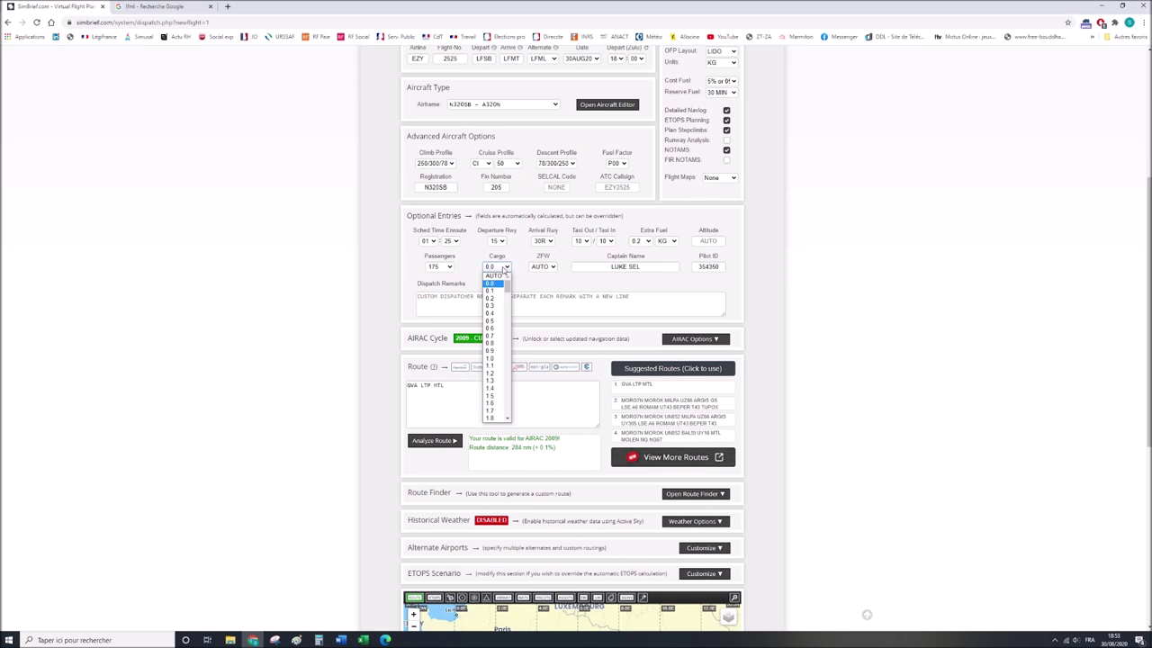
left_click(318, 639)
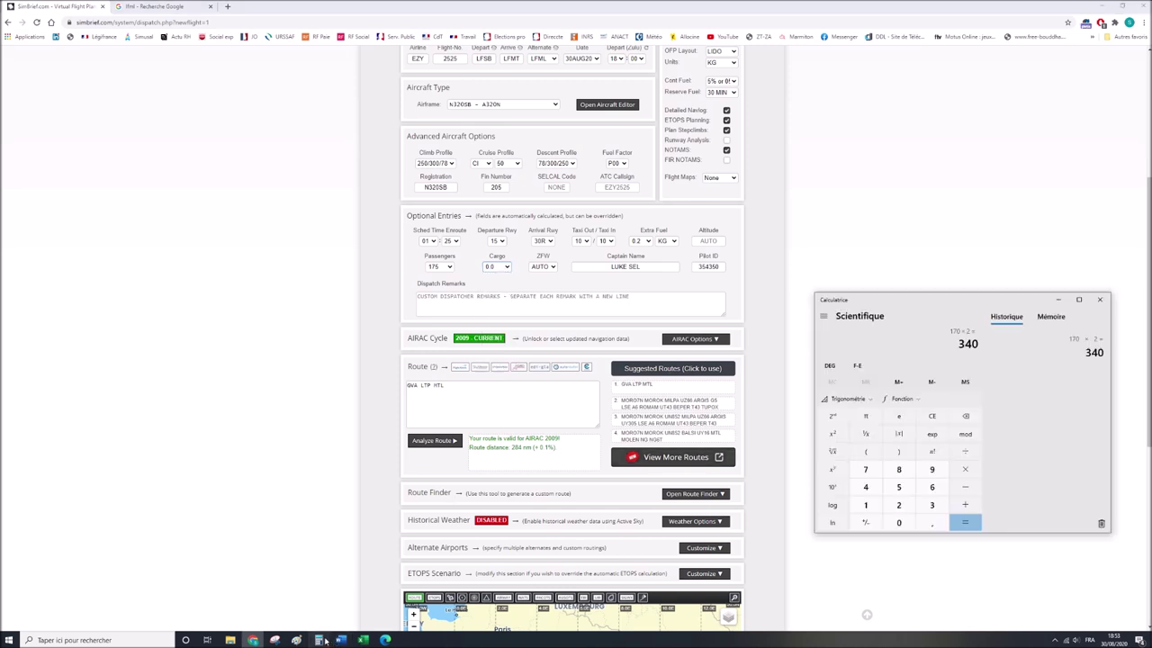
type("175 × ")
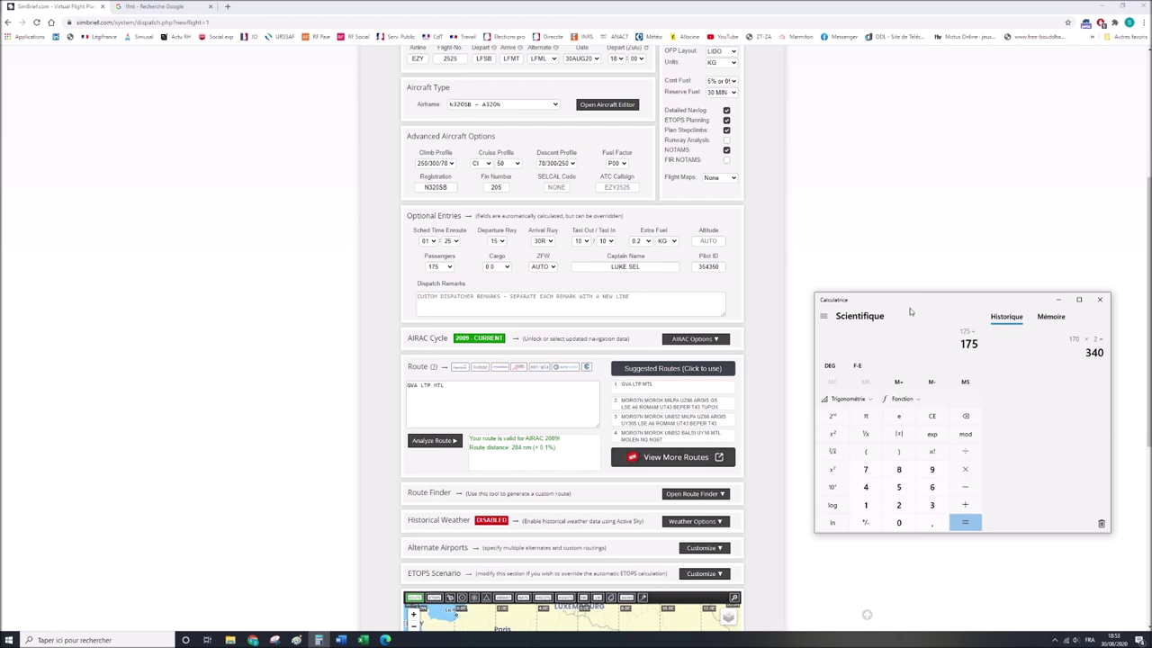
type("1")
key("Return")
type("*15")
key("Return")
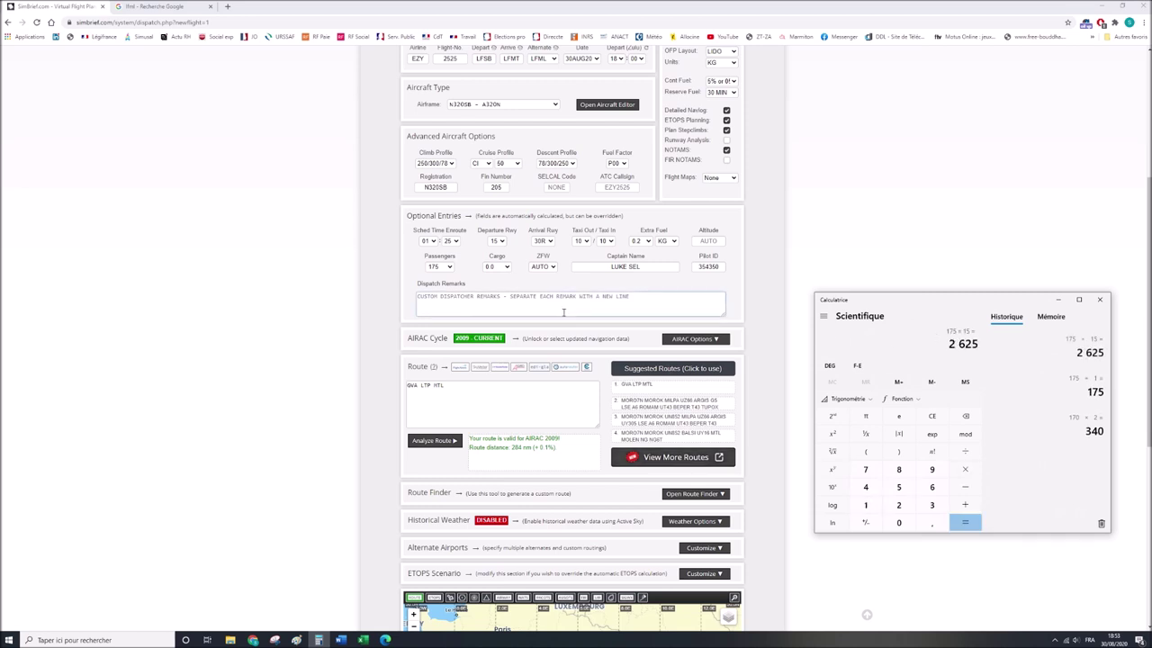
Switch back to SimBrief and set the cargo to 2.6.
left_click(507, 267)
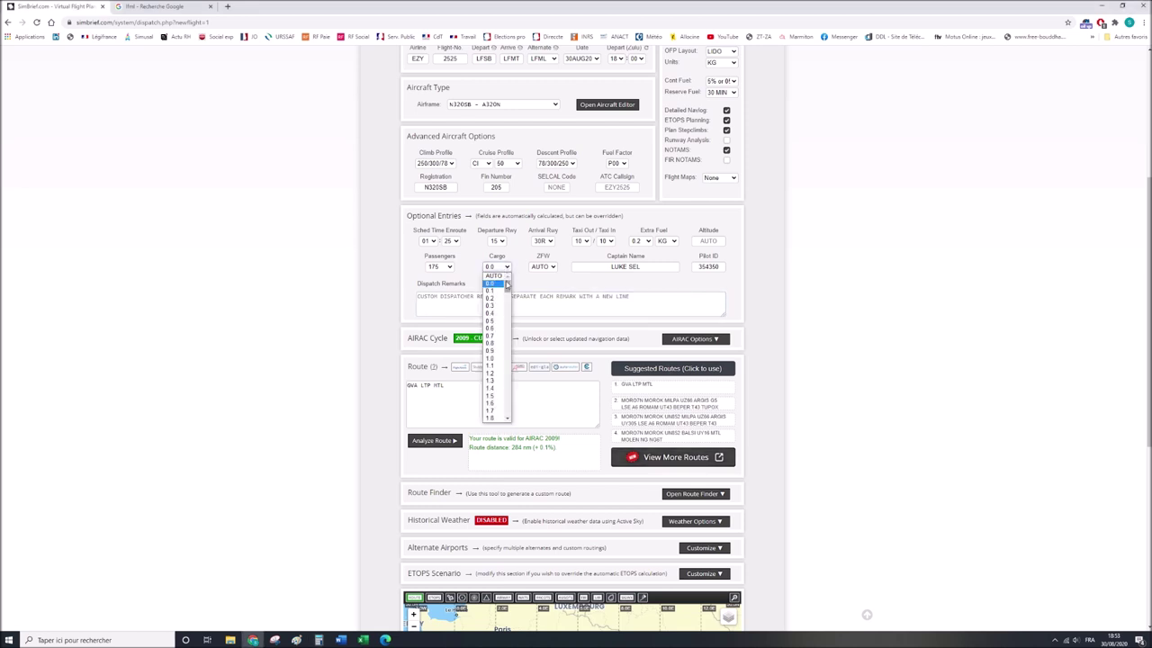
left_click(507, 419)
left_click(506, 419)
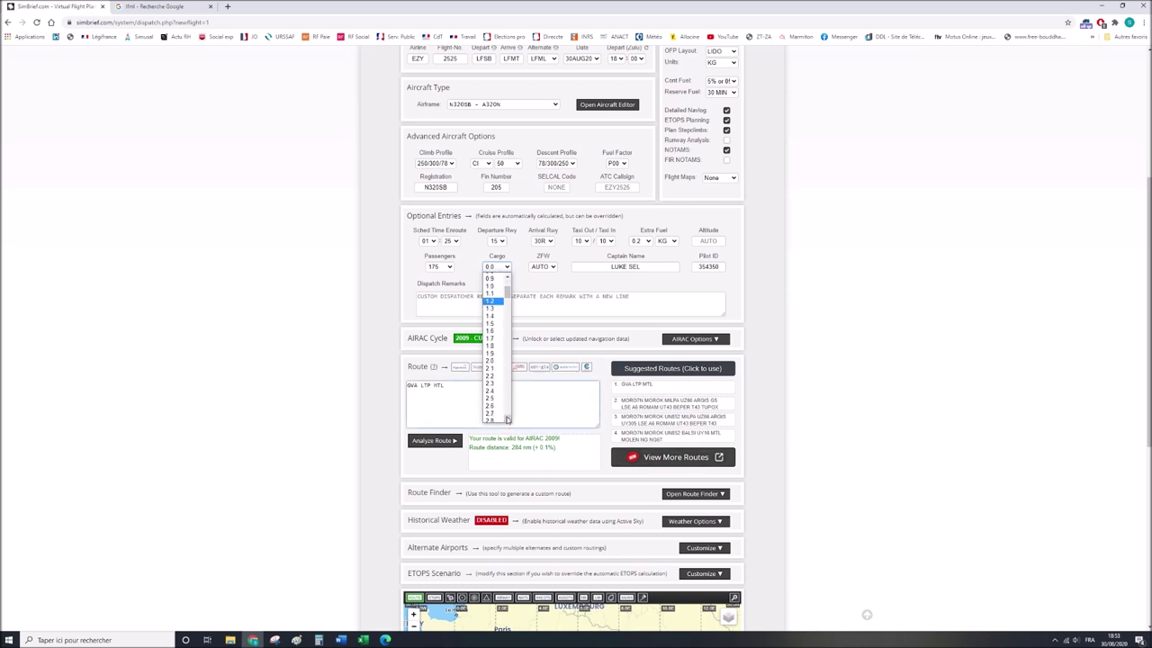
left_click(498, 392)
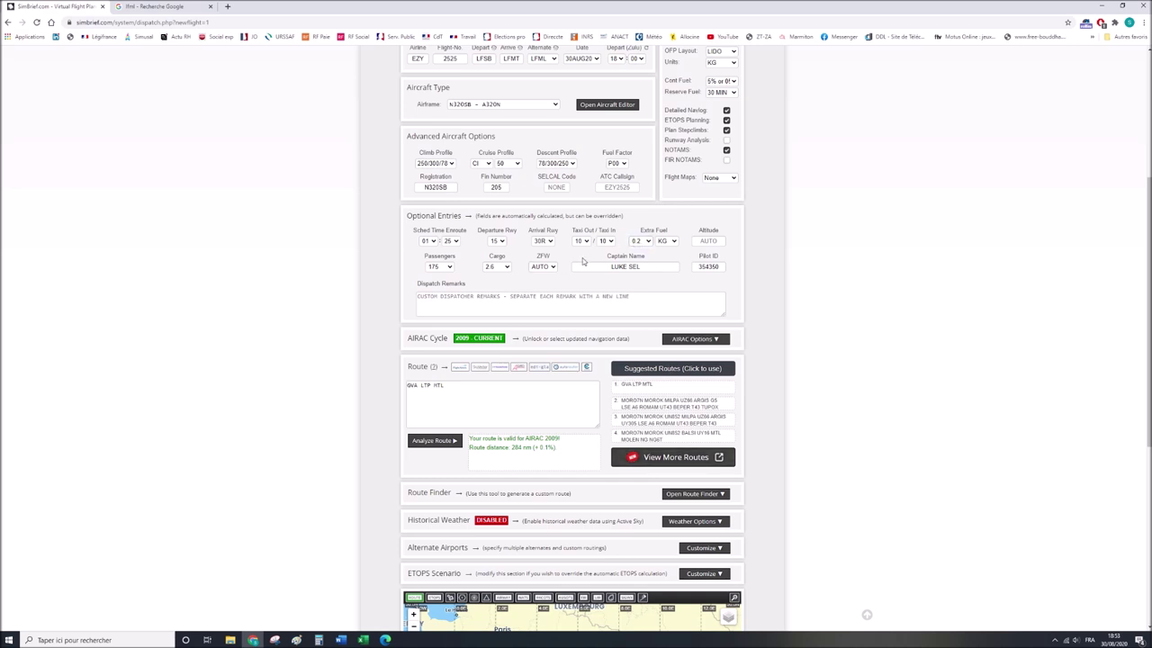
Work out the zero fuel weight in the Calculator as 41005 + 2600 + (175 × 80), and return to SimBrief.
left_click(555, 294)
left_click(318, 640)
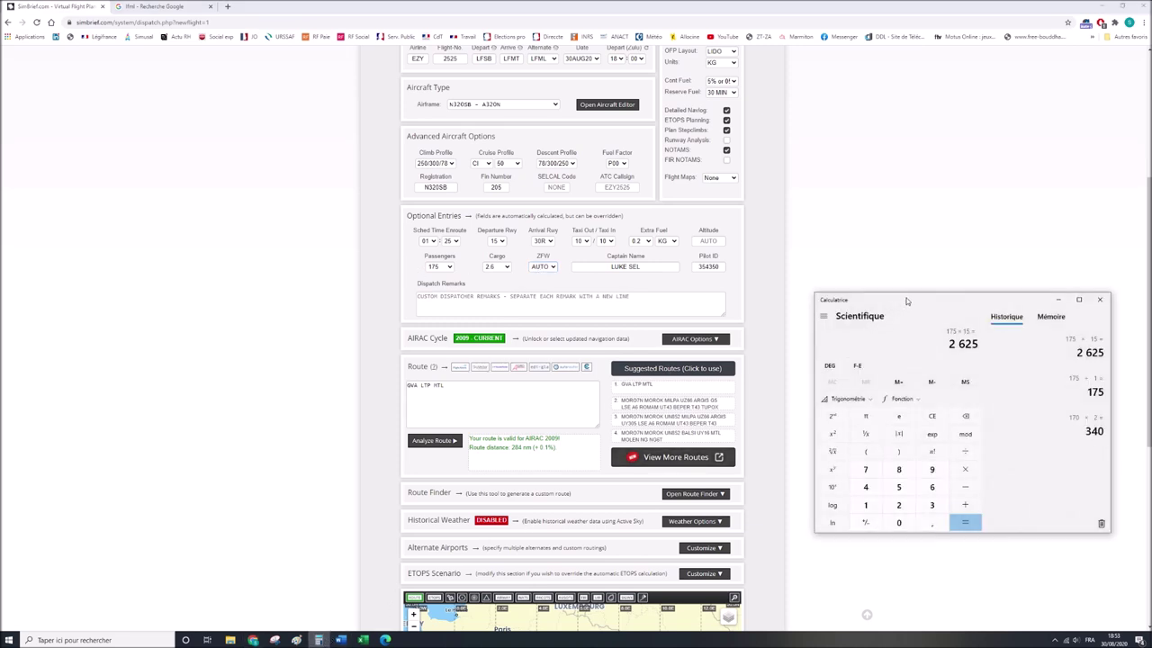
type("90400")
key("BackSpace")
key("BackSpace")
key("BackSpace")
key("BackSpace")
key("BackSpace")
type("41005")
key("slash")
type("2600")
key("Return")
type("(175*")
type("80")
type(")")
key("Return")
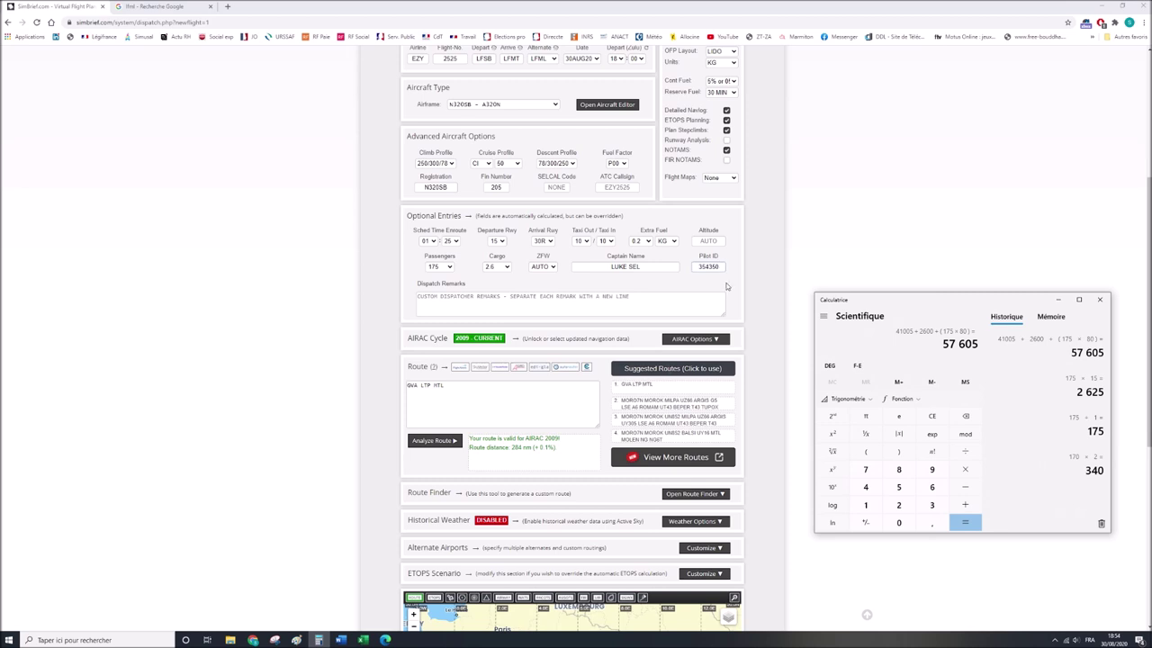
left_click(531, 279)
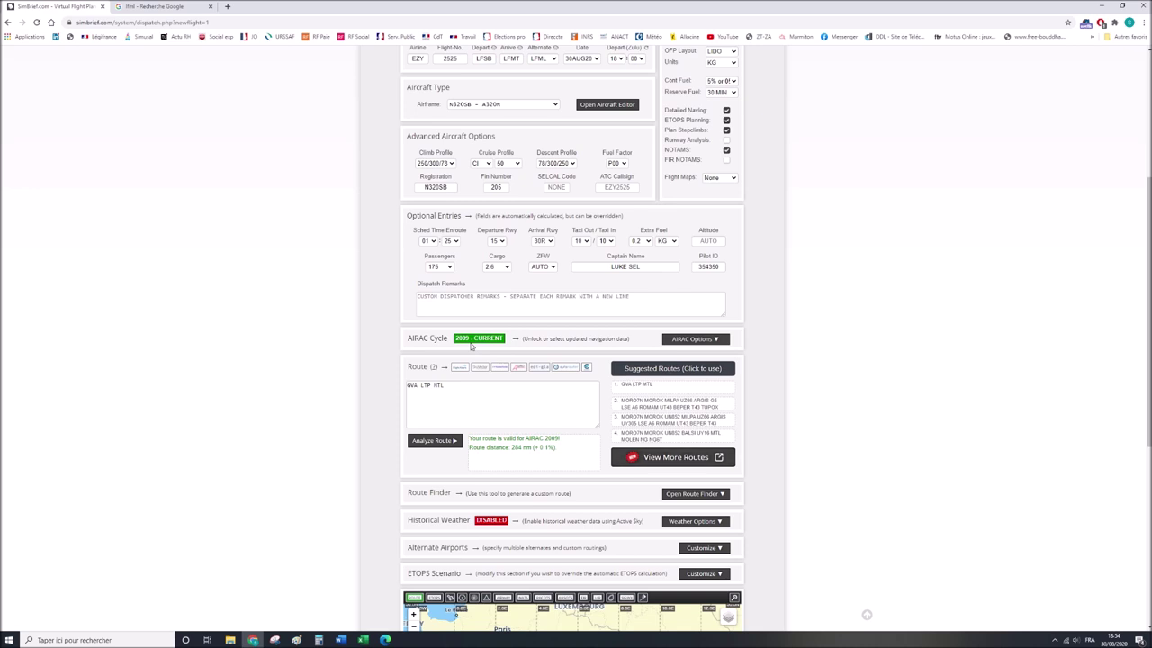
Add the MOROK7S departure before GVA and the MARRI arrival procedure after MTL in the route, and analyze it.
scroll(470, 345, "down", 3)
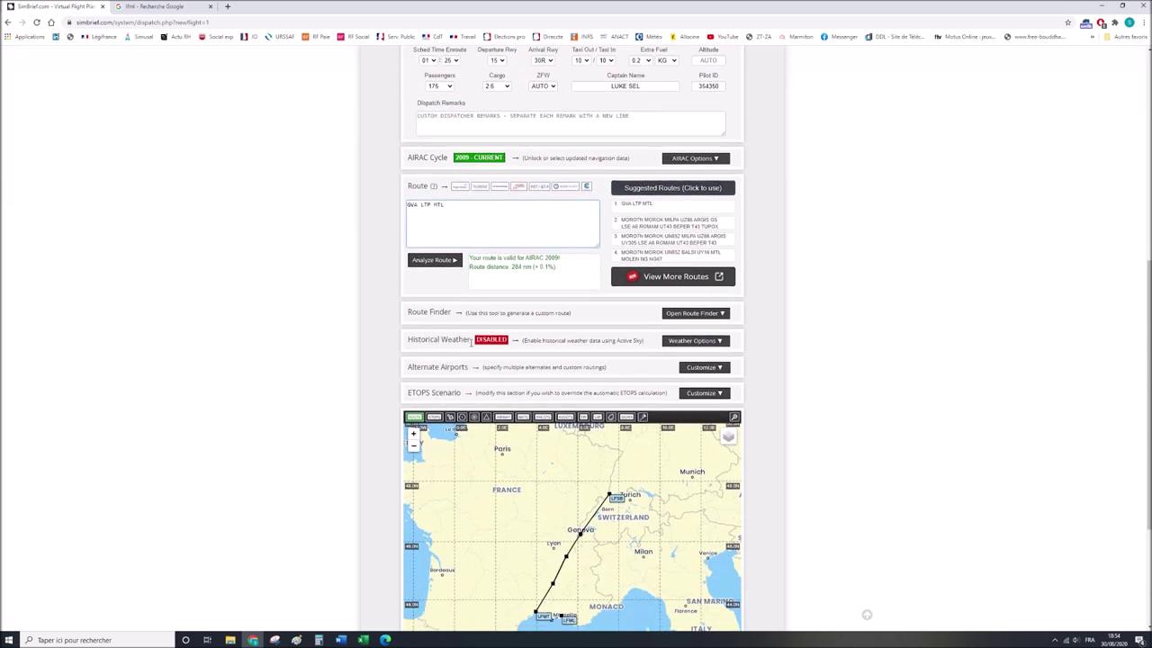
left_click(409, 205)
left_click(510, 335)
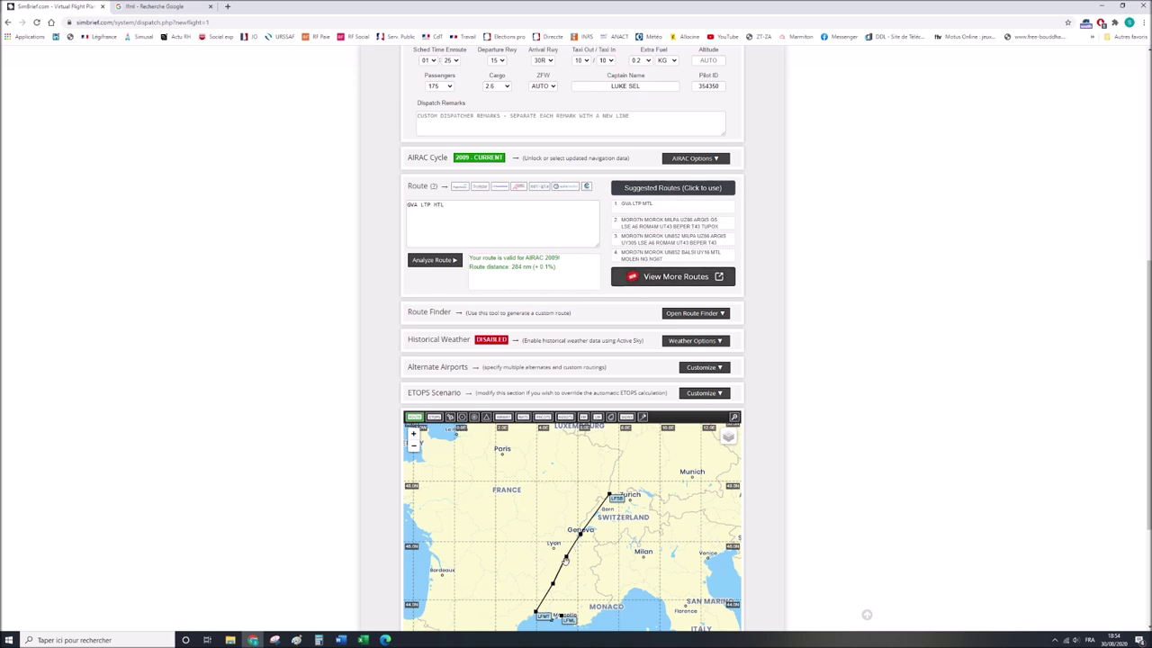
mouse_move(569, 561)
left_click_drag(592, 585, 629, 549)
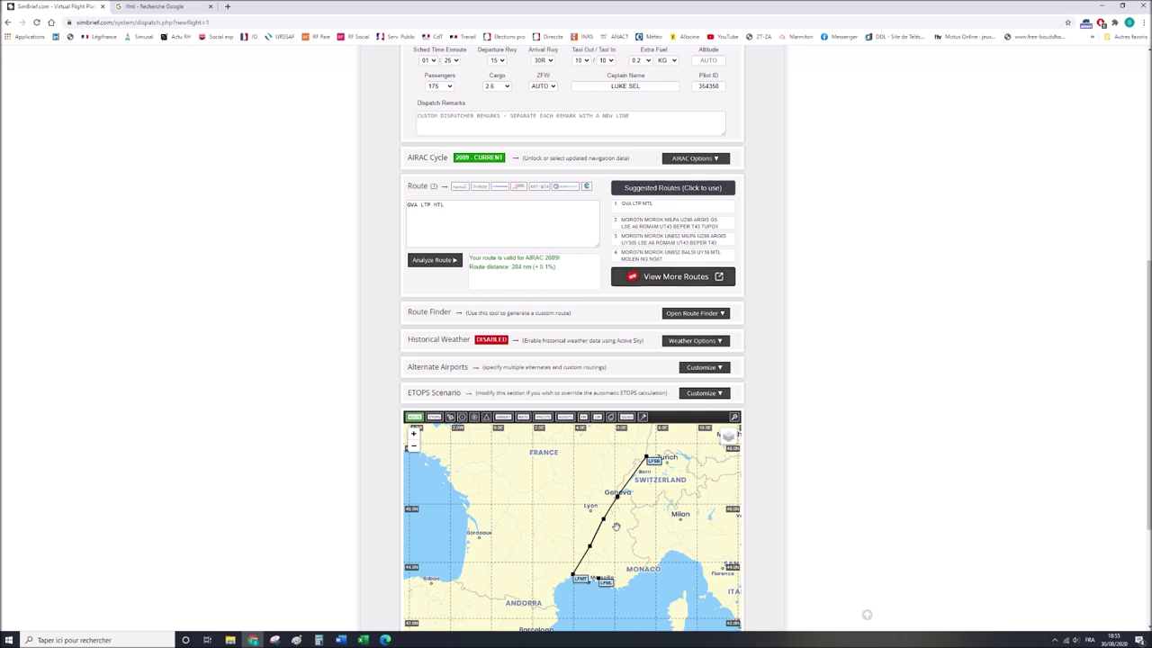
left_click(419, 207)
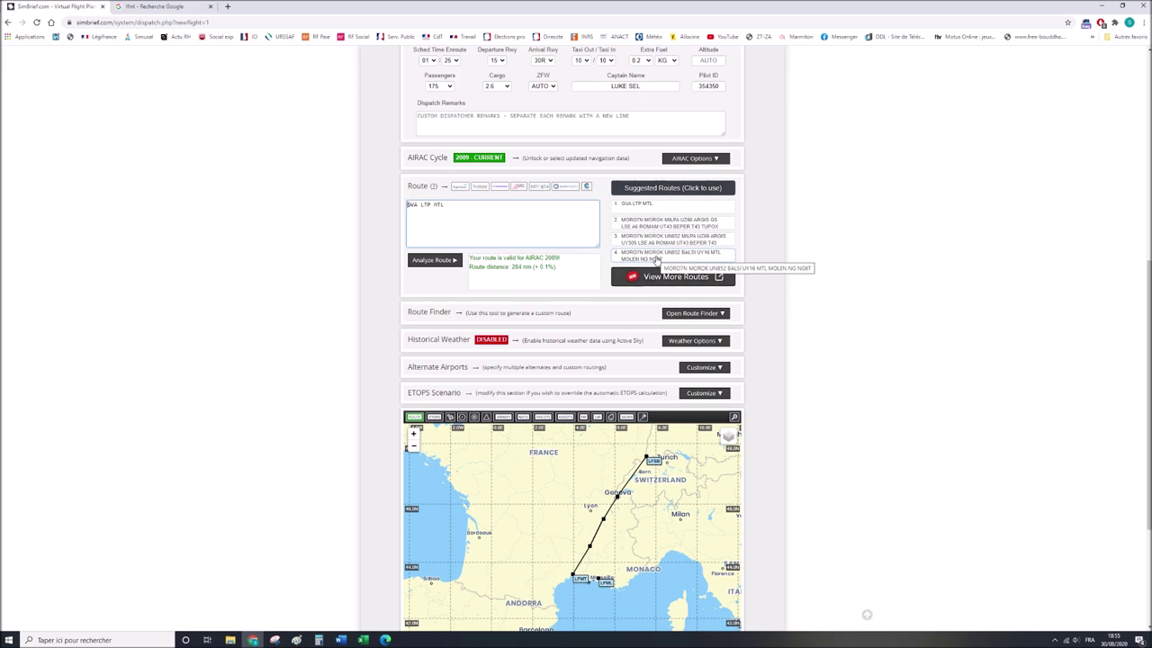
type("MOROK")
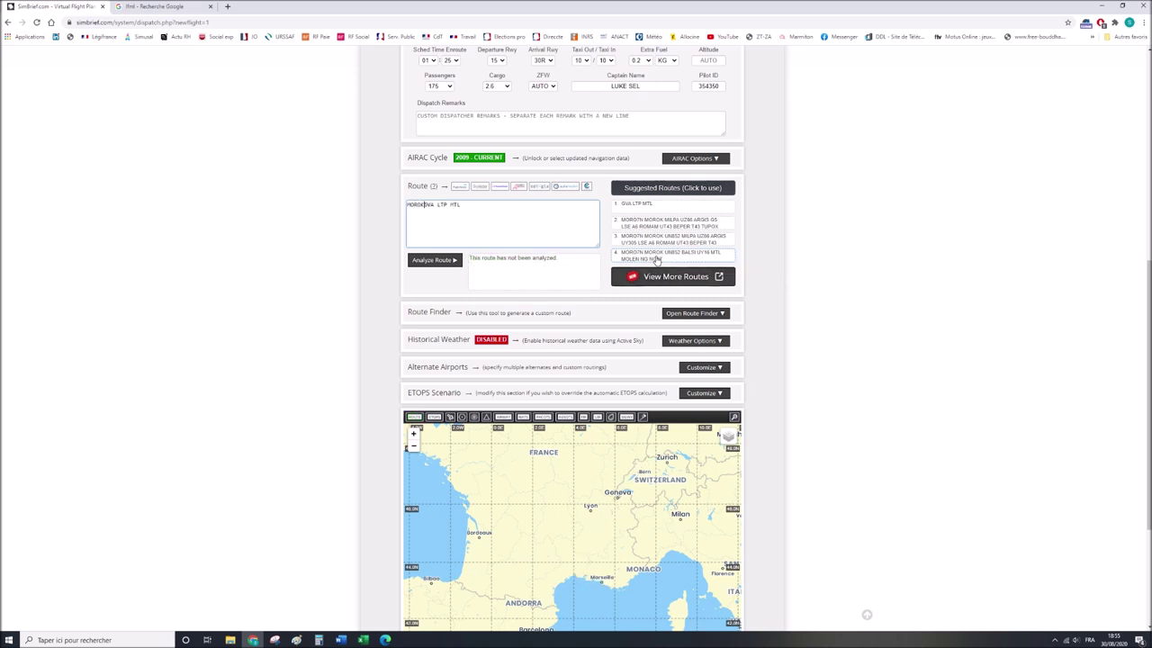
type("7S")
left_click(481, 206)
type("MARRIOT")
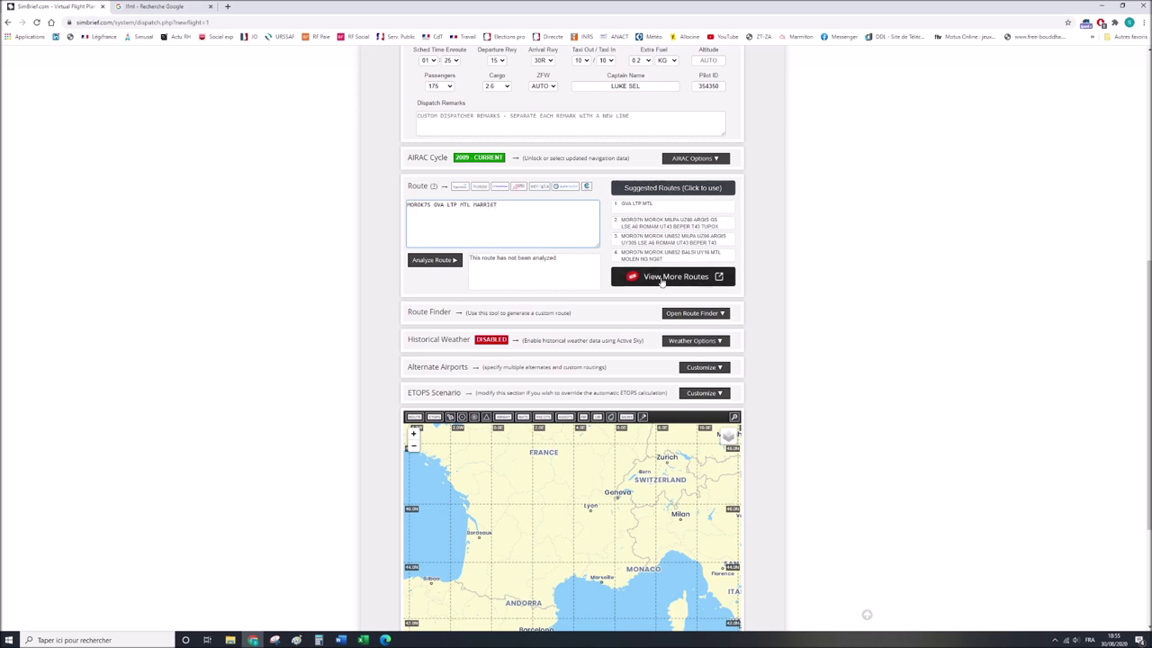
left_click(448, 262)
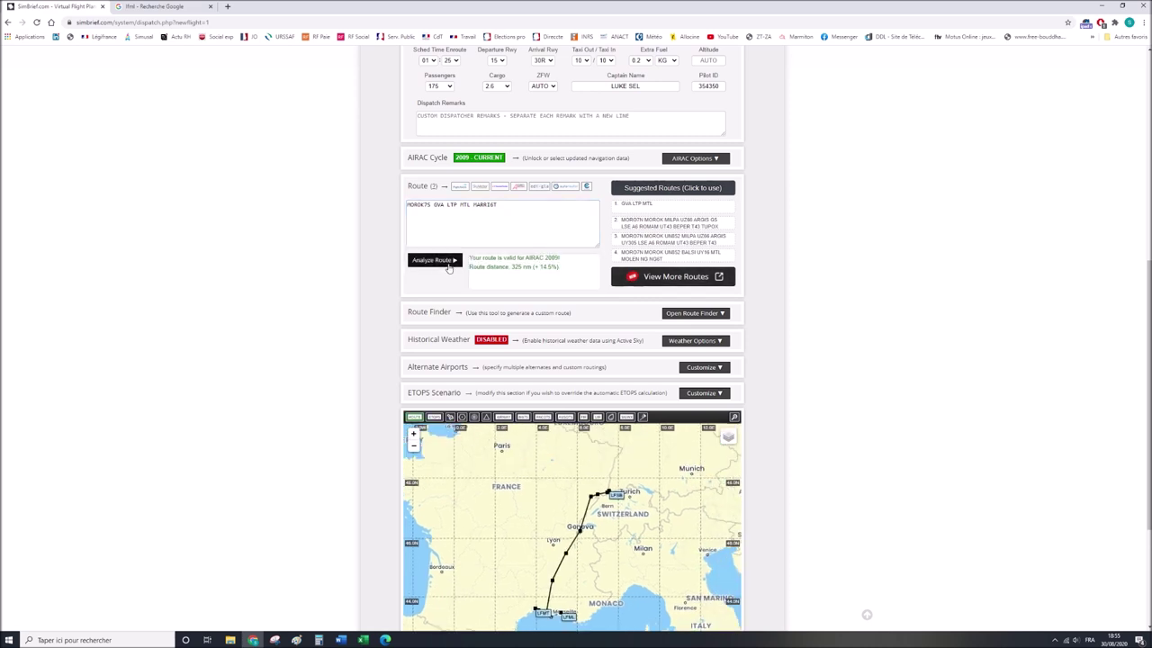
Inspect the analyzed route's departure segment around LFSB on the map.
scroll(598, 498, "up", 1)
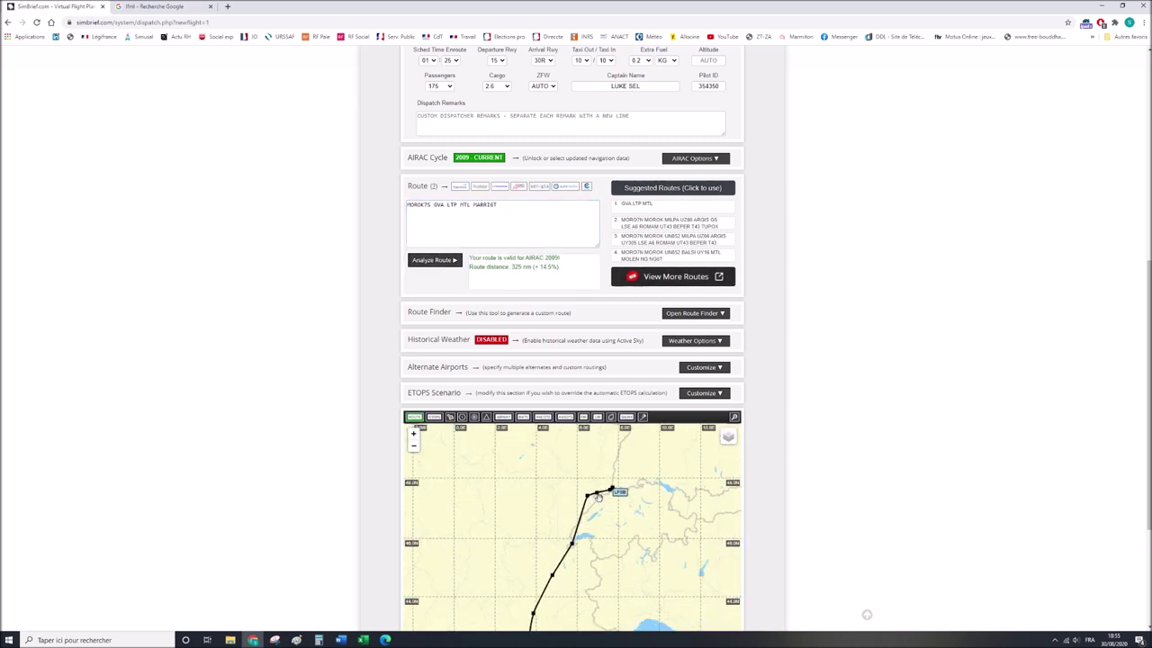
scroll(597, 498, "up", 3)
scroll(634, 532, "up", 2)
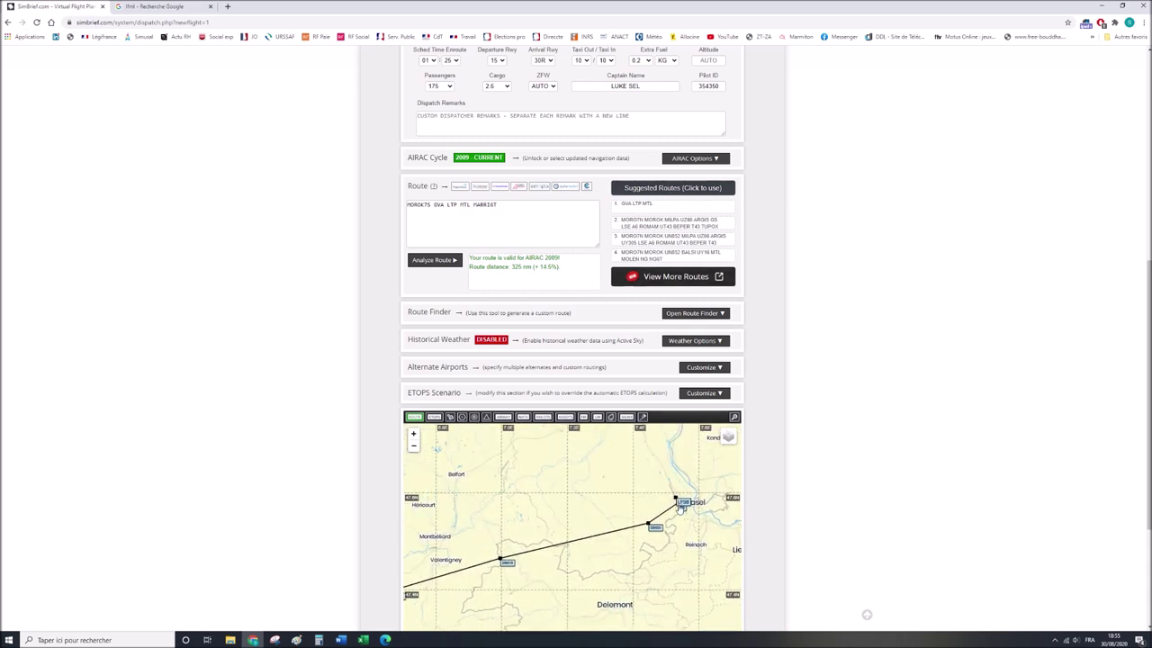
scroll(681, 506, "down", 3)
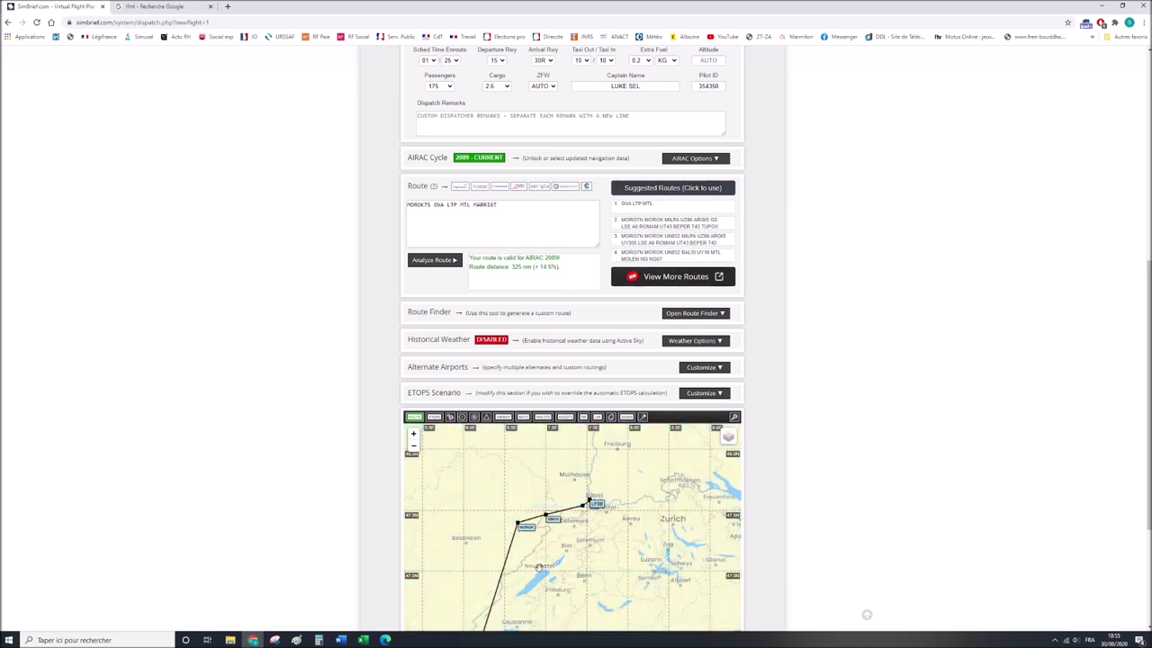
Examine the analyzed route on the map from MOROK past MTL to the arrival segment into LFMT and the alternate LFML.
left_click_drag(538, 567, 624, 450)
left_click_drag(554, 554, 648, 432)
left_click_drag(593, 585, 657, 478)
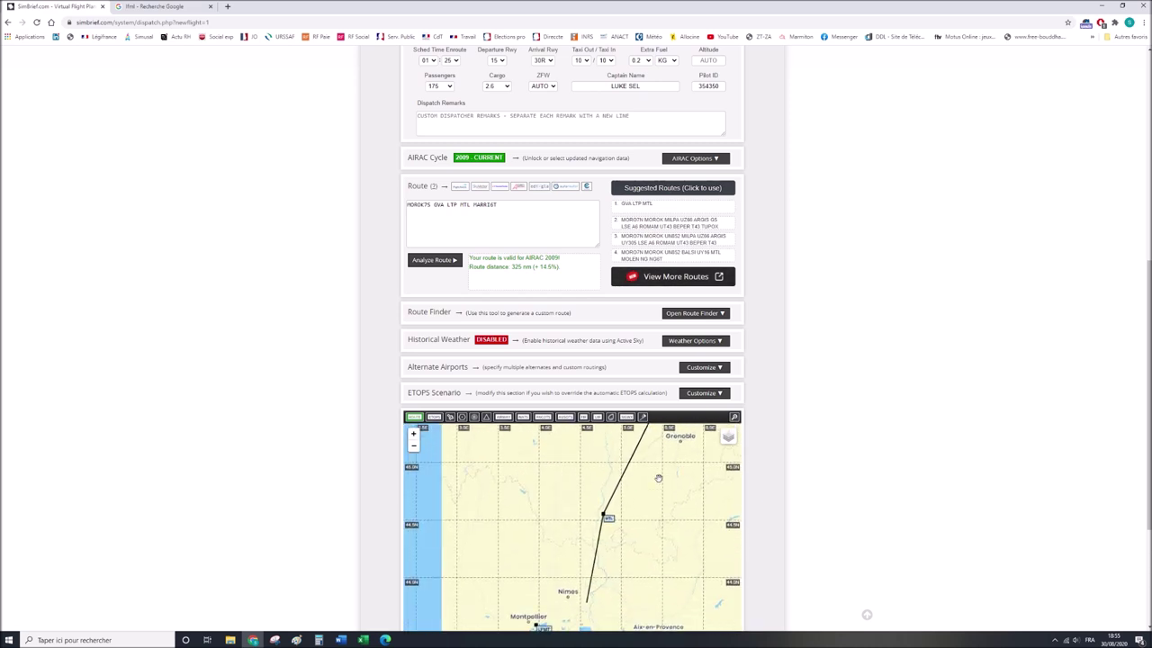
left_click_drag(630, 611, 621, 486)
left_click_drag(605, 585, 609, 543)
scroll(600, 504, "down", 1)
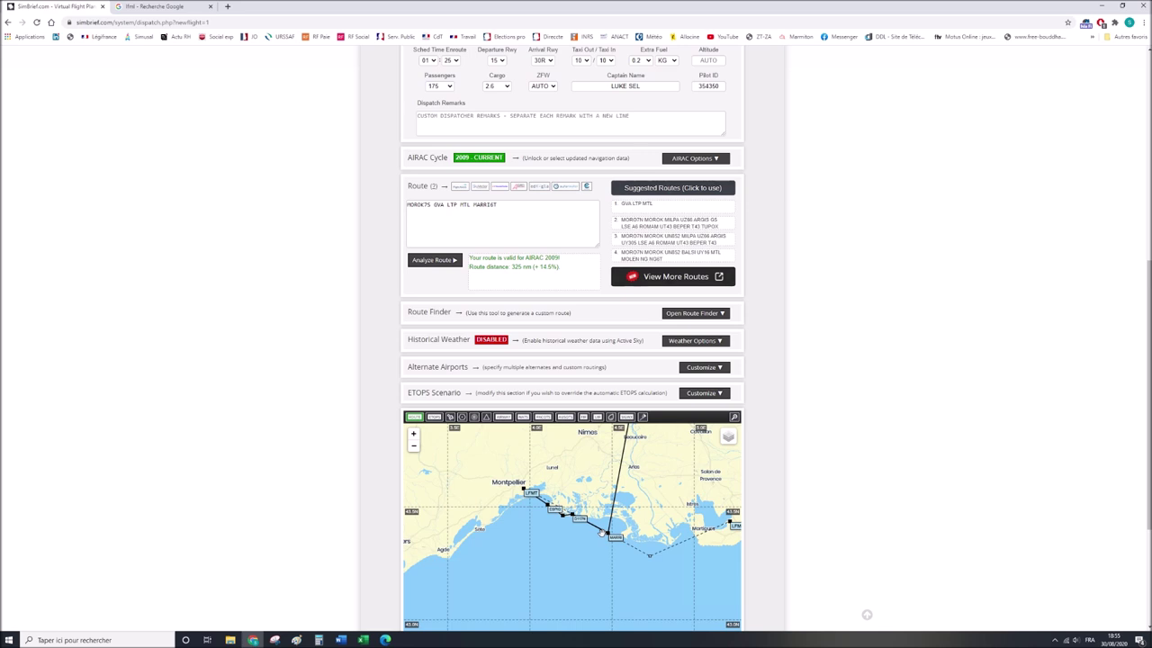
scroll(515, 490, "up", 3)
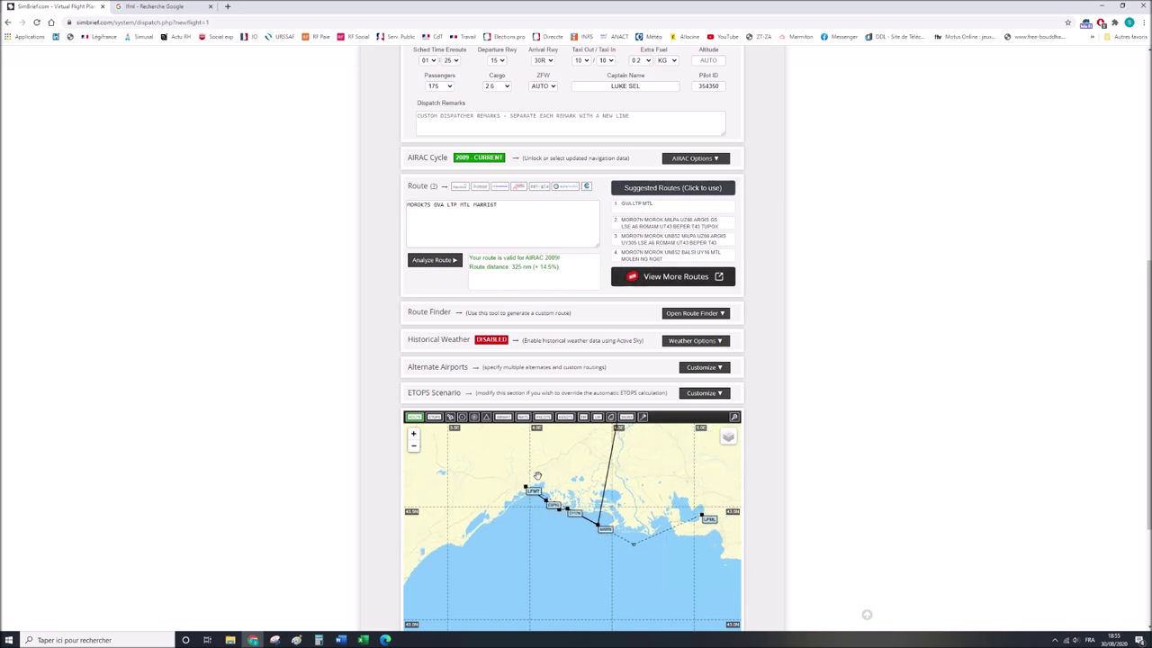
scroll(603, 520, "down", 2)
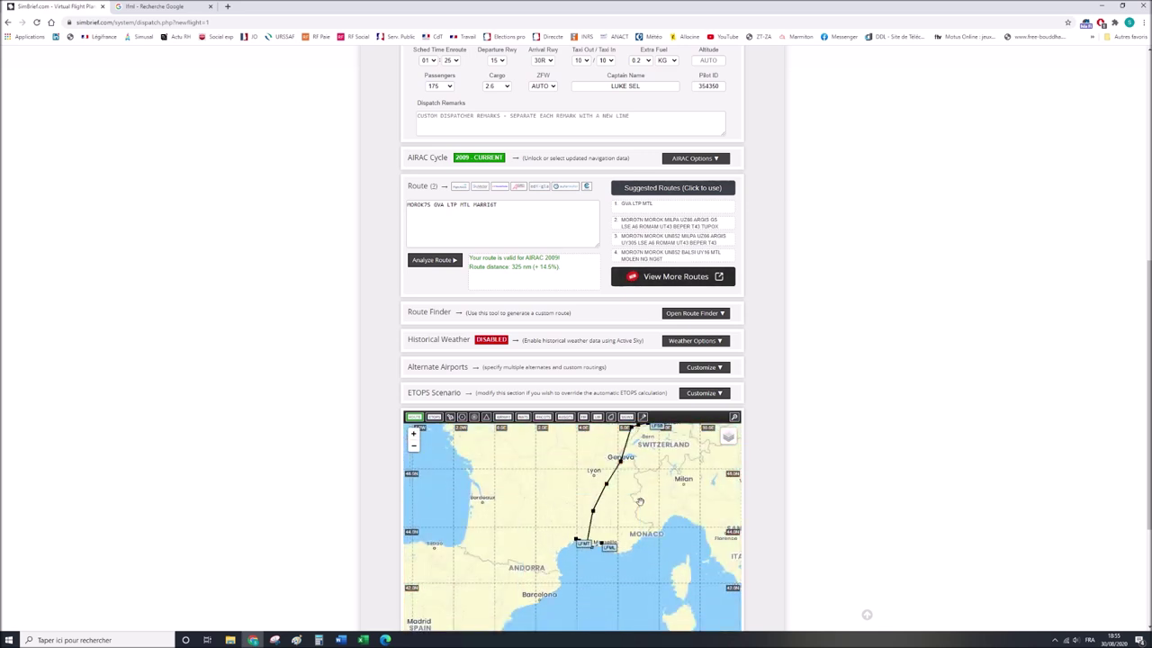
scroll(641, 510, "up", 1)
scroll(641, 509, "down", 1)
left_click(461, 204)
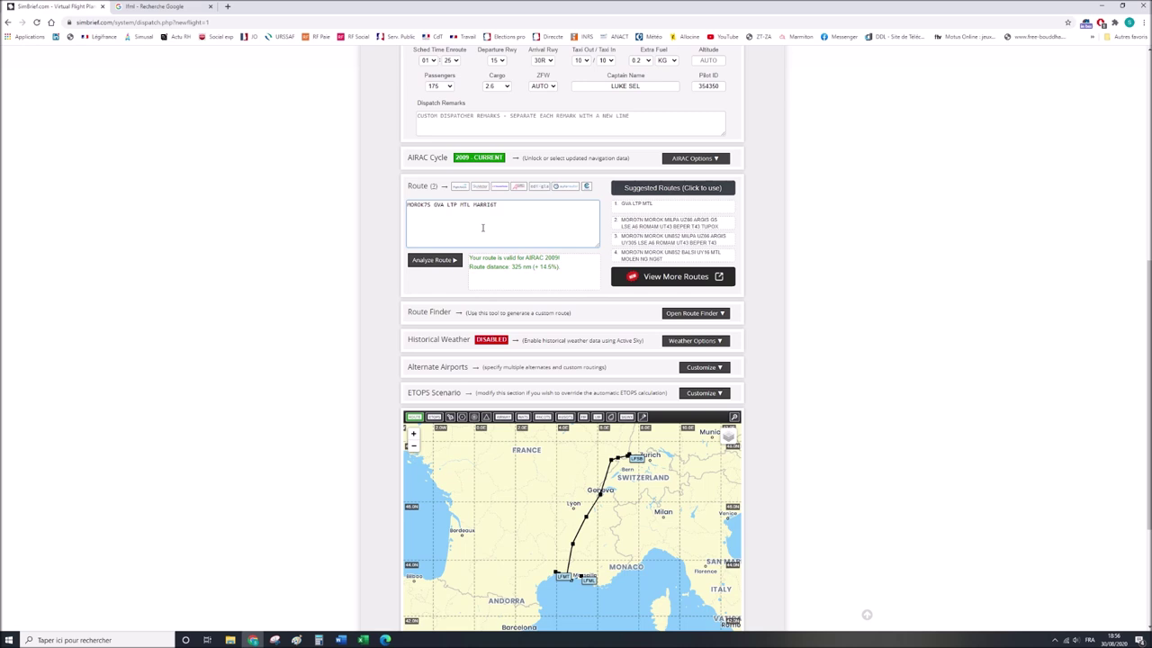
left_click(472, 261)
scroll(368, 385, "down", 3)
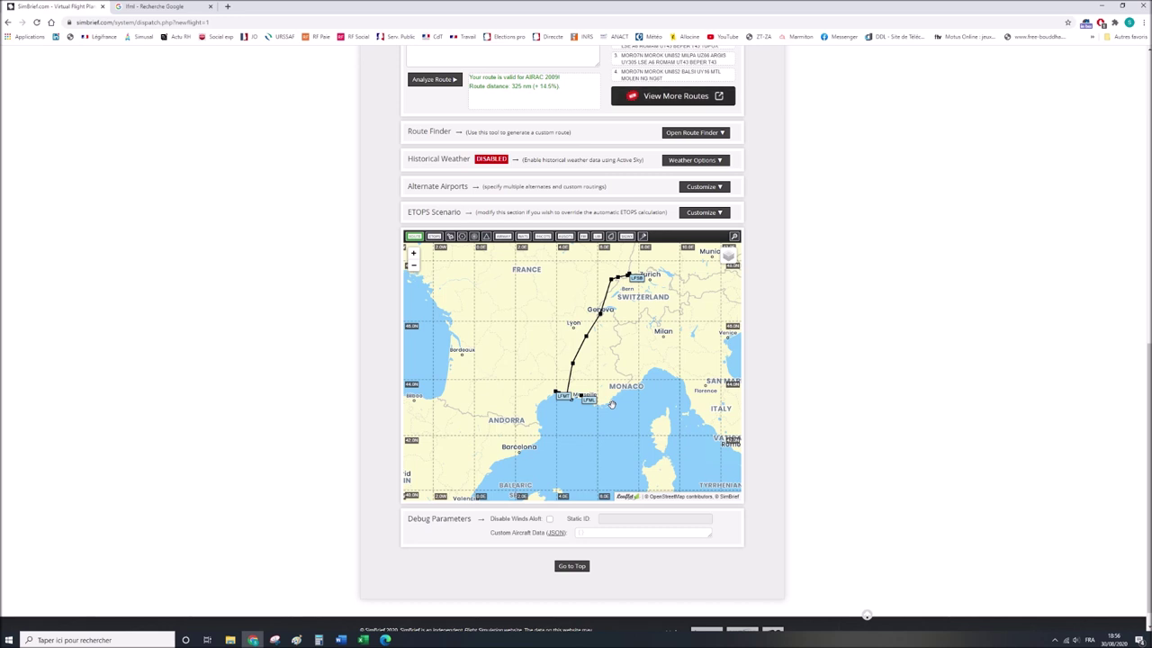
scroll(668, 372, "up", 2)
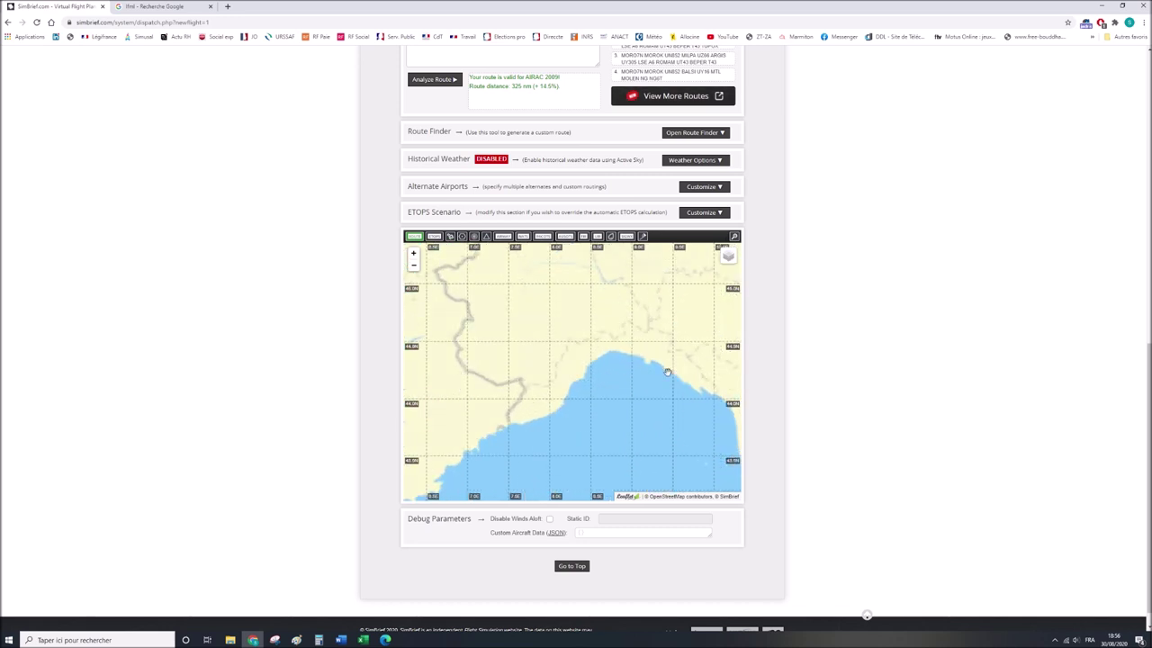
scroll(667, 371, "down", 2)
scroll(831, 325, "up", 2)
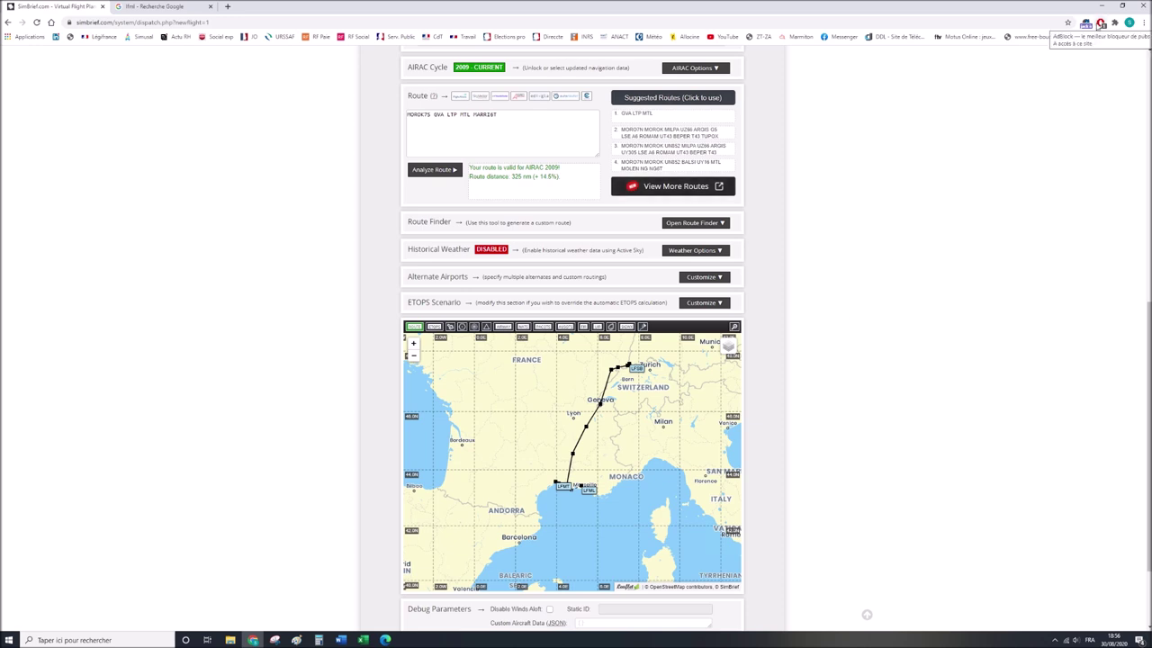
left_click(1100, 7)
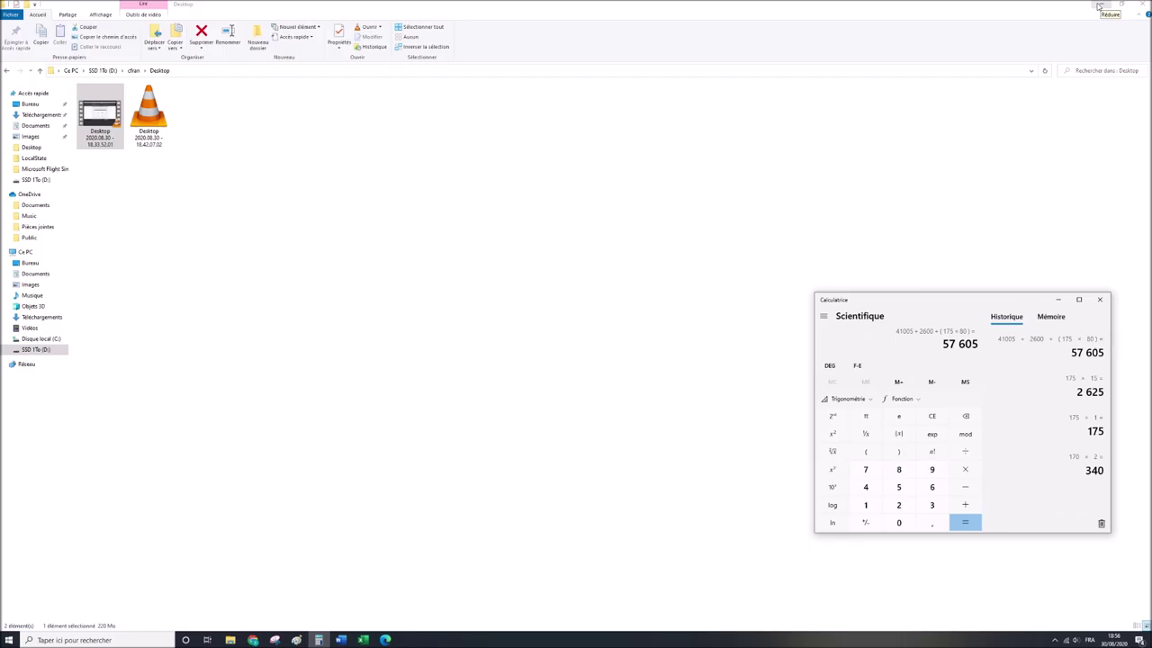
left_click(1100, 7)
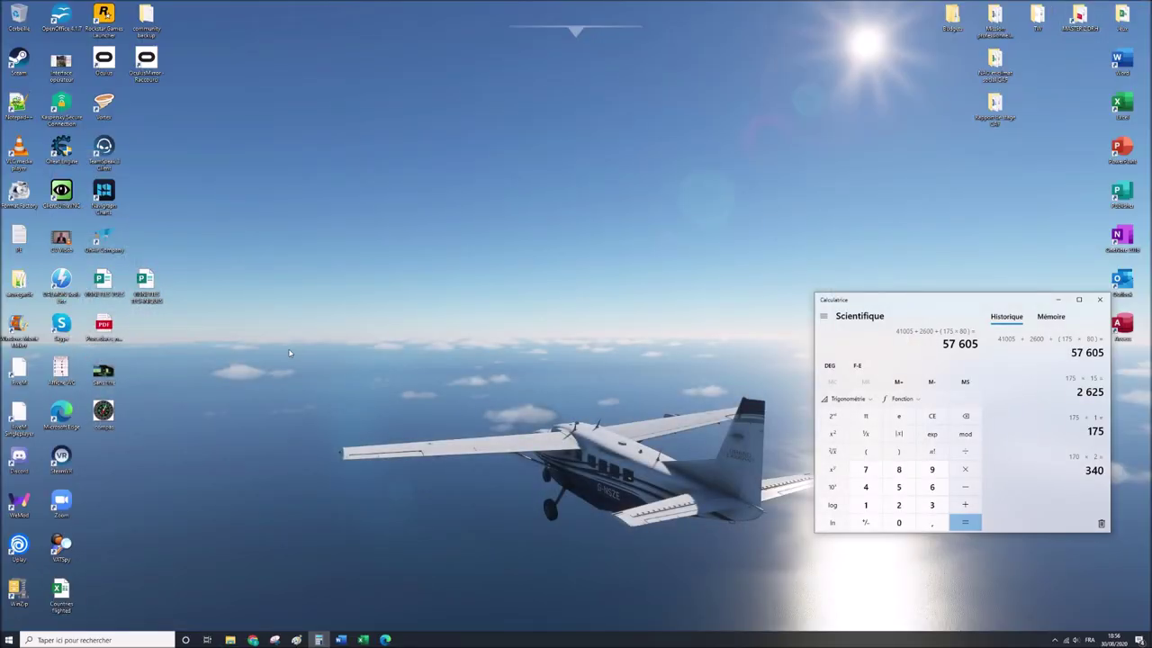
left_click(253, 640)
Try LSE between the MOROK7S departure and GVA in the route, analyze it, and remove LSE again.
left_click(442, 127)
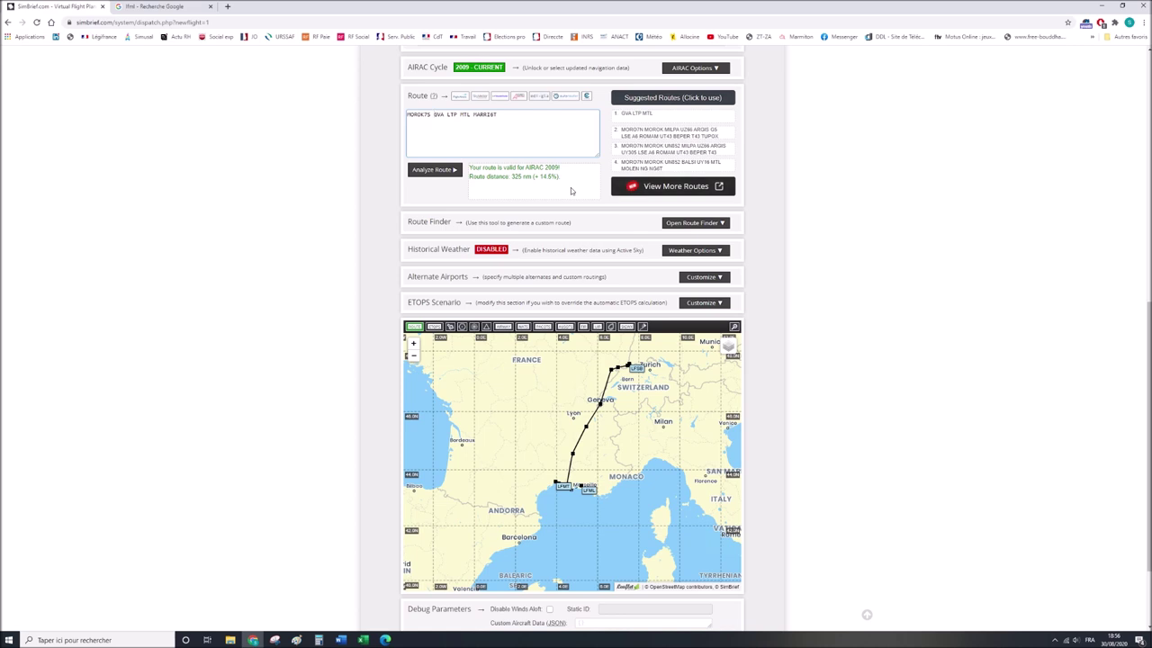
type("LSE")
left_click(447, 175)
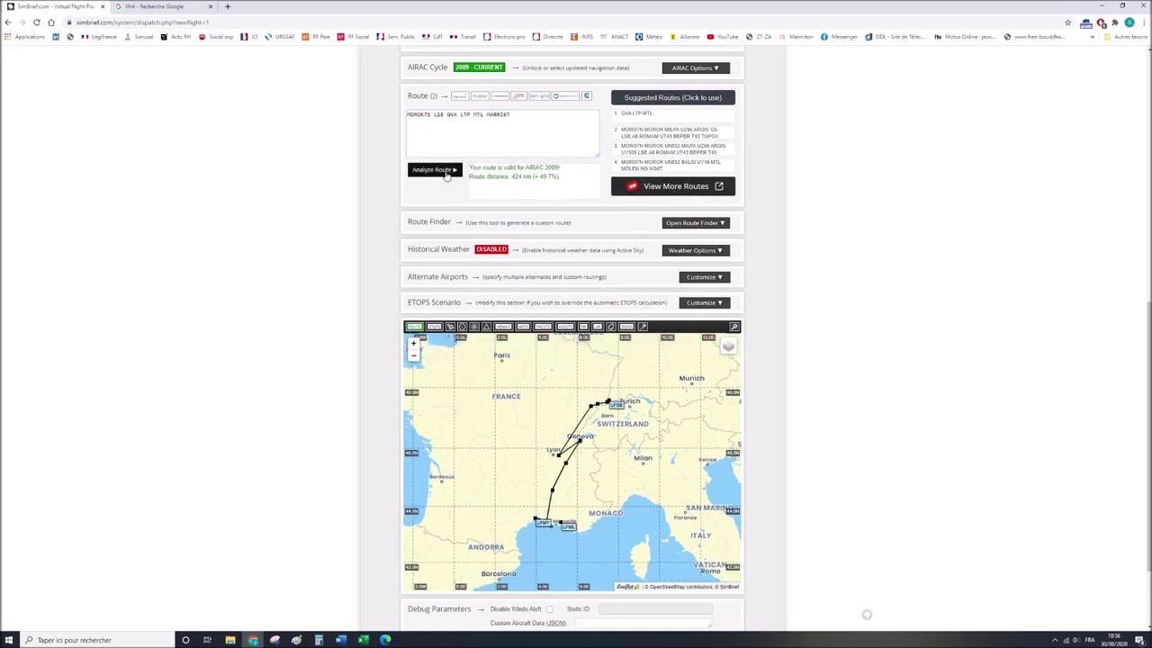
double_click(438, 115)
key("BackSpace")
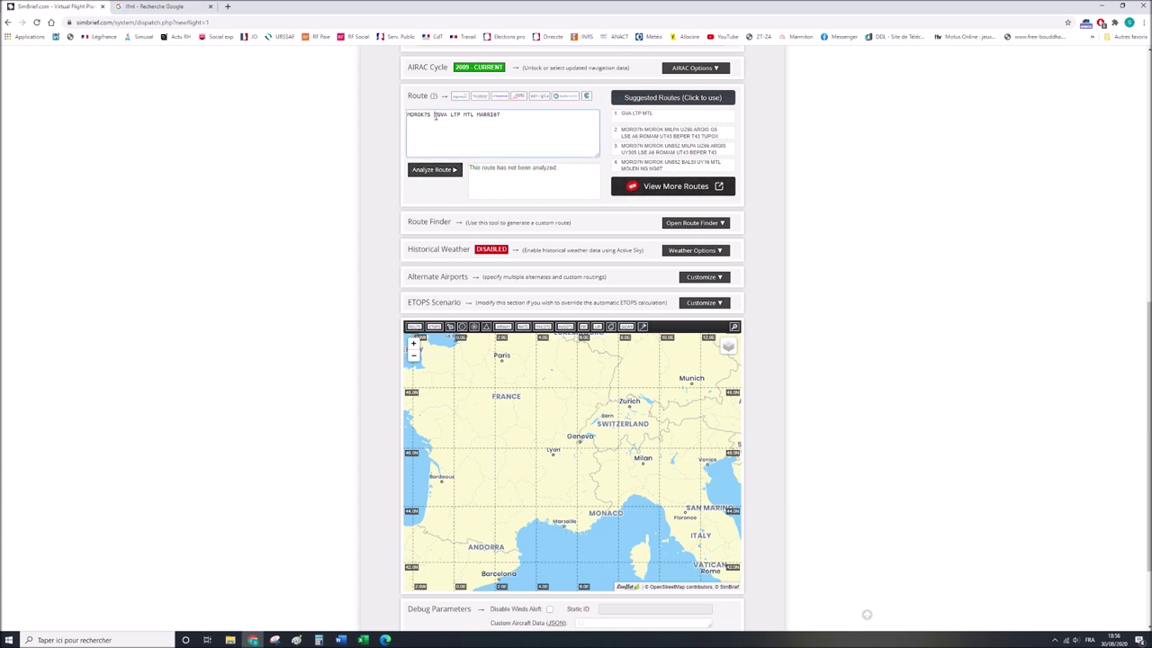
Insert LSE between GVA and LTP in the route and analyze it.
type("LSE")
key("Return")
key("BackSpace")
left_click(453, 168)
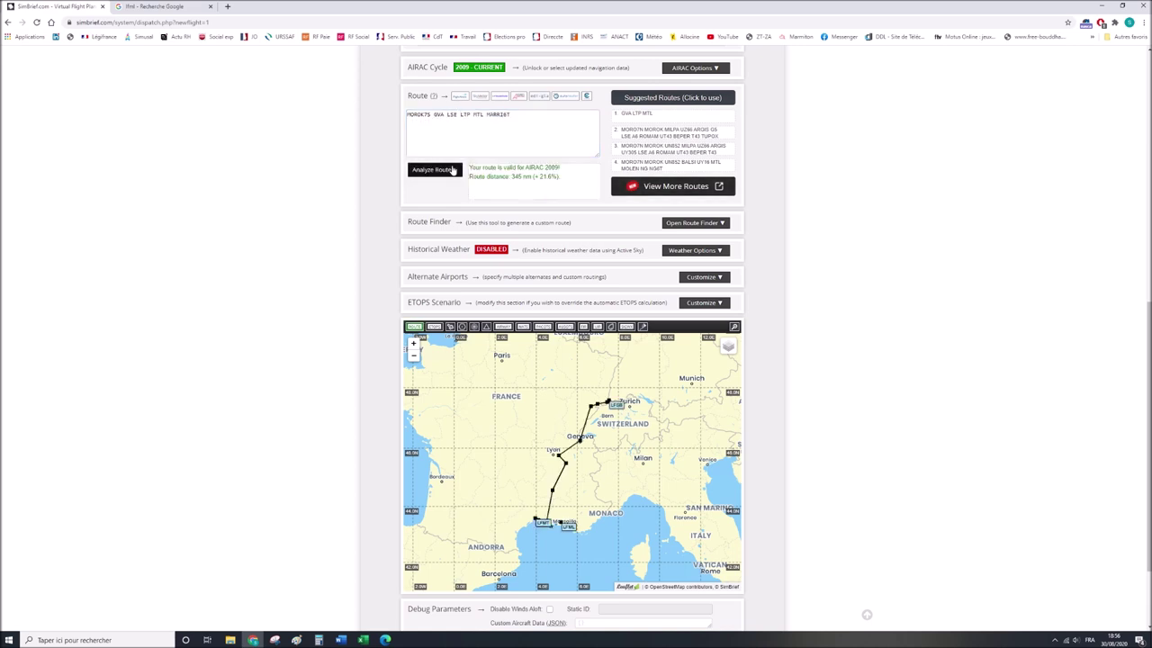
Try TUPOX in place of LTP after LSE in the route and analyze it.
double_click(465, 114)
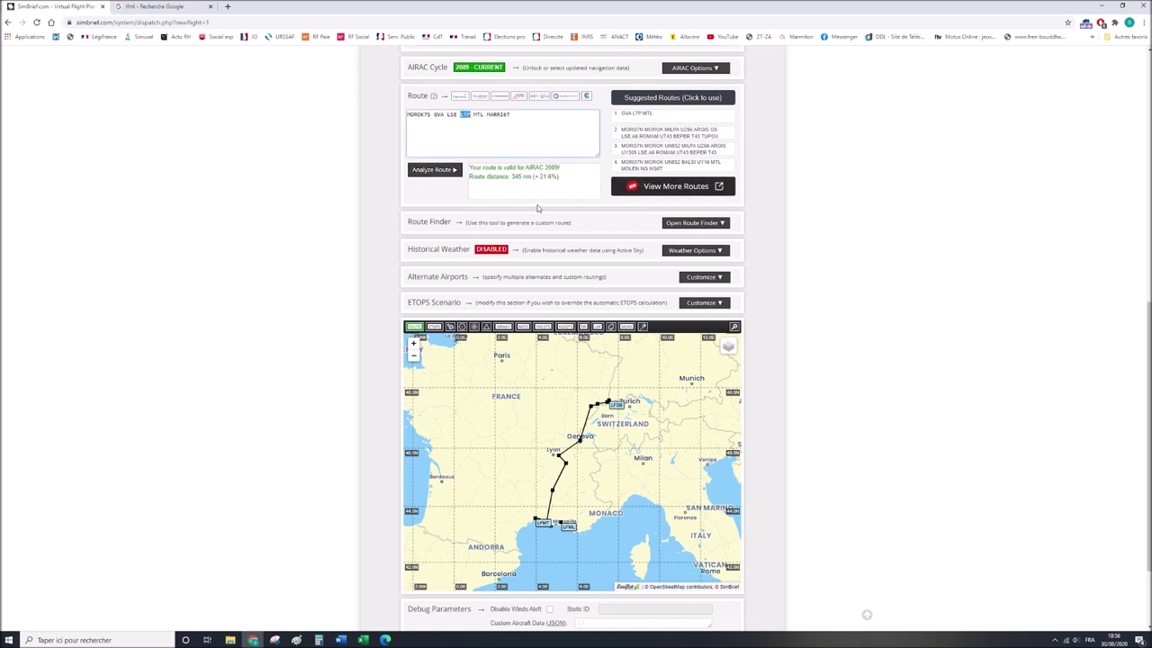
type("TUPOX")
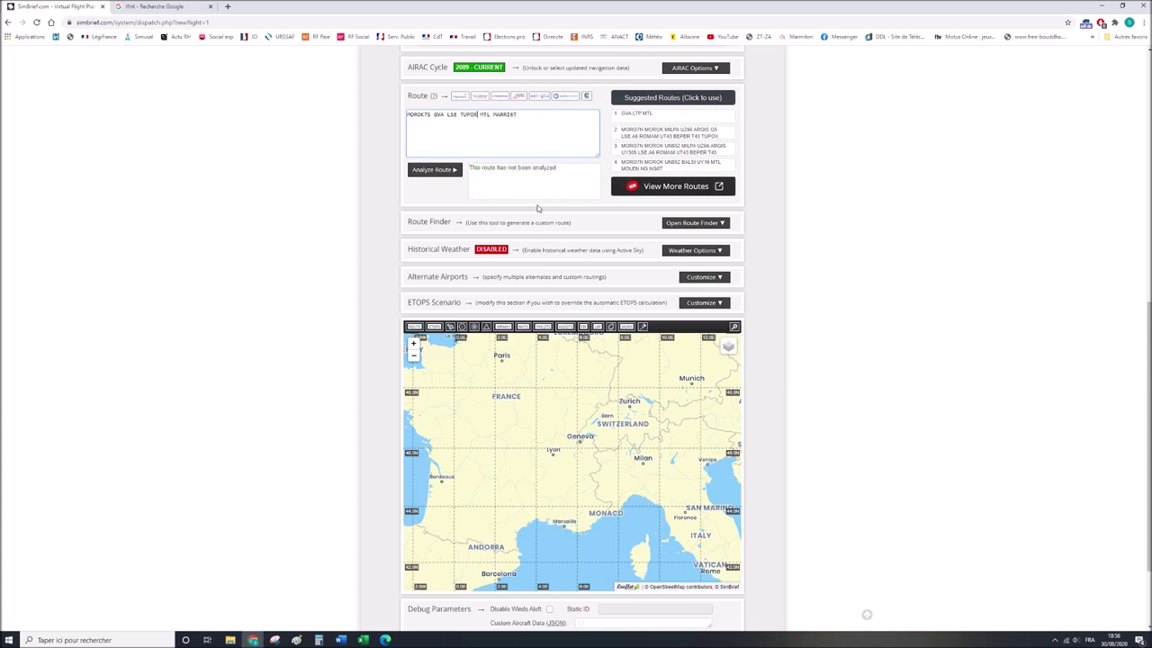
left_click(434, 173)
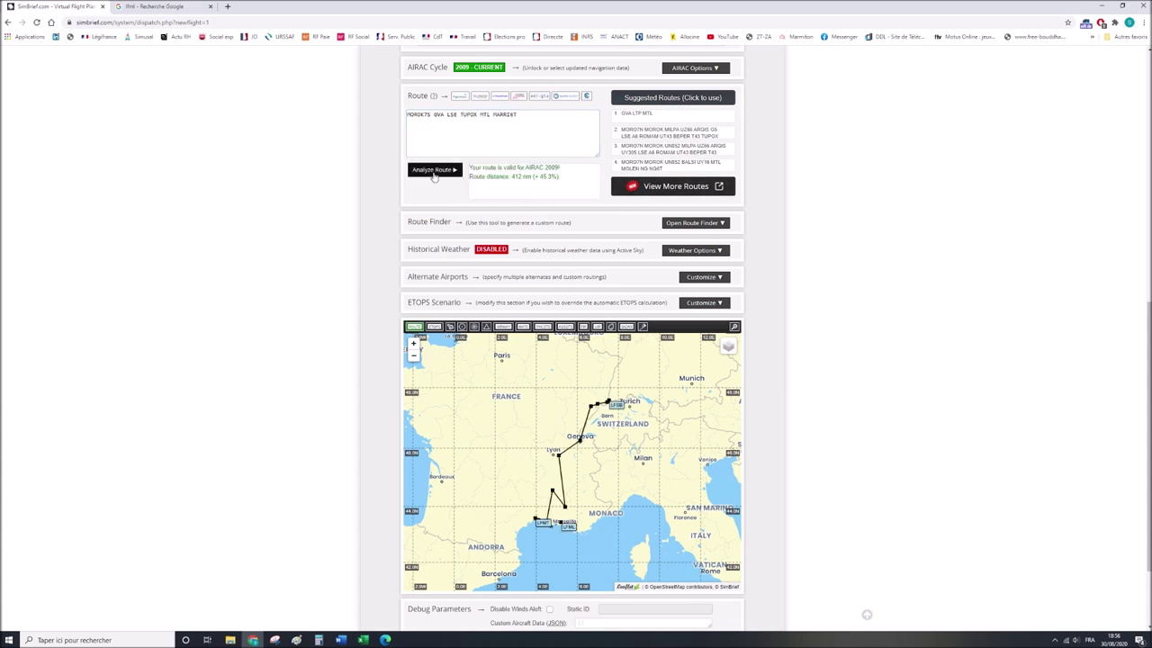
Replace the waypoint between LSE and MTL with ROMAM in the route and analyze it.
double_click(468, 114)
left_click_drag(465, 116, 461, 116)
type("ROMAM")
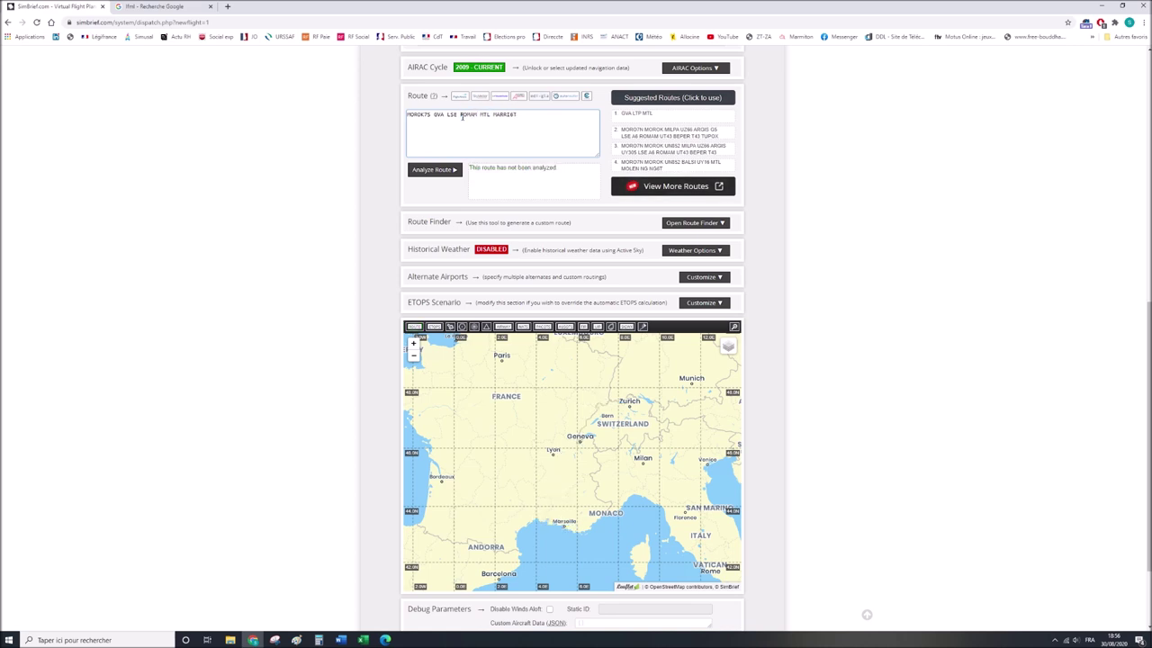
left_click(448, 170)
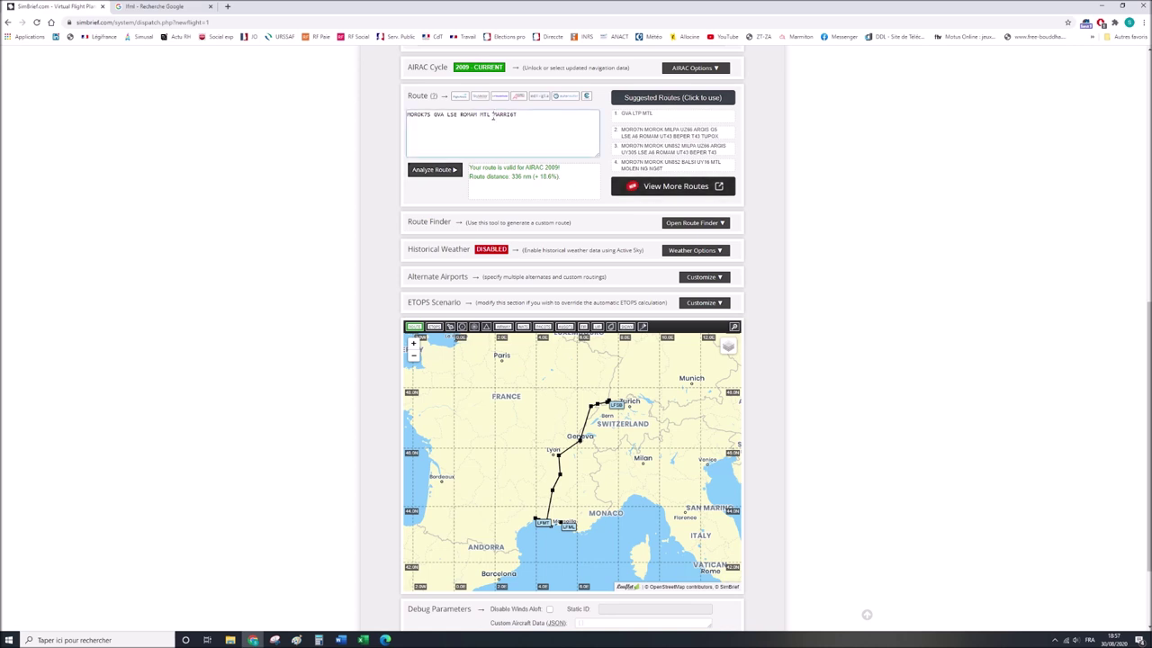
Insert TUPOX between MTL and the MARRI arrival procedure, analyze the route, and inspect its arrival segment on the map.
type("TUPOX")
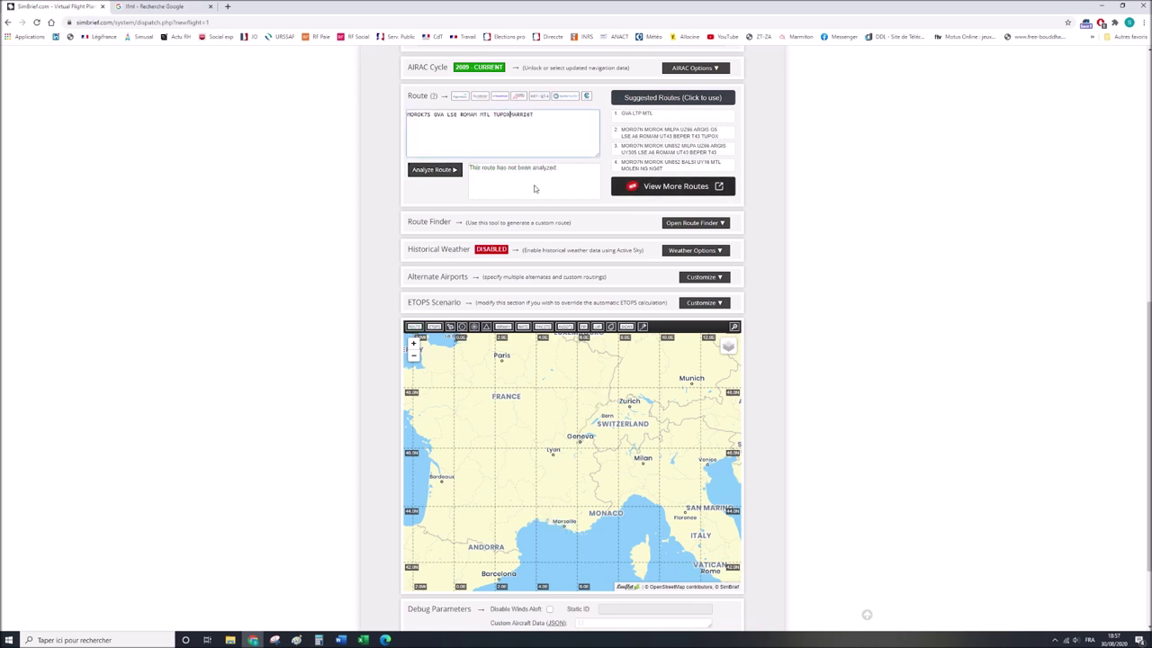
left_click(438, 172)
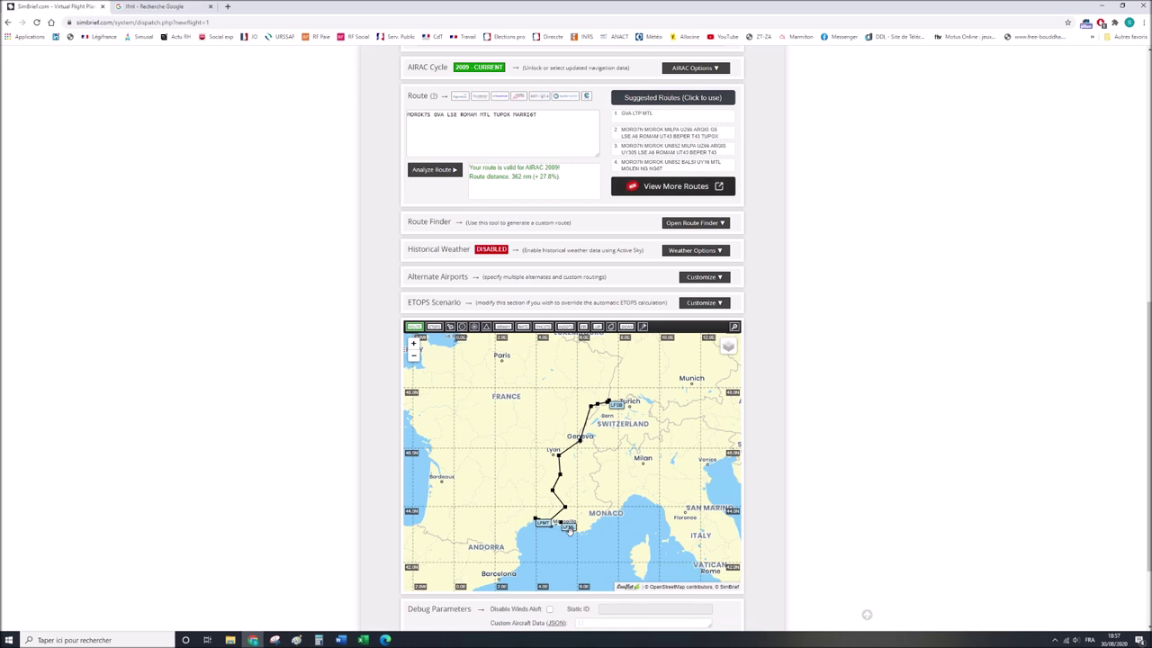
scroll(560, 562, "up", 2)
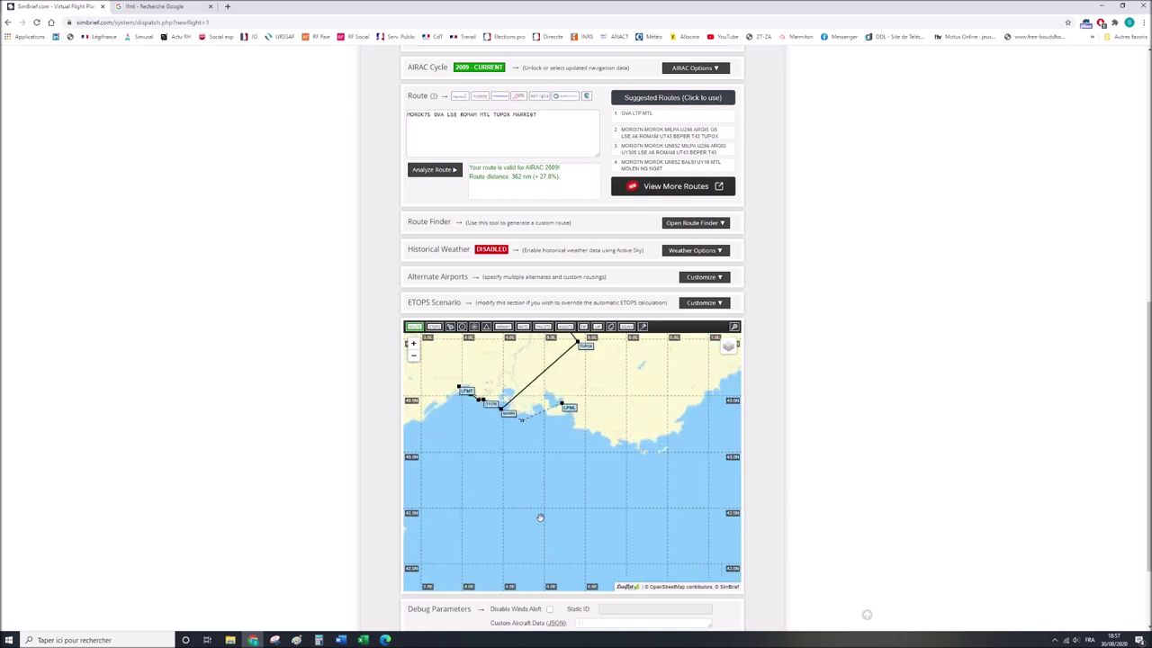
left_click_drag(542, 464, 541, 528)
scroll(542, 528, "up", 1)
left_click_drag(564, 453, 611, 537)
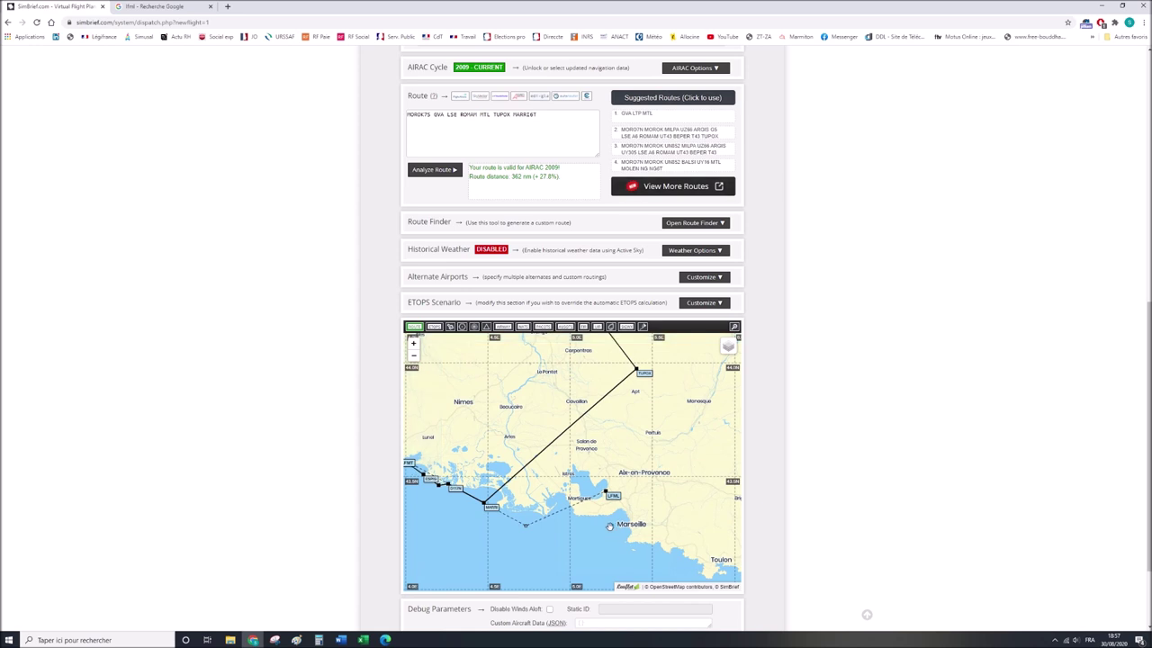
scroll(616, 531, "down", 2)
scroll(679, 462, "down", 1)
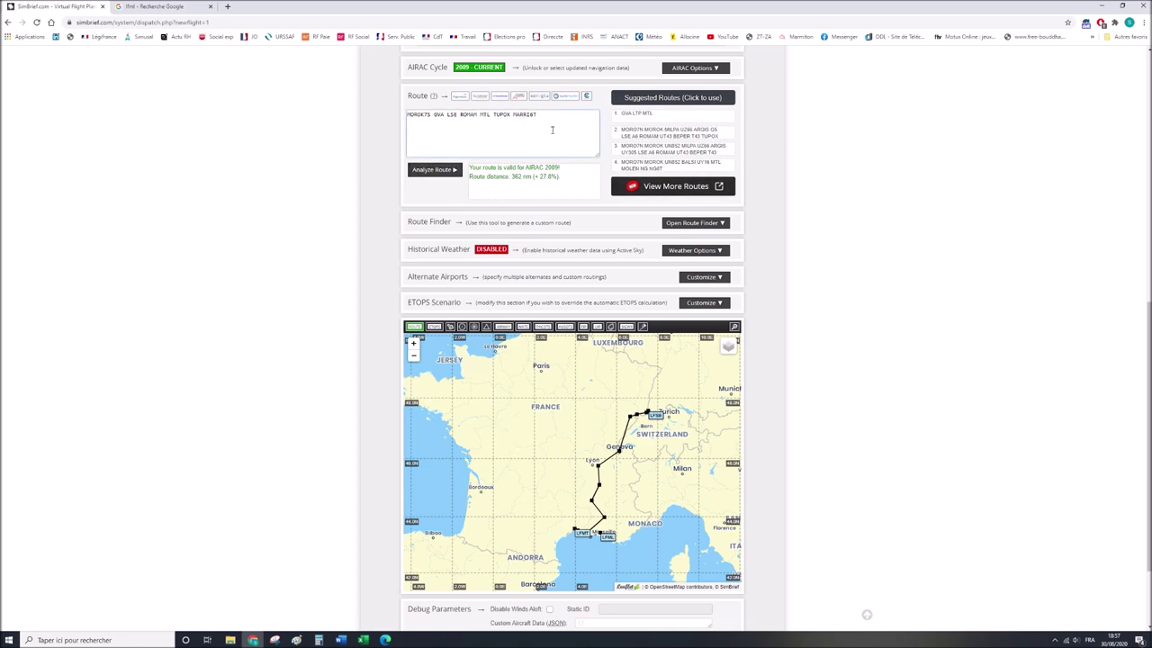
Try several airline OFP layouts in the flight selections and set the layout back to LIDO.
scroll(836, 398, "up", 6)
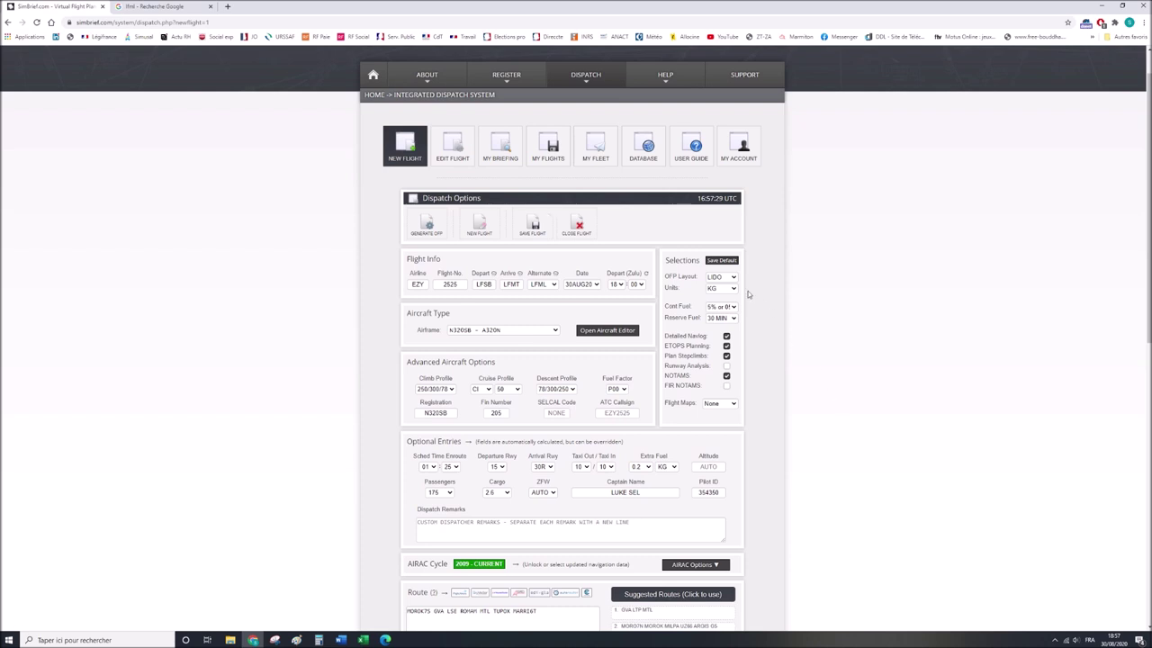
left_click_drag(666, 277, 697, 277)
left_click(723, 278)
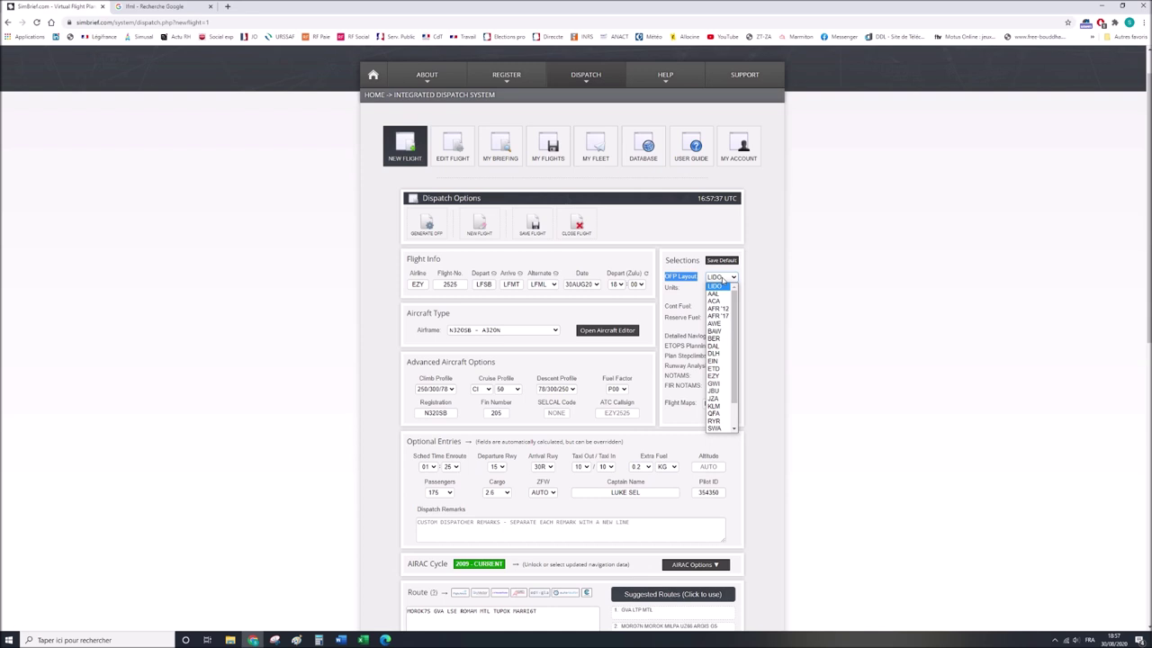
left_click(713, 382)
left_click(723, 278)
left_click(717, 309)
left_click(727, 280)
left_click(717, 407)
left_click(728, 277)
left_click(721, 286)
left_click(746, 281)
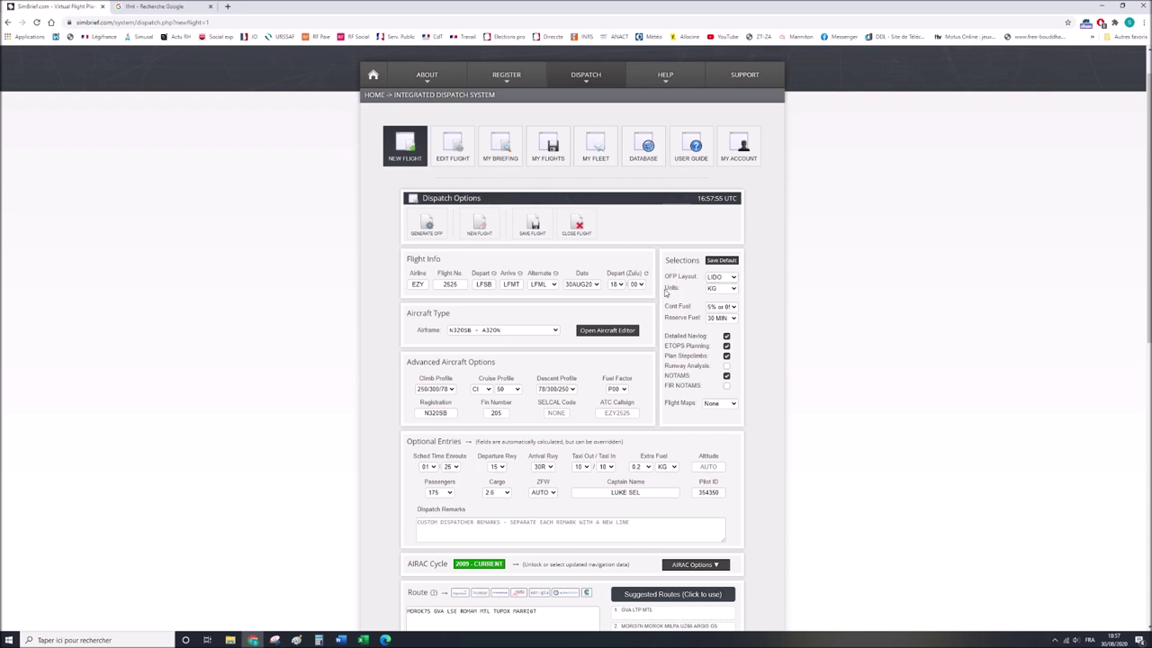
Choose 5% or 05 MIN as the contingency fuel, and generate the flight plan, confirming the overwrite of earlier plans.
left_click(731, 309)
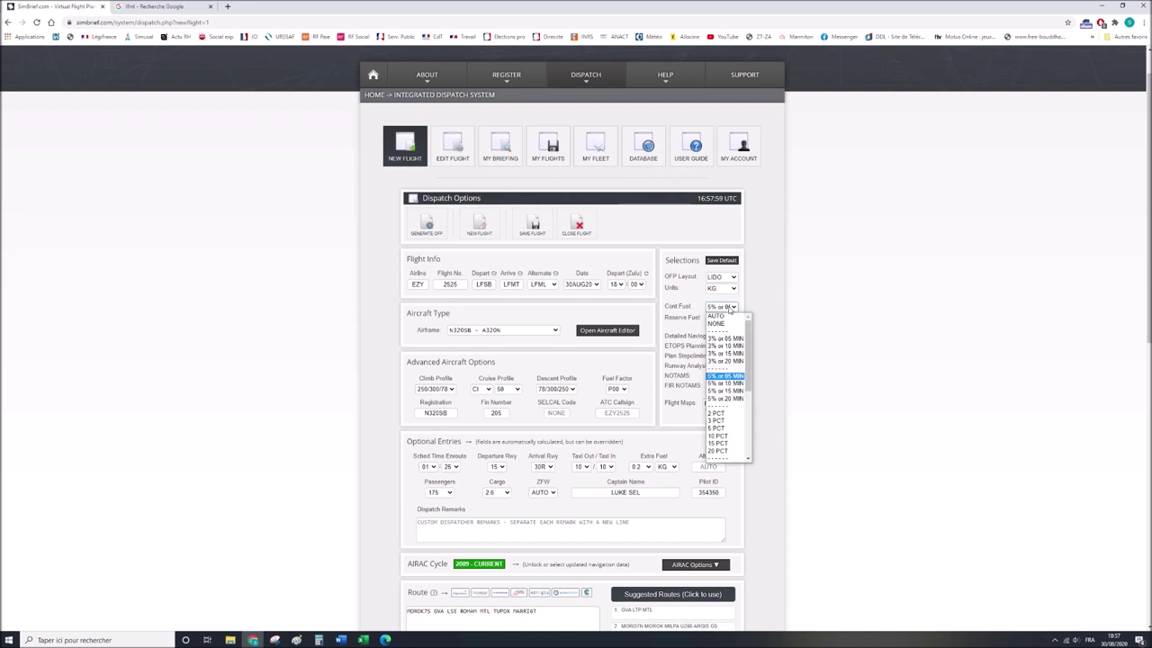
left_click(724, 377)
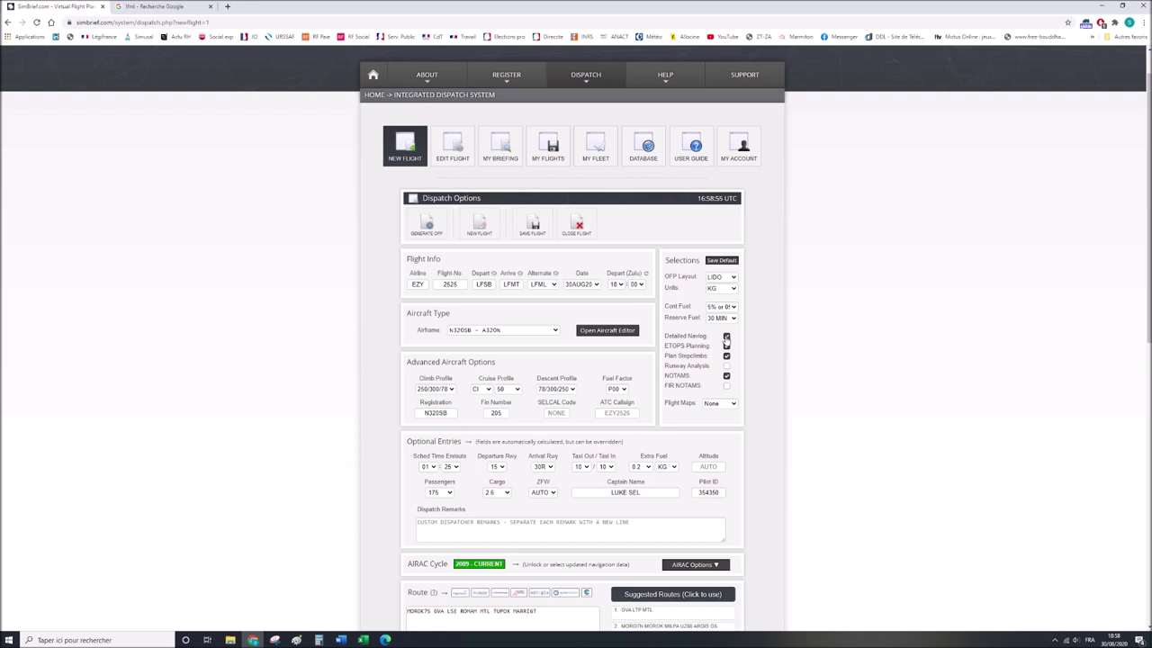
left_click(726, 346)
left_click(422, 231)
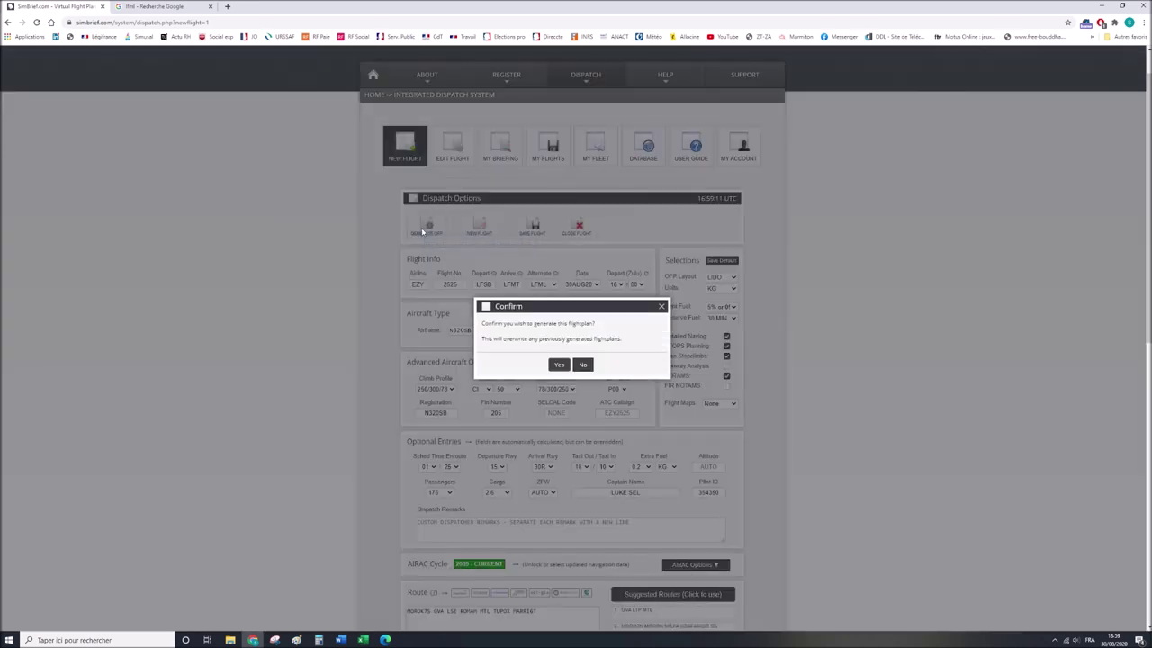
left_click(557, 363)
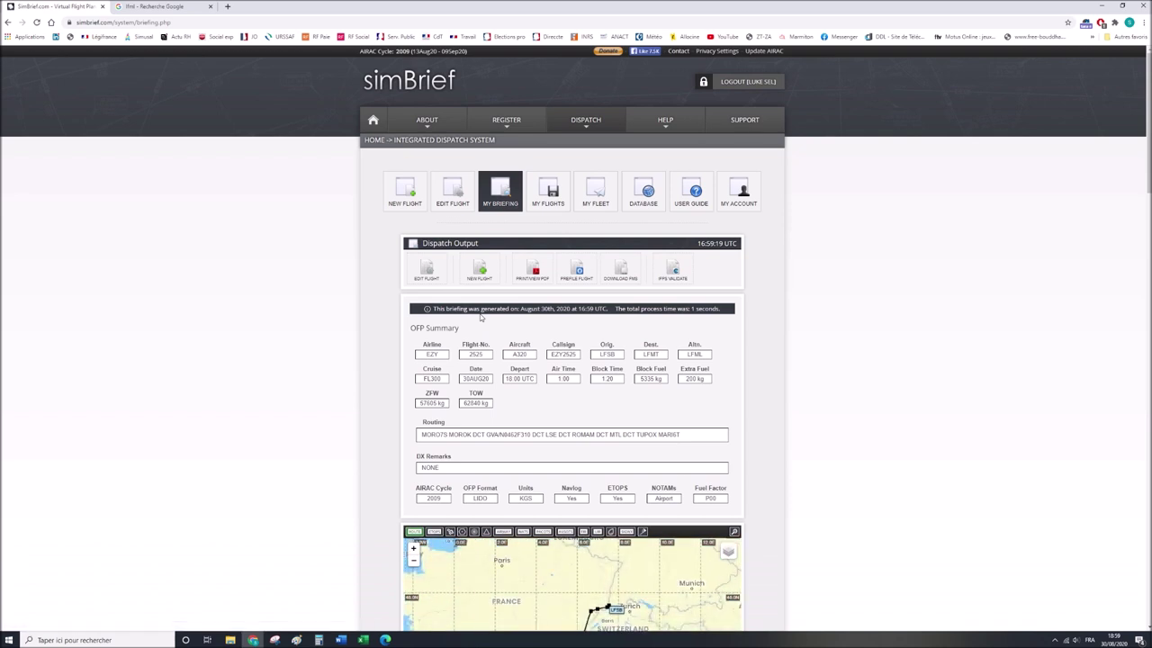
Review the OFP summary's cruise level, times, fuel and takeoff weight, and compare its zero fuel weight with the Calculator result.
scroll(368, 350, "down", 1)
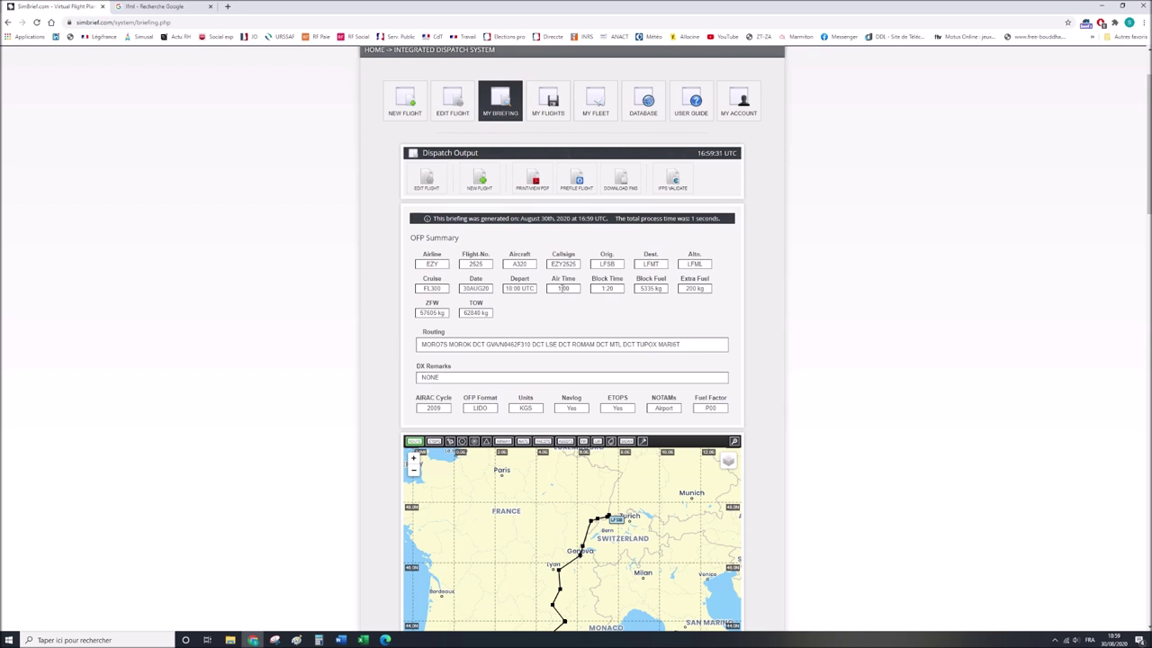
double_click(431, 288)
left_click_drag(435, 288, 440, 290)
left_click_drag(557, 288, 570, 289)
scroll(577, 325, "down", 1)
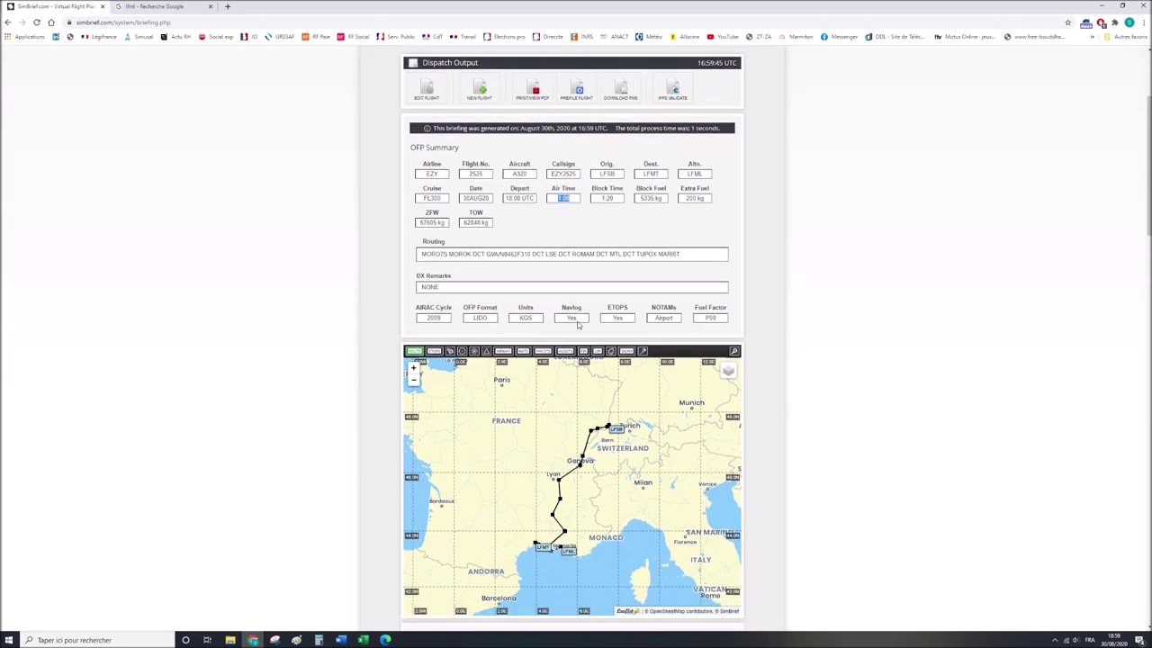
left_click_drag(599, 198, 664, 198)
left_click_drag(685, 198, 707, 201)
left_click(422, 222)
left_click_drag(422, 223, 445, 225)
left_click(318, 639)
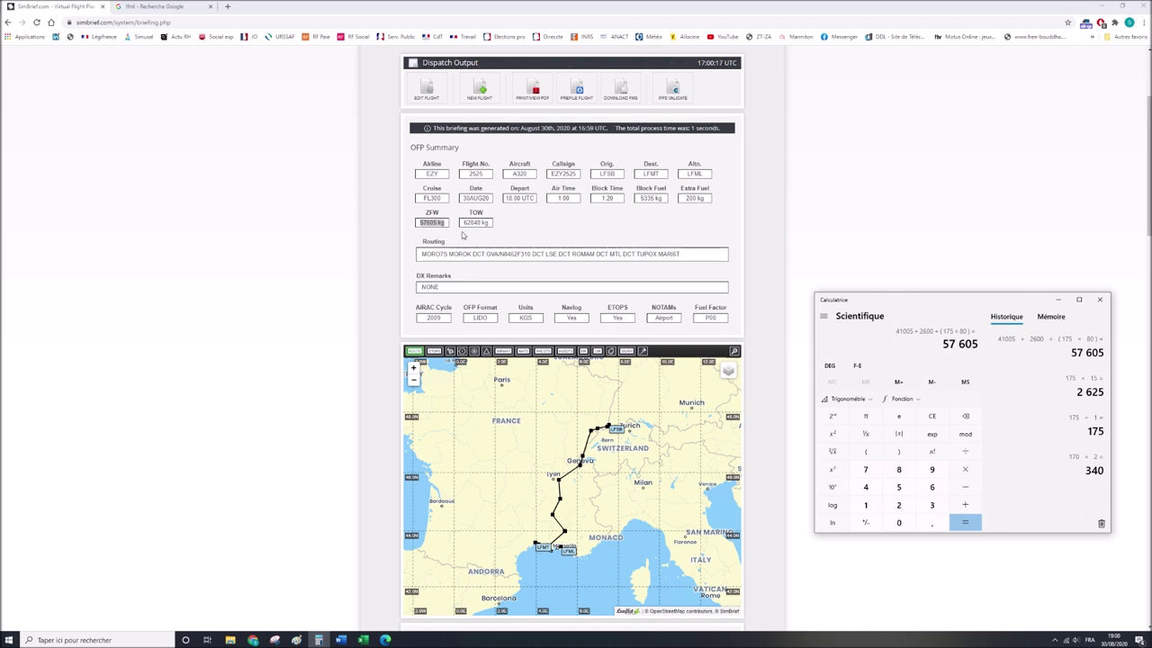
left_click_drag(463, 222, 489, 223)
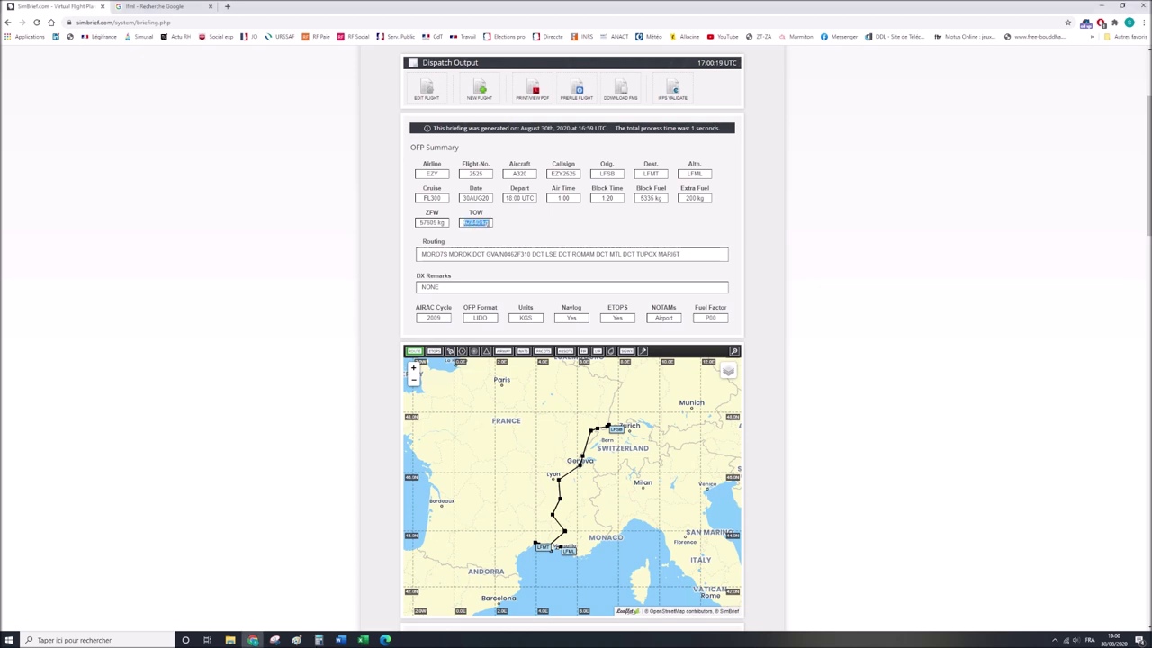
Review the OFP summary's routing, DX remarks and AIRAC cycle.
left_click_drag(420, 255, 687, 259)
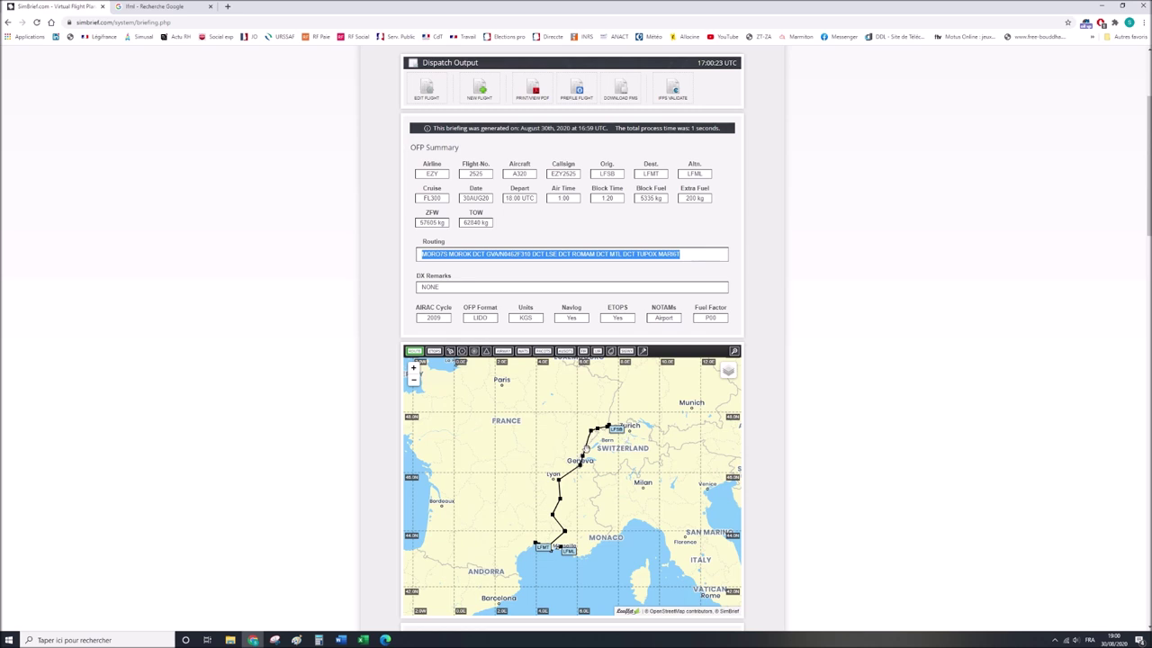
left_click(516, 291)
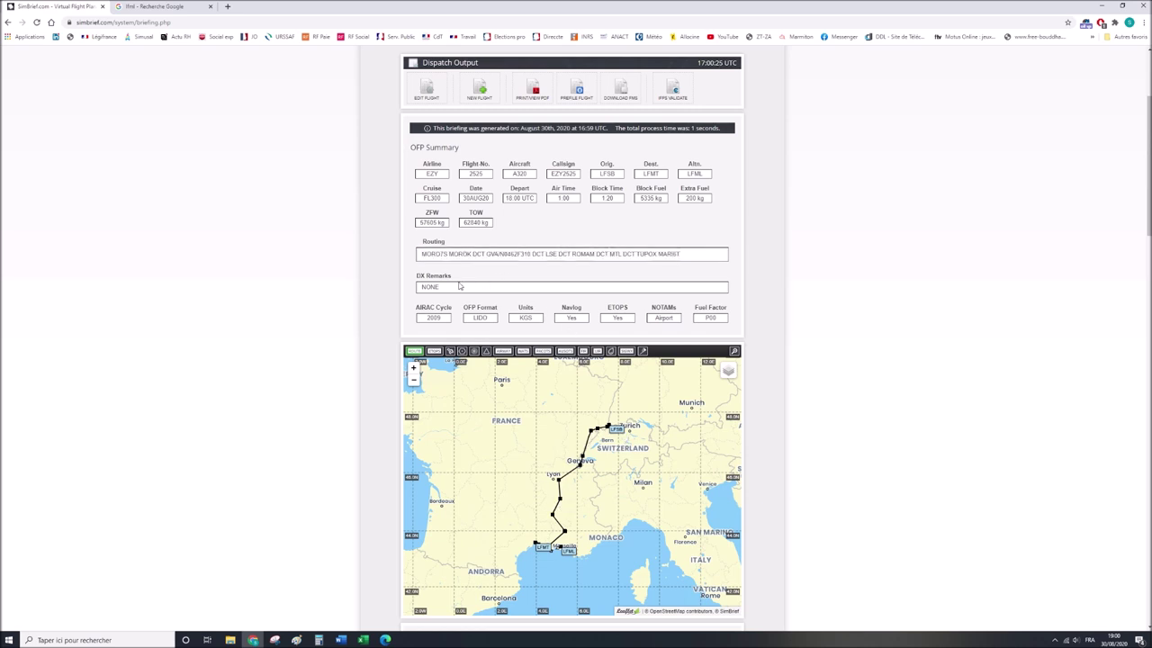
left_click_drag(428, 318, 443, 321)
left_click(456, 323)
Skim the paperwork preview from the OFP through the navlog, winds, weather and NOTAMs, and return to its beginning.
scroll(797, 488, "down", 3)
scroll(822, 499, "down", 4)
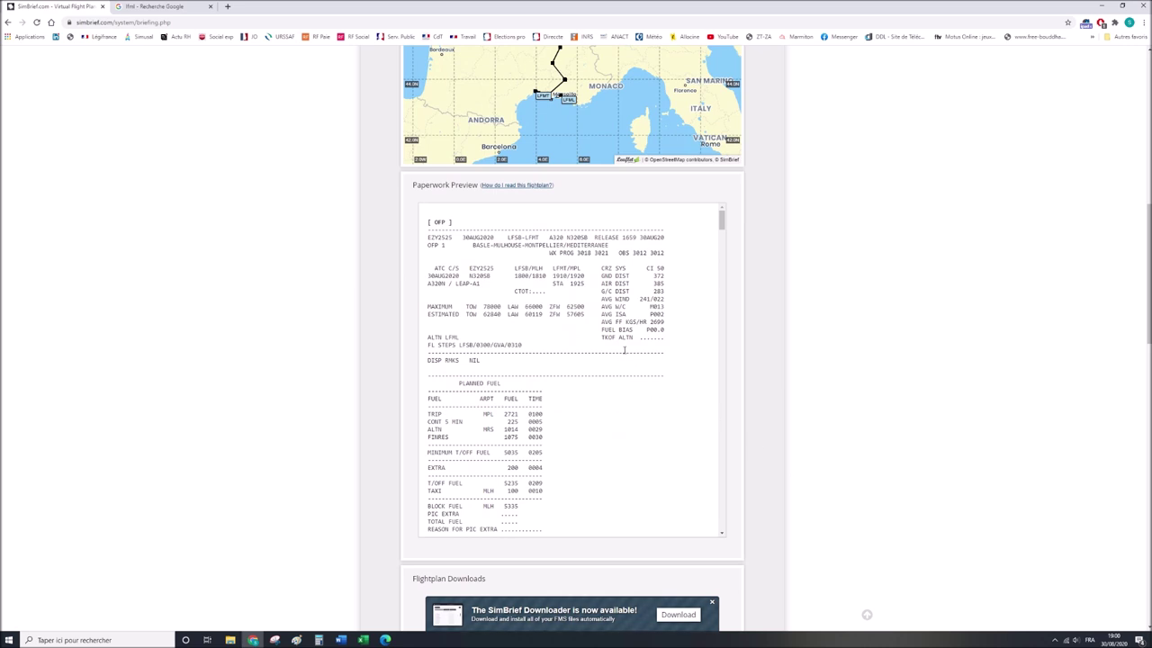
scroll(630, 350, "down", 10)
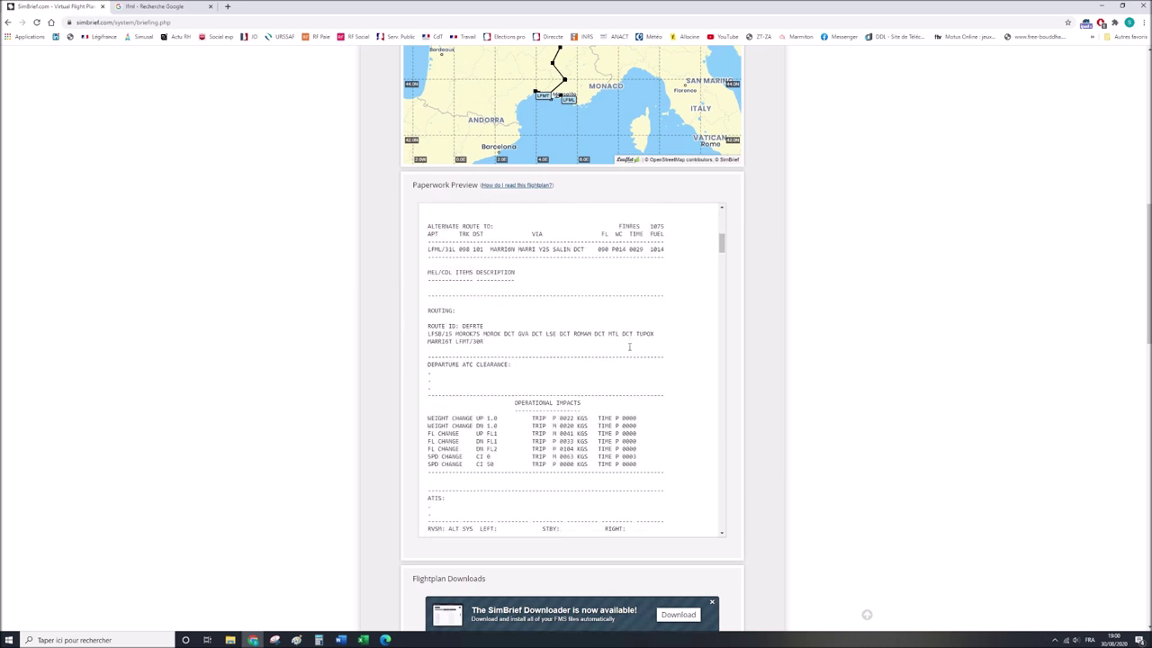
scroll(630, 350, "up", 2)
scroll(630, 350, "down", 10)
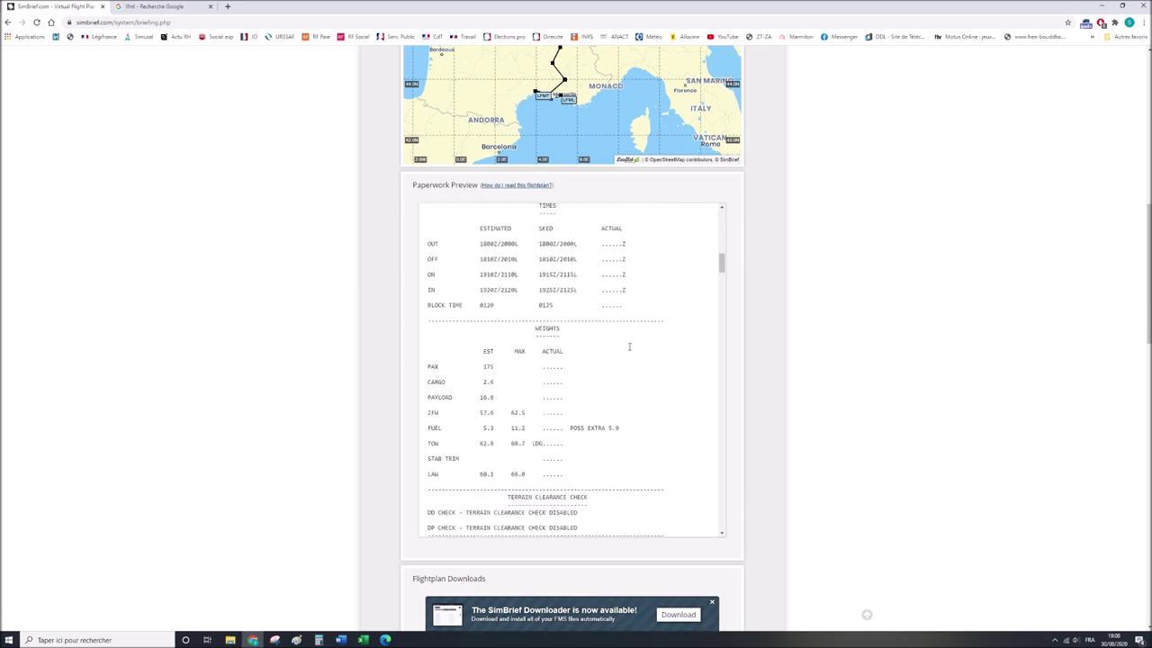
scroll(630, 350, "down", 10)
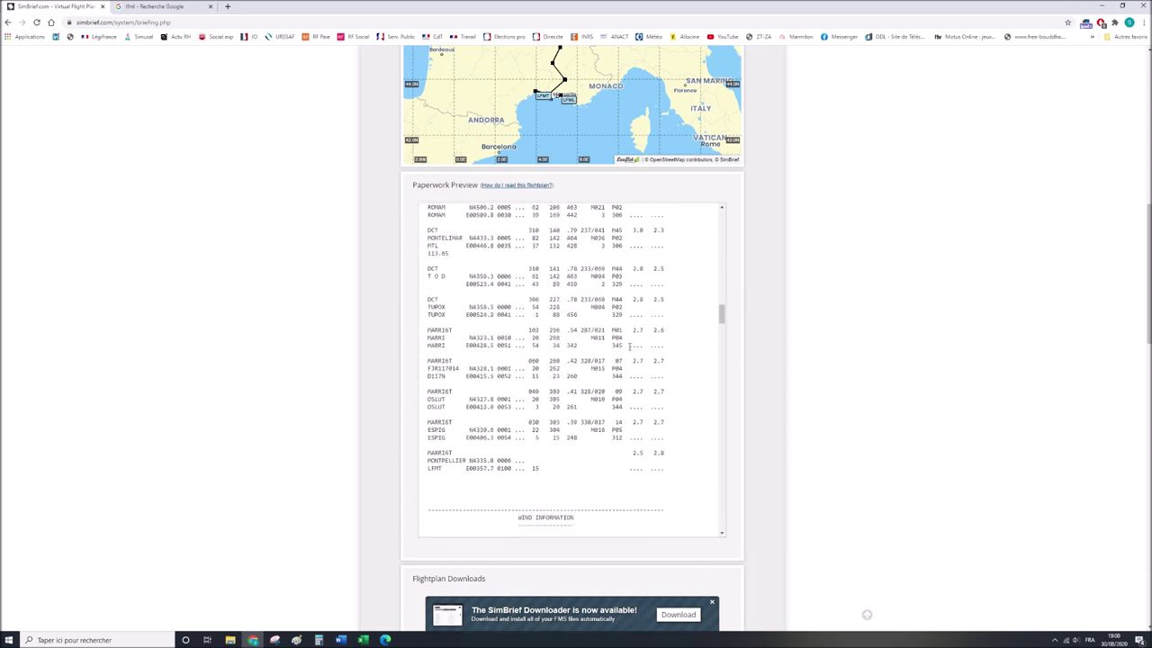
scroll(630, 346, "down", 10)
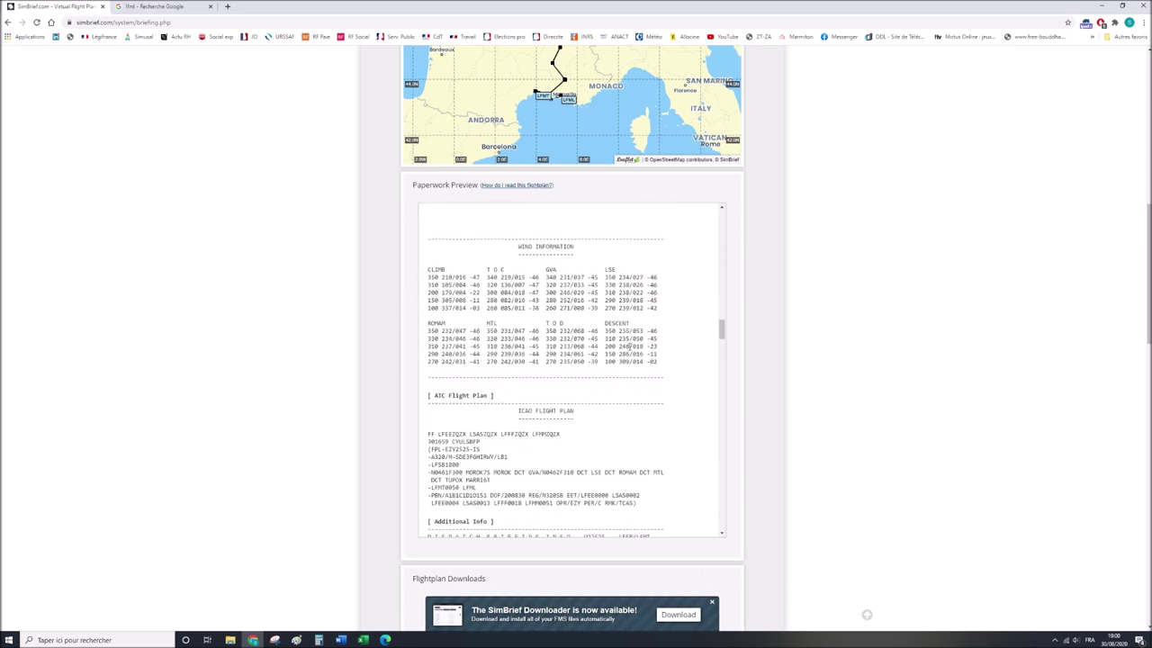
scroll(629, 346, "down", 10)
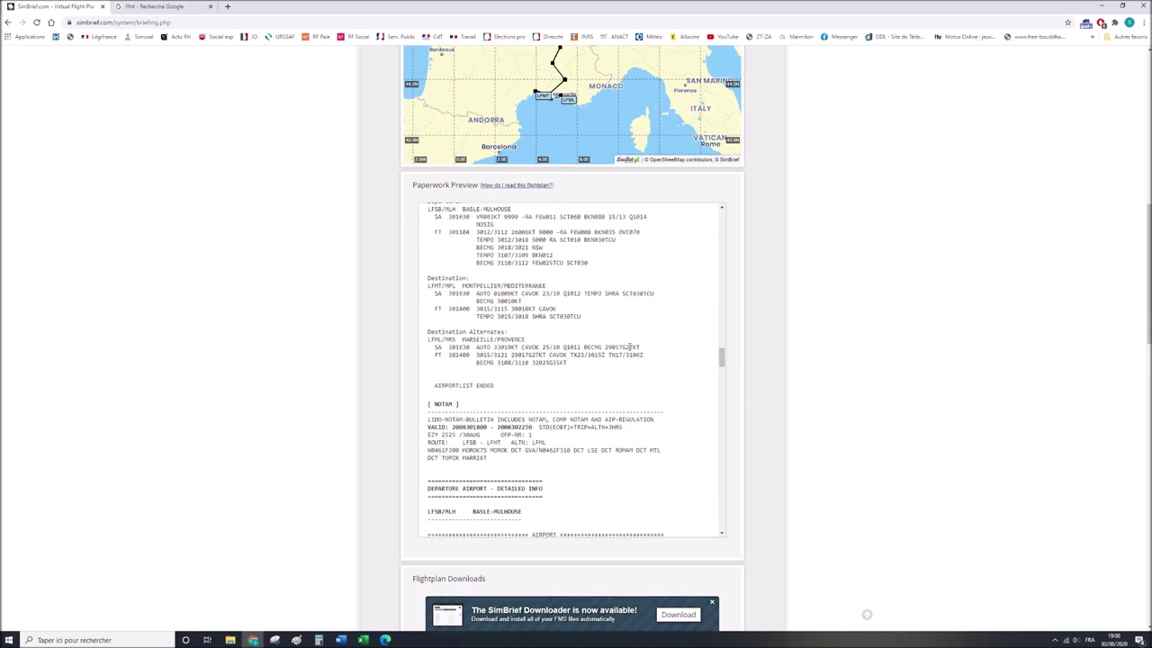
scroll(629, 350, "down", 10)
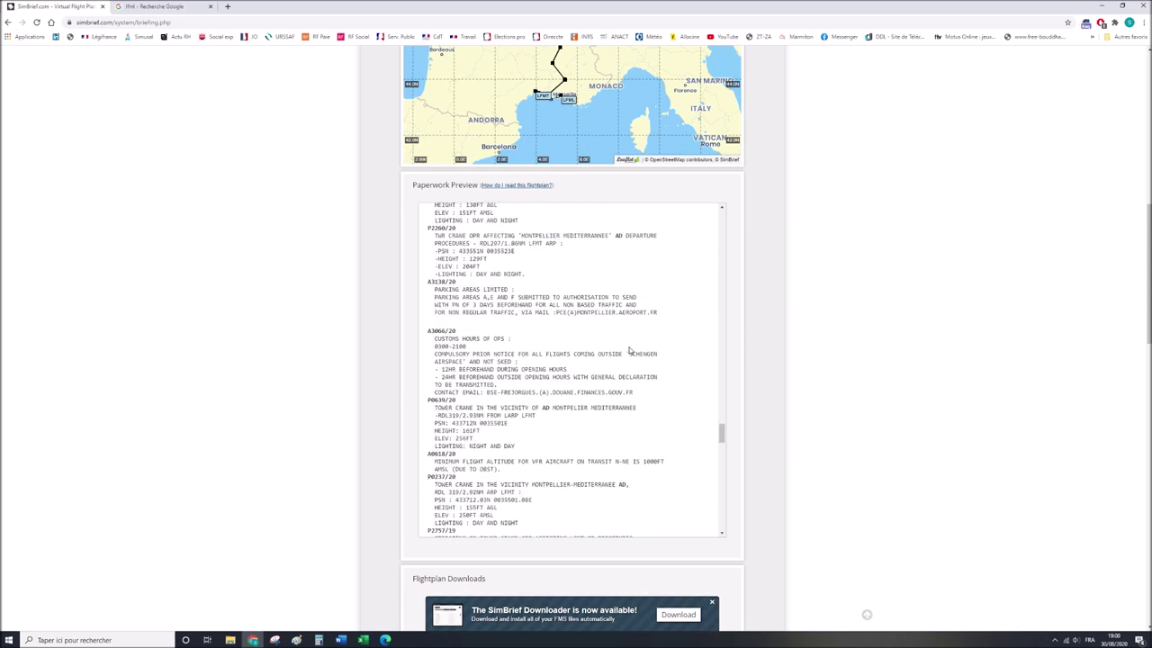
scroll(629, 350, "down", 3)
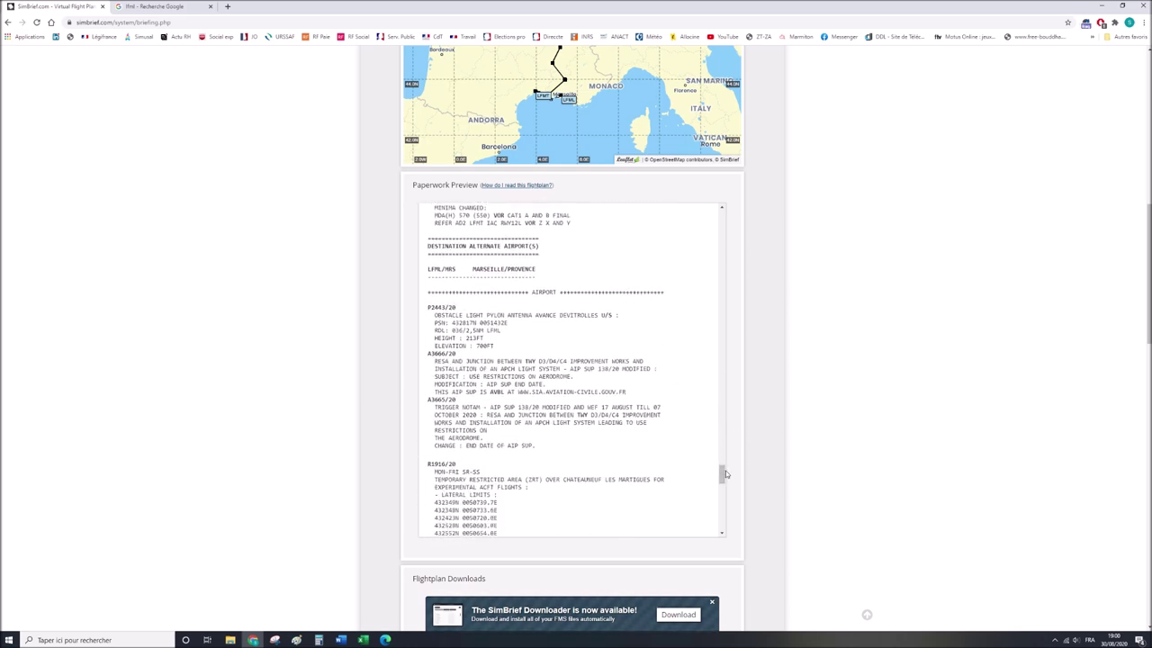
left_click_drag(722, 470, 730, 218)
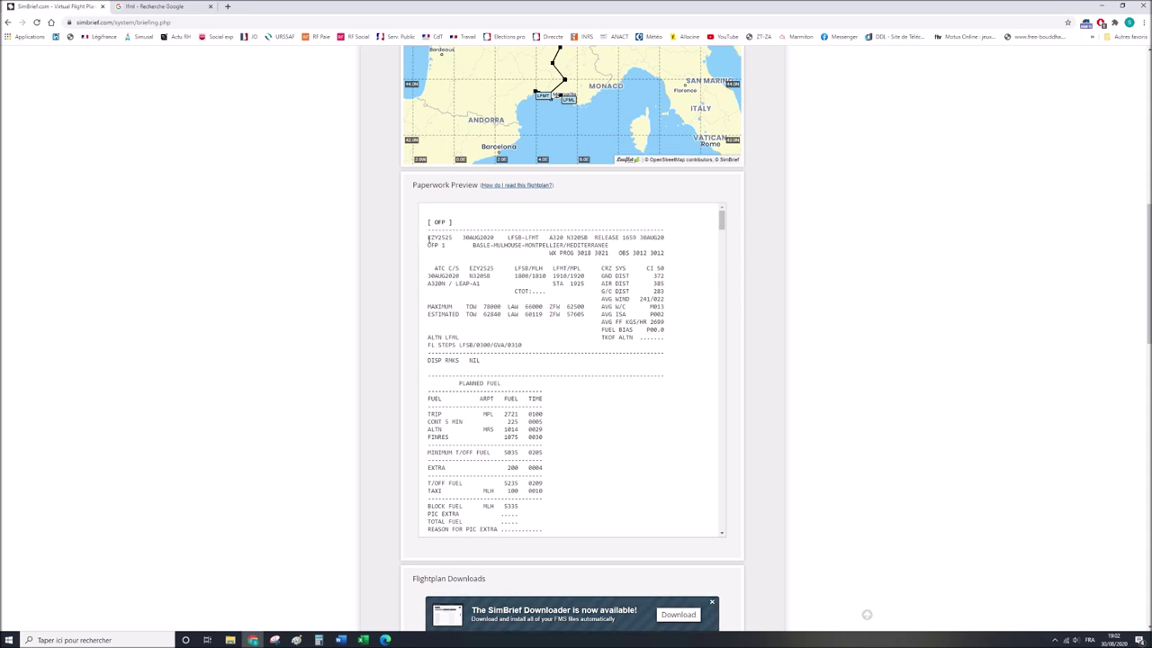
Read the OFP header's flight number, date, LFSB-LFMT city pair, aircraft and release time.
left_click_drag(428, 239, 452, 239)
left_click_drag(463, 238, 541, 240)
left_click_drag(473, 246, 566, 238)
left_click(581, 238)
left_click_drag(621, 238, 637, 237)
left_click_drag(641, 238, 666, 238)
Examine the weather forecast (WX PROG) and observation (OBS) periods in the OFP header.
double_click(550, 252)
left_click(555, 253)
double_click(562, 254)
left_click(573, 255)
left_click_drag(576, 255, 587, 255)
left_click_drag(599, 255, 608, 253)
left_click_drag(577, 254, 610, 253)
left_click_drag(633, 253, 642, 254)
left_click_drag(644, 253, 645, 252)
Review the ATC callsign, aircraft type, CTOT and the departure and arrival times for both airports, including the STA.
left_click_drag(434, 269, 492, 276)
left_click(456, 276)
left_click_drag(454, 283, 480, 282)
left_click_drag(513, 269, 545, 276)
left_click_drag(513, 291, 547, 291)
left_click_drag(531, 276, 547, 277)
left_click_drag(530, 292, 547, 294)
left_click_drag(552, 268, 585, 276)
left_click_drag(553, 283, 563, 283)
left_click_drag(570, 284, 586, 284)
Compare the OFP's maximum and estimated takeoff, landing and zero fuel weights.
left_click_drag(428, 307, 586, 307)
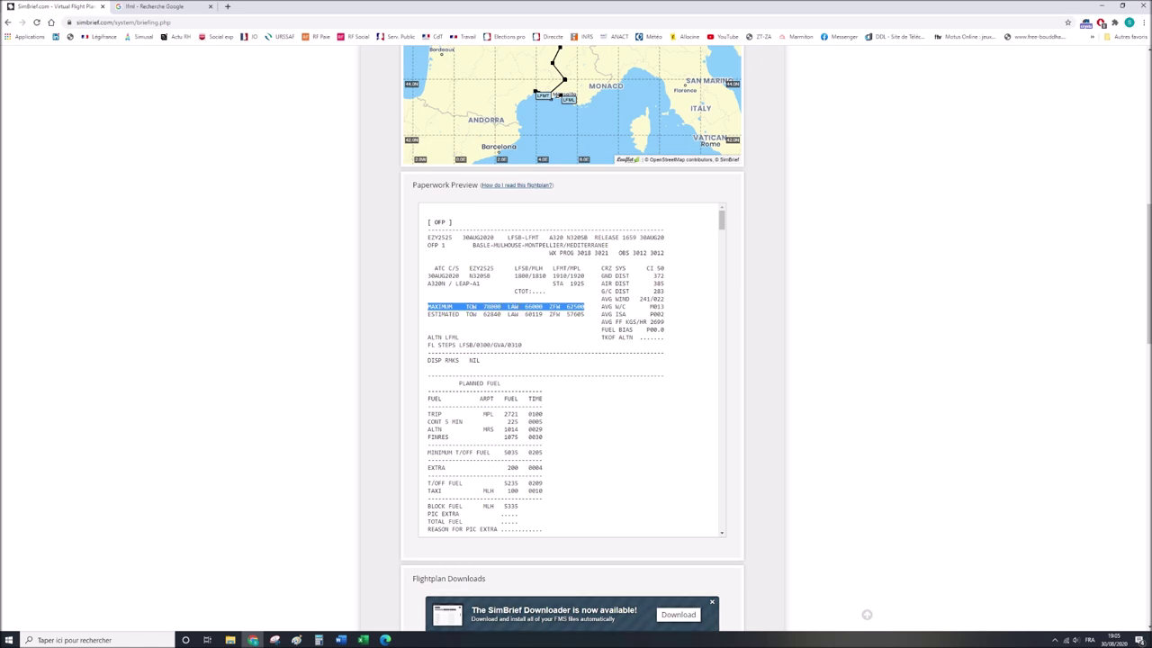
left_click(556, 309)
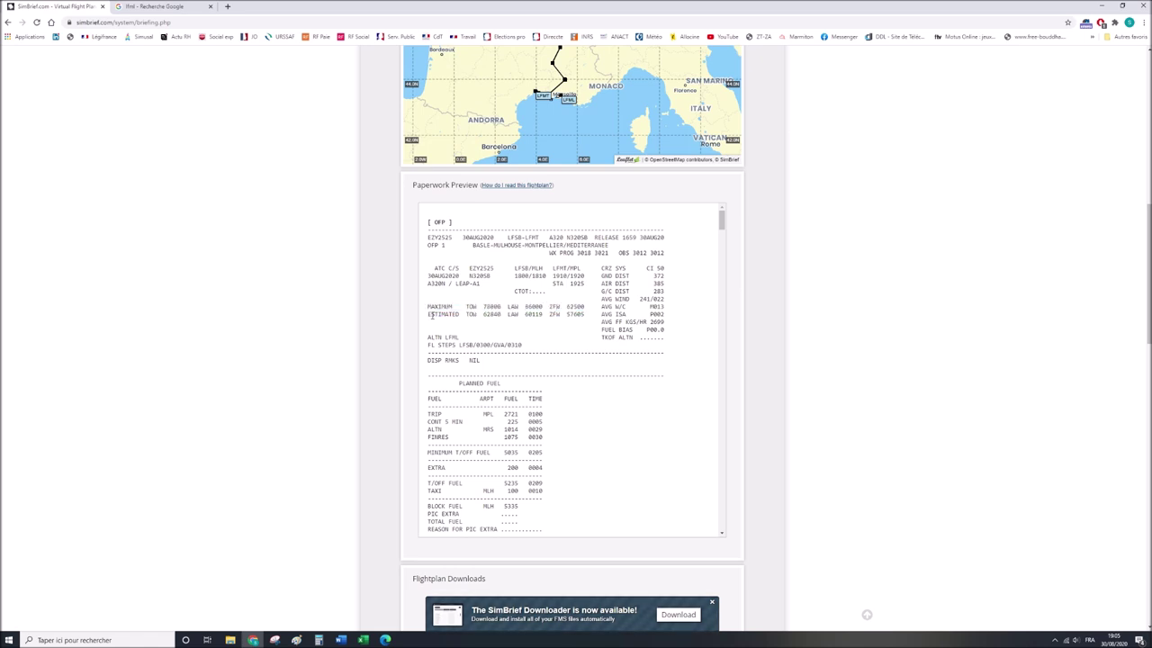
left_click_drag(427, 314, 500, 314)
left_click(488, 307)
Check the planned alternate and the flight level steps along the route.
left_click_drag(428, 337, 446, 338)
left_click_drag(444, 338, 459, 337)
left_click_drag(475, 345, 526, 348)
left_click_drag(494, 345, 505, 345)
Examine the cruise system's cost index and the OFP's distance entries.
left_click_drag(601, 268, 628, 269)
mouse_move(646, 268)
left_mouse_down()
mouse_move(664, 268)
mouse_move(649, 283)
left_mouse_up()
left_click(610, 286)
left_click_drag(601, 291, 659, 289)
left_click(661, 286)
Compare the OFP's ground distance with the route drawn on the map and the routing in the summary.
scroll(781, 338, "up", 3)
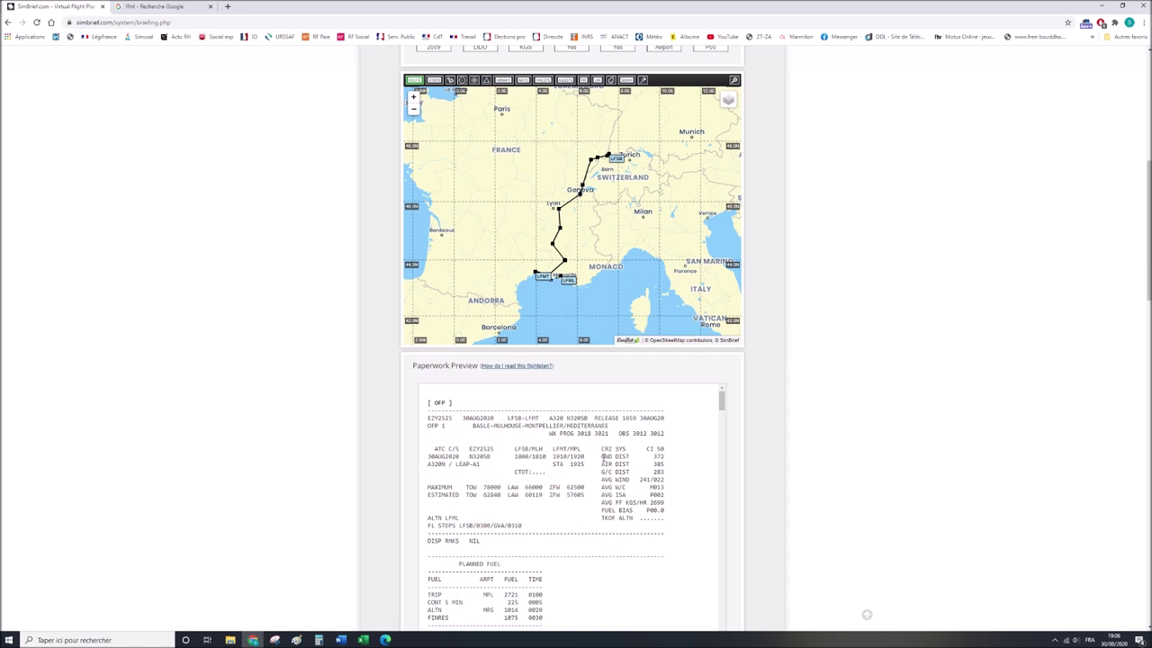
left_click_drag(601, 456, 665, 460)
scroll(537, 280, "up", 3)
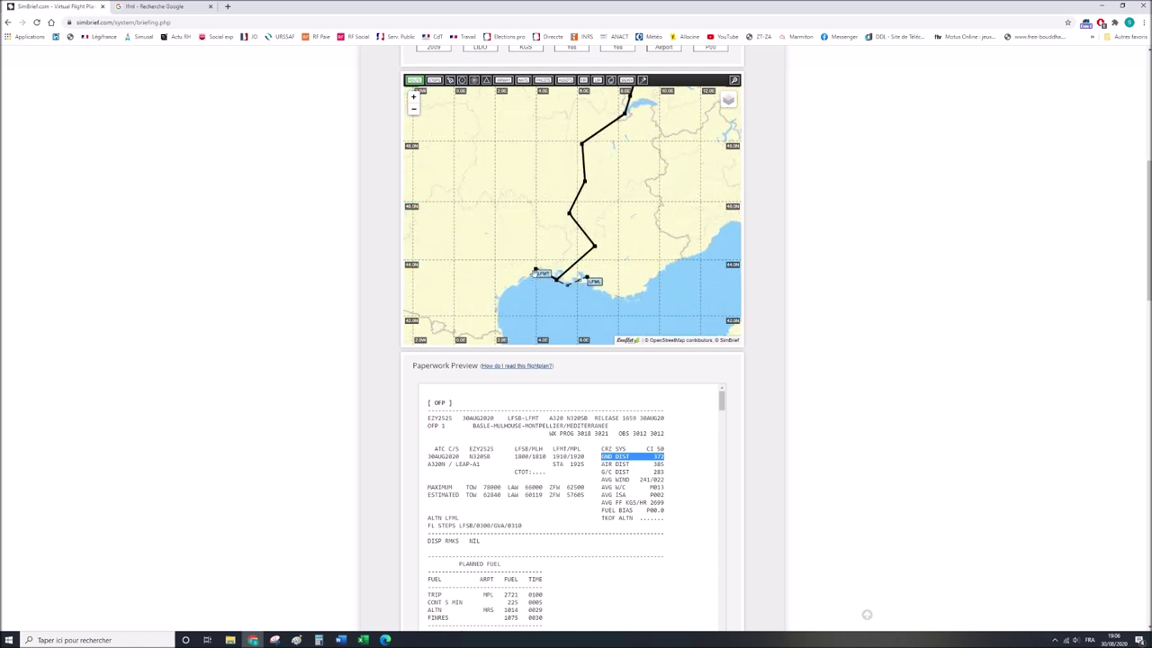
scroll(684, 367, "up", 3)
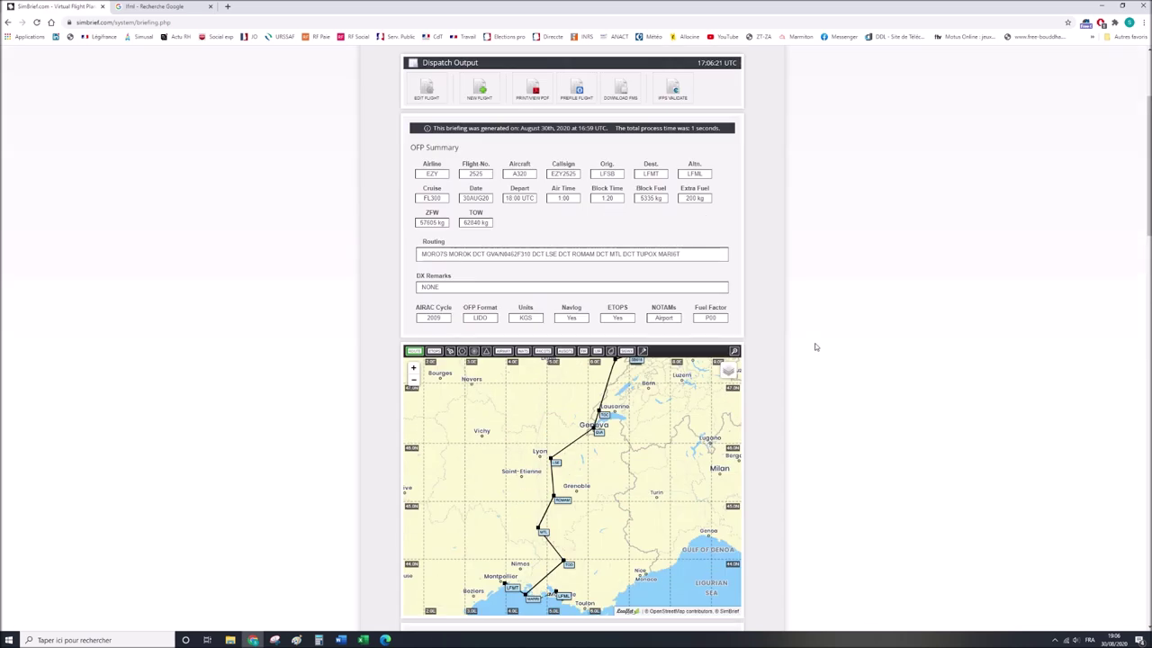
left_click_drag(421, 253, 694, 265)
scroll(810, 377, "down", 3)
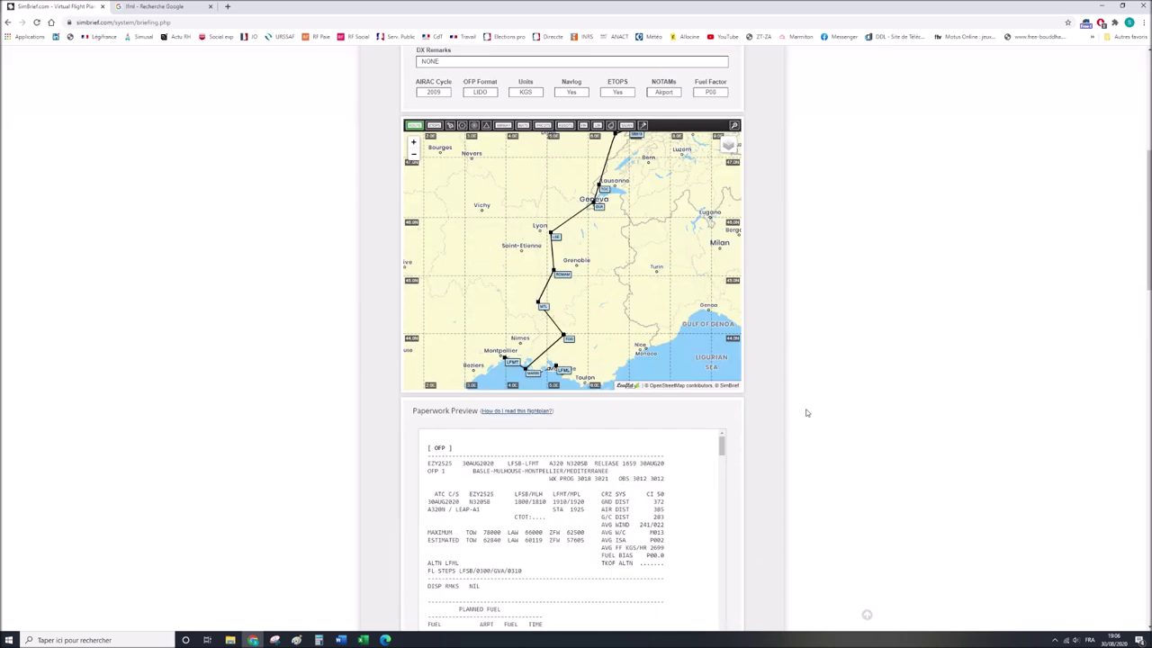
Examine how the average wind and wind component relate the air distance to the ground distance.
left_click_drag(601, 509, 672, 510)
left_click(658, 510)
left_click_drag(602, 524, 666, 524)
left_click(645, 525)
double_click(645, 525)
double_click(655, 524)
left_click_drag(624, 533, 665, 536)
left_click(652, 536)
double_click(655, 533)
left_click_drag(601, 509, 631, 510)
left_click_drag(631, 510, 666, 511)
left_click_drag(653, 501, 664, 502)
left_click(658, 501)
left_click_drag(655, 502, 665, 534)
Check the great circle distance against the direct line between LFSB and LFMT on the route map.
left_click_drag(601, 517, 666, 521)
scroll(825, 336, "up", 1)
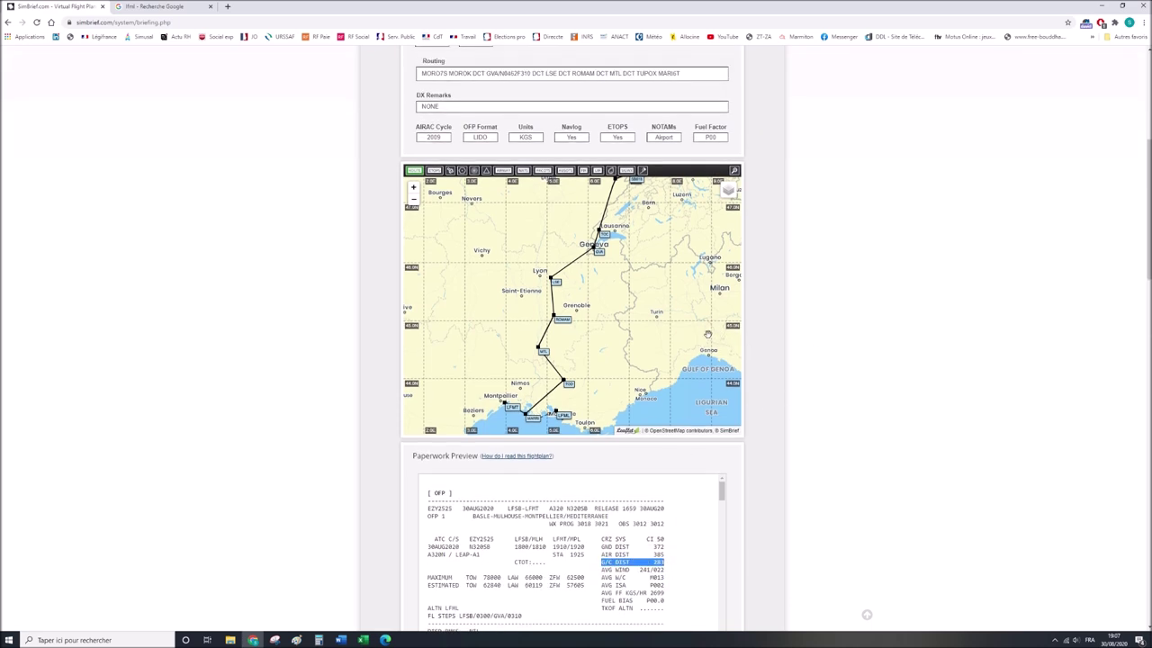
scroll(664, 317, "down", 1)
left_click_drag(664, 308, 629, 336)
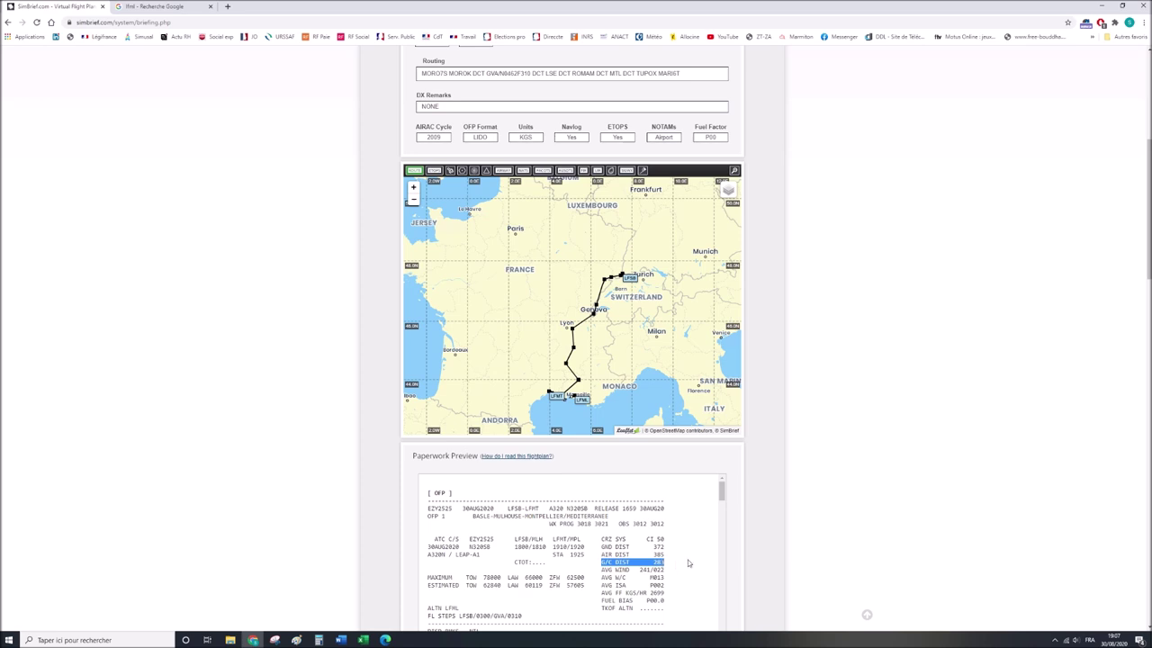
Recheck the average wind, air distance and ground distance entries in the OFP.
left_click_drag(602, 569, 655, 577)
left_click_drag(602, 554, 667, 560)
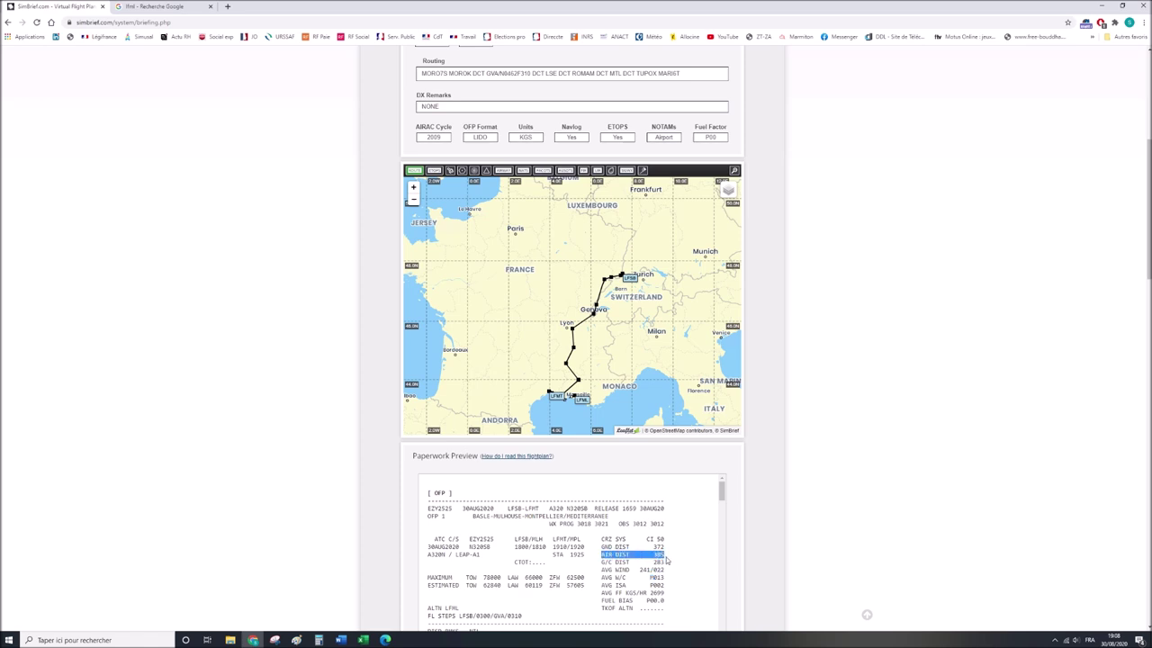
left_click_drag(602, 546, 664, 548)
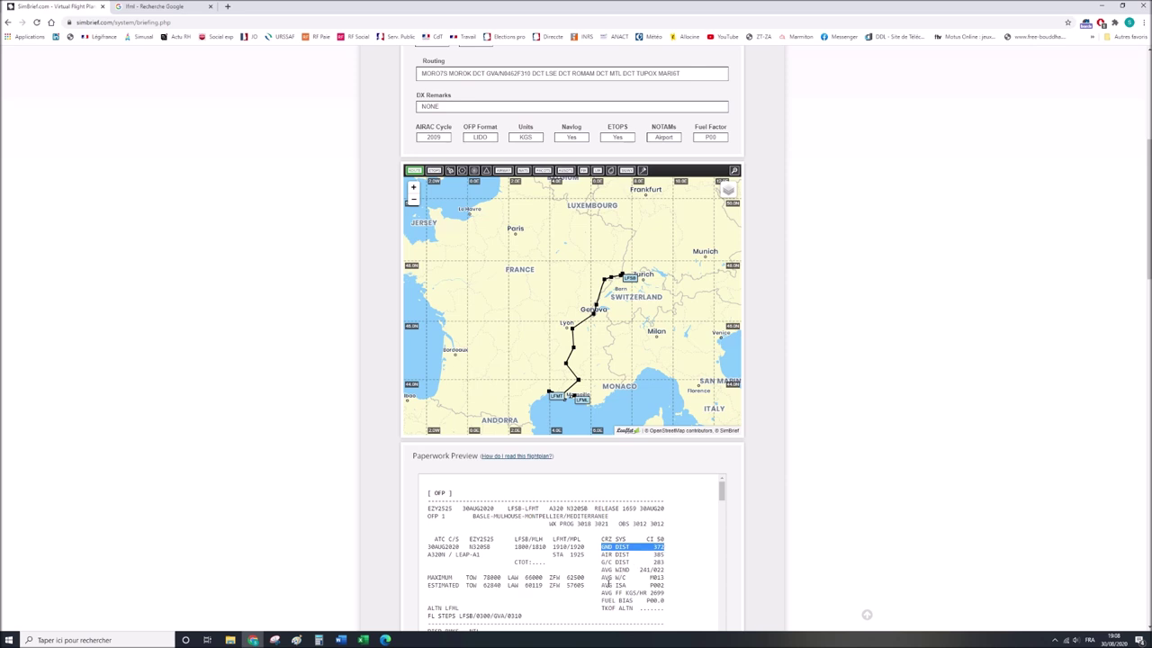
Review the average ISA deviation, average fuel flow, fuel bias and takeoff alternate entries.
left_click_drag(602, 583, 667, 591)
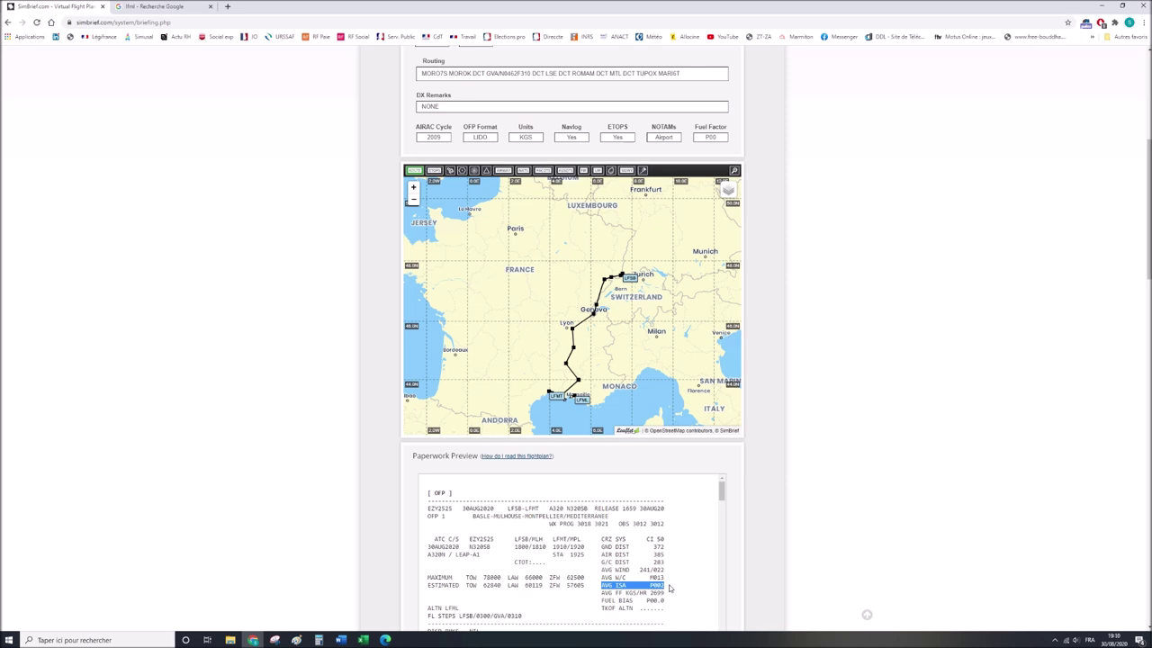
scroll(670, 588, "down", 1)
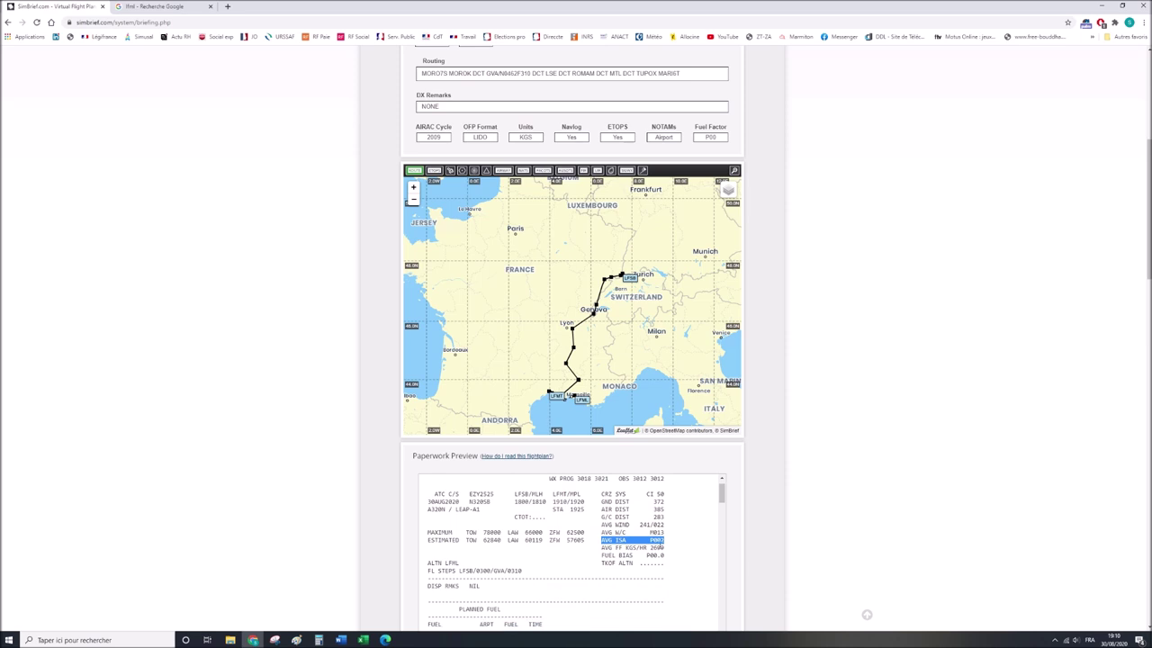
left_click(651, 540)
left_click_drag(602, 546, 647, 550)
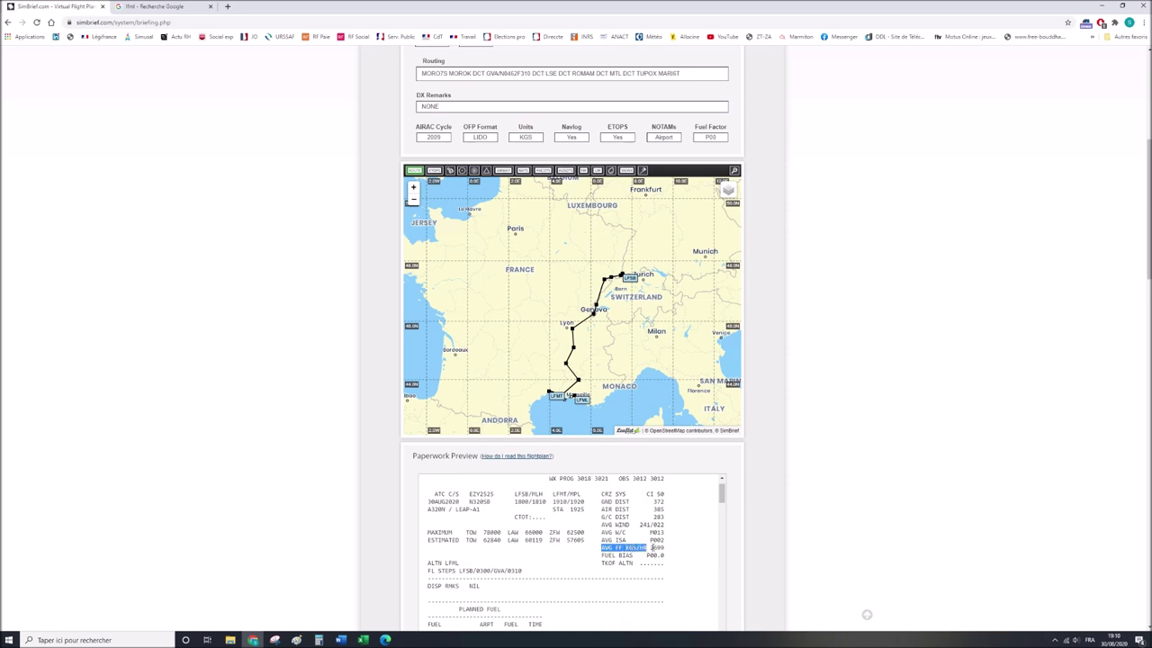
left_click_drag(649, 547, 664, 548)
left_click_drag(601, 555, 666, 557)
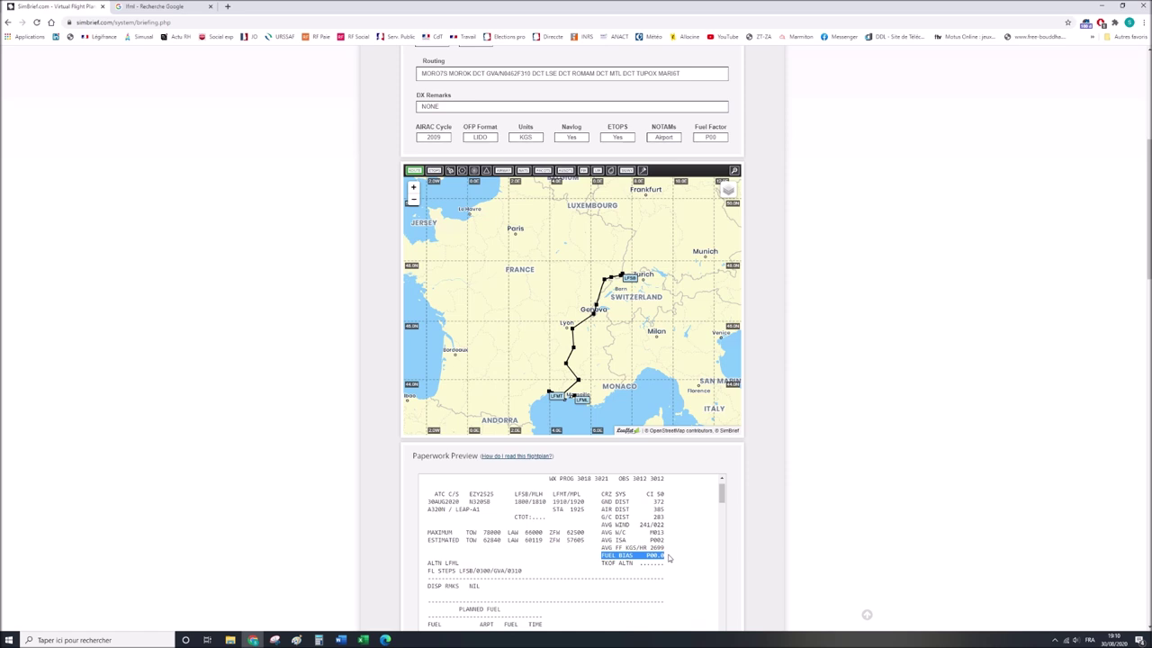
left_click_drag(602, 564, 634, 563)
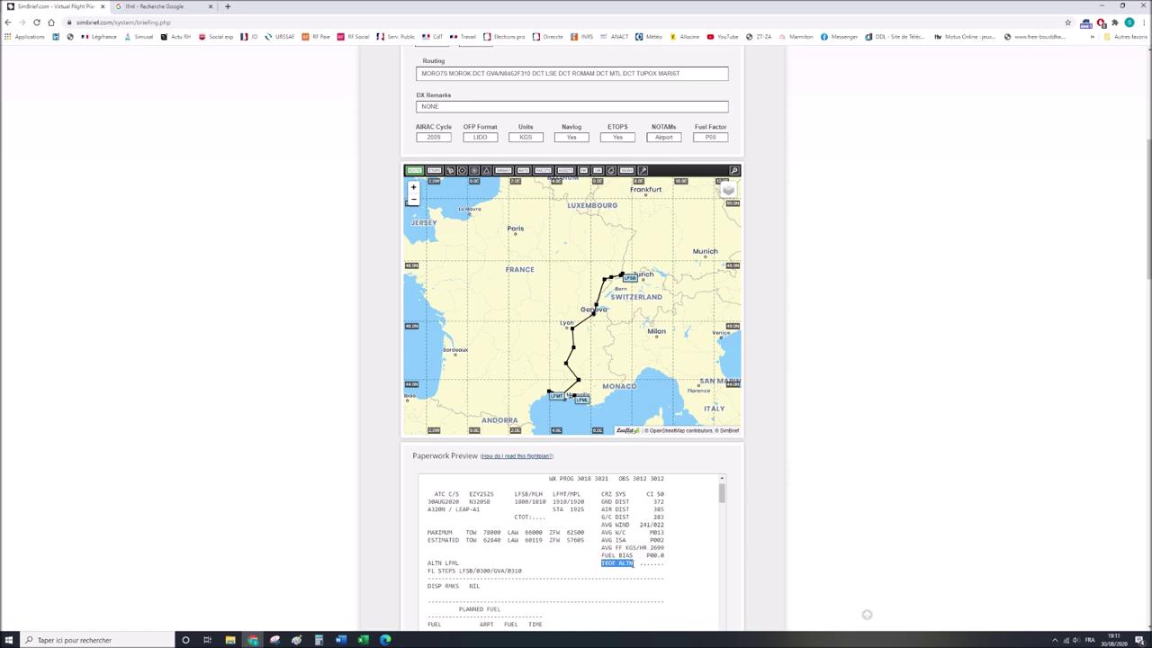
left_click_drag(640, 563, 666, 566)
Find the planned fuel section and read the trip fuel and trip time.
scroll(666, 566, "down", 2)
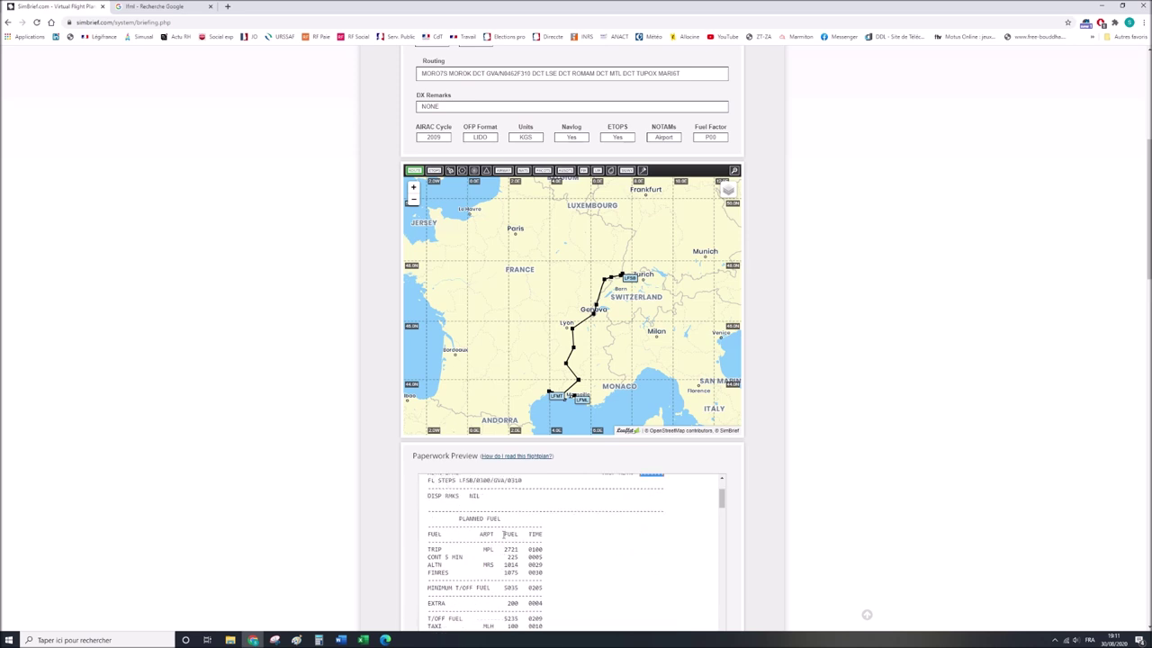
scroll(671, 521, "down", 1)
scroll(783, 532, "down", 2)
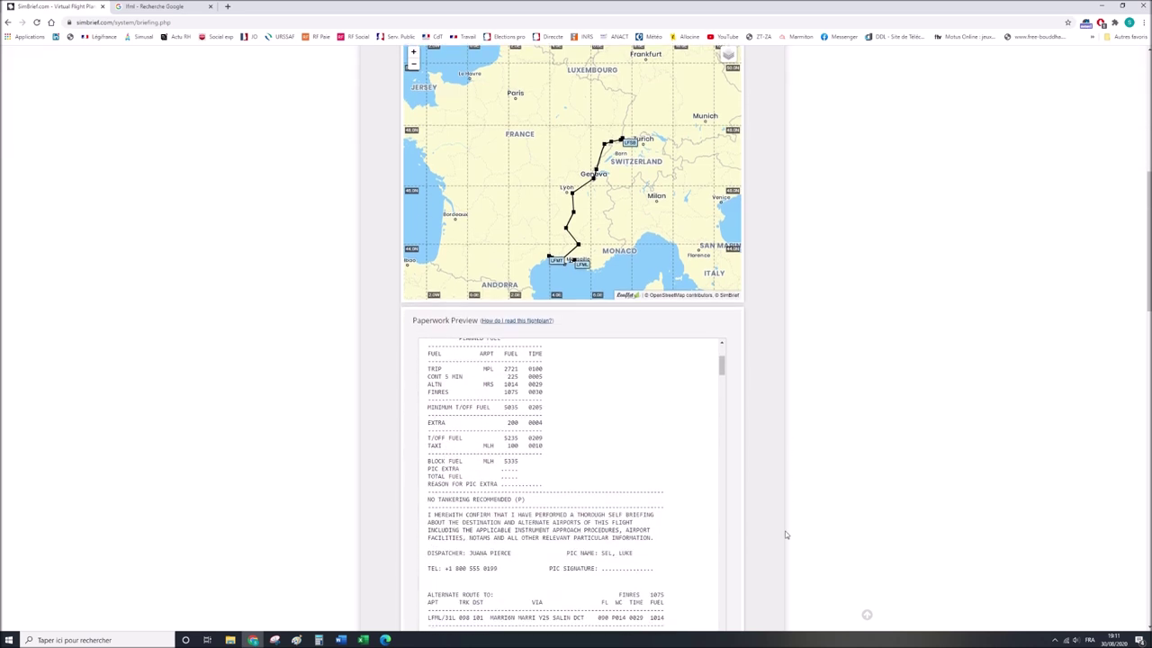
scroll(617, 462, "up", 2)
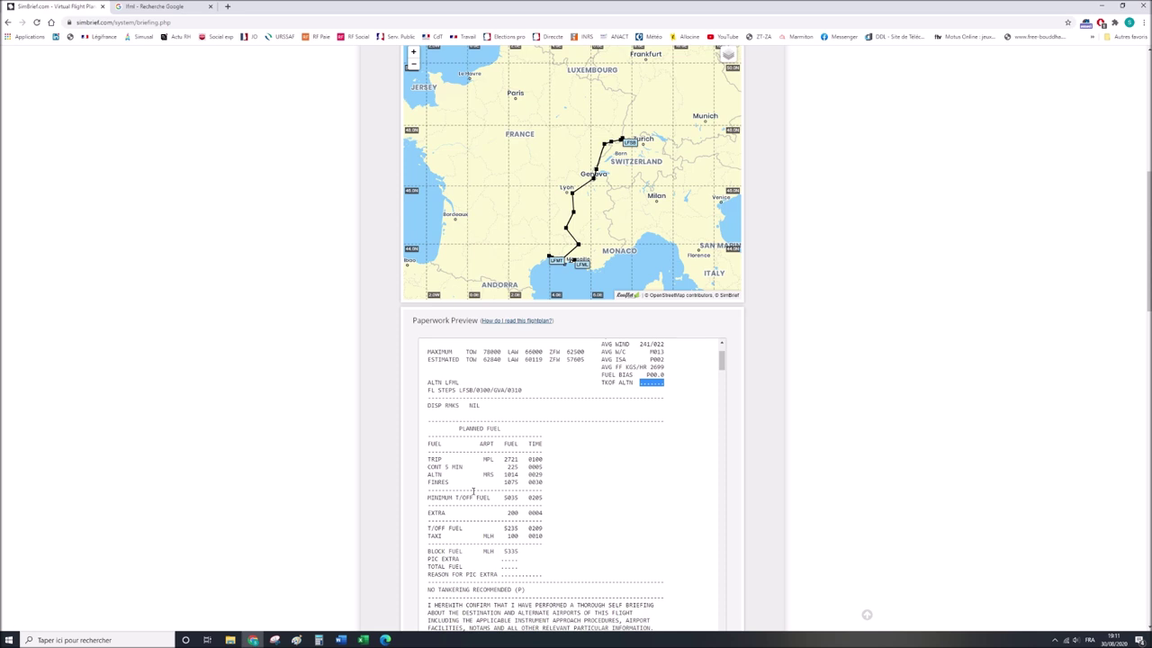
left_click_drag(458, 429, 500, 429)
left_click_drag(428, 459, 443, 460)
left_click_drag(503, 459, 520, 460)
left_click_drag(532, 459, 545, 459)
Compare the trip time with the OFP summary's air time, and return to the trip fuel entry.
scroll(601, 495, "up", 1)
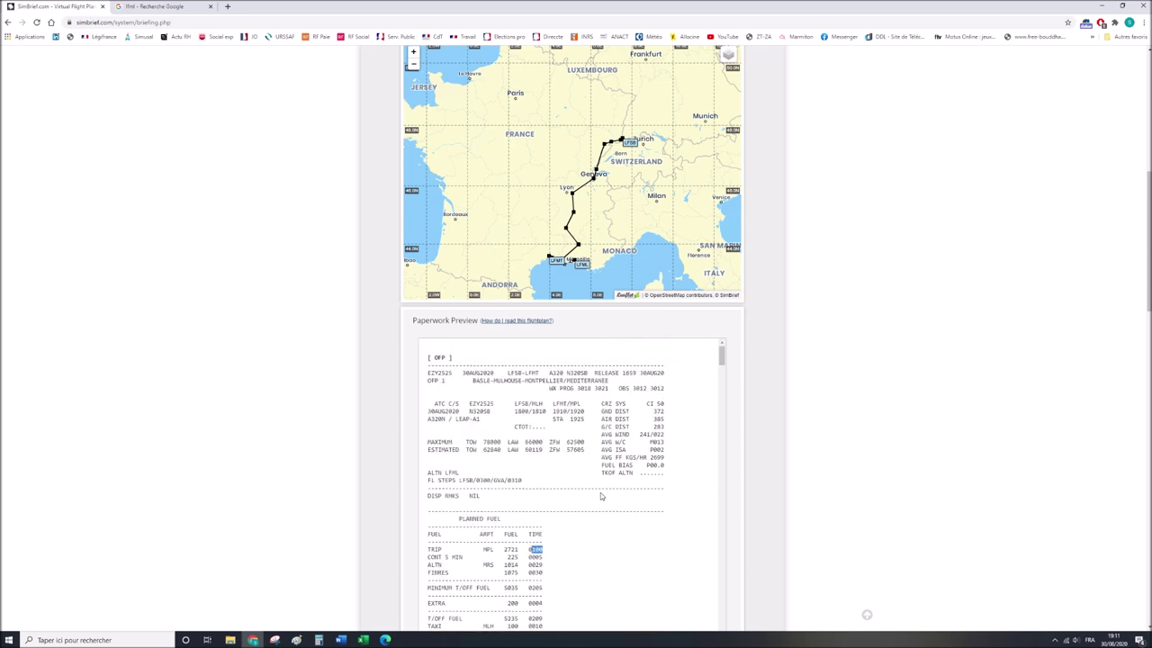
scroll(782, 483, "up", 4)
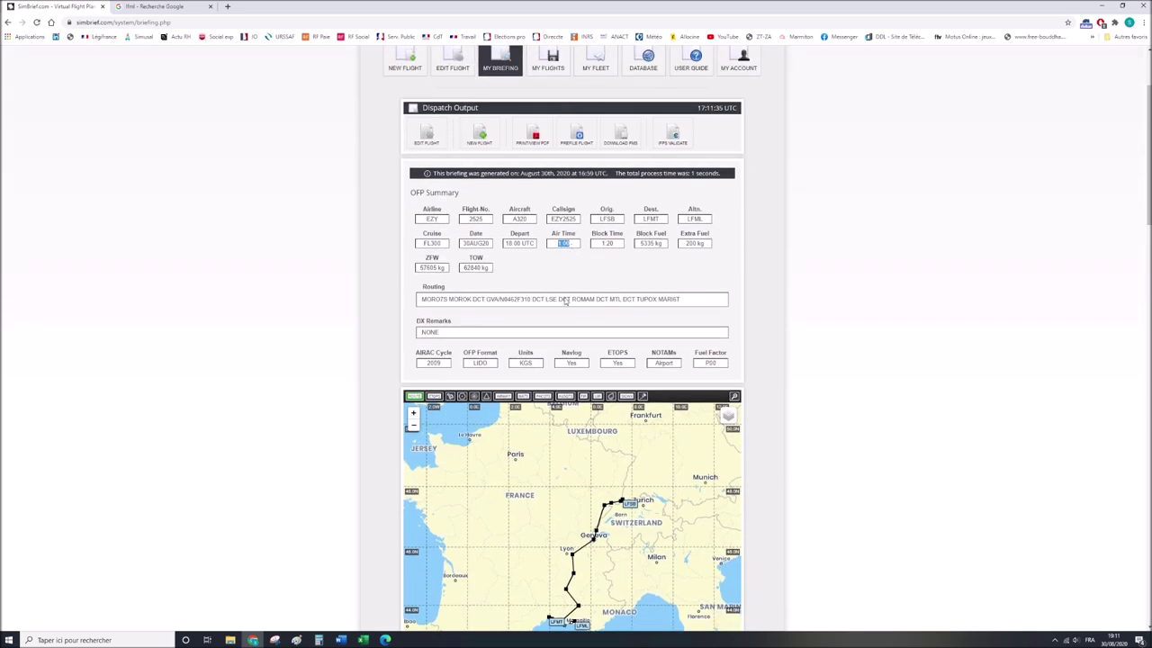
scroll(562, 253, "down", 3)
scroll(555, 522, "down", 2)
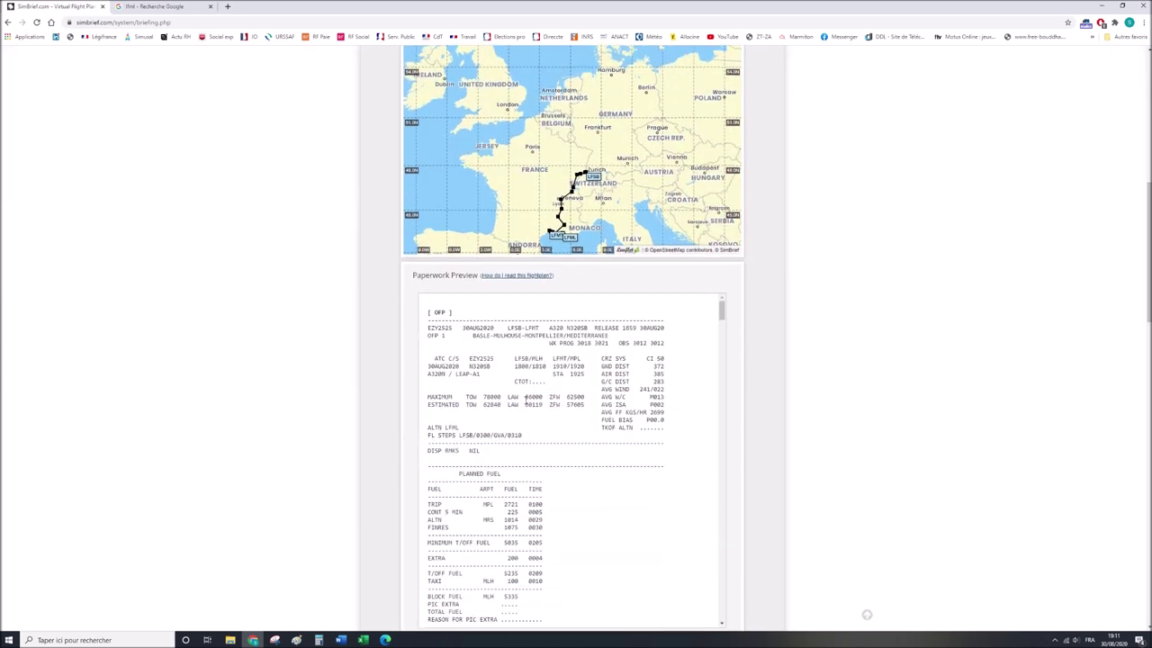
double_click(509, 504)
Examine the contingency fuel and time, and calculate 5% of the trip fuel in Calculator as 2721 × 0,05.
scroll(840, 481, "down", 1)
left_click_drag(428, 421, 462, 422)
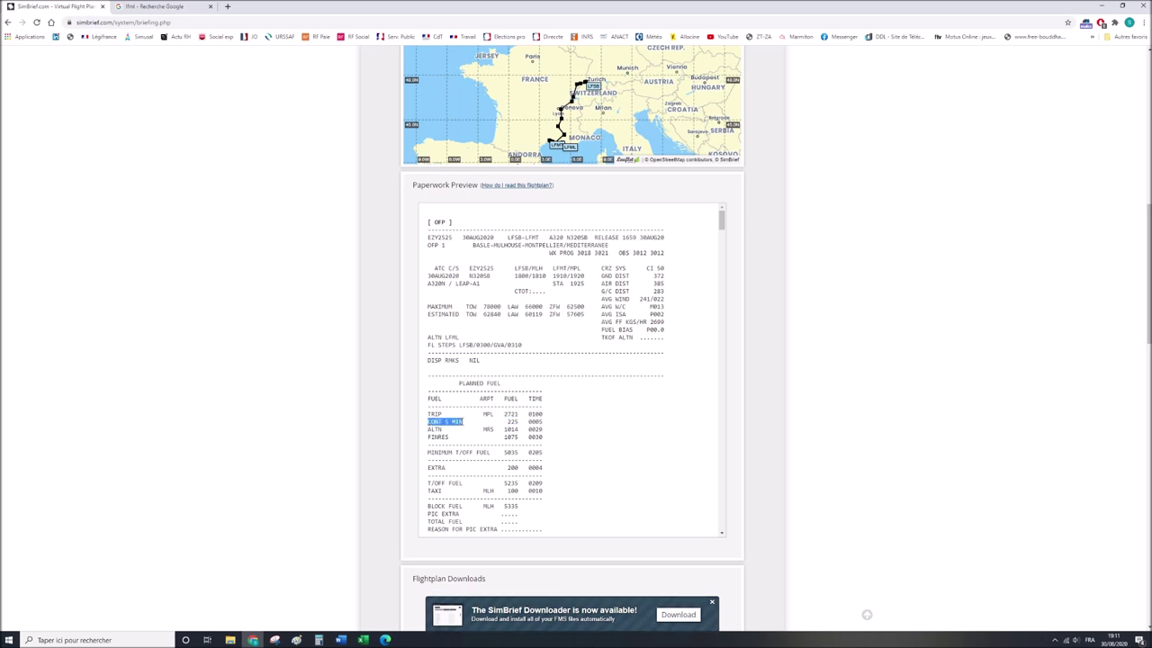
double_click(533, 421)
left_click_drag(507, 421, 516, 423)
left_click(319, 640)
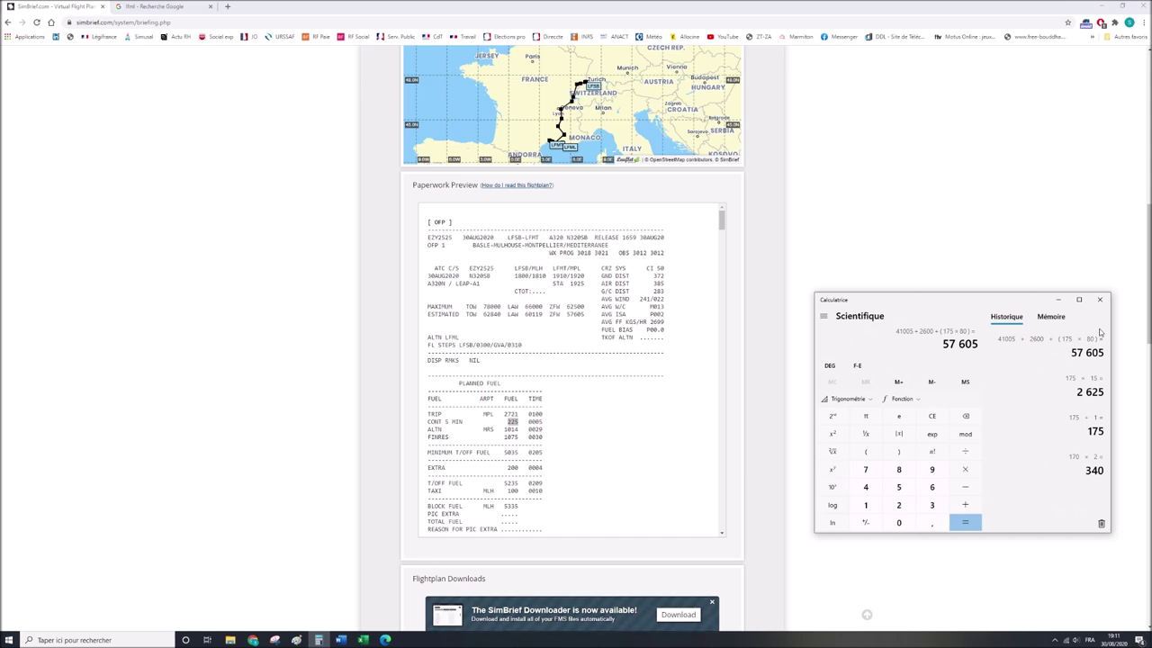
type("2721/0,05")
key("Return")
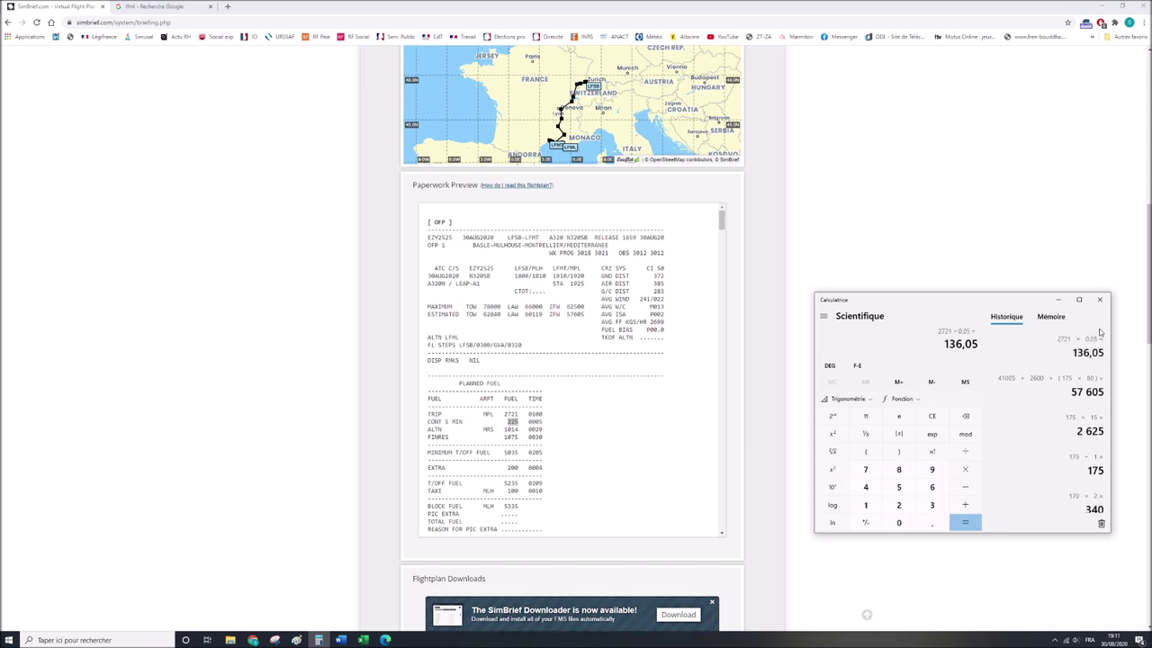
Compare the calculated 5% of trip fuel with the contingency fuel entry and read the contingency time.
left_click_drag(946, 345, 981, 348)
left_click(525, 421)
left_click_drag(529, 421, 543, 422)
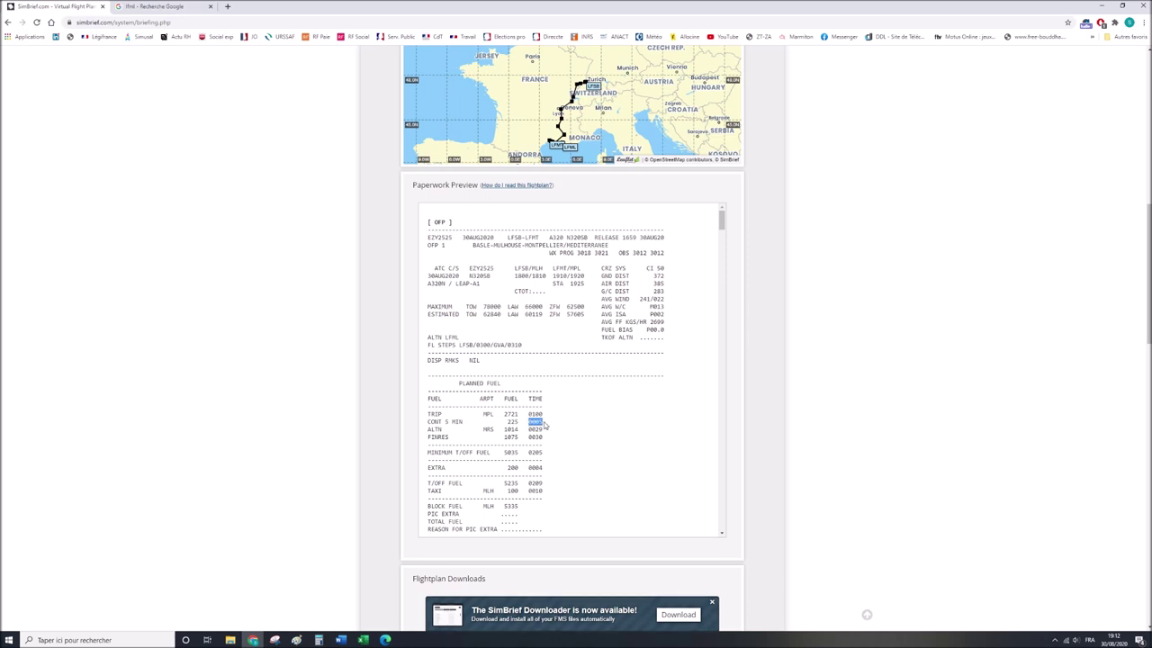
Review the alternate fuel and the final reserve fuel and time in the planned fuel section.
left_click_drag(430, 431, 443, 430)
mouse_move(528, 430)
left_mouse_down()
mouse_move(543, 430)
mouse_move(519, 430)
left_mouse_up()
left_click_drag(429, 437, 450, 438)
left_click_drag(529, 438, 556, 445)
left_click_drag(505, 437, 518, 441)
Examine the LFMT to LFML alternate leg on the route map against the ALTN line of the planned fuel.
scroll(565, 124, "up", 5)
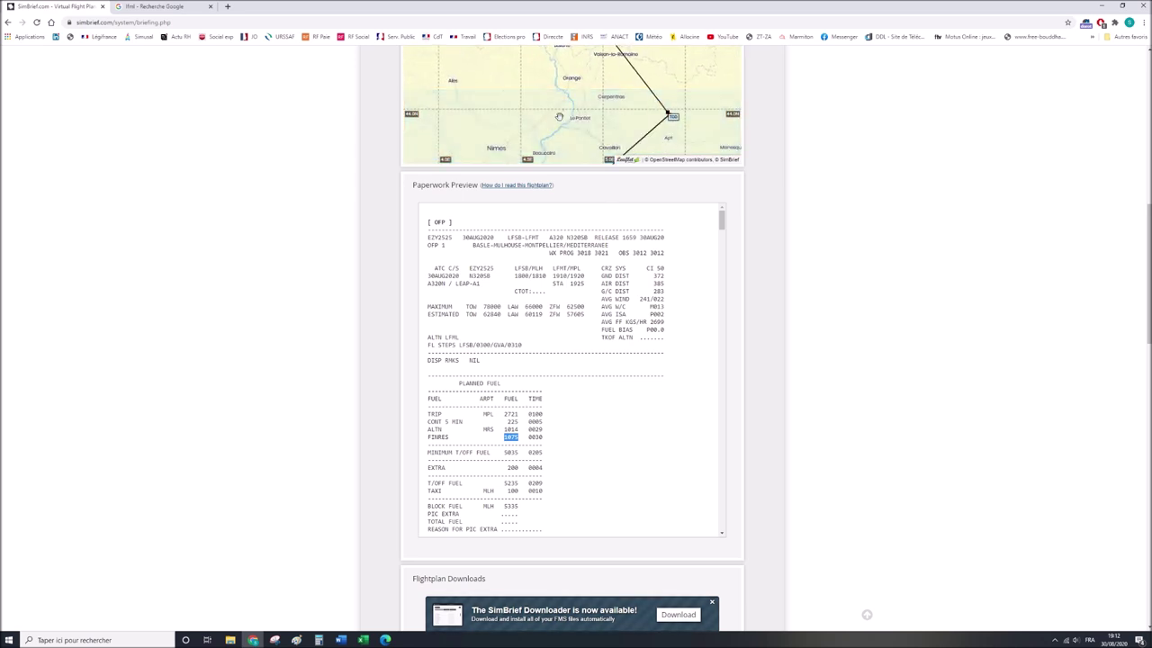
left_click_drag(572, 90, 558, 45)
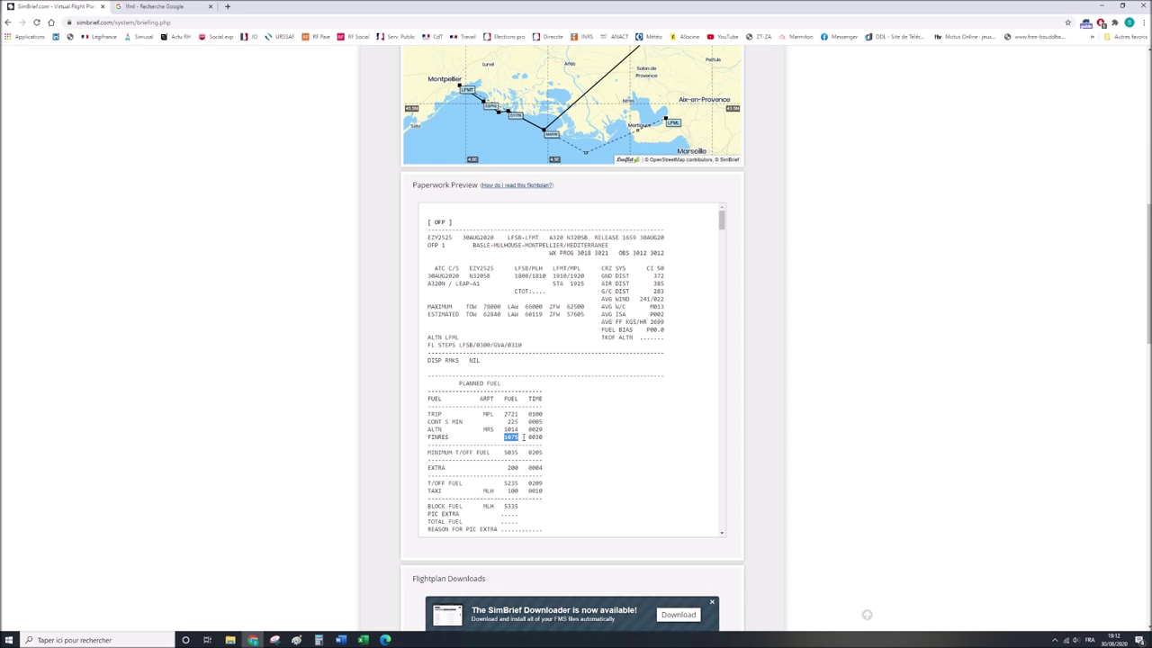
scroll(791, 430, "up", 1)
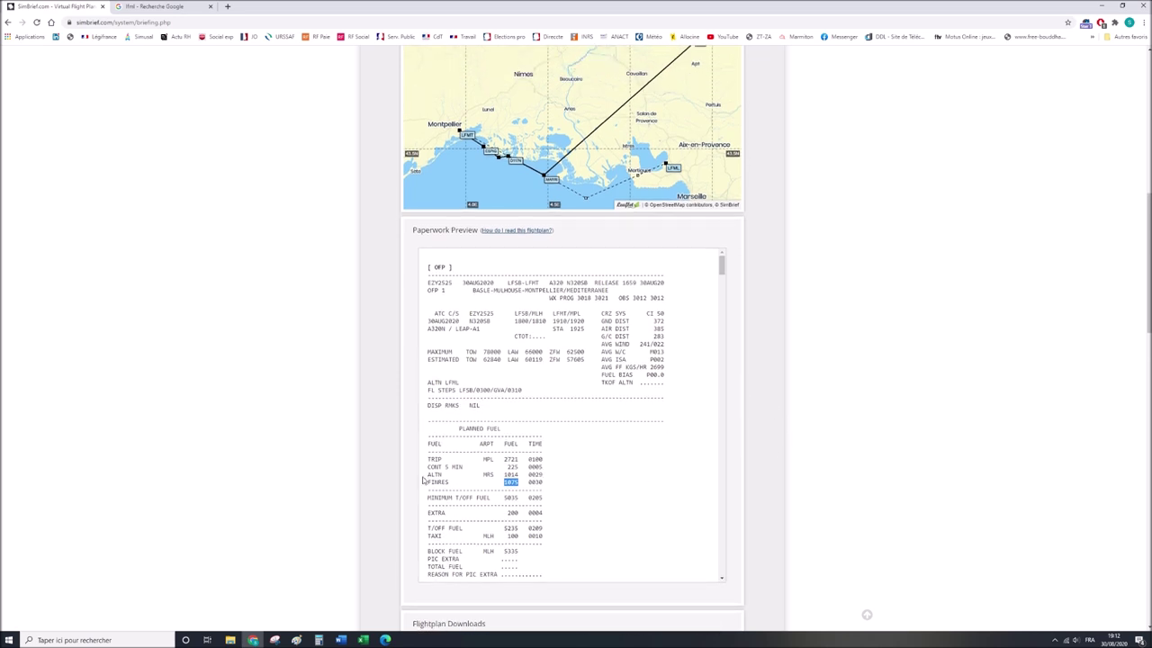
left_click_drag(429, 474, 545, 480)
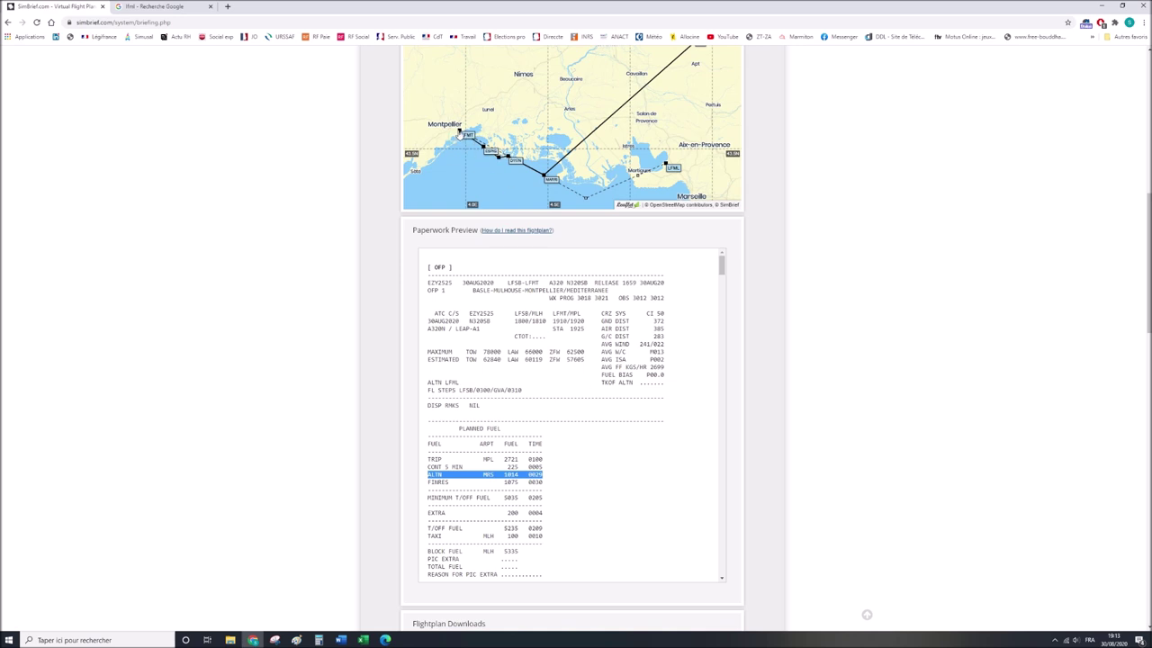
mouse_move(460, 134)
left_click(541, 474)
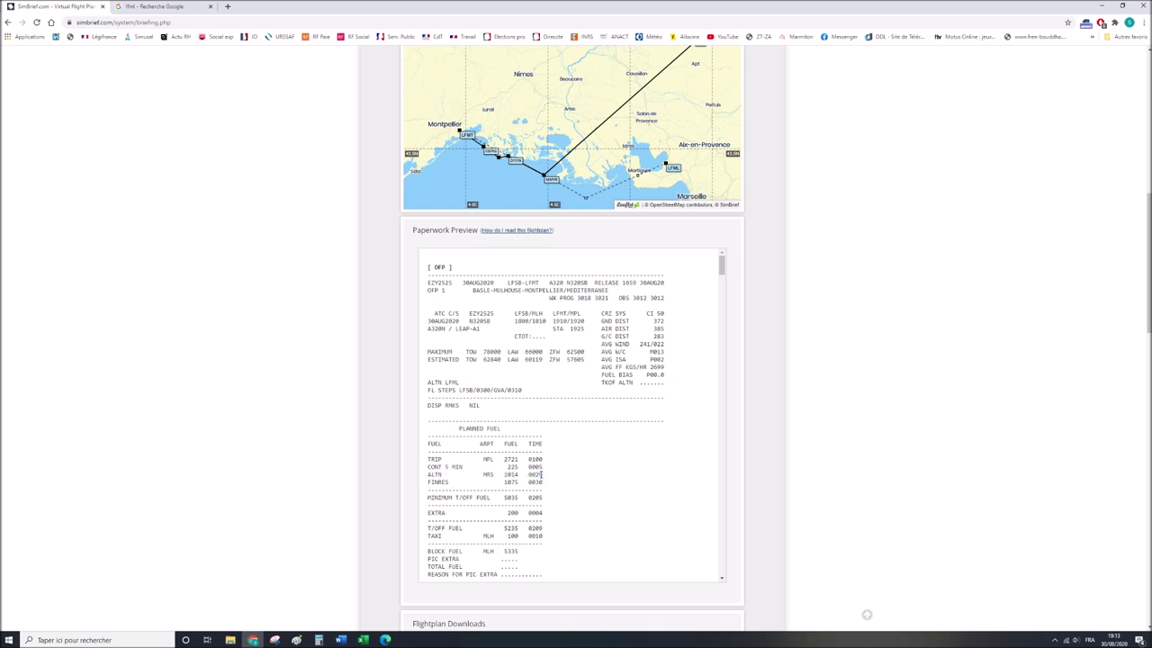
Compare the individual fuel times with the minimum takeoff fuel and takeoff fuel times, and read the minimum takeoff fuel.
left_click_drag(529, 459, 545, 462)
left_click(535, 468)
left_click_drag(535, 474, 543, 513)
left_click(538, 533)
left_click_drag(530, 528, 544, 528)
left_click(534, 461)
mouse_move(532, 460)
left_mouse_down()
mouse_move(542, 460)
mouse_move(532, 459)
left_mouse_up()
left_click_drag(529, 497, 543, 497)
left_click_drag(528, 528, 542, 528)
left_click(542, 529)
left_click_drag(505, 497, 519, 498)
Read the extra, takeoff, taxi and block fuel entries in the planned fuel section.
left_click_drag(426, 515, 543, 515)
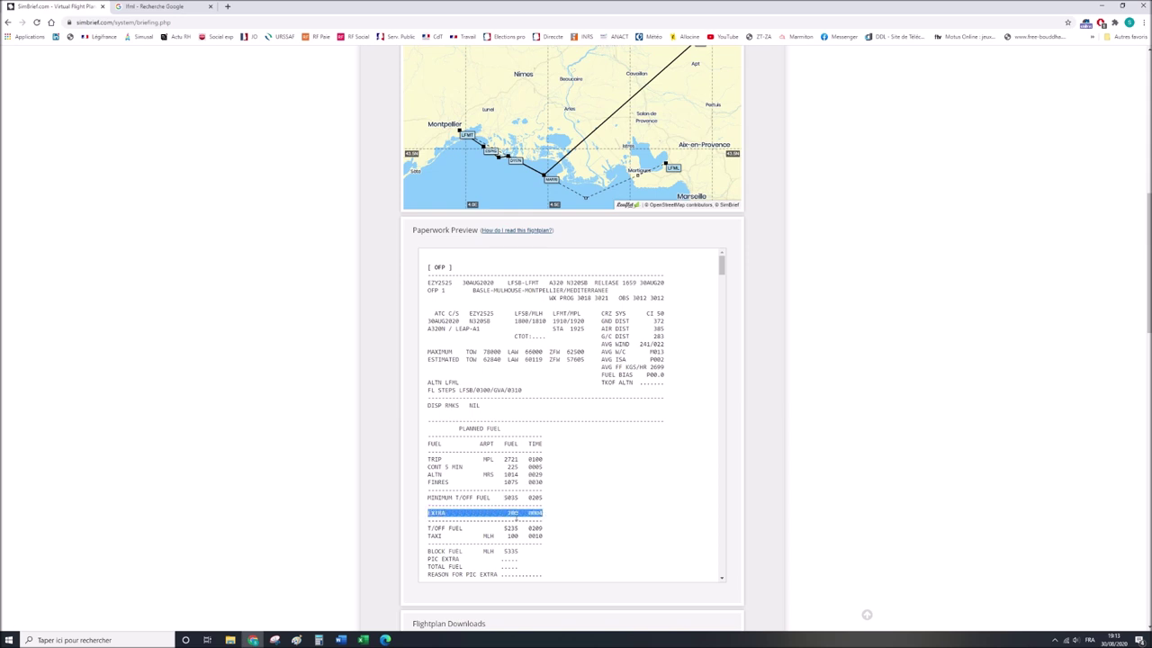
left_click(515, 517)
left_click_drag(428, 528, 519, 528)
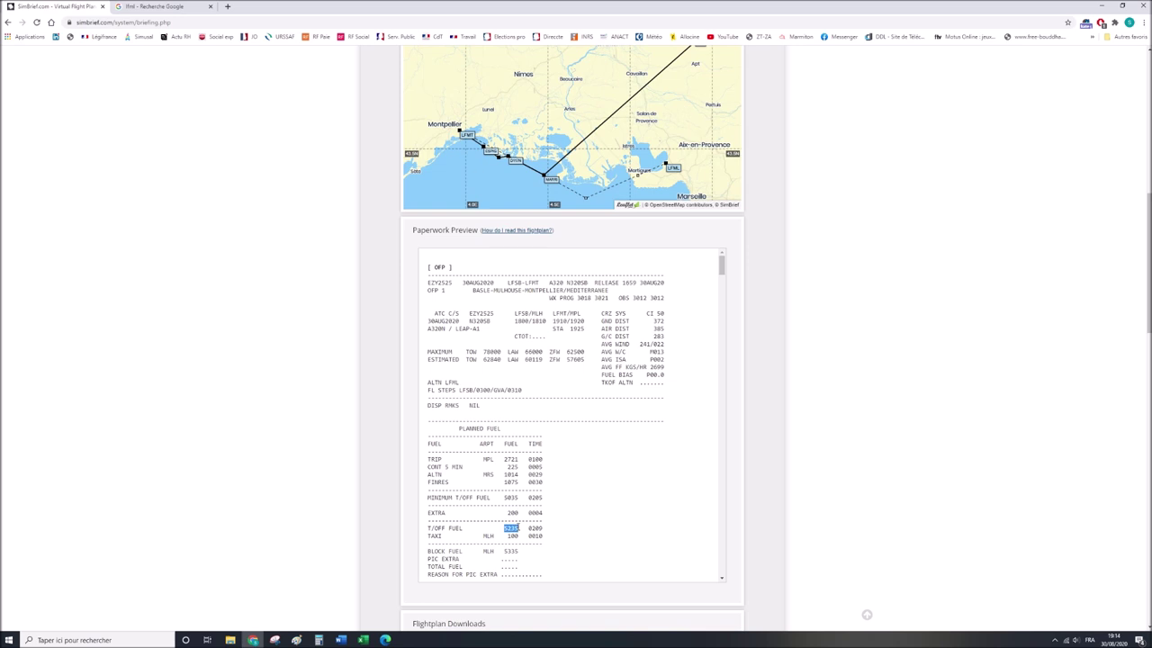
left_click_drag(429, 535, 543, 535)
scroll(538, 544, "down", 1)
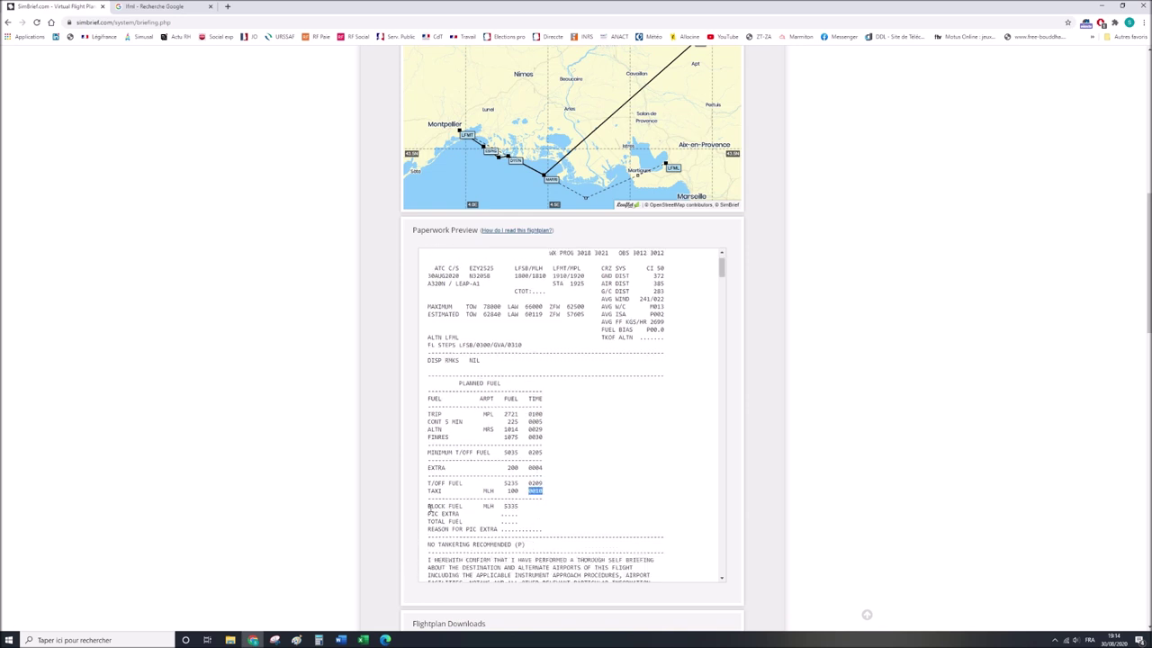
left_click_drag(427, 507, 523, 511)
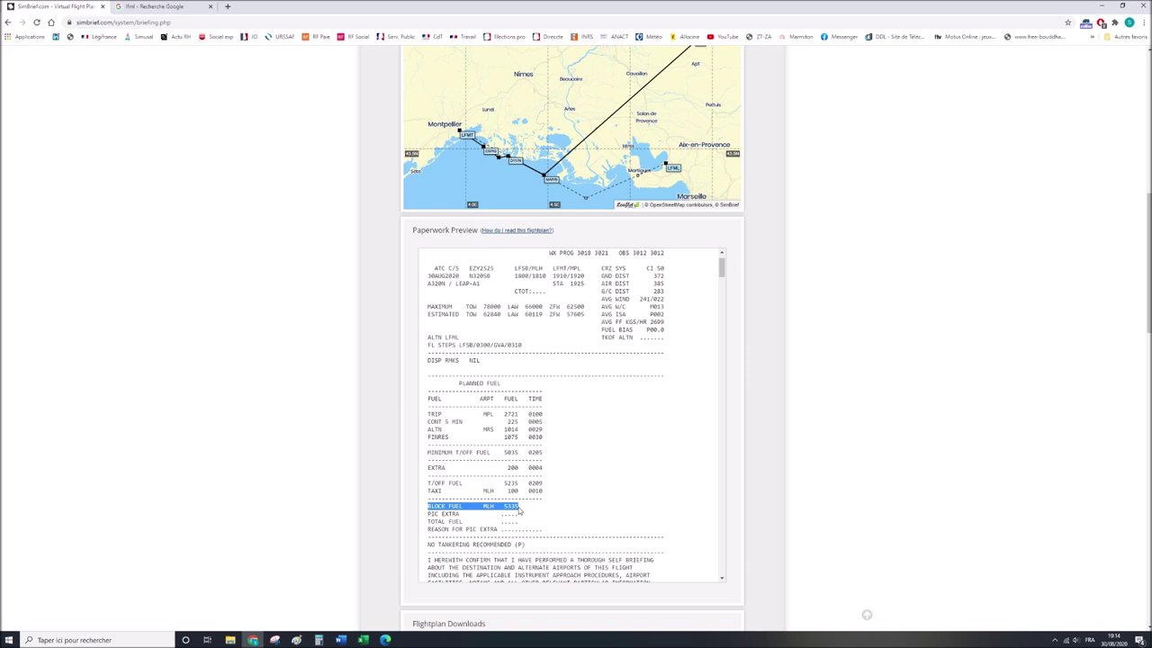
Review the blank PIC extra, total fuel and reason for PIC extra fields below the block fuel.
scroll(520, 510, "down", 1)
left_click_drag(500, 469, 520, 470)
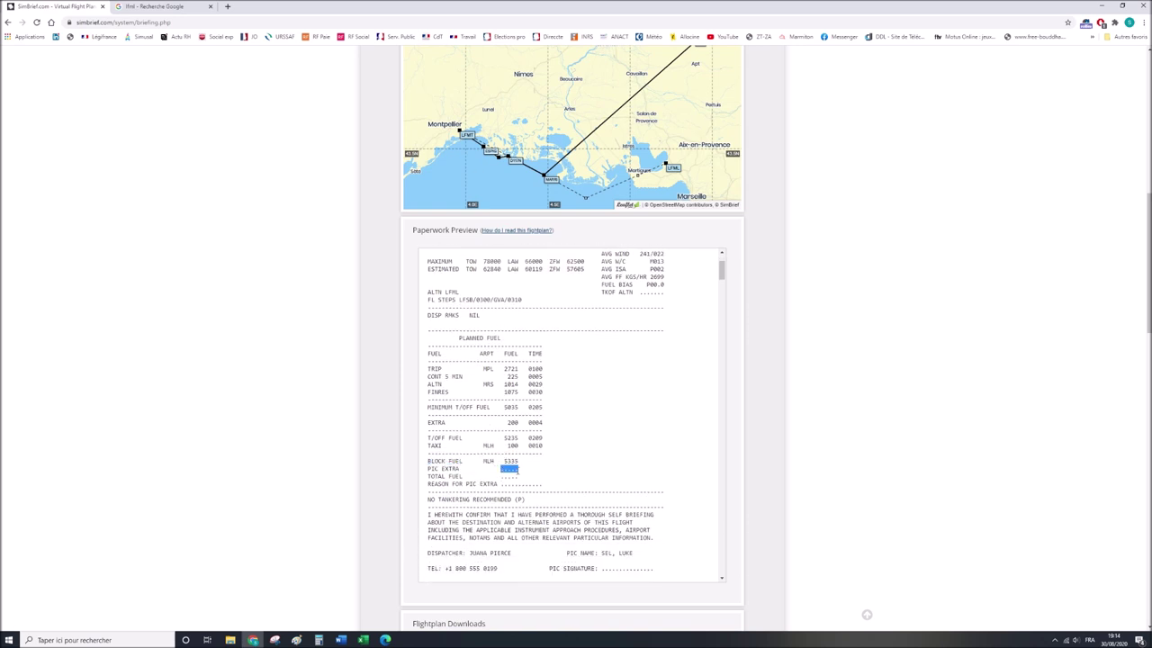
mouse_move(506, 461)
left_mouse_down()
mouse_move(519, 460)
mouse_move(520, 477)
left_mouse_up()
left_click_drag(430, 483, 543, 484)
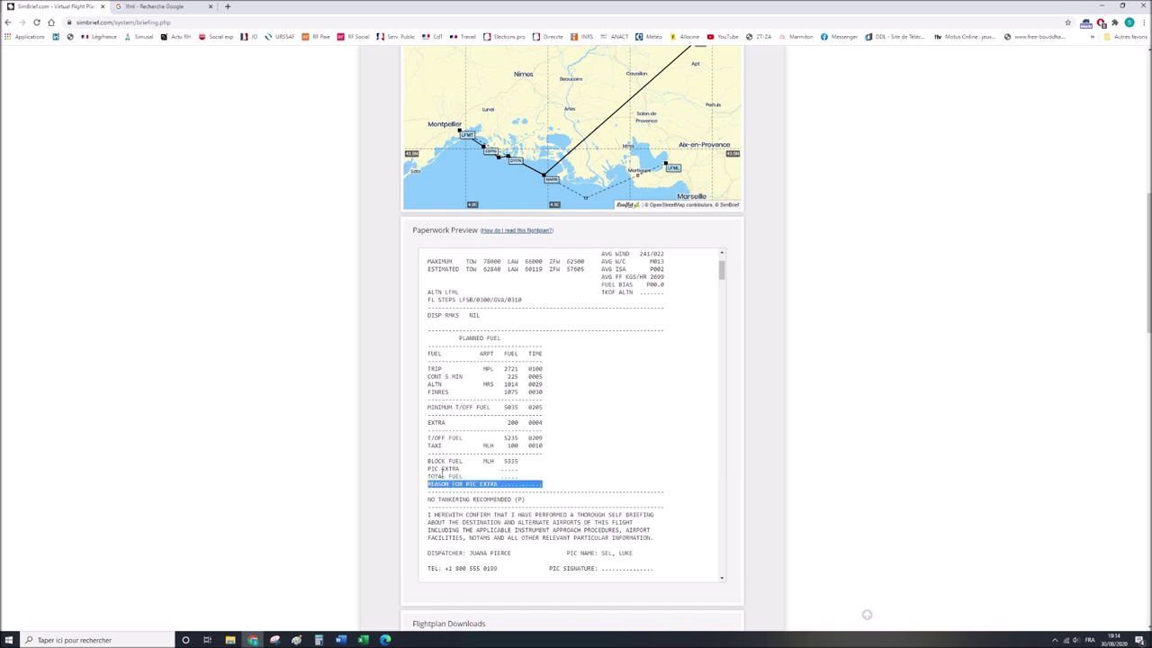
left_click(533, 479)
Find the alternate route section and read its final reserve, LFML runway, track and distance.
scroll(558, 431, "down", 3)
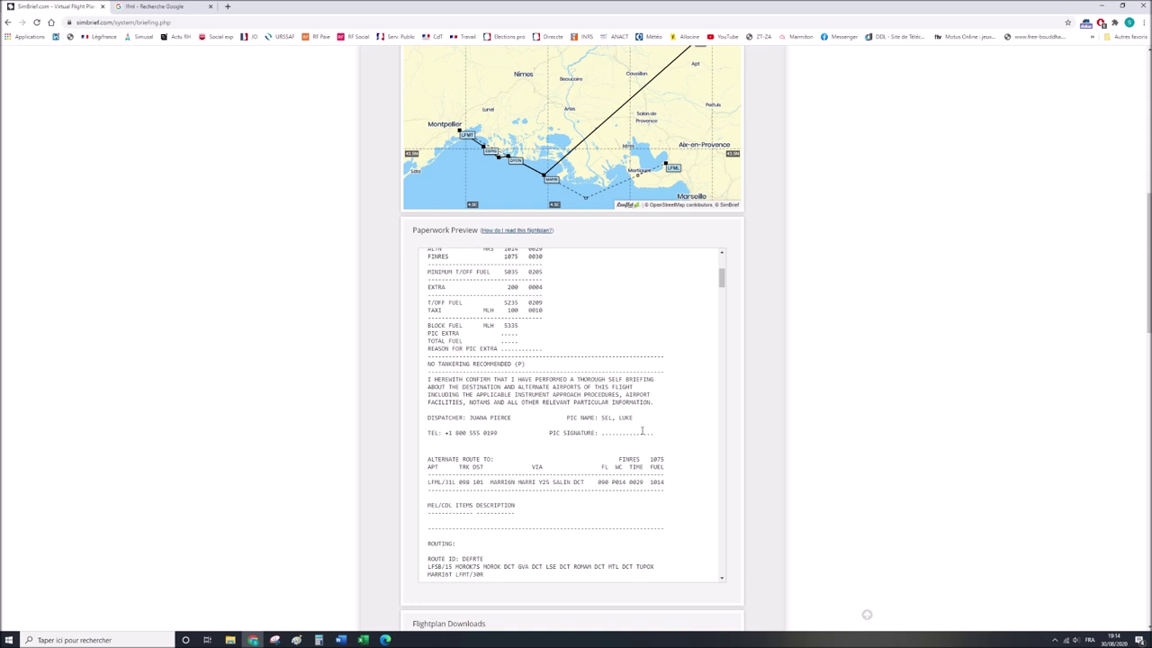
scroll(583, 441, "down", 2)
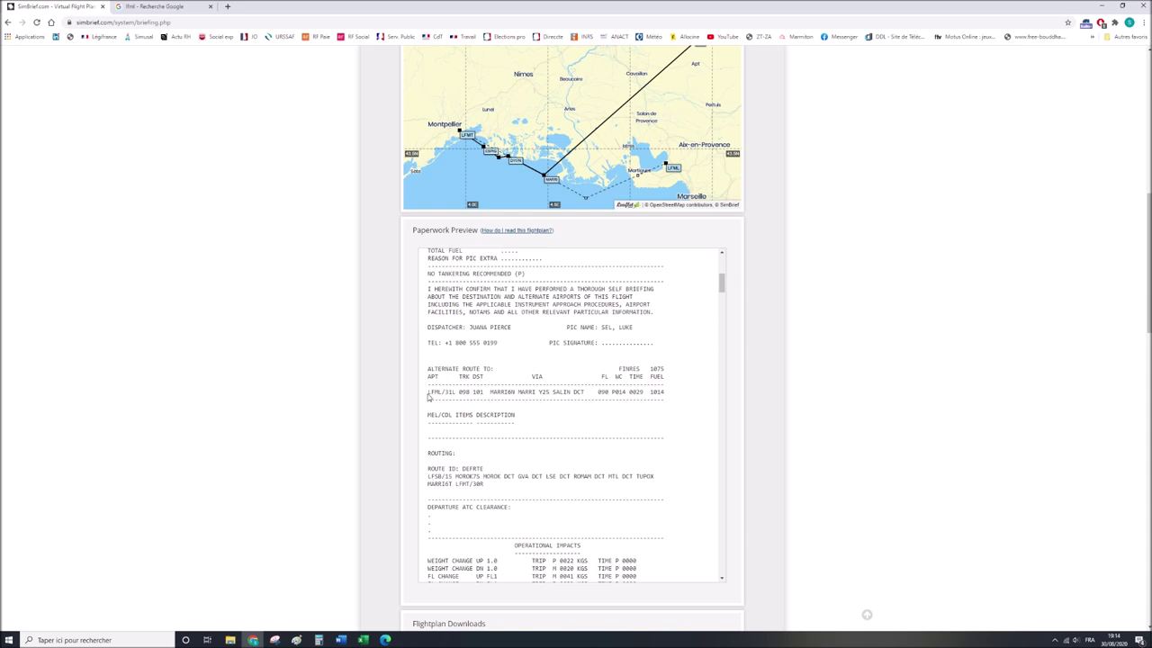
left_click_drag(618, 368, 664, 367)
left_click_drag(428, 392, 471, 392)
scroll(785, 357, "up", 1)
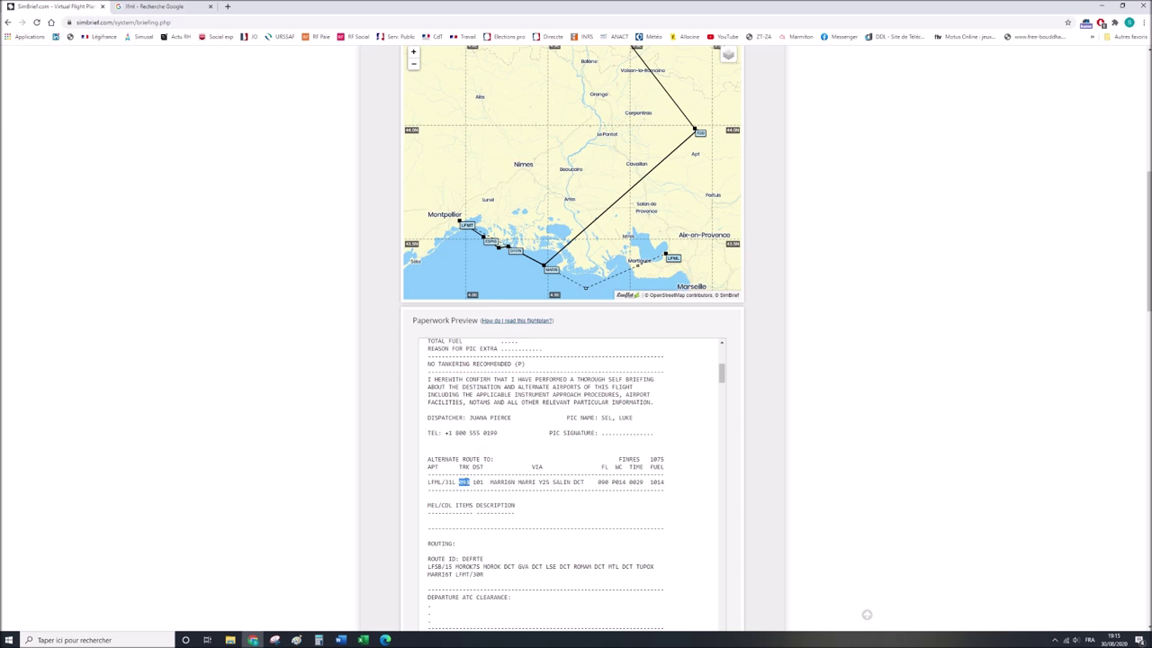
double_click(478, 482)
Compare the alternate routing with the map, and read its flight level, wind component, time and fuel.
left_click_drag(489, 482, 586, 482)
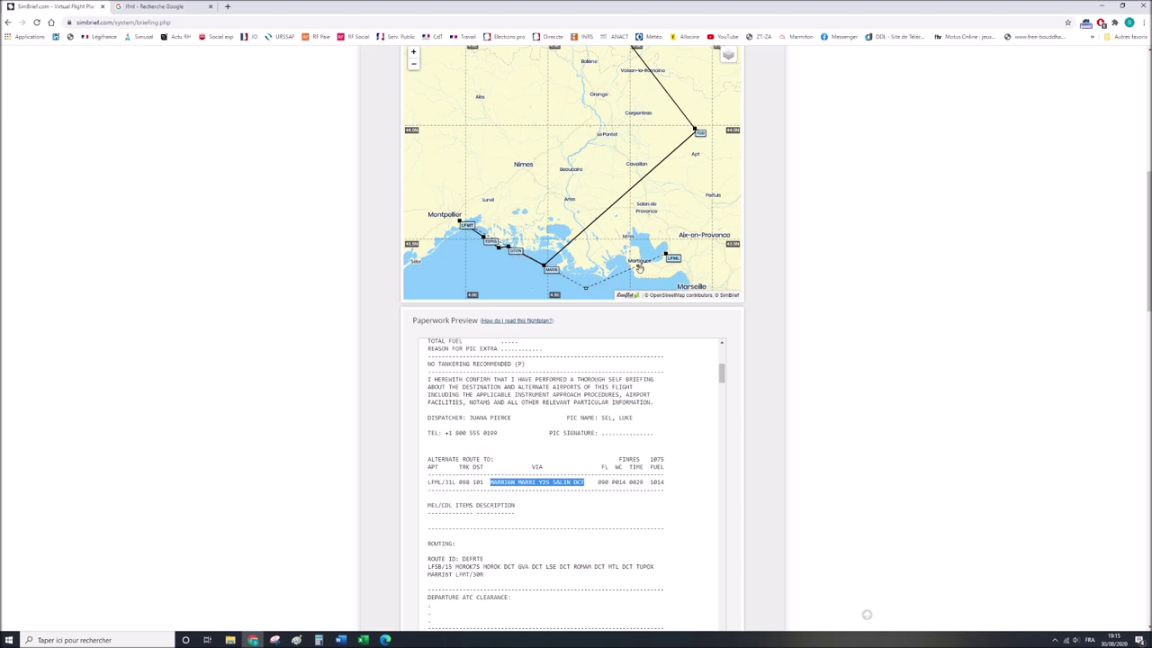
left_click(601, 478)
left_click_drag(599, 483, 610, 482)
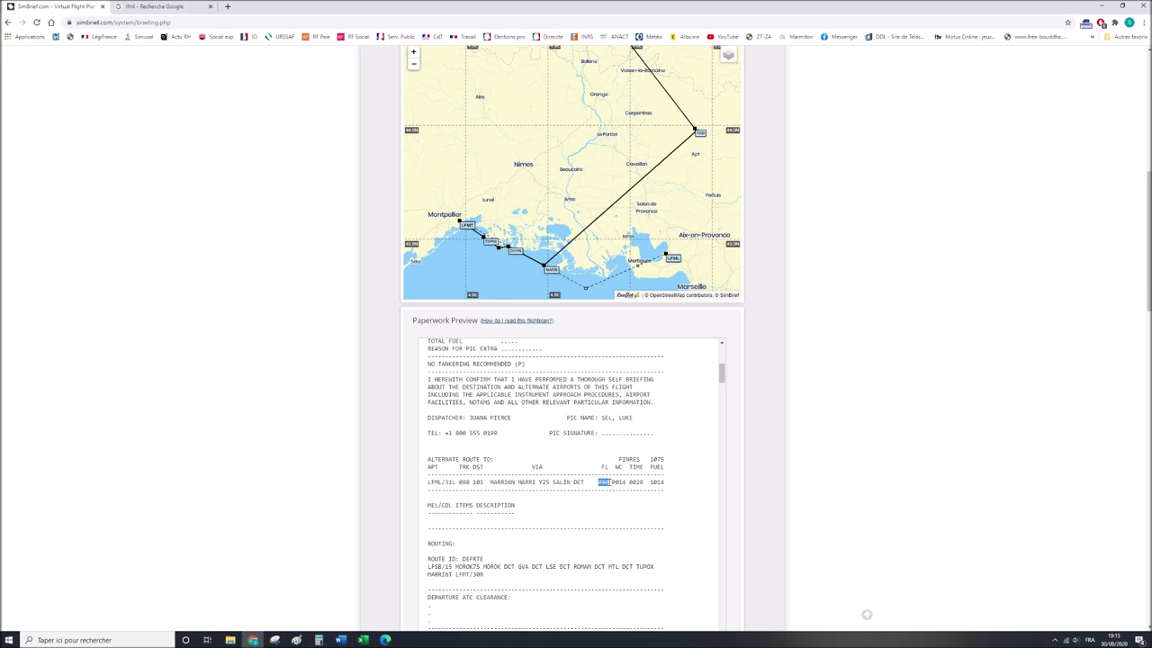
left_click_drag(612, 482, 628, 482)
left_click_drag(628, 483, 665, 483)
left_click(686, 476)
Read the full LFSB to LFMT route in the OFP's routing section.
scroll(557, 484, "down", 2)
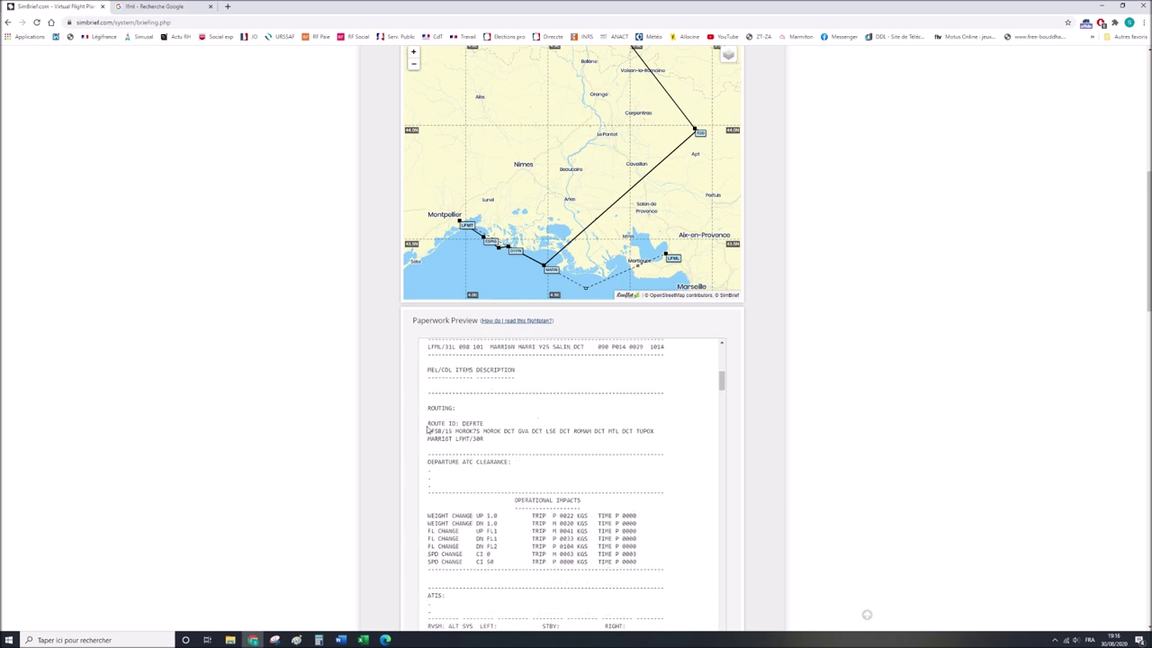
left_click_drag(428, 432, 515, 442)
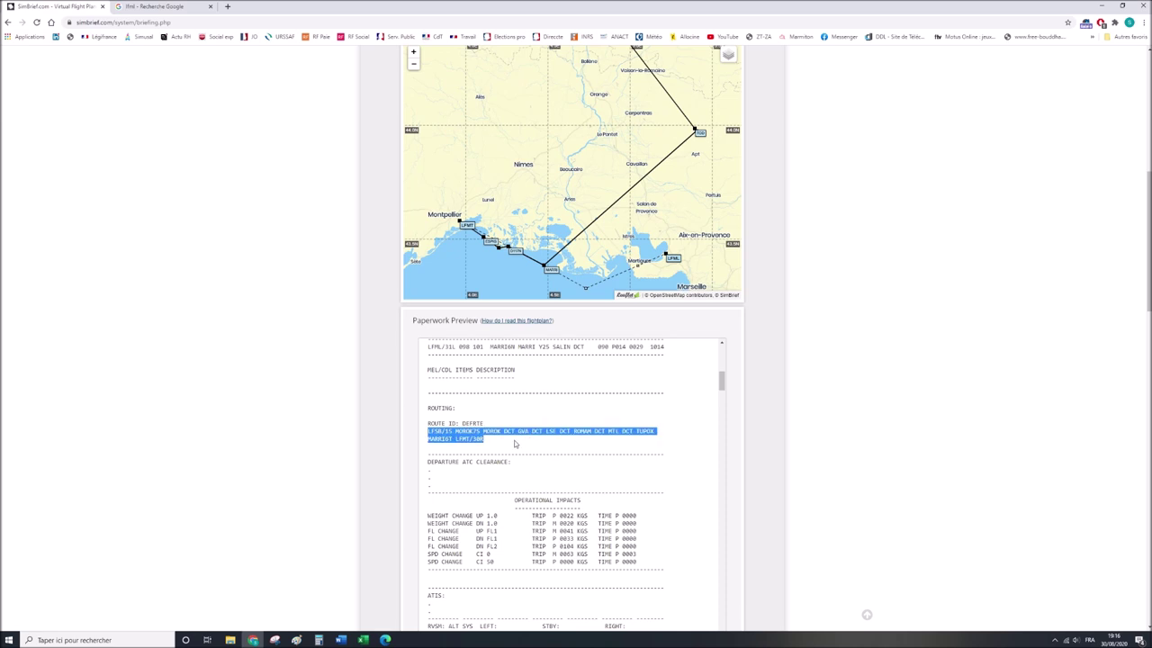
left_click(515, 443)
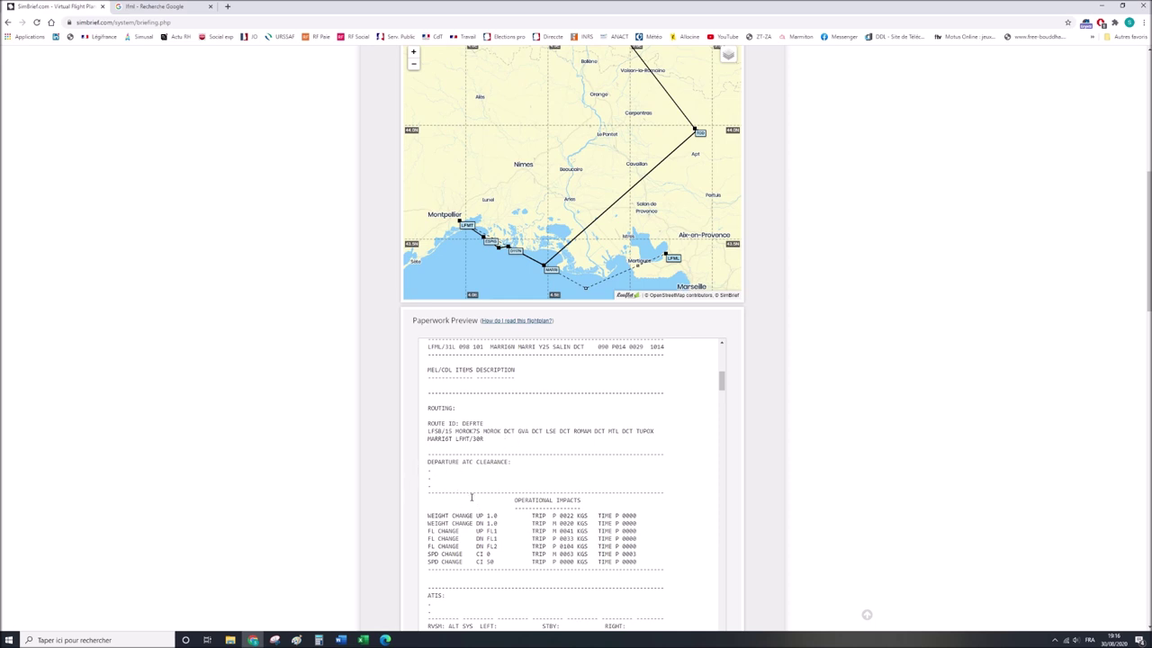
Examine the trip fuel impact of increasing or decreasing the weight by 1.0 in the operational impacts.
scroll(471, 497, "down", 2)
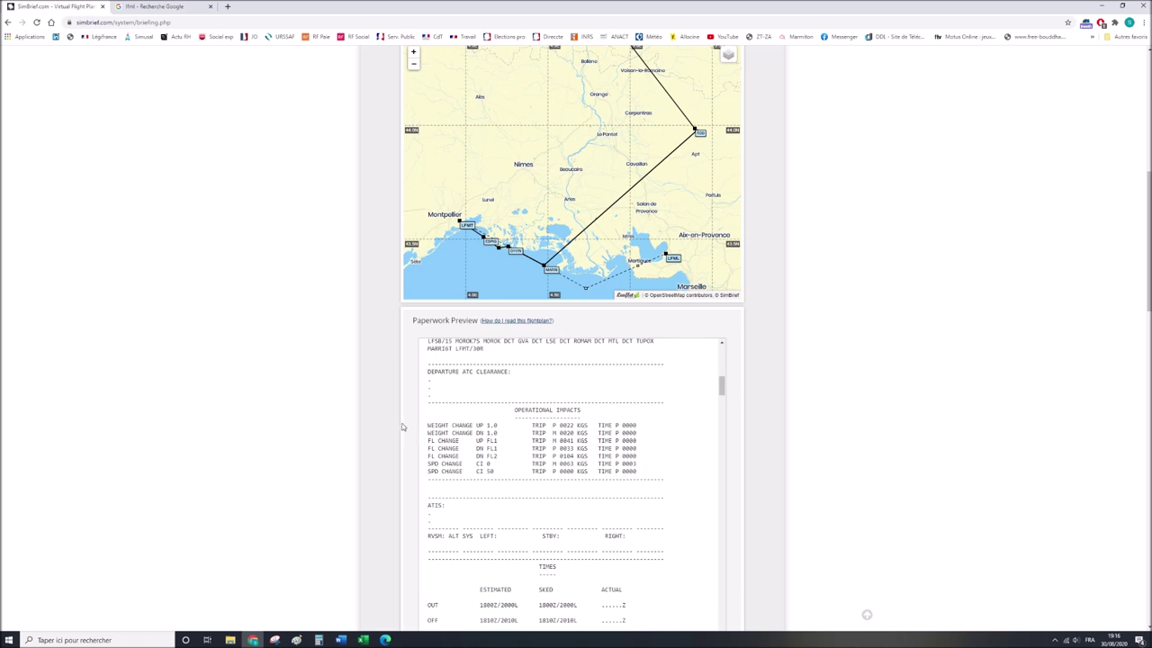
left_click_drag(427, 426, 498, 428)
left_click_drag(533, 424, 589, 425)
left_click_drag(429, 433, 500, 433)
left_click_drag(532, 432, 589, 430)
left_click(478, 435)
Examine the trip fuel impact of the flight level changes UP FL1, DN FL1 and DN FL2.
left_click_drag(428, 440, 500, 440)
left_click_drag(533, 442, 589, 441)
left_click_drag(428, 448, 498, 449)
mouse_move(533, 448)
left_mouse_down()
mouse_move(589, 449)
mouse_move(536, 448)
mouse_move(546, 449)
left_mouse_up()
left_click_drag(429, 456, 497, 456)
mouse_move(532, 457)
left_mouse_down()
mouse_move(590, 454)
mouse_move(530, 456)
left_mouse_up()
Examine the fuel and time impact of the speed changes to CI 0 and CI 50.
left_click(430, 464)
left_click_drag(430, 463, 492, 466)
left_click_drag(531, 464, 589, 468)
left_click_drag(597, 463, 637, 464)
left_click_drag(428, 471, 637, 472)
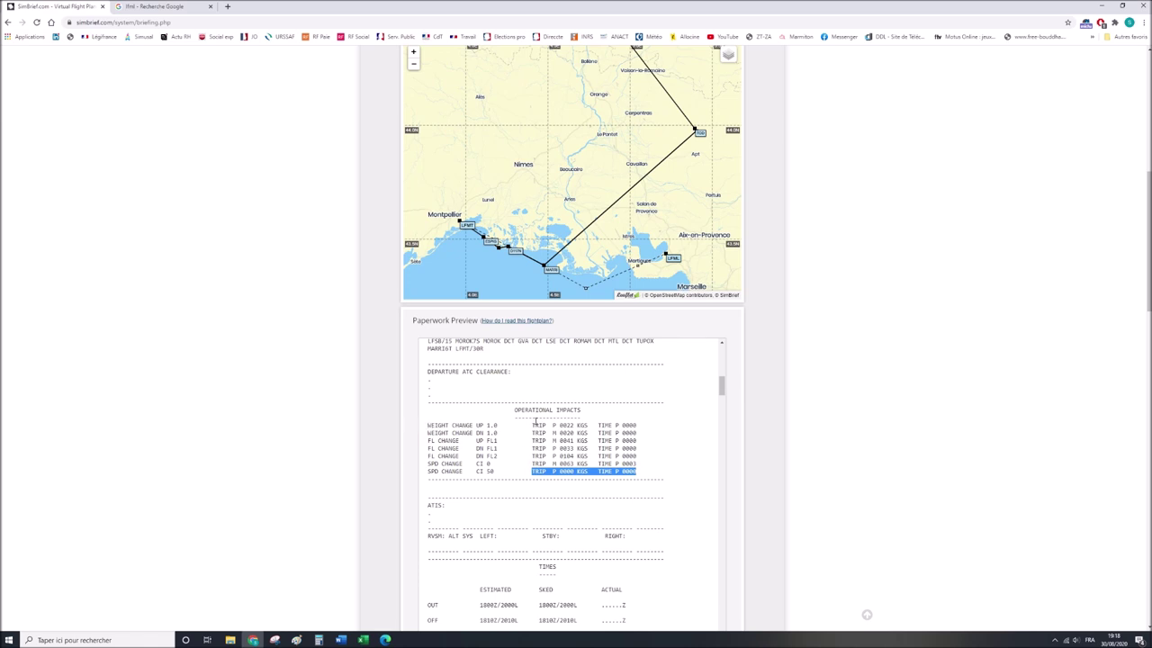
Find the times section and review the estimated, scheduled and actual OUT and OFF times.
scroll(536, 423, "down", 2)
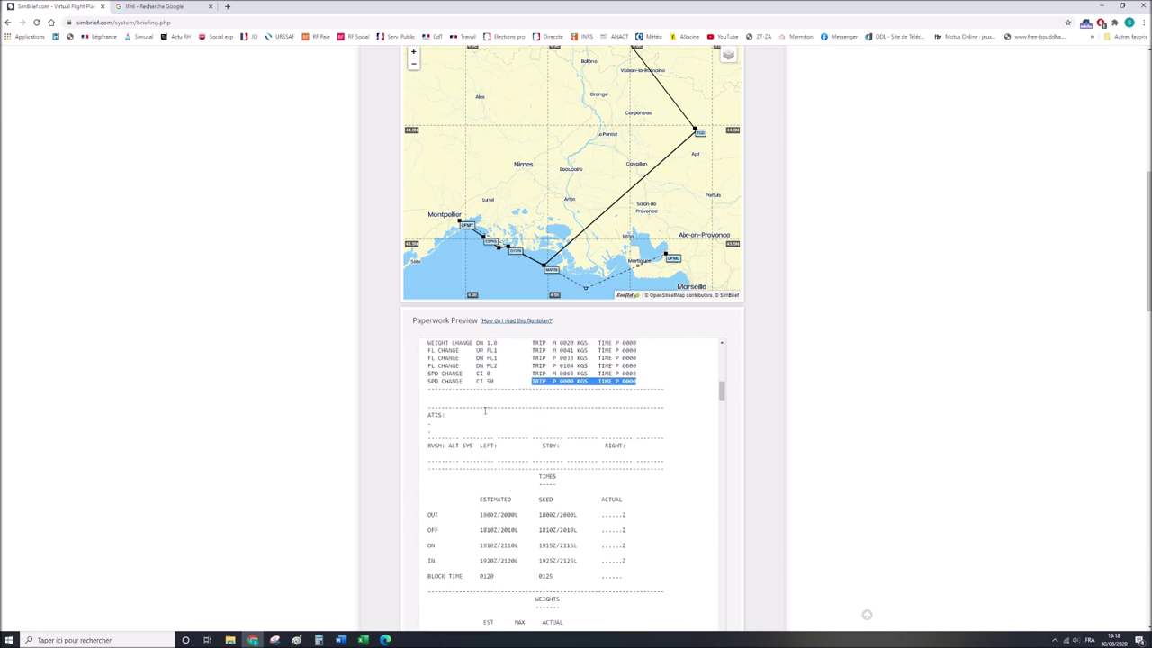
scroll(521, 459, "down", 2)
scroll(520, 461, "down", 1)
scroll(807, 505, "down", 1)
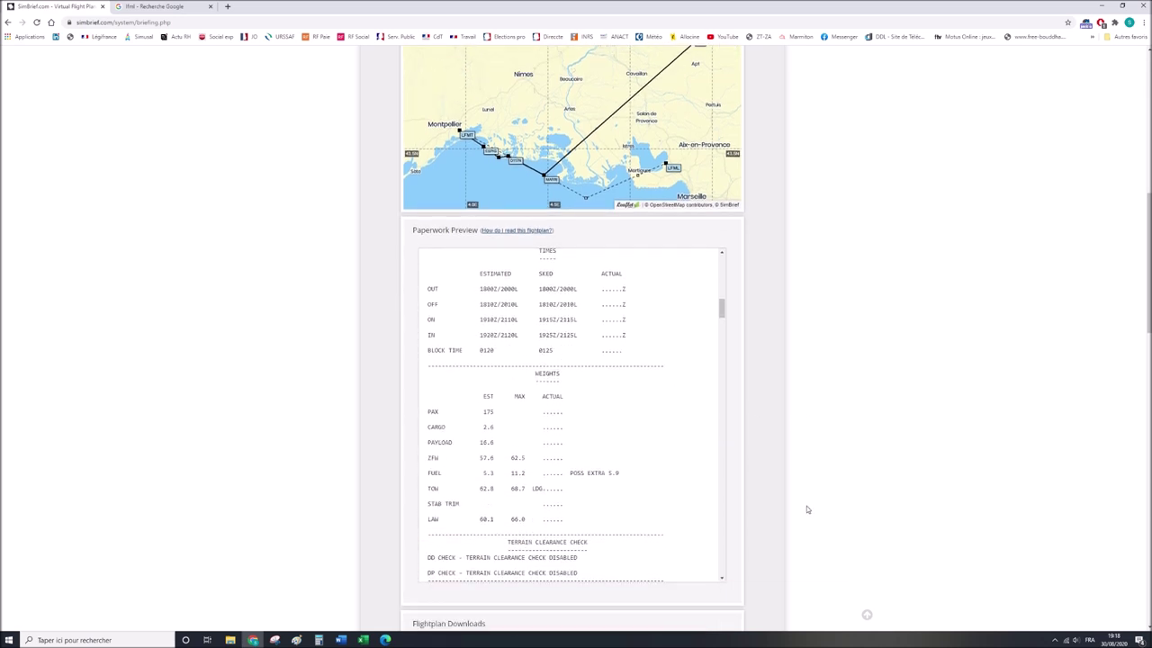
left_click_drag(723, 312, 722, 310)
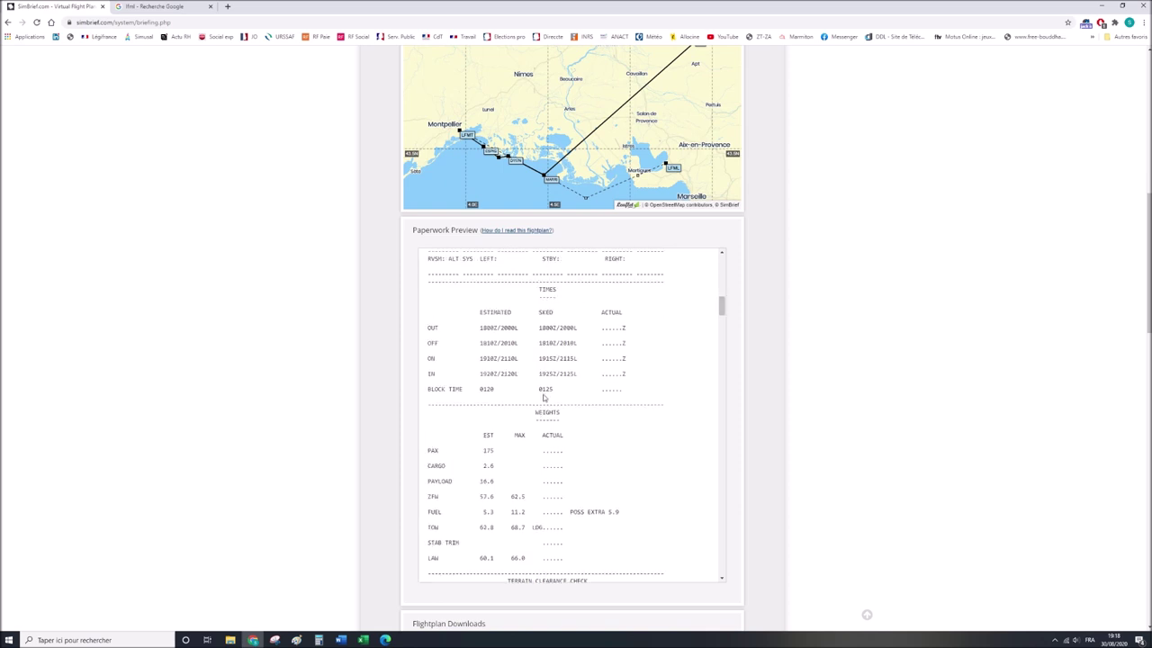
left_click_drag(428, 327, 630, 329)
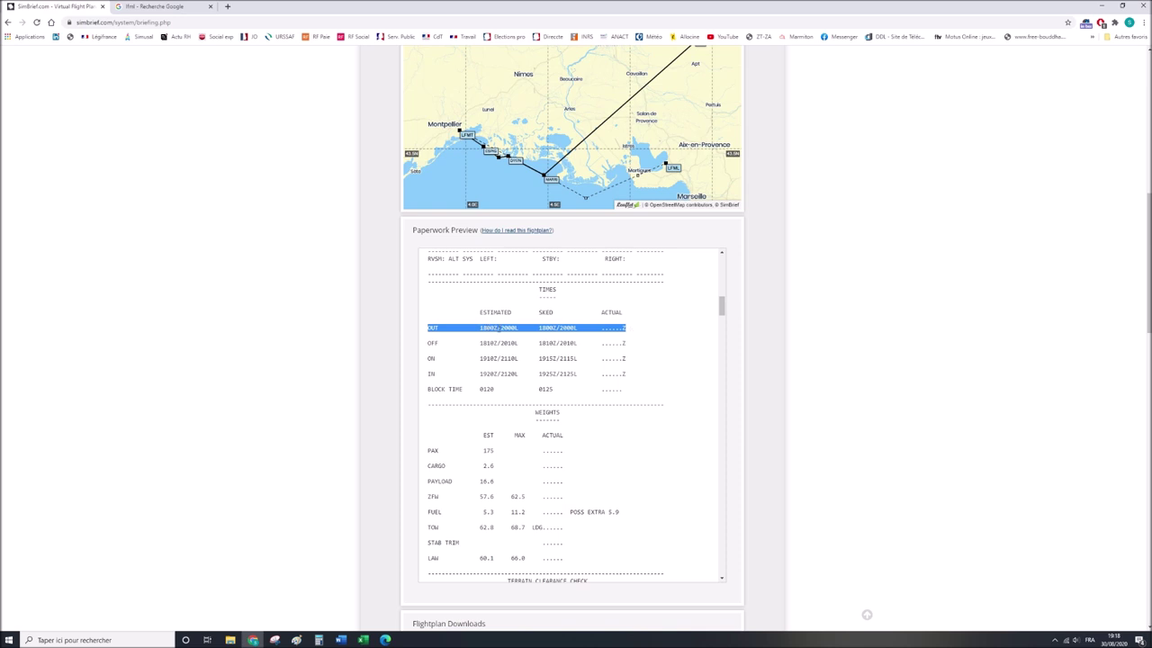
left_click_drag(479, 327, 519, 329)
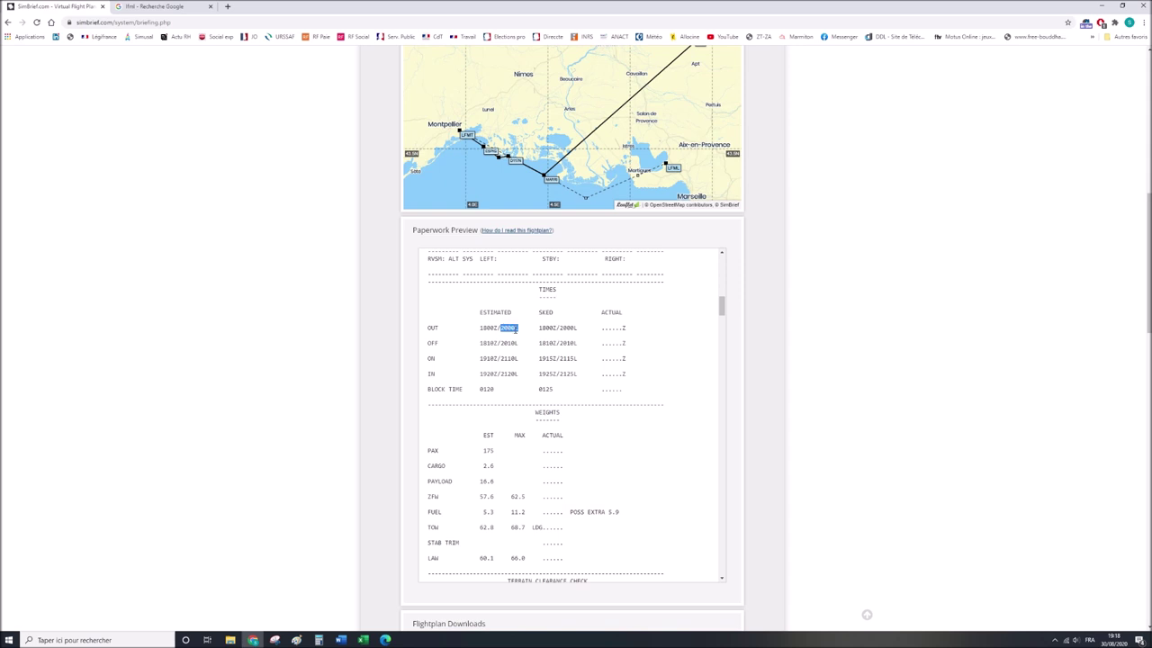
left_click(533, 326)
left_click_drag(539, 327, 625, 327)
left_click_drag(428, 343, 496, 344)
left_click_drag(500, 343, 624, 343)
Review the estimated, scheduled and actual ON and IN times.
left_click_drag(428, 358, 439, 359)
left_click_drag(480, 358, 519, 358)
left_click_drag(539, 358, 557, 358)
left_click_drag(560, 358, 624, 358)
left_click_drag(427, 373, 495, 374)
left_click(480, 373)
left_click_drag(479, 374, 519, 374)
left_click(549, 358)
left_click_drag(559, 373, 625, 373)
Read the estimated, scheduled and actual block time entries.
double_click(478, 389)
left_click_drag(539, 389, 623, 389)
left_click(568, 453)
Review the passenger, cargo and payload lines in the weights section, including the blank actual fields.
left_click_drag(427, 449, 495, 452)
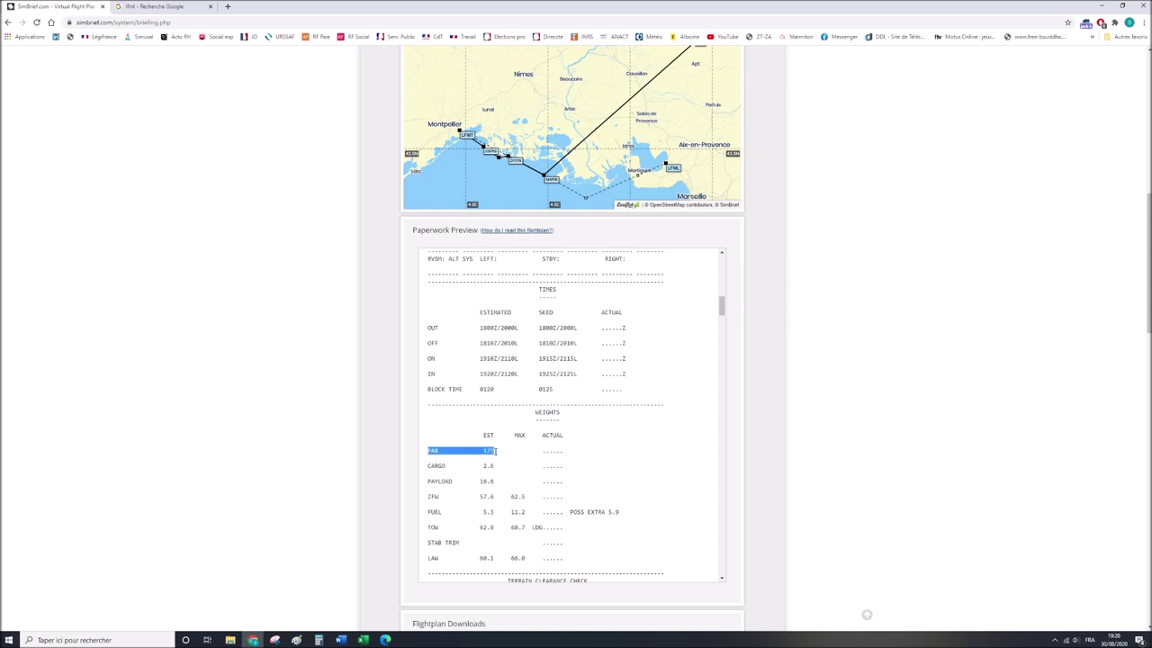
left_click_drag(543, 452, 564, 452)
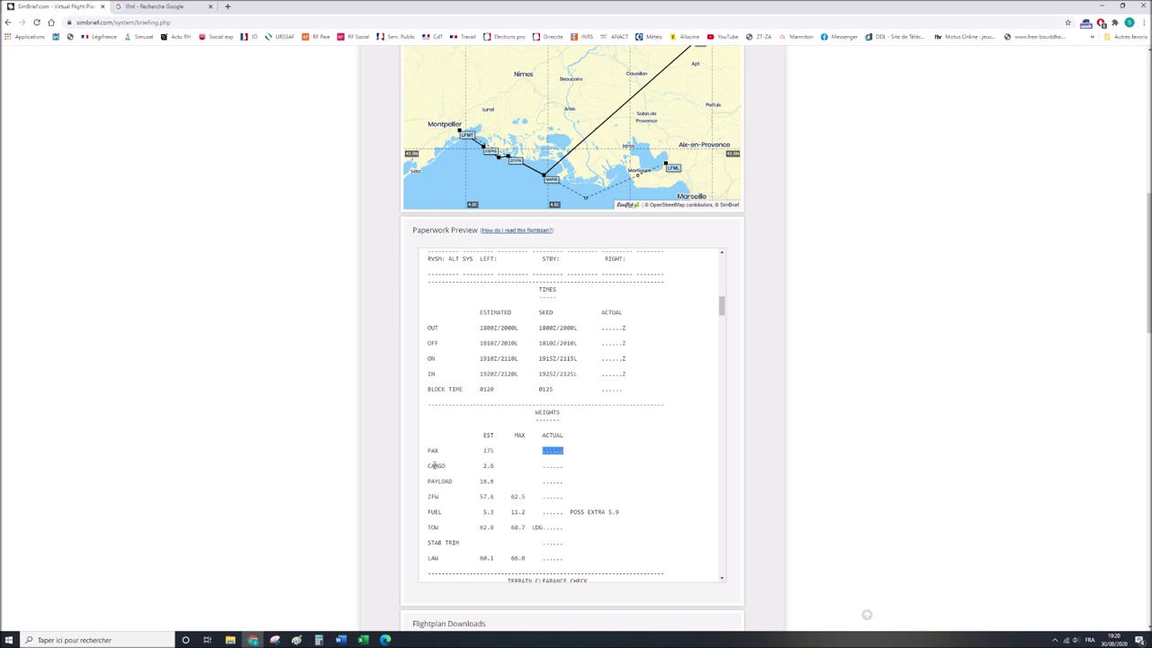
left_click_drag(428, 465, 495, 465)
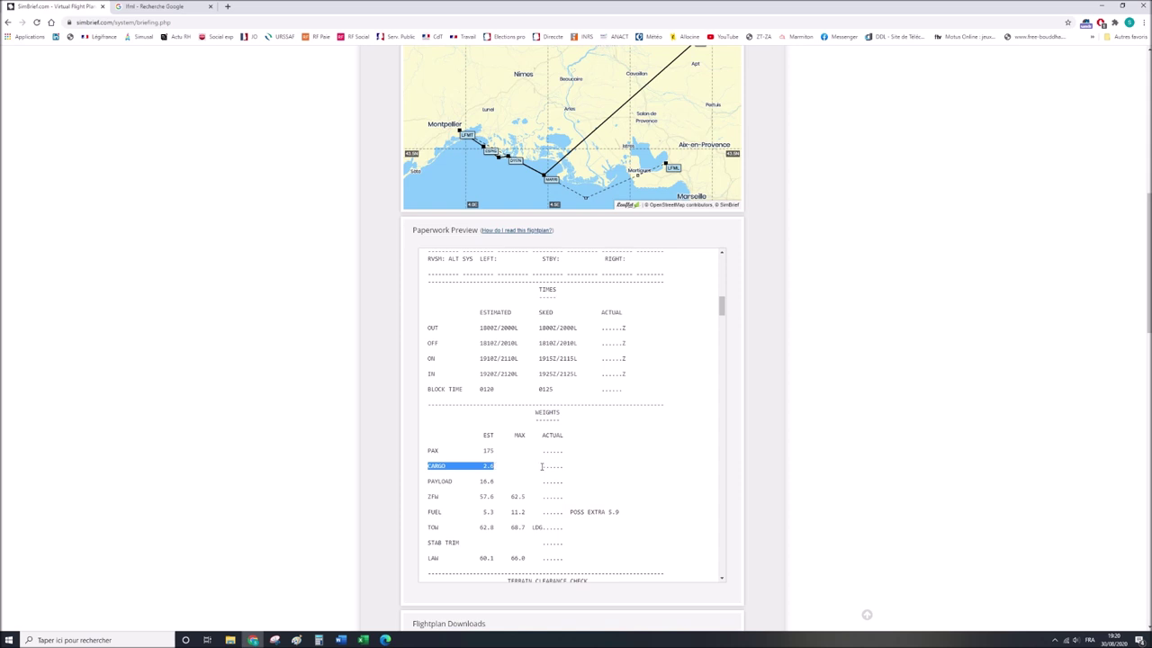
left_click_drag(543, 465, 564, 465)
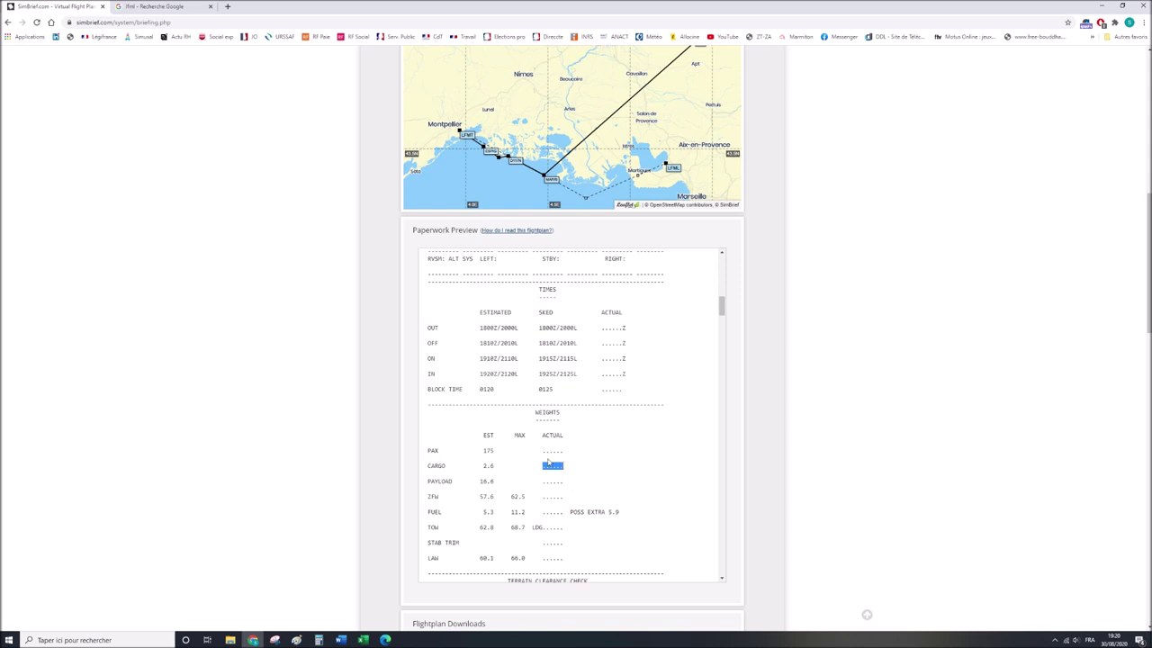
left_click_drag(428, 482, 496, 481)
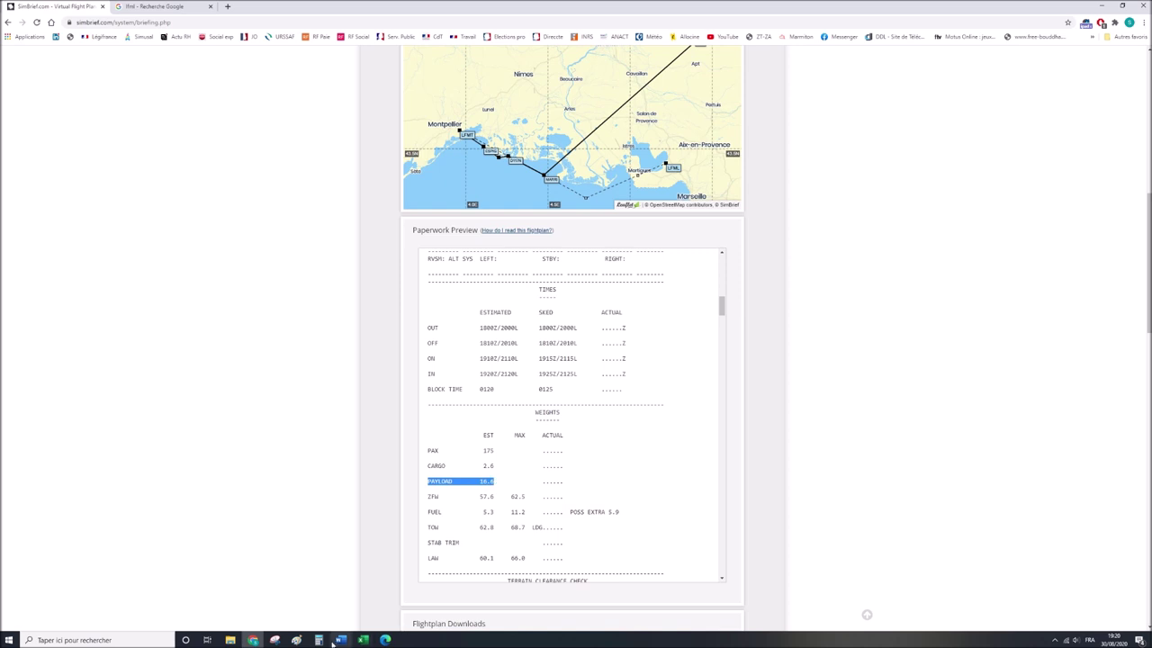
Switch to Calculator and compute the payload as 175 × 80, then add 2600.
left_click(319, 640)
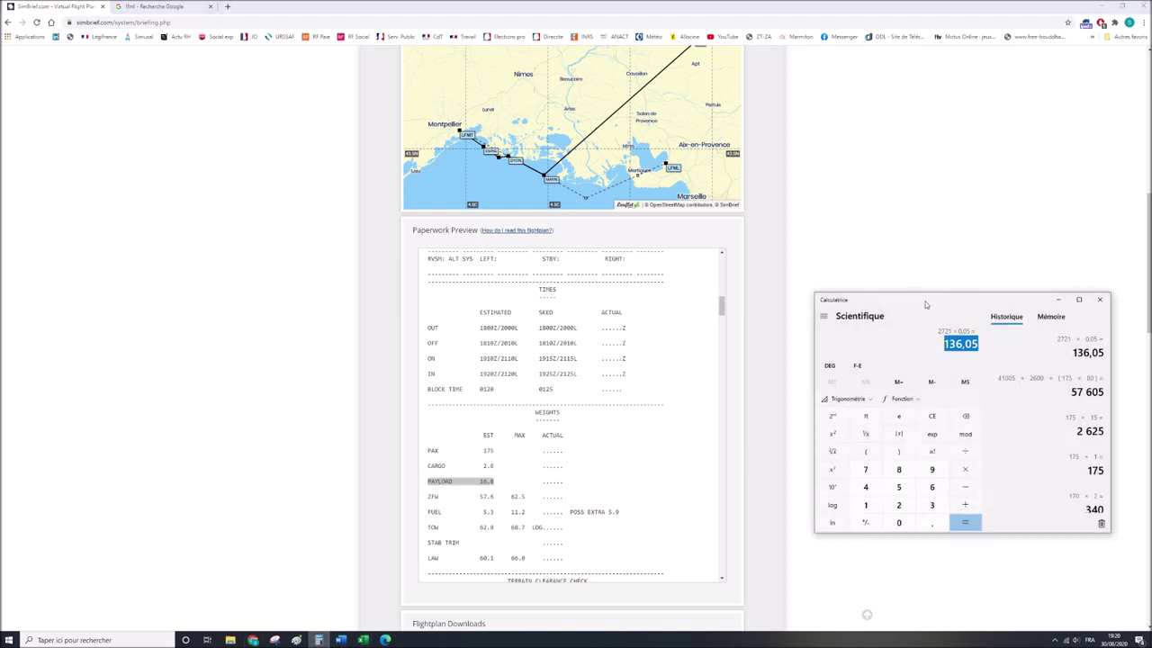
type("175*")
type("80")
key("Return")
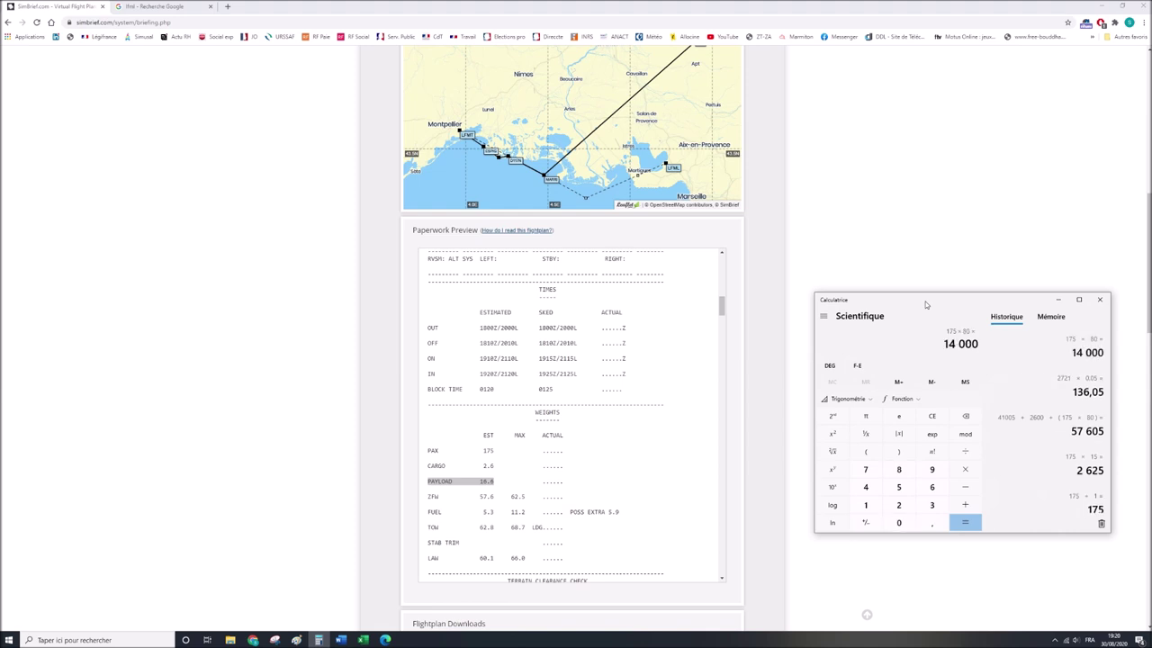
type("+2600")
key("Return")
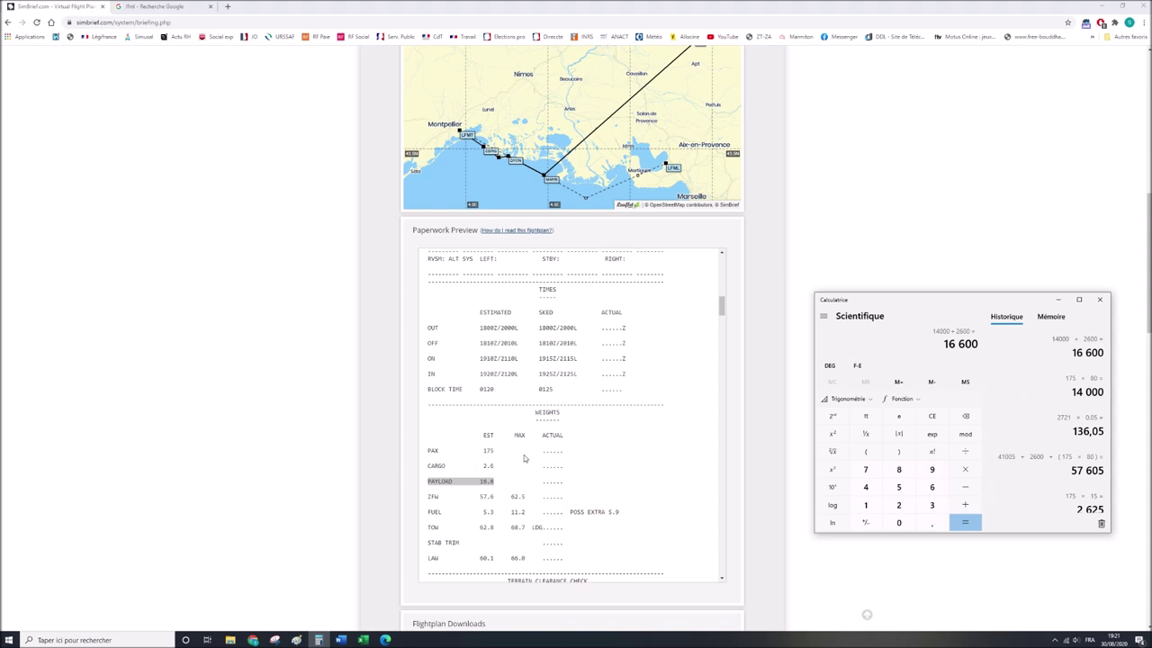
Check the blank actual payload field and the estimated and maximum ZFW in the weights section.
left_click_drag(543, 482, 564, 485)
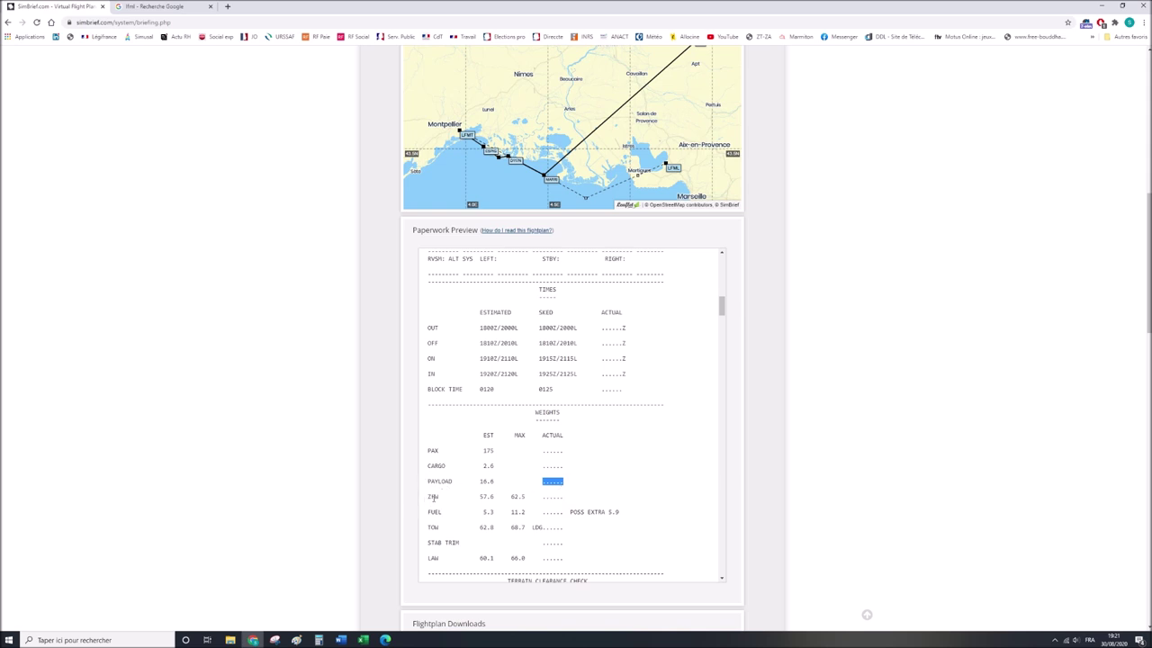
left_click_drag(478, 496, 494, 497)
left_click_drag(509, 497, 526, 497)
Compare the estimated fuel weight with the block fuel in the planned fuel table.
left_click_drag(427, 511, 500, 512)
scroll(537, 525, "up", 2)
scroll(538, 525, "up", 5)
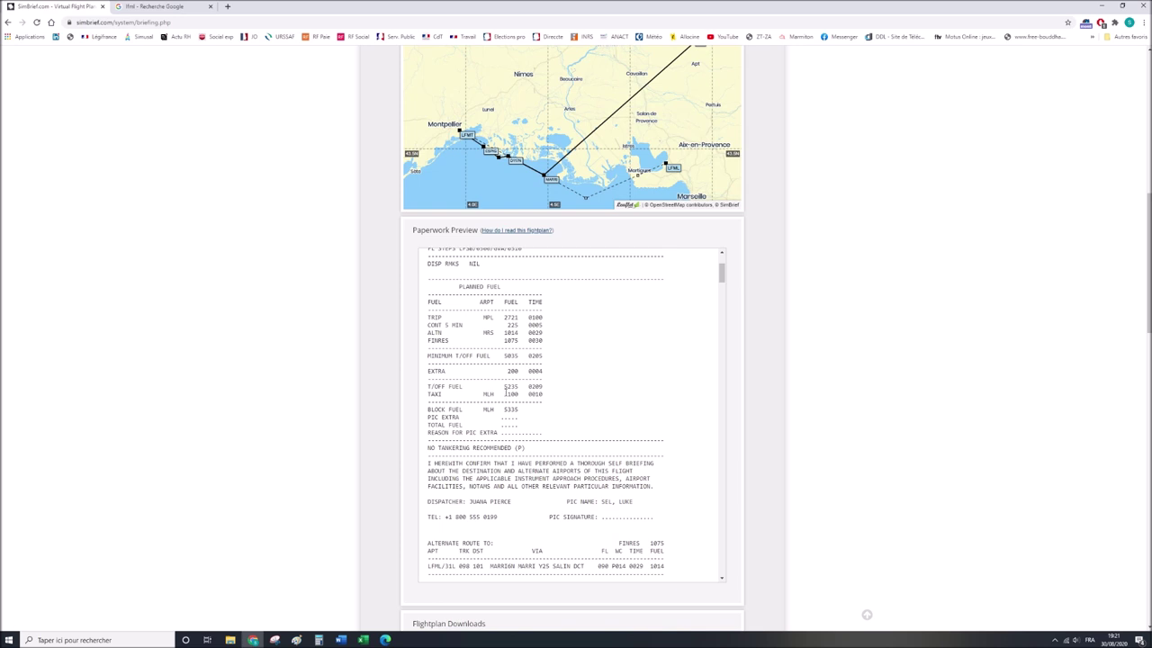
double_click(506, 410)
scroll(493, 527, "down", 8)
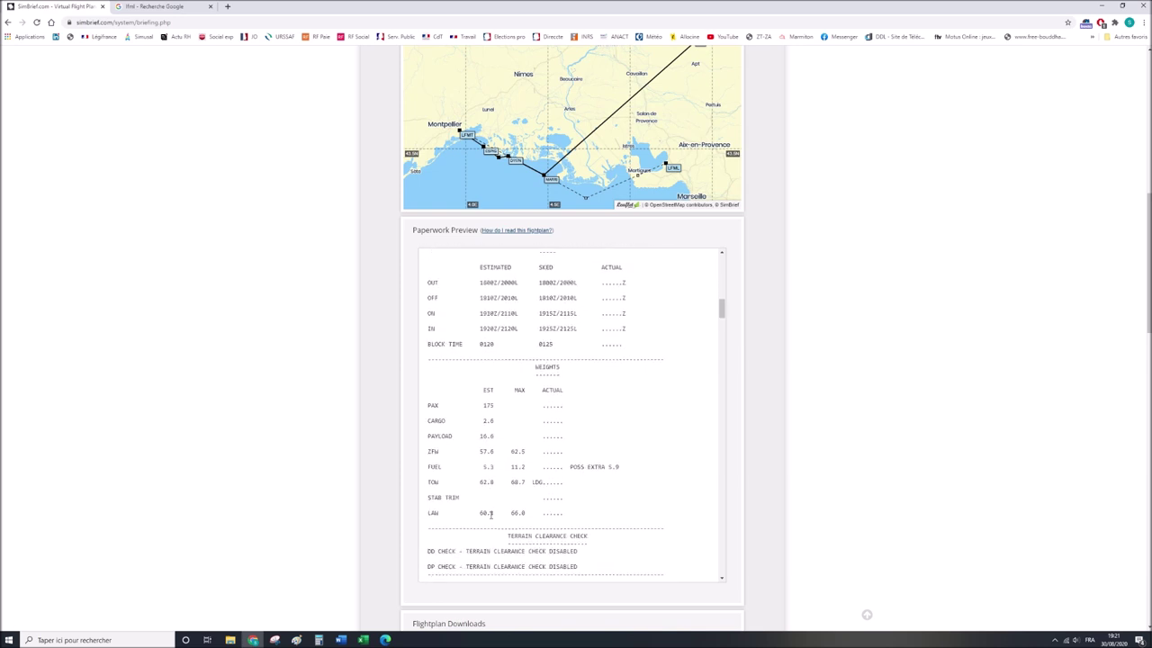
Review the maximum and possible extra fuel, the takeoff weight, stab trim and landing weight lines.
left_click_drag(511, 466, 619, 466)
left_click_drag(479, 482, 529, 482)
left_click_drag(532, 482, 546, 482)
left_click_drag(436, 514, 562, 498)
scroll(586, 526, "down", 3)
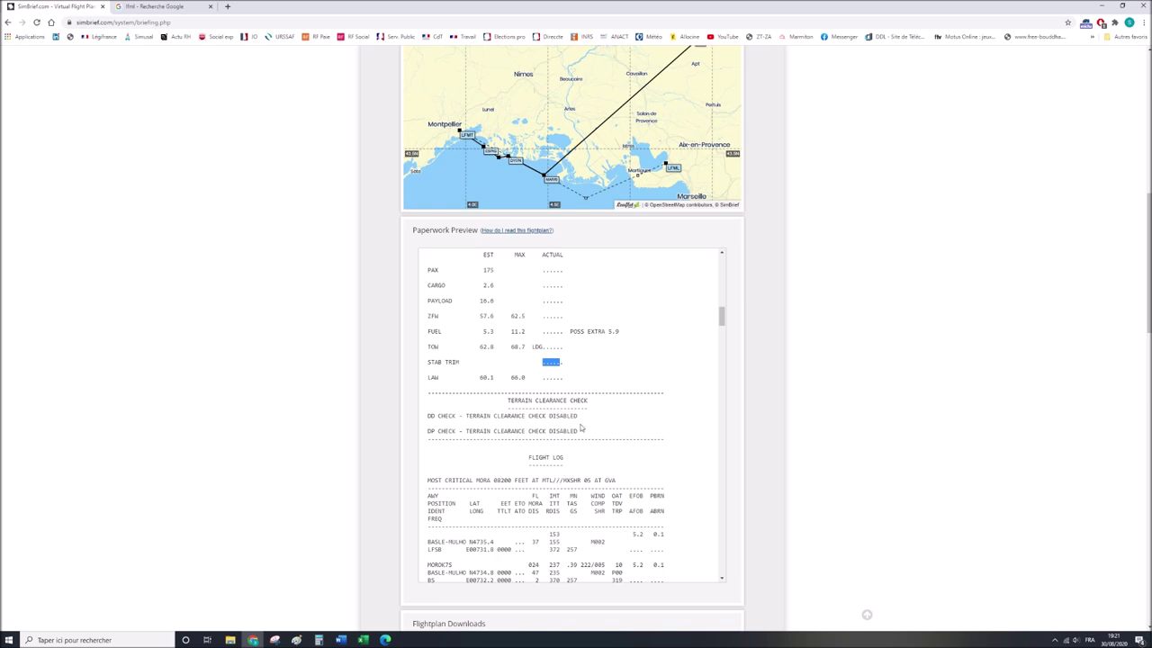
Read the most critical MORA altitude and its waypoint at the head of the flight log.
scroll(536, 450, "down", 3)
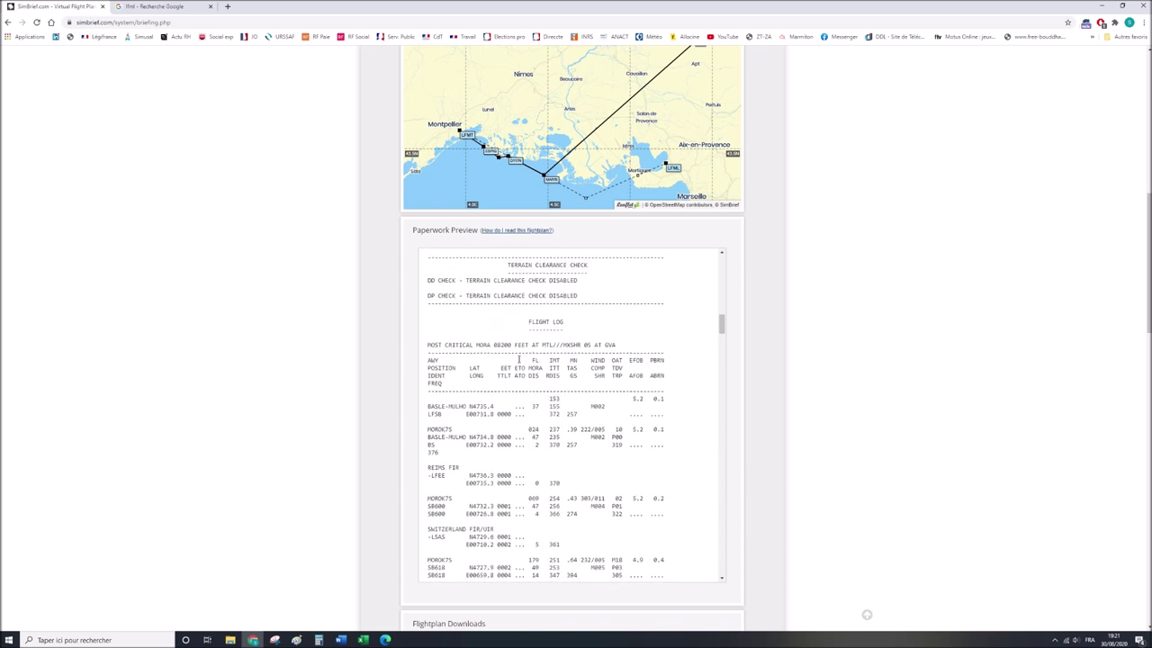
scroll(520, 359, "down", 1)
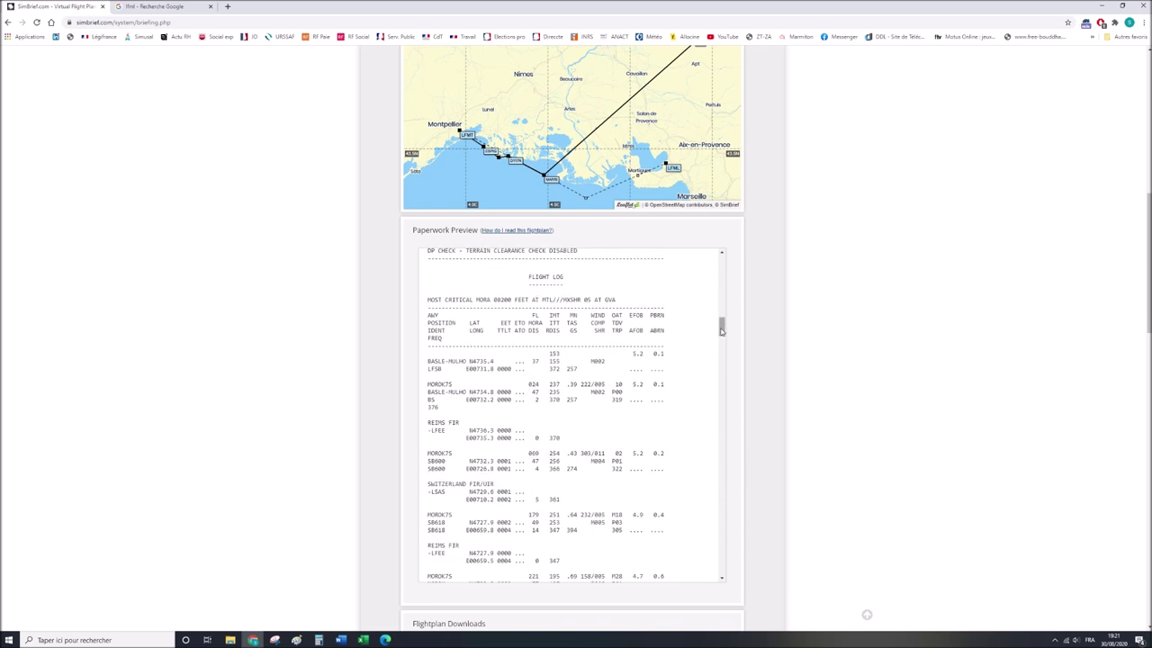
left_click_drag(721, 329, 721, 331)
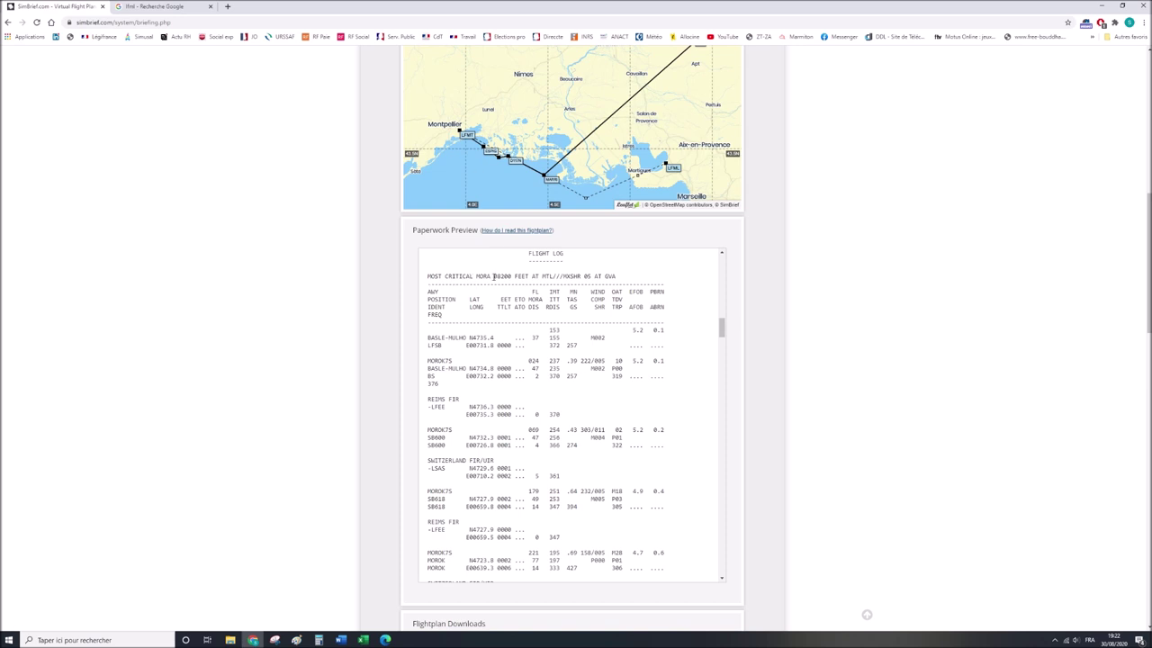
left_click_drag(494, 277, 554, 277)
left_click_drag(427, 276, 491, 277)
double_click(548, 276)
Locate the MTL waypoint on the route map and view its position along the whole route.
scroll(878, 310, "up", 4)
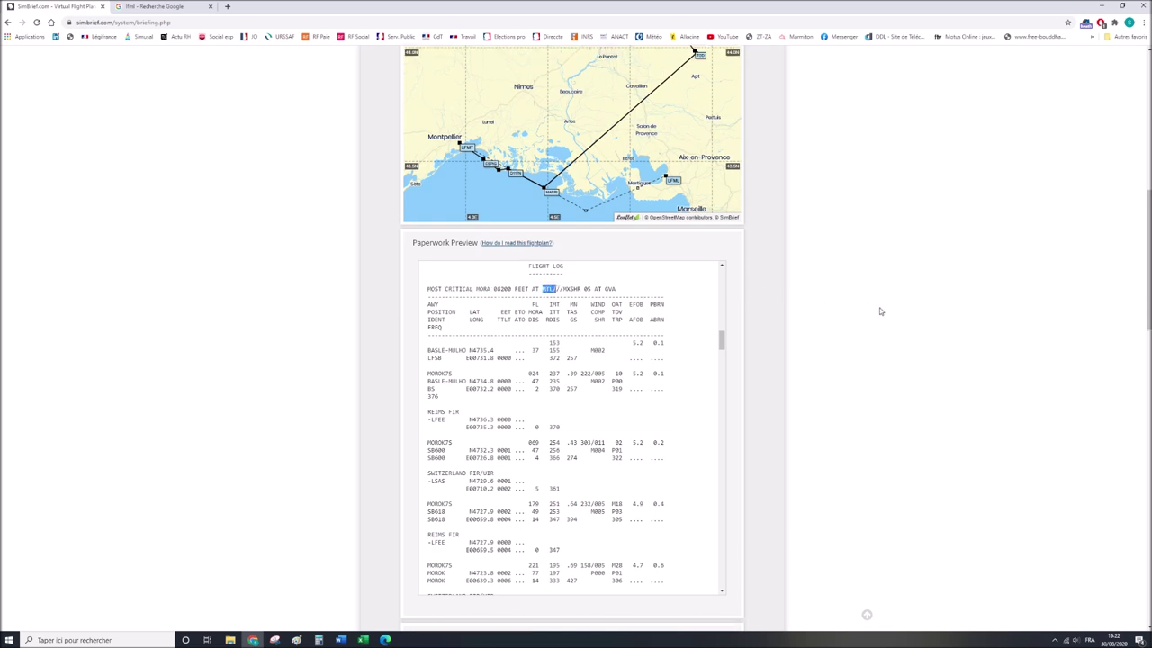
left_click_drag(700, 244, 663, 334)
left_click_drag(558, 180, 560, 255)
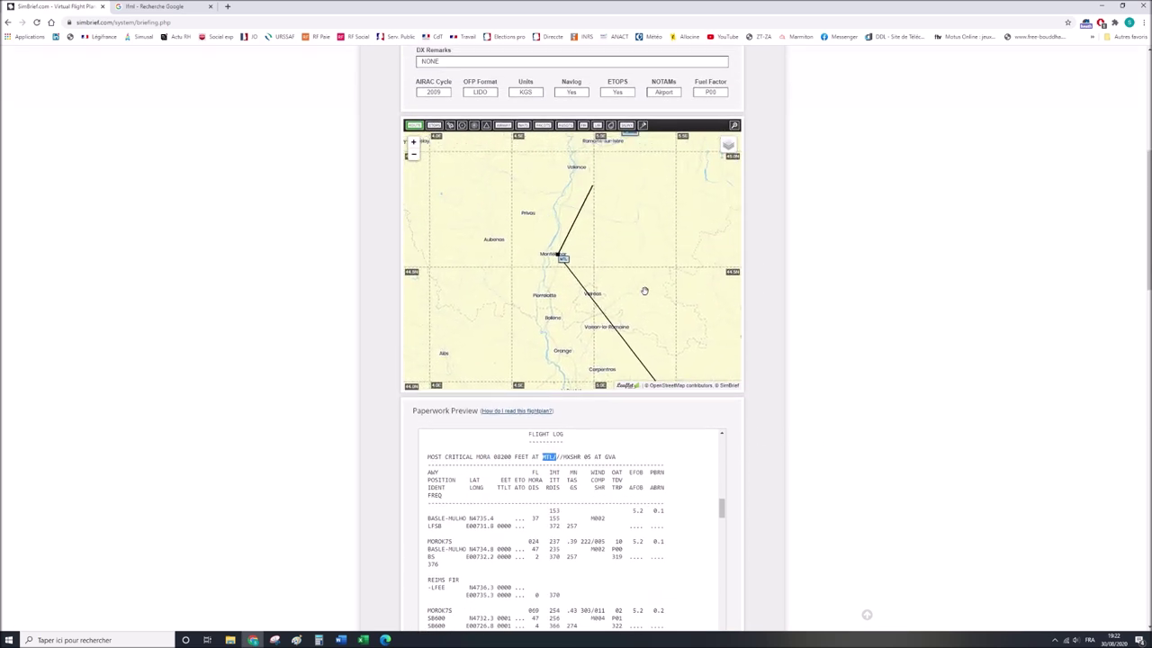
scroll(565, 262, "down", 1)
mouse_move(636, 287)
left_mouse_down()
mouse_move(666, 245)
mouse_move(628, 269)
left_mouse_up()
scroll(664, 247, "down", 1)
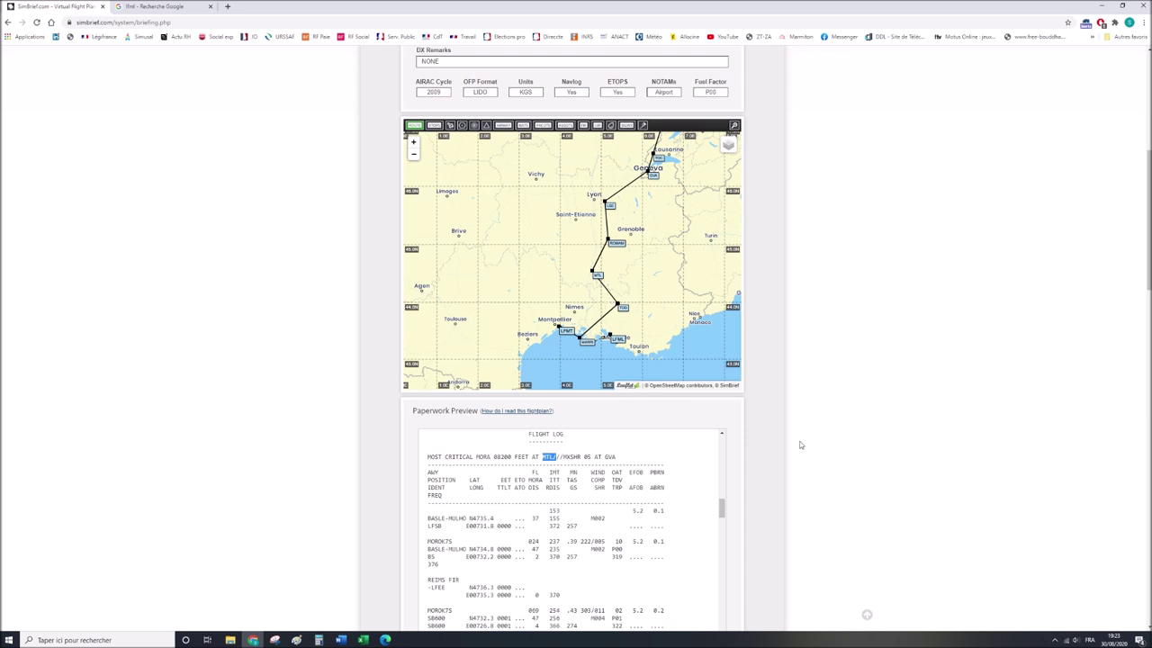
Read the MORA altitude and the maximum shear value with its waypoint in the flight log header line.
scroll(798, 442, "down", 3)
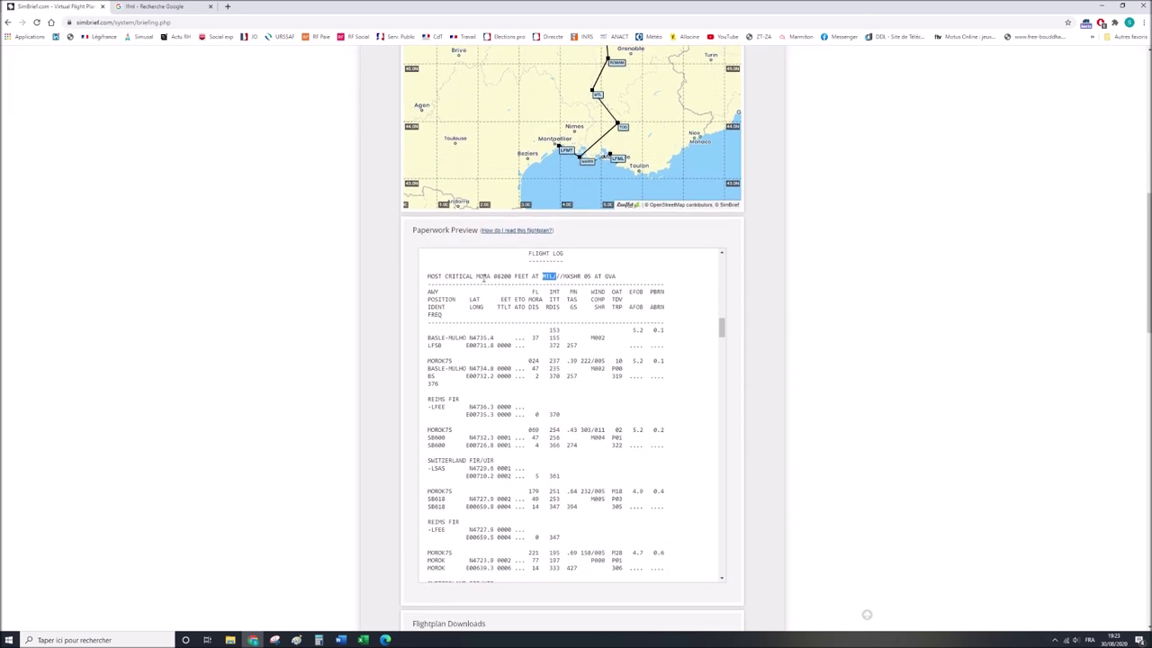
left_click_drag(492, 277, 512, 276)
left_click_drag(563, 276, 619, 278)
left_click(570, 277)
left_click_drag(564, 277, 580, 278)
double_click(586, 276)
left_click_drag(594, 276, 619, 277)
Locate GVA on the route map and reread the complete critical MORA and maximum shear line.
scroll(792, 324, "up", 2)
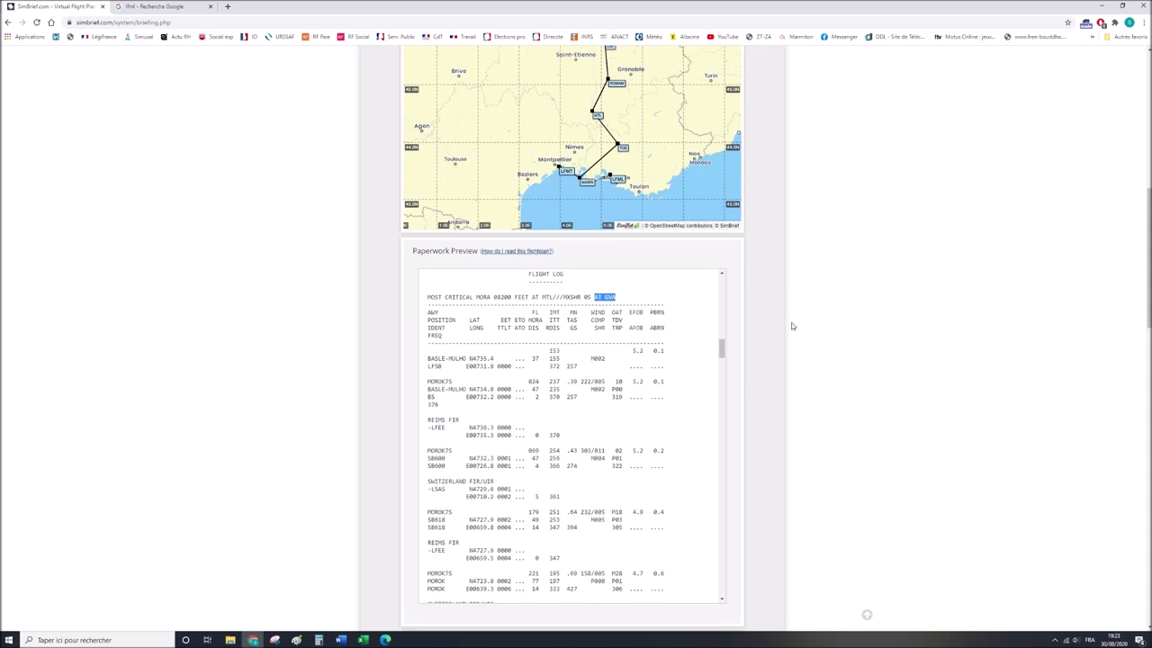
scroll(611, 235, "up", 2)
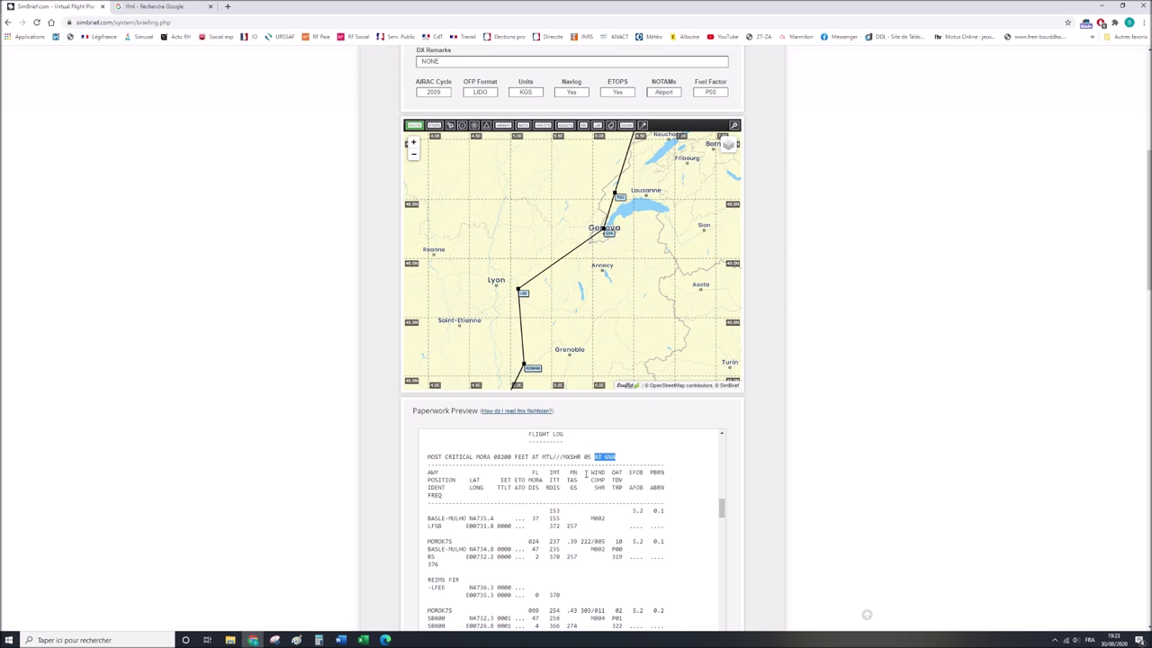
scroll(812, 481, "down", 1)
scroll(811, 481, "down", 1)
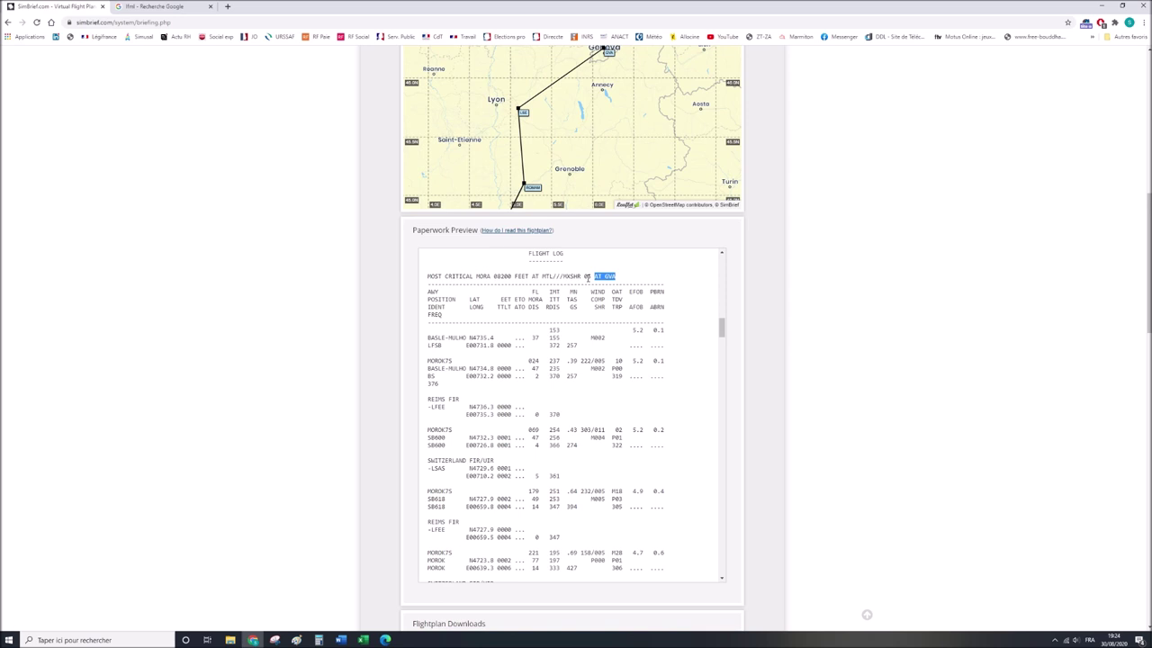
left_click(591, 276)
left_click_drag(427, 276, 618, 281)
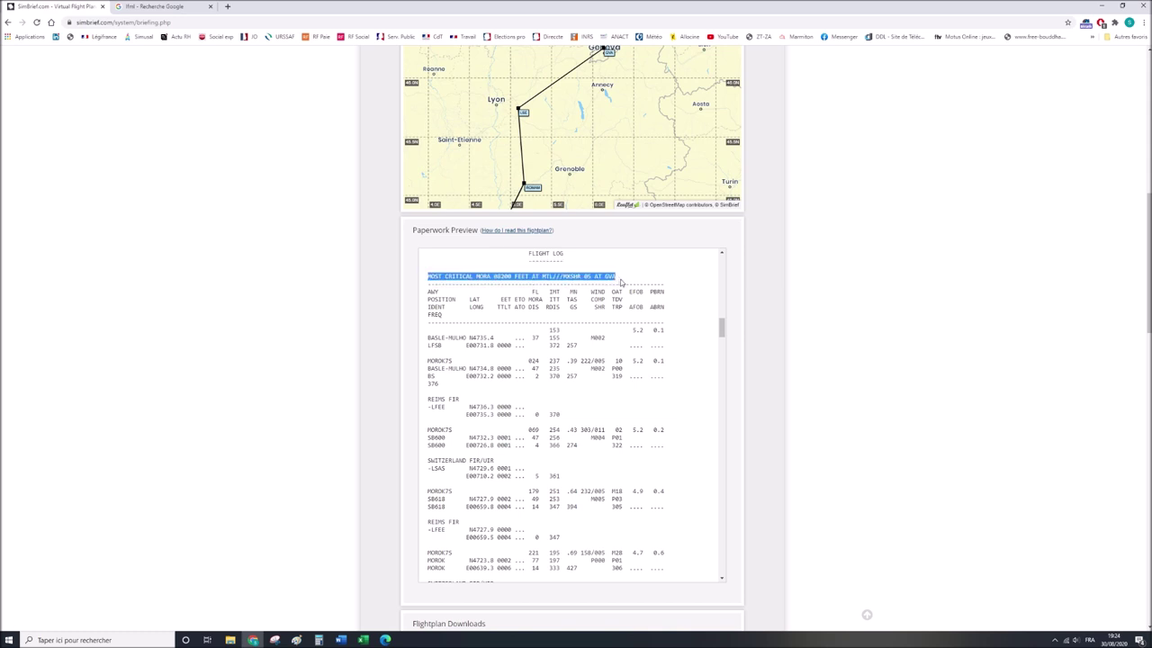
left_click(619, 281)
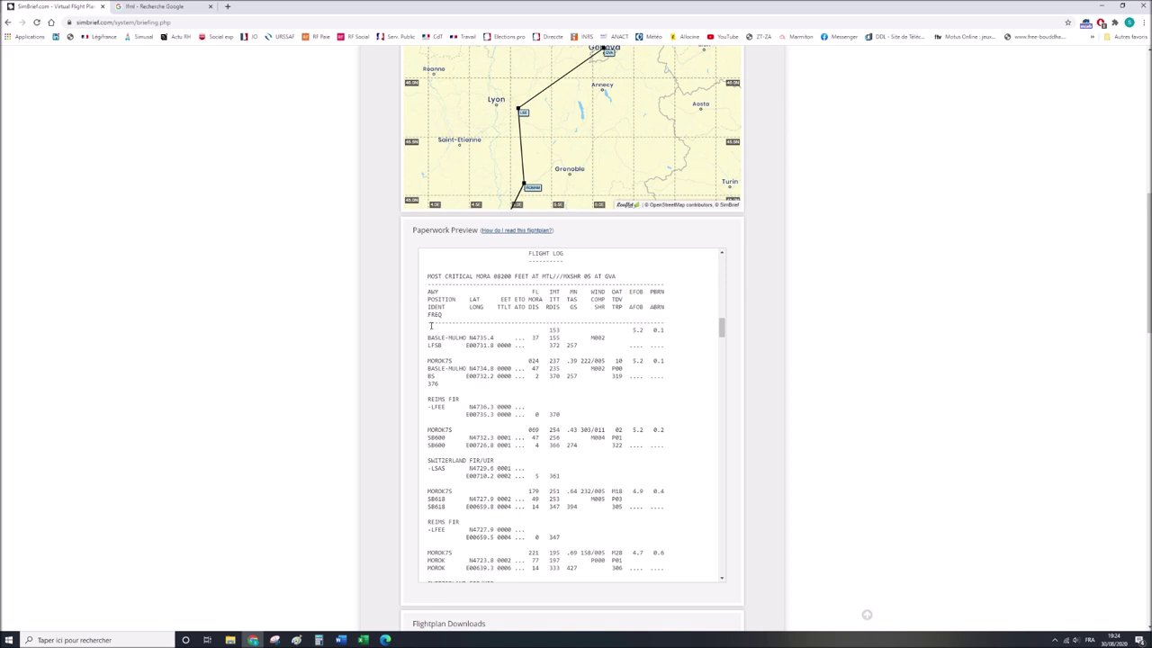
Read the airway, position, identifier and frequency entries for LFSB and the BS waypoint in the flight log.
scroll(442, 500, "down", 1)
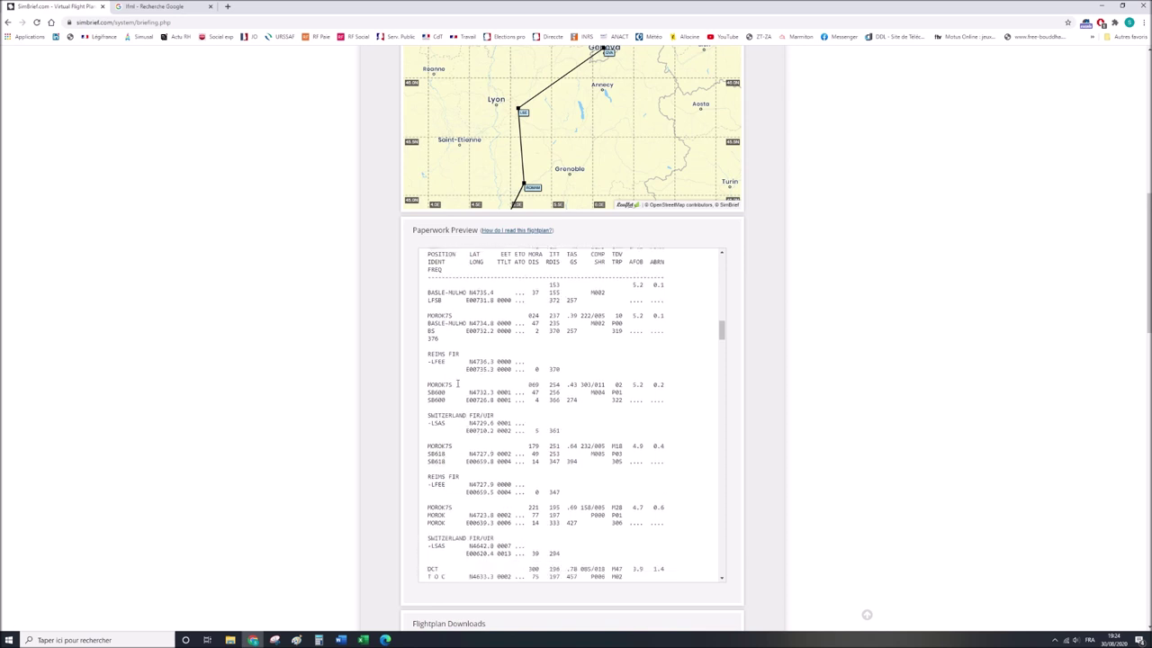
left_click_drag(428, 293, 442, 301)
double_click(434, 300)
left_click_drag(428, 315, 452, 316)
left_click_drag(428, 330, 439, 342)
Examine the identifiers and frequencies of the GVA and LSE waypoints further down the flight log.
scroll(450, 475, "down", 1)
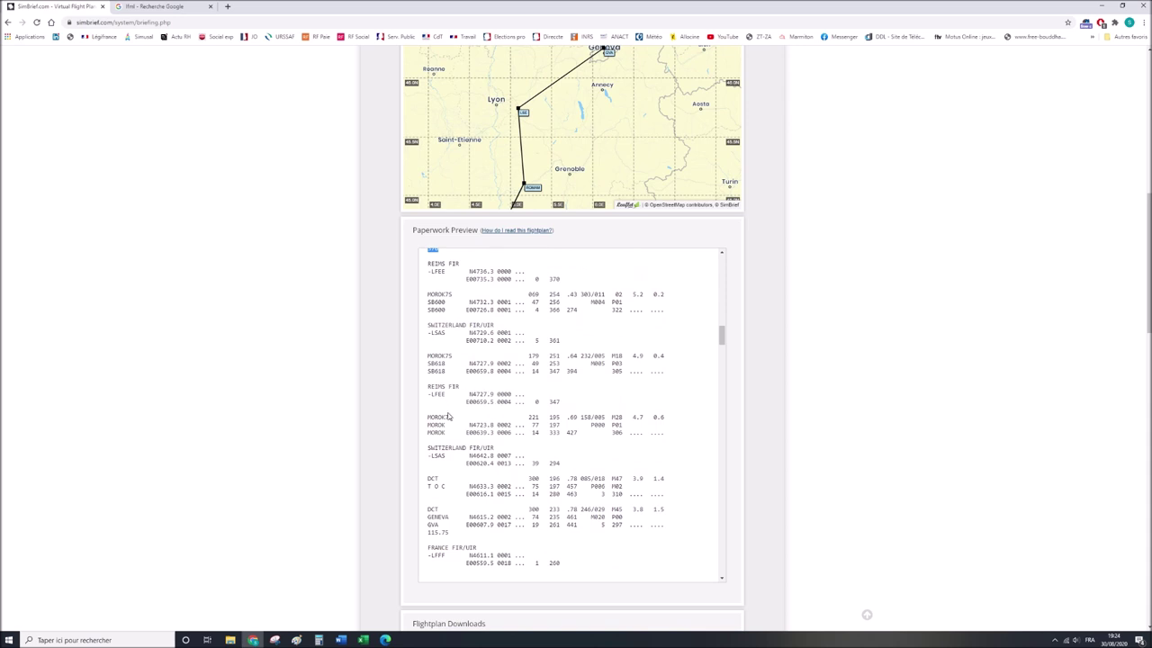
scroll(450, 418, "down", 1)
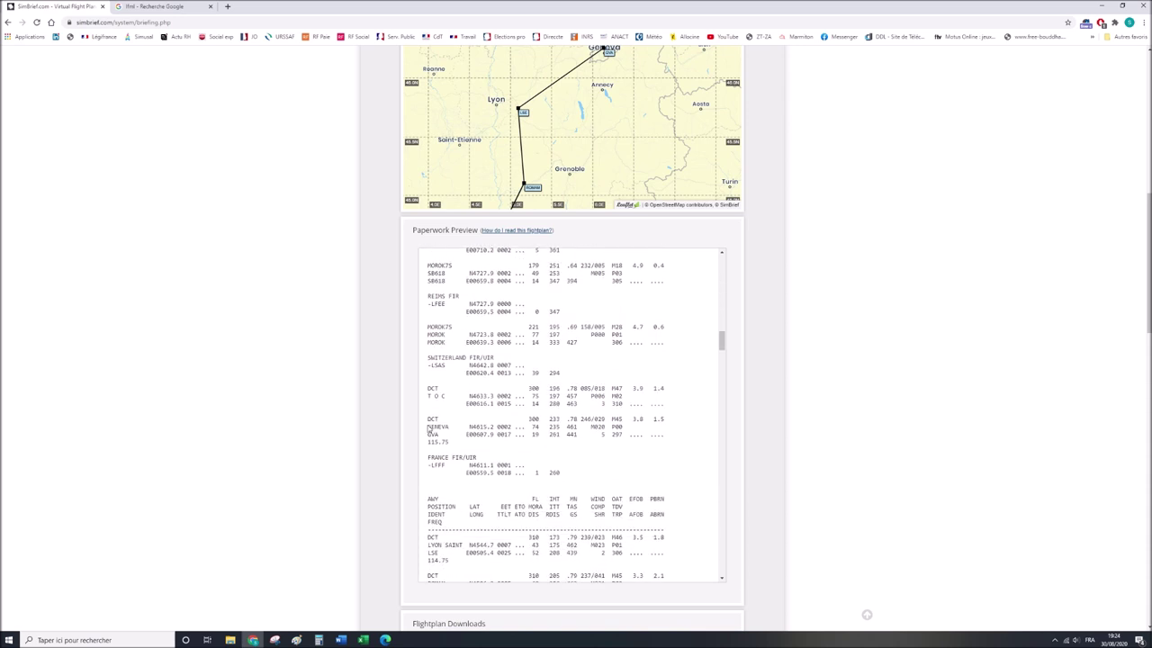
double_click(432, 434)
left_click_drag(428, 442, 450, 442)
scroll(473, 488, "down", 3)
mouse_move(429, 417)
left_mouse_down()
mouse_move(450, 425)
mouse_move(434, 418)
left_mouse_up()
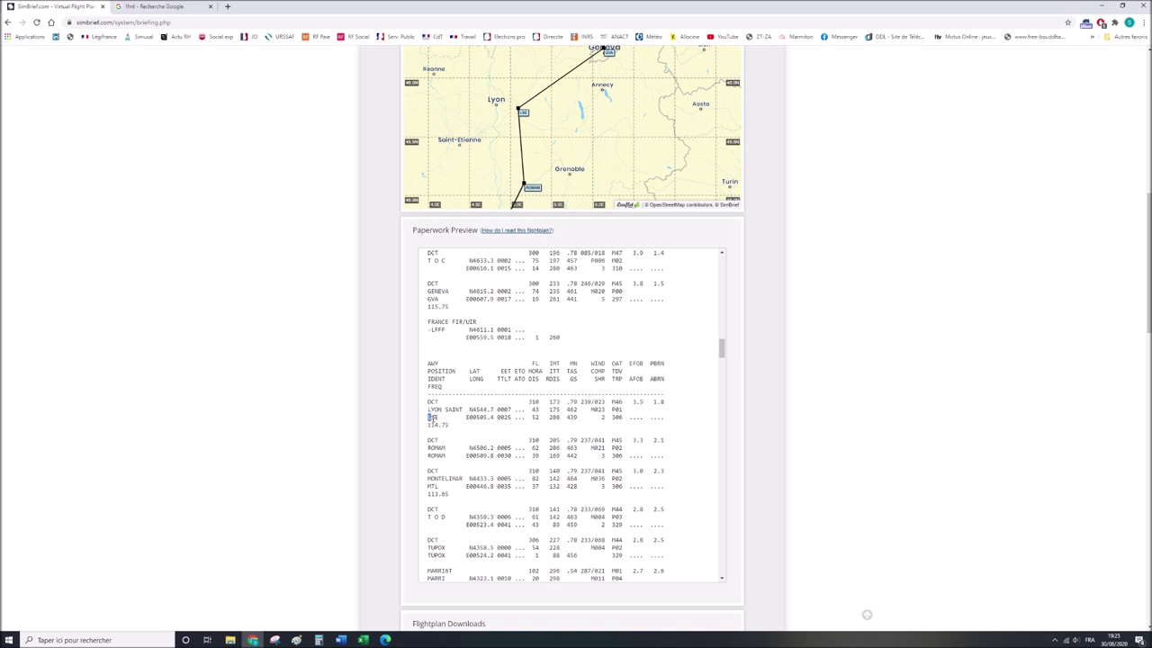
left_click(430, 418)
Return to the start of the flight log and read the leg and total elapsed times for SB600.
scroll(451, 429, "up", 5)
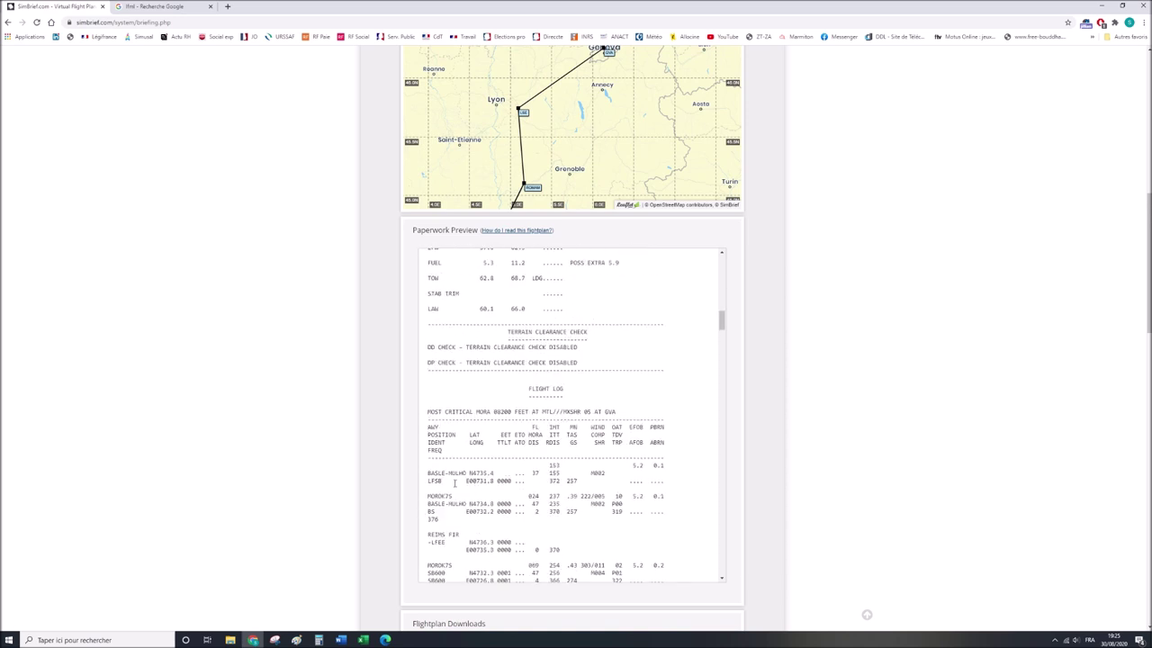
scroll(455, 405, "down", 2)
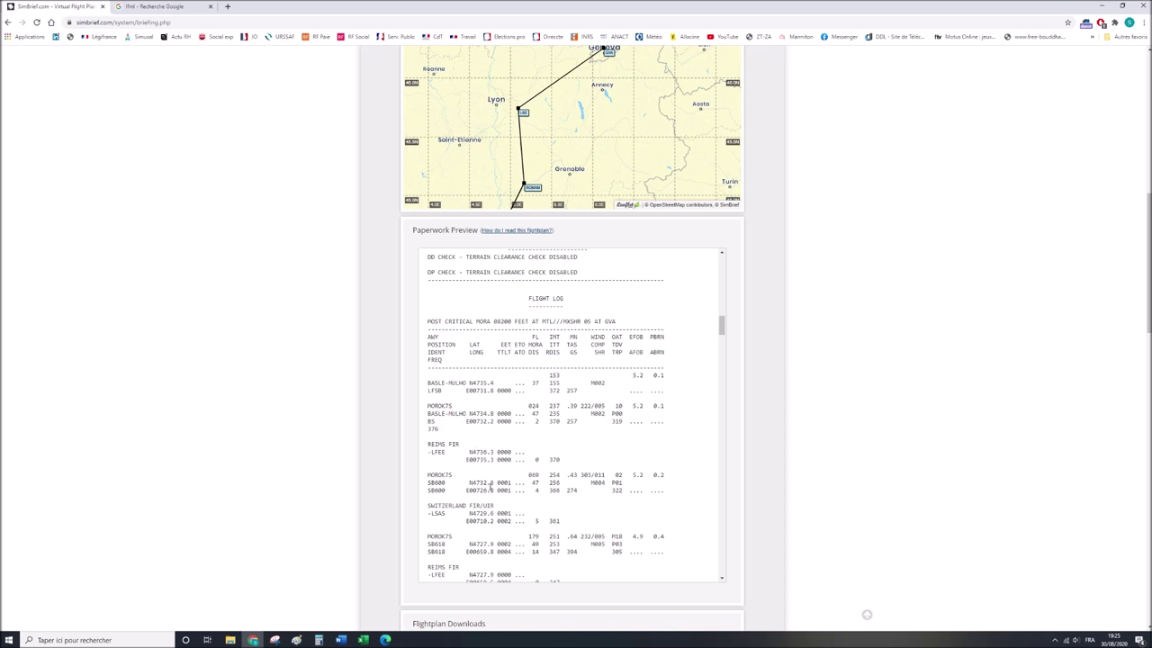
scroll(481, 483, "down", 4)
scroll(481, 508, "up", 3)
scroll(482, 509, "up", 1)
scroll(499, 456, "down", 1)
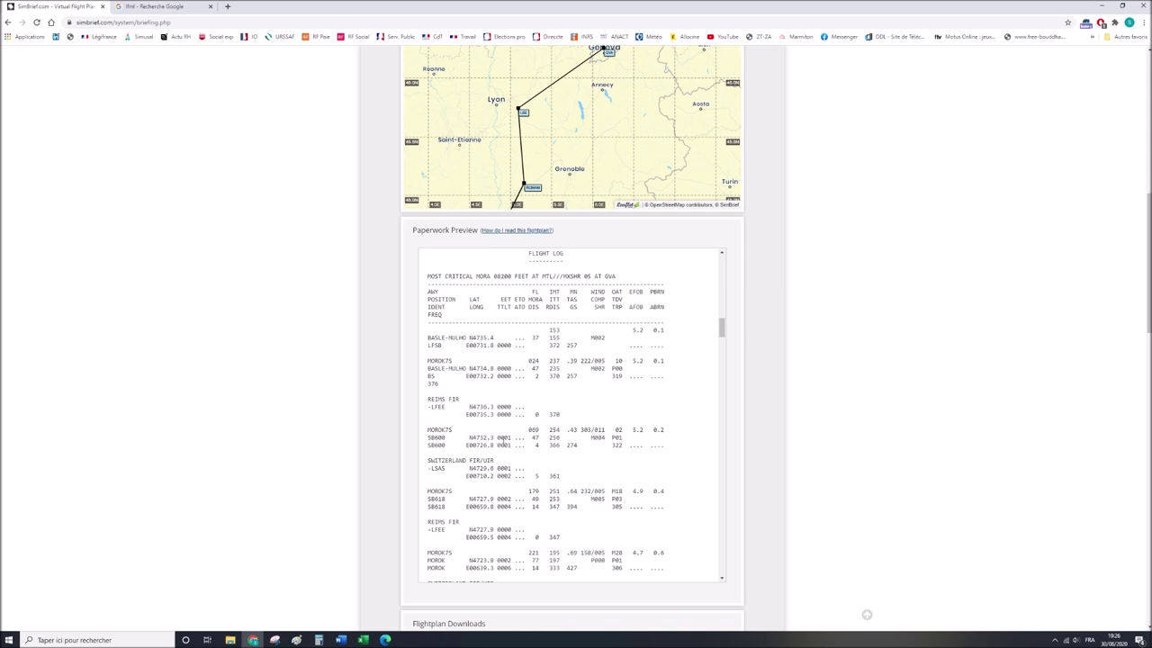
left_click_drag(429, 437, 445, 438)
left_click_drag(498, 437, 512, 439)
left_click_drag(496, 445, 512, 445)
Read the elapsed times at the Switzerland FIR boundary and at SB618.
left_click_drag(497, 469, 512, 476)
left_click_drag(428, 499, 513, 508)
left_click(497, 506)
Follow the elapsed times from the MOROK waypoint to the total flight time at LFMT.
scroll(511, 506, "down", 3)
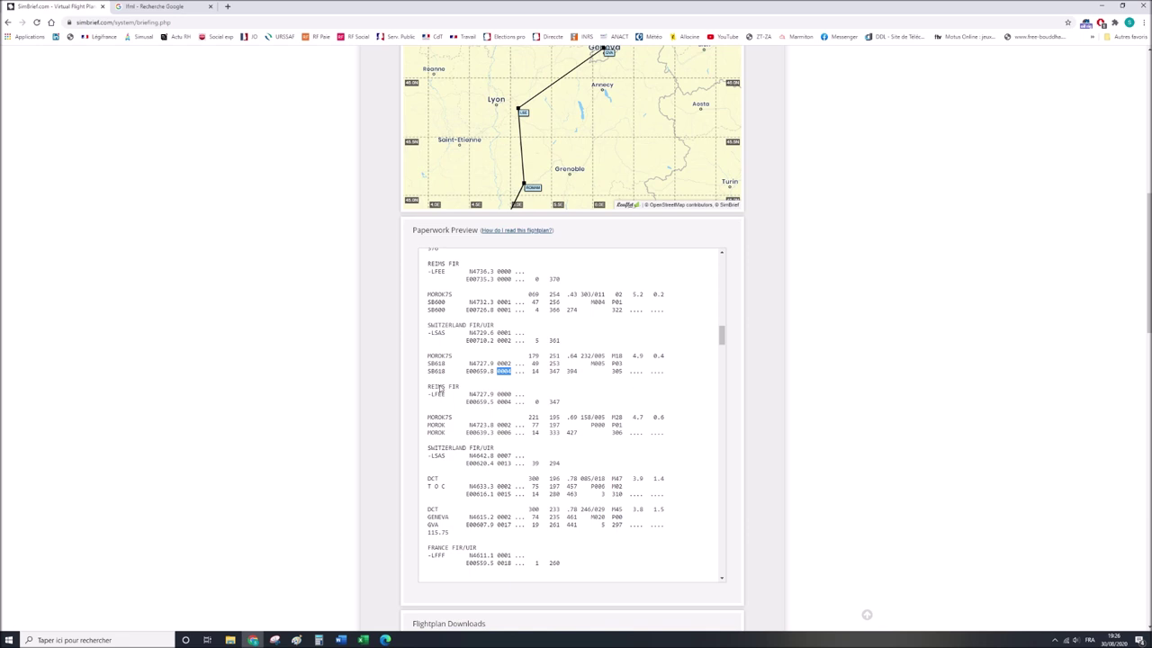
left_click_drag(497, 425, 511, 424)
scroll(504, 459, "down", 10)
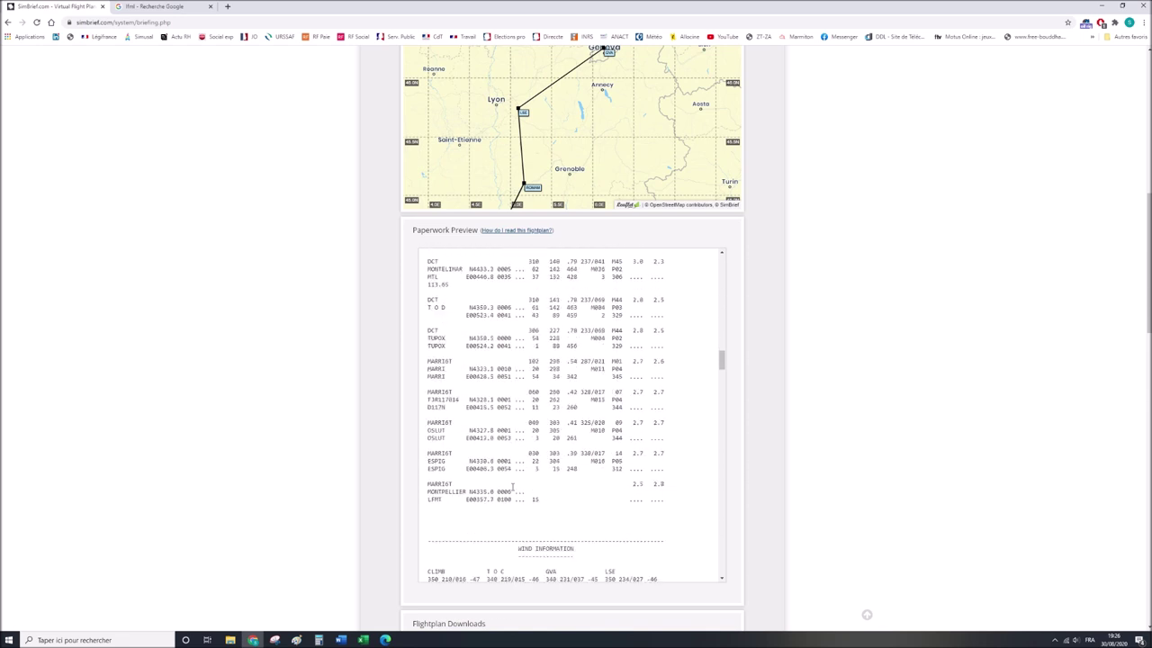
left_click_drag(498, 482, 512, 482)
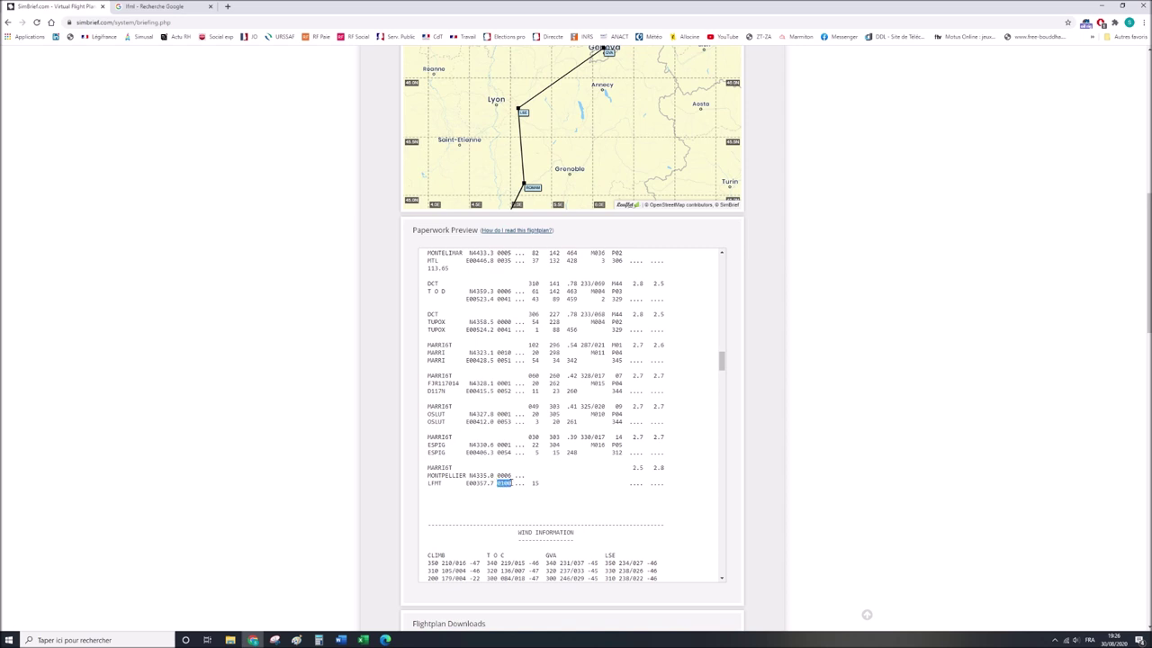
Examine the planned flight levels in the flight log from the first departure waypoints to the top of climb (T O C) and Geneva (GVA).
scroll(512, 483, "up", 10)
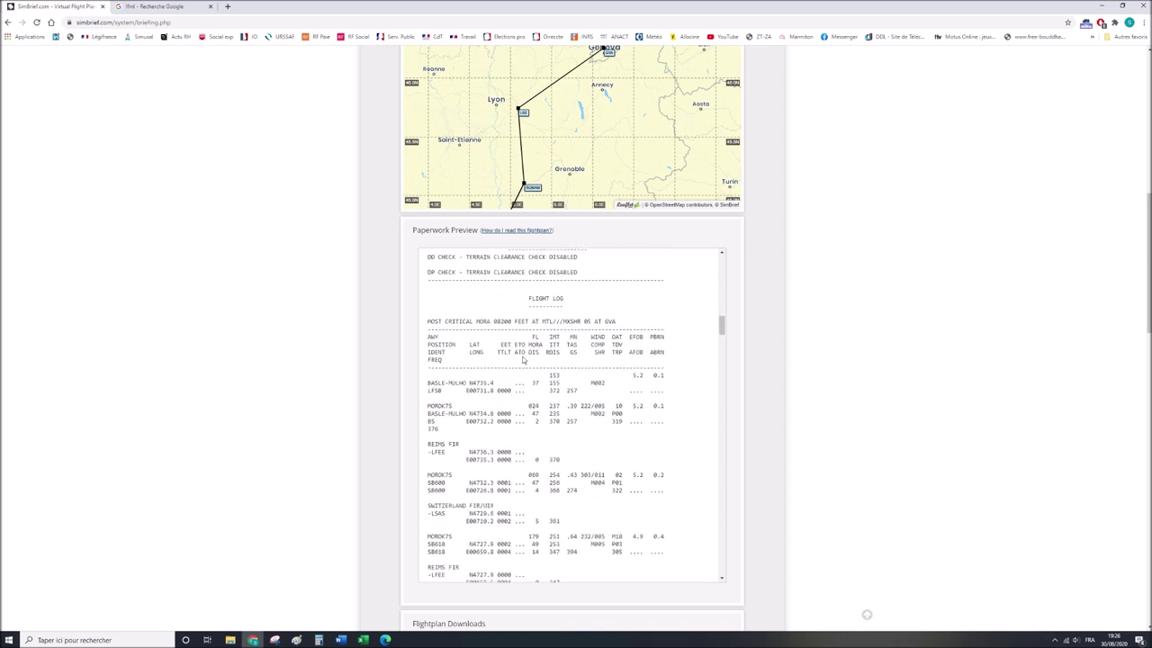
scroll(540, 421, "down", 3)
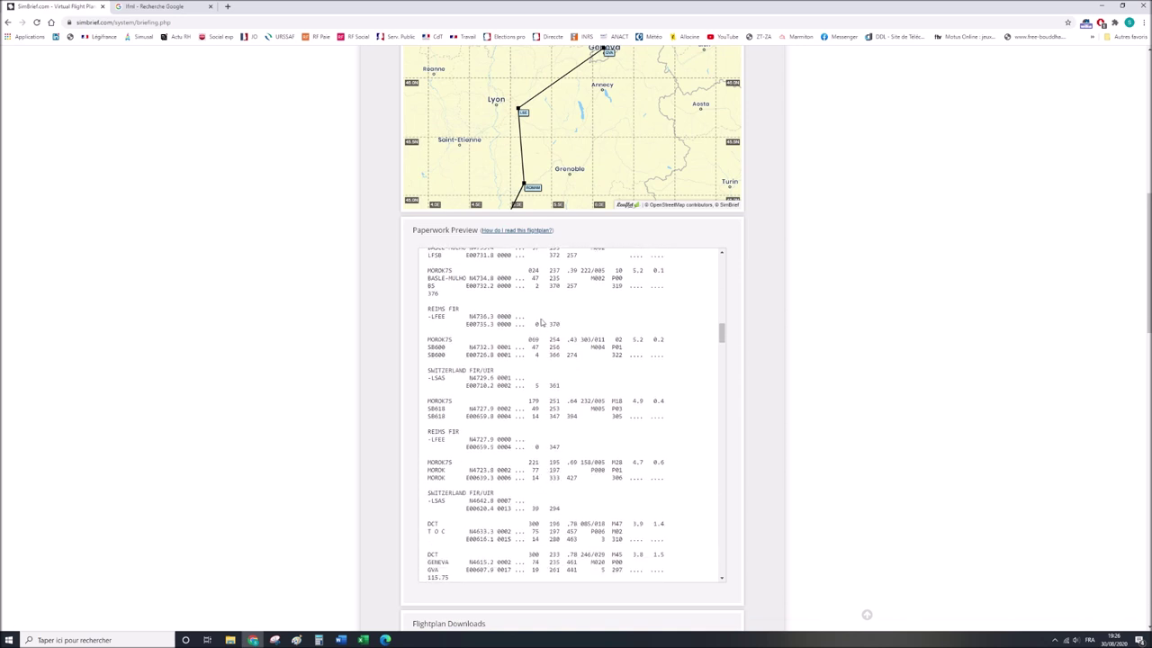
scroll(543, 324, "up", 1)
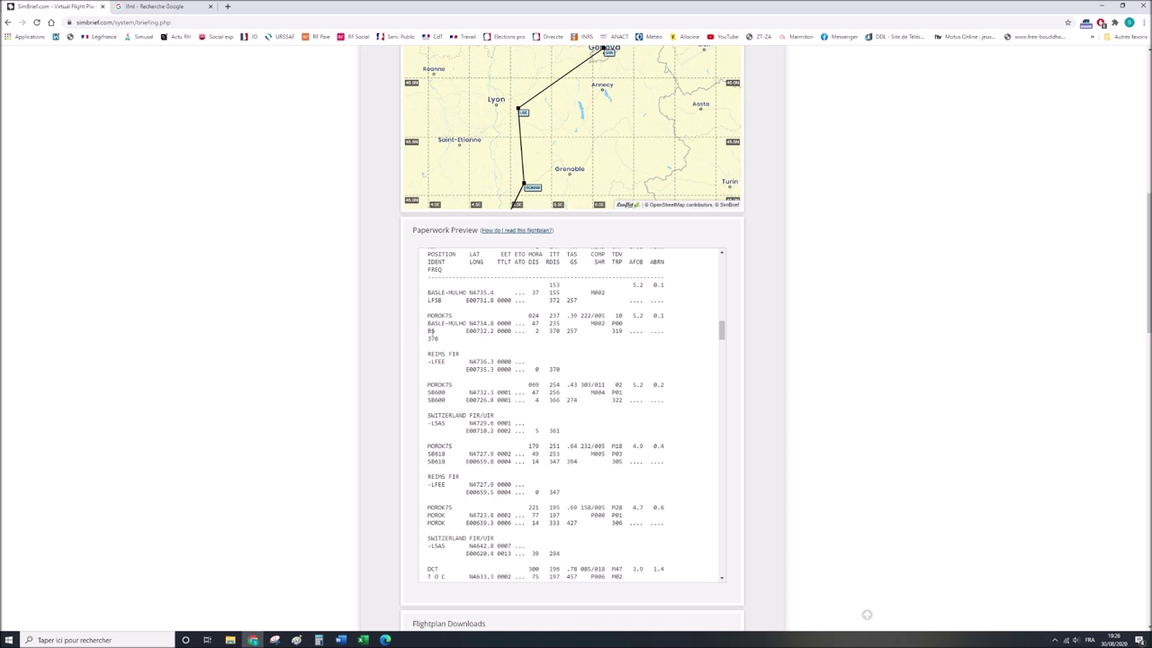
left_click_drag(528, 317, 539, 317)
left_click_drag(529, 384, 540, 385)
left_click_drag(529, 446, 539, 445)
scroll(519, 461, "down", 1)
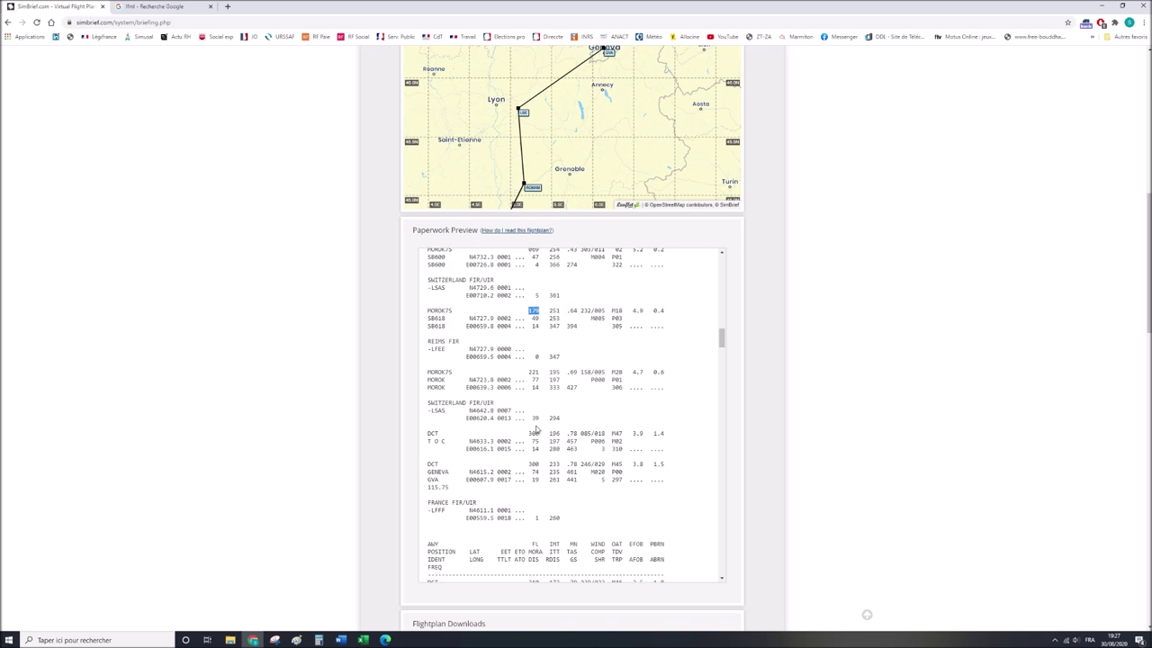
left_click_drag(428, 442, 446, 442)
left_click_drag(528, 434, 538, 436)
left_click_drag(428, 478, 440, 479)
Locate the MORA heading in the flight log and compare the minimum off-route altitude with the flight level at waypoint MOROK.
scroll(534, 405, "up", 5)
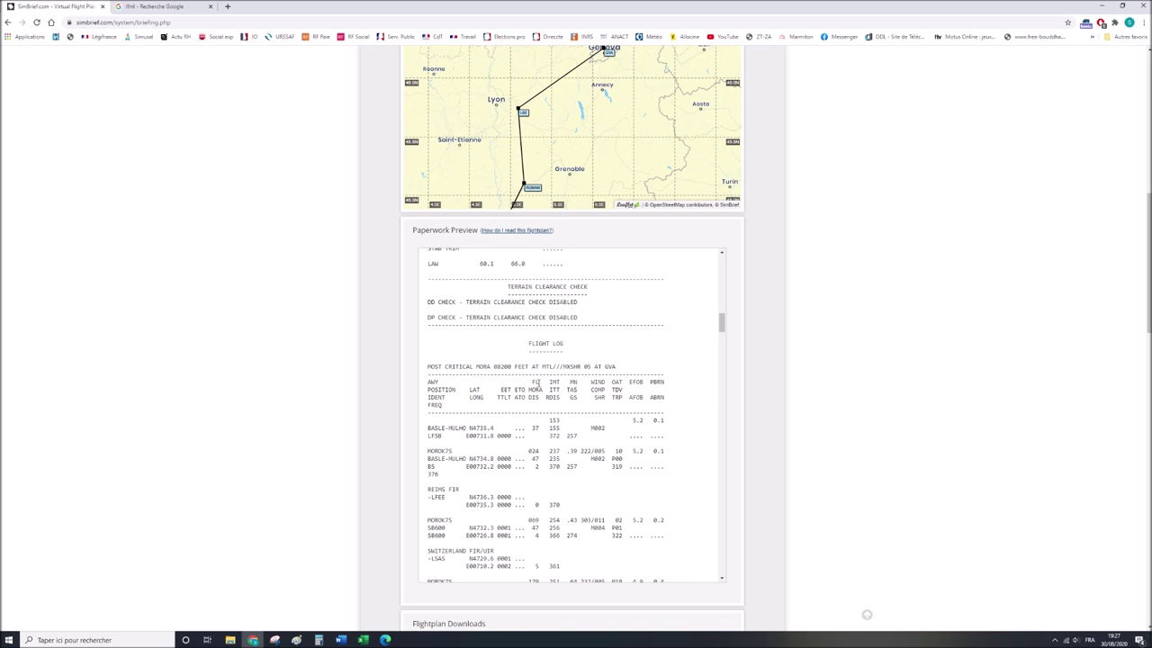
left_click_drag(528, 390, 543, 390)
scroll(538, 447, "down", 5)
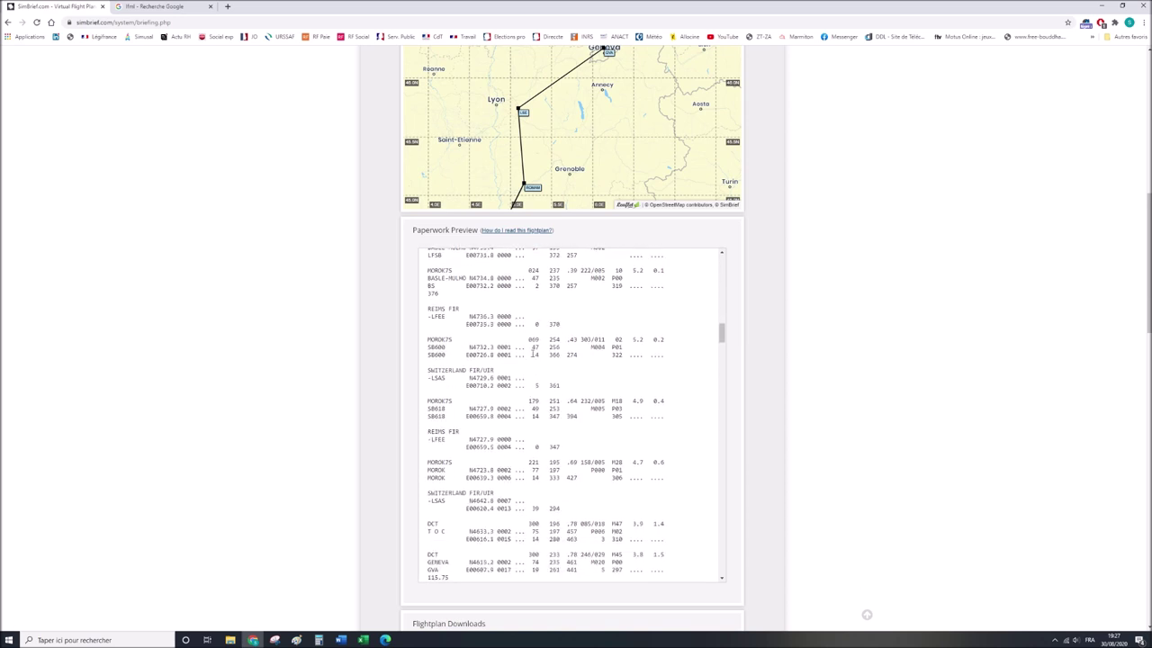
scroll(545, 440, "down", 1)
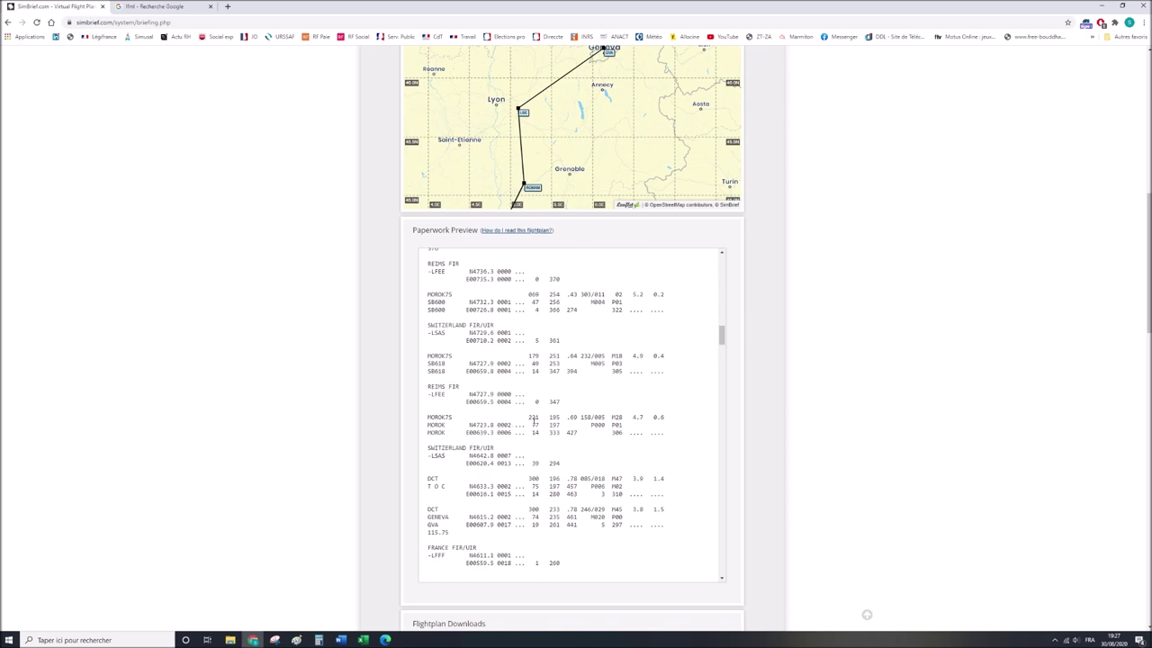
double_click(536, 423)
double_click(533, 416)
Check the flight log's most critical MORA entry against the MORA value on the Montelimar (MTL) row.
scroll(535, 422, "up", 3)
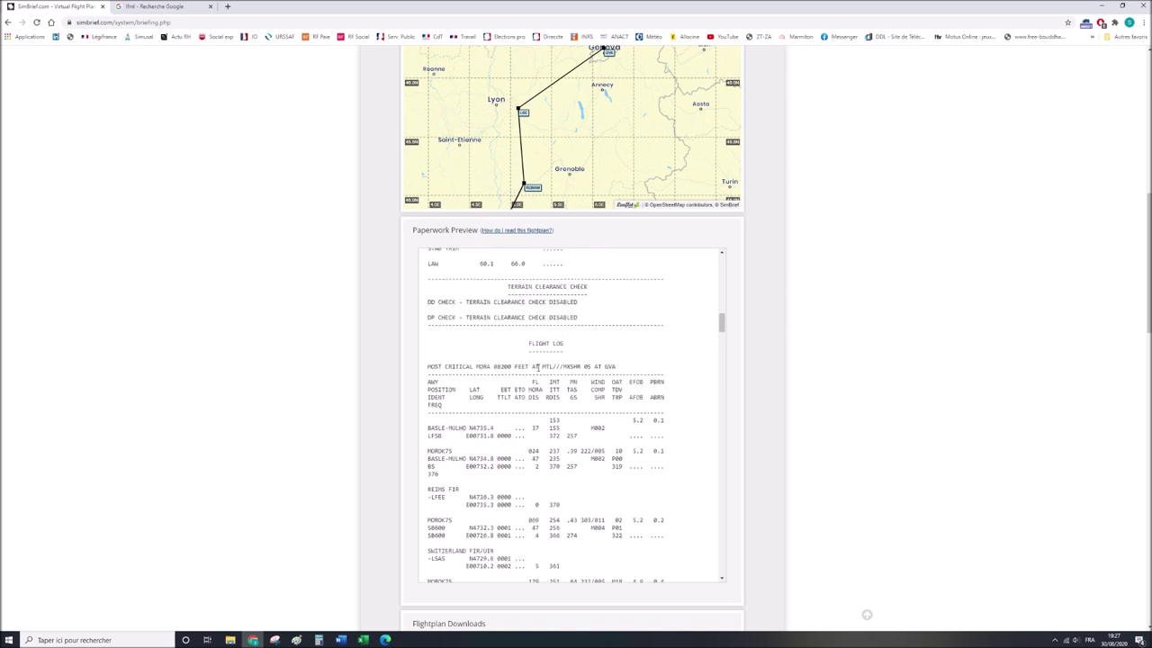
scroll(542, 455, "down", 3)
scroll(504, 450, "down", 2)
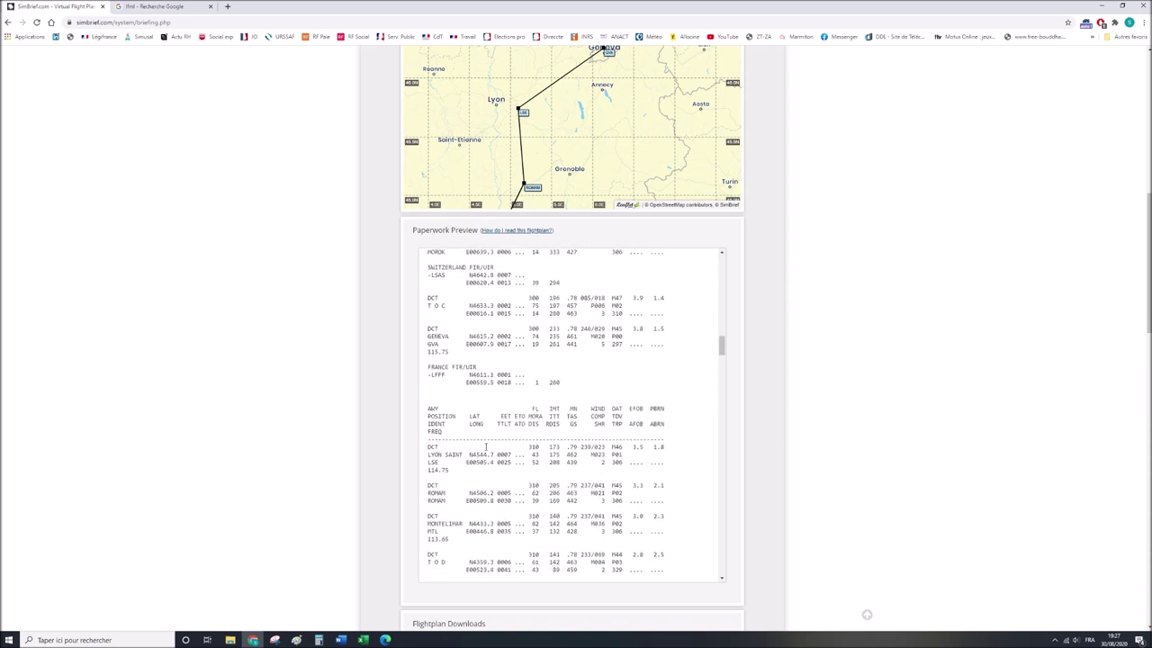
scroll(443, 494, "down", 1)
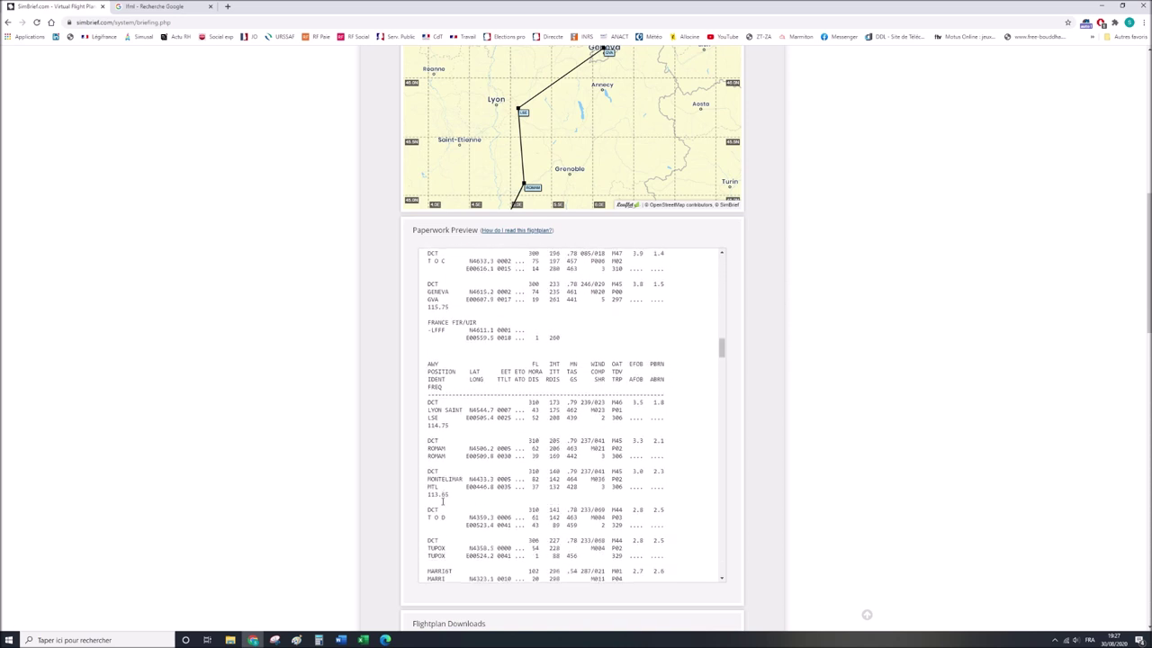
double_click(534, 477)
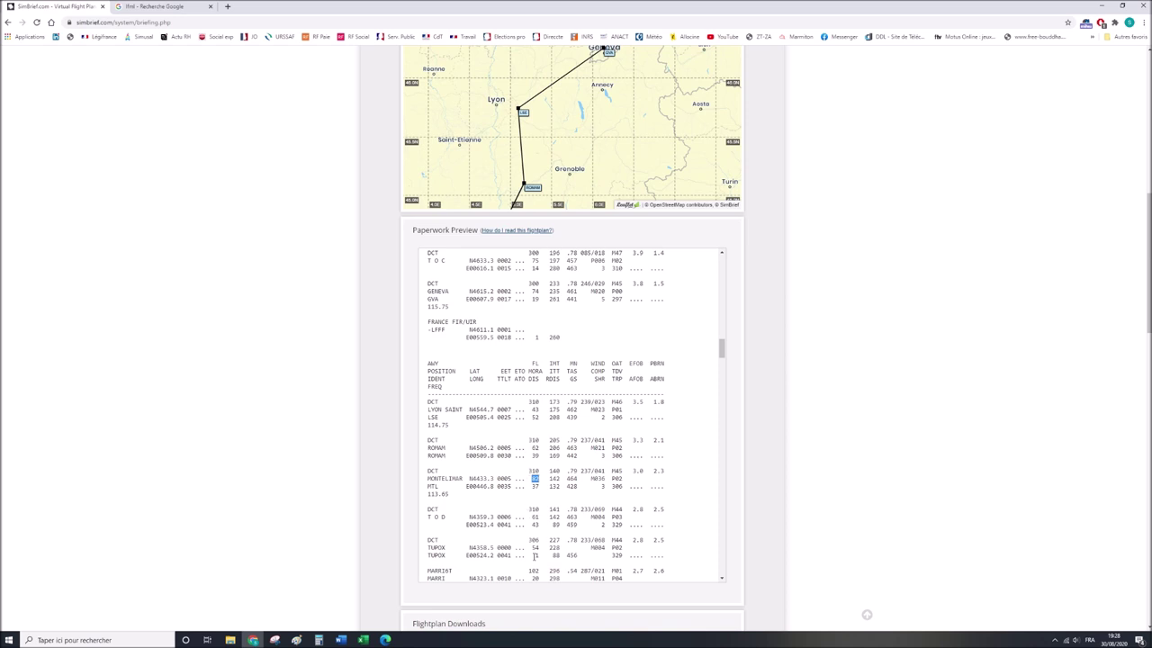
Review the leg distances (DIS) in the flight log for the departure waypoints BS, SB600 and SB618.
scroll(543, 409, "up", 6)
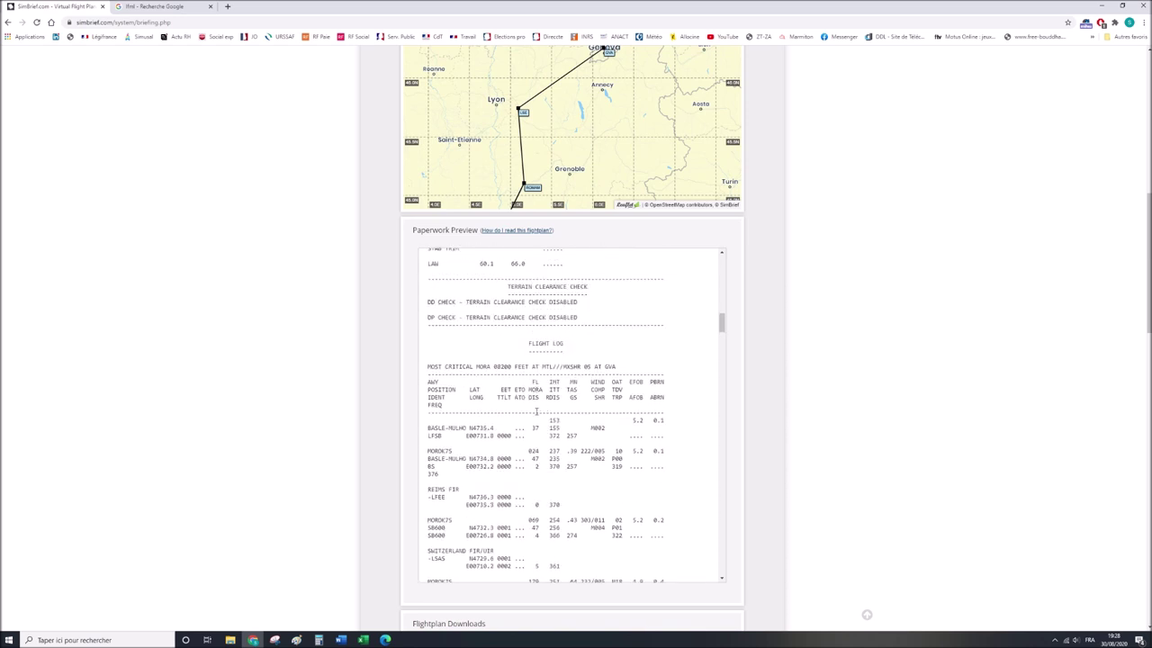
scroll(537, 414, "down", 2)
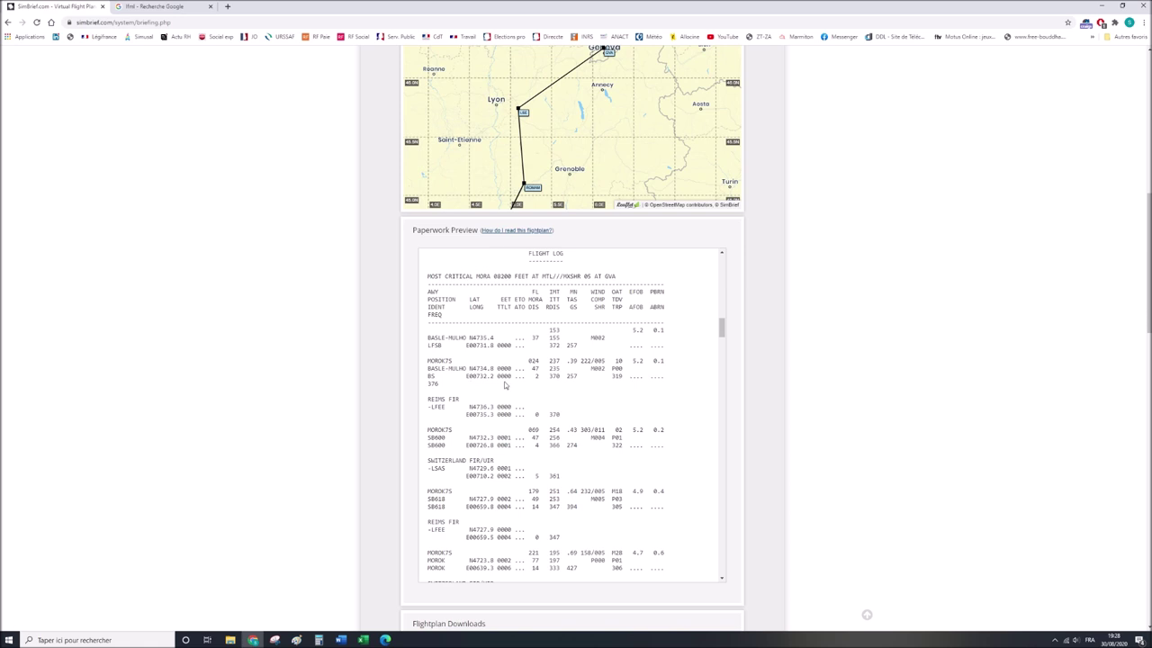
double_click(537, 376)
left_click_drag(429, 442, 446, 445)
double_click(537, 445)
scroll(555, 470, "down", 2)
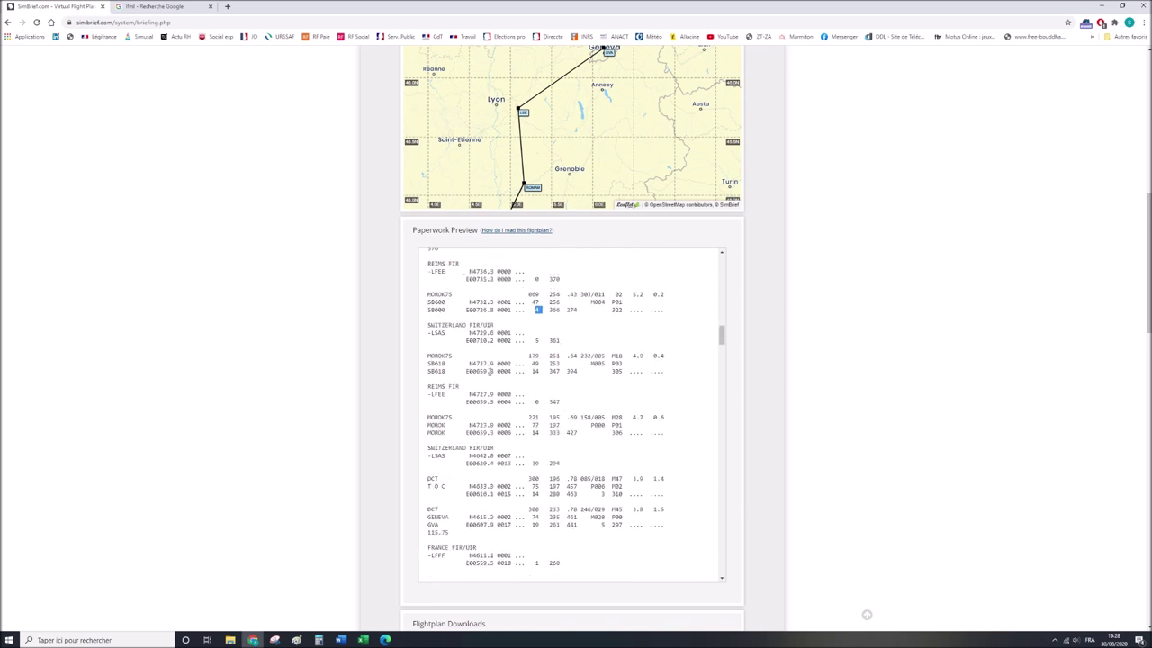
double_click(536, 371)
Review the leg distances (DIS) in the flight log for Geneva (GVA), Lyon (LSE) and ROMAM.
scroll(536, 432, "down", 2)
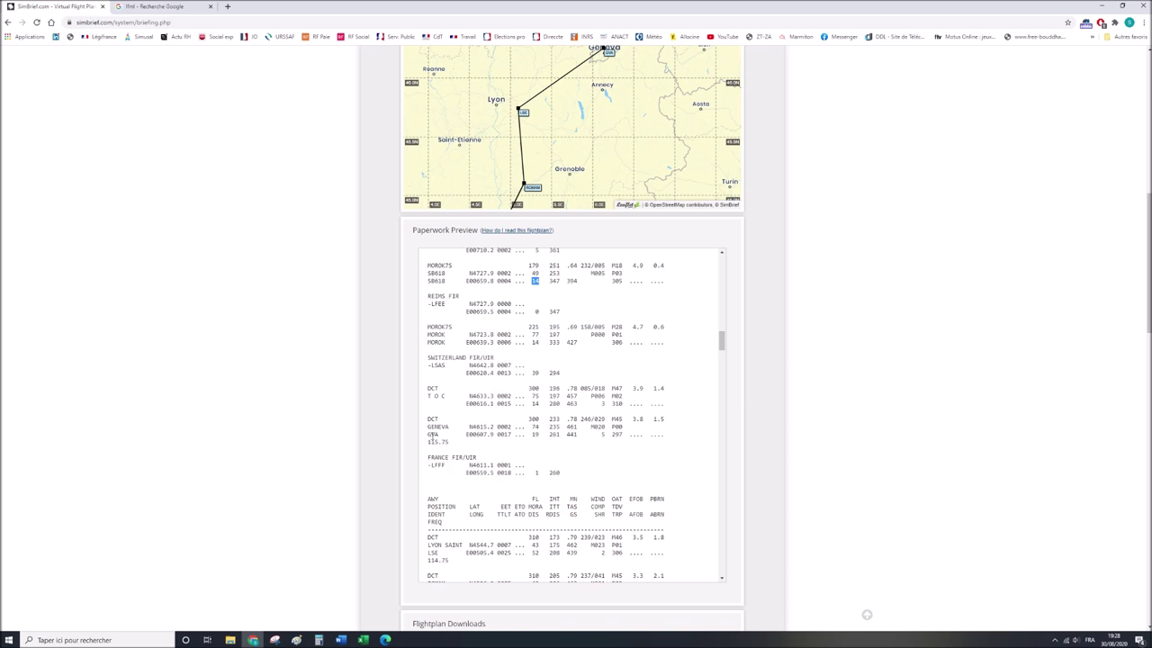
double_click(534, 435)
scroll(542, 449, "down", 4)
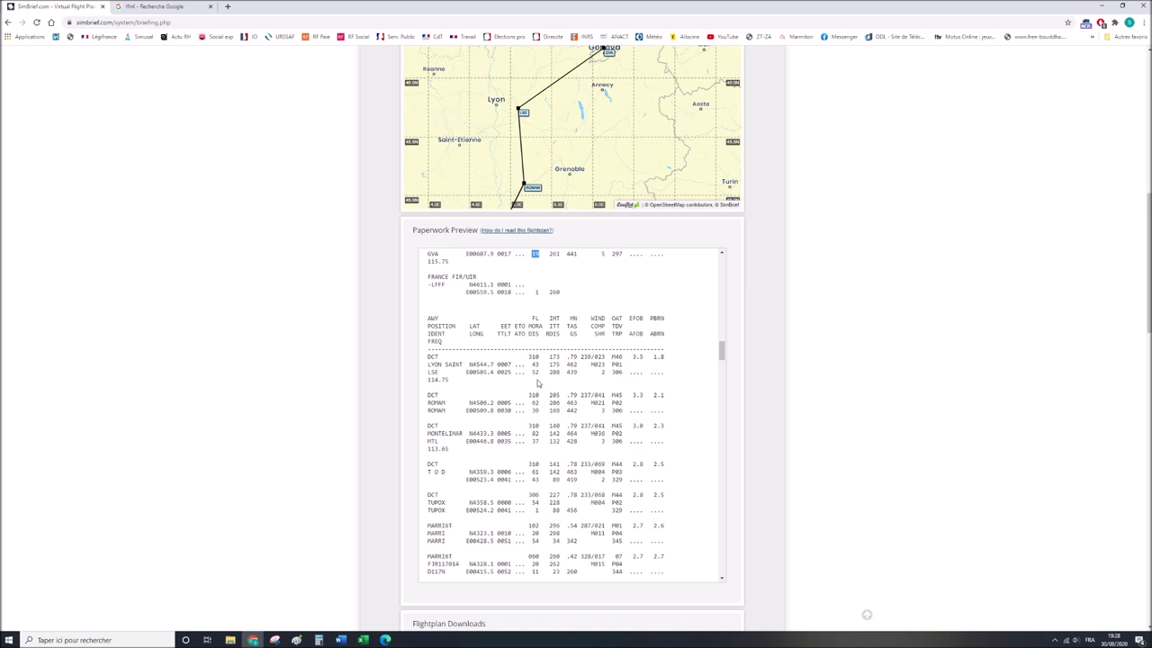
double_click(433, 372)
double_click(536, 372)
double_click(535, 411)
Compare the IMT and ITT track values on the departure airport LFSB row of the flight log.
scroll(538, 483, "up", 5)
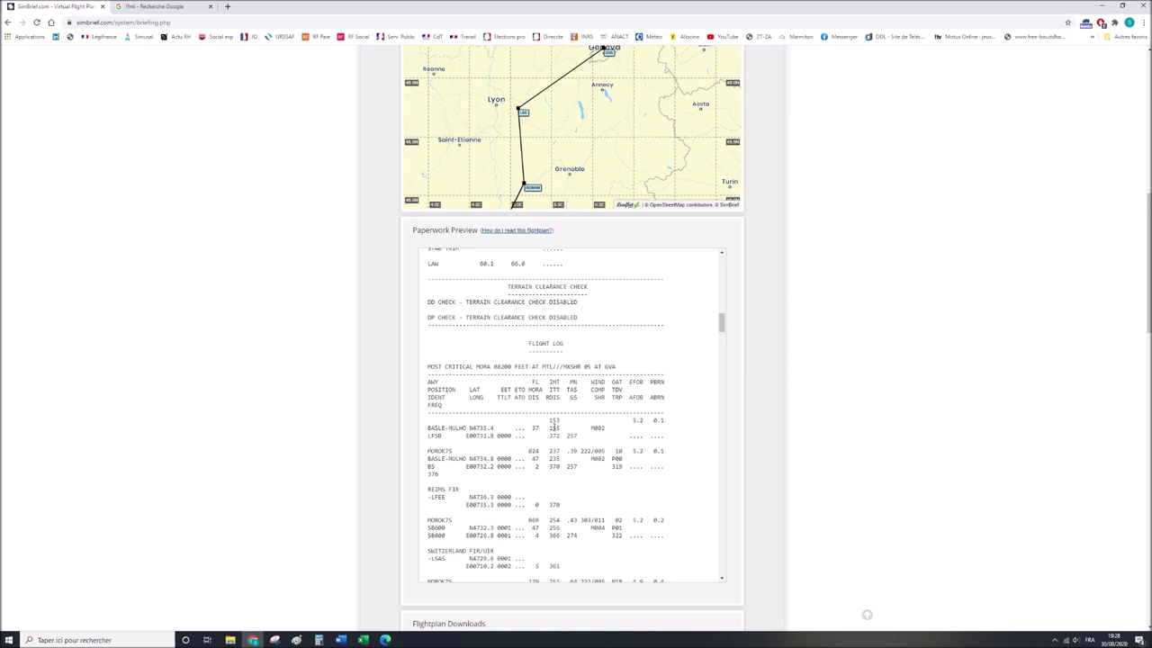
double_click(554, 388)
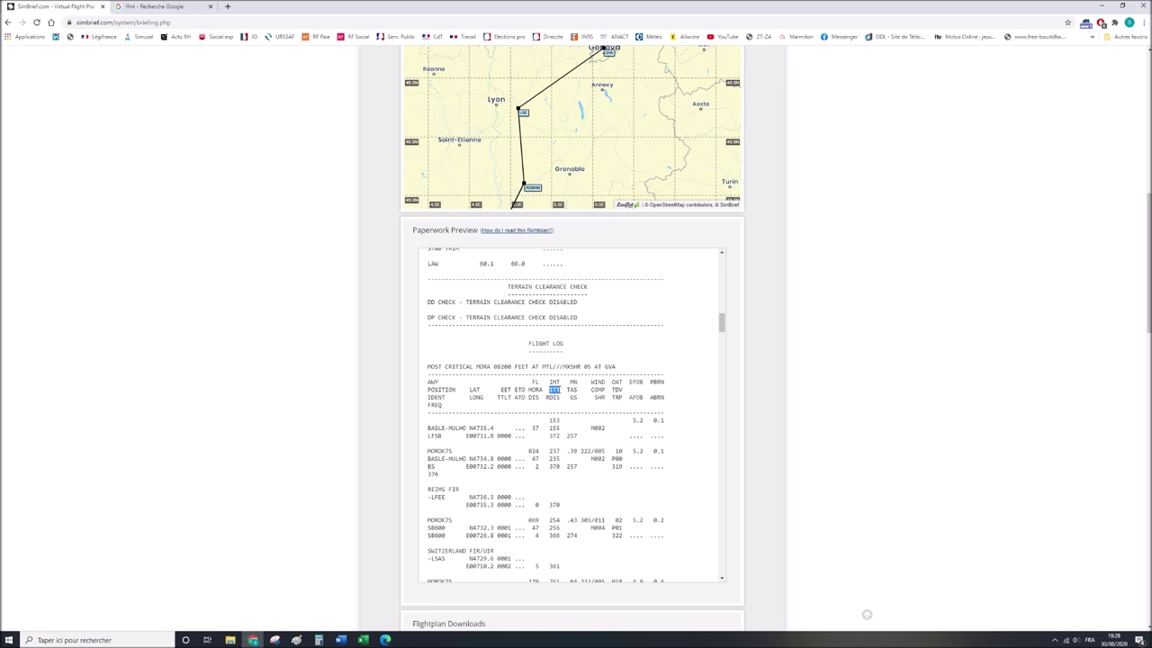
double_click(555, 420)
double_click(554, 427)
left_click(549, 423)
double_click(552, 420)
left_click(550, 429)
double_click(552, 428)
left_click(554, 421)
double_click(554, 420)
double_click(554, 427)
Compare the remaining distance (RDIS) at LFSB with the distance and wind summary at the beginning of the flight plan.
double_click(547, 397)
scroll(553, 435, "up", 8)
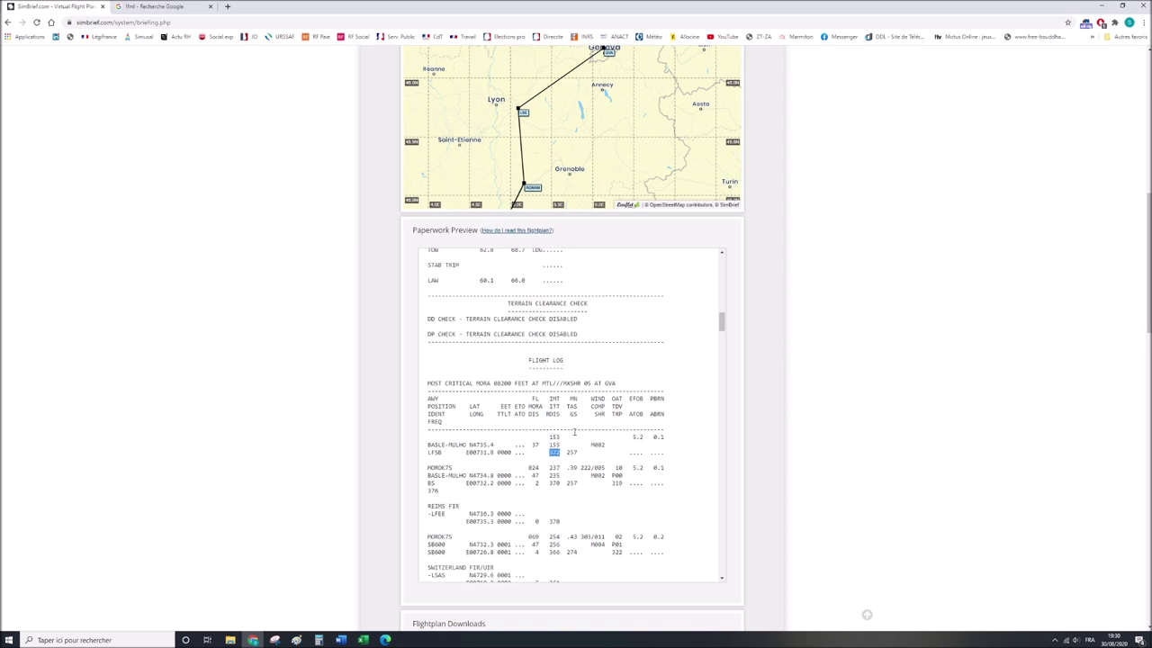
scroll(574, 433, "up", 10)
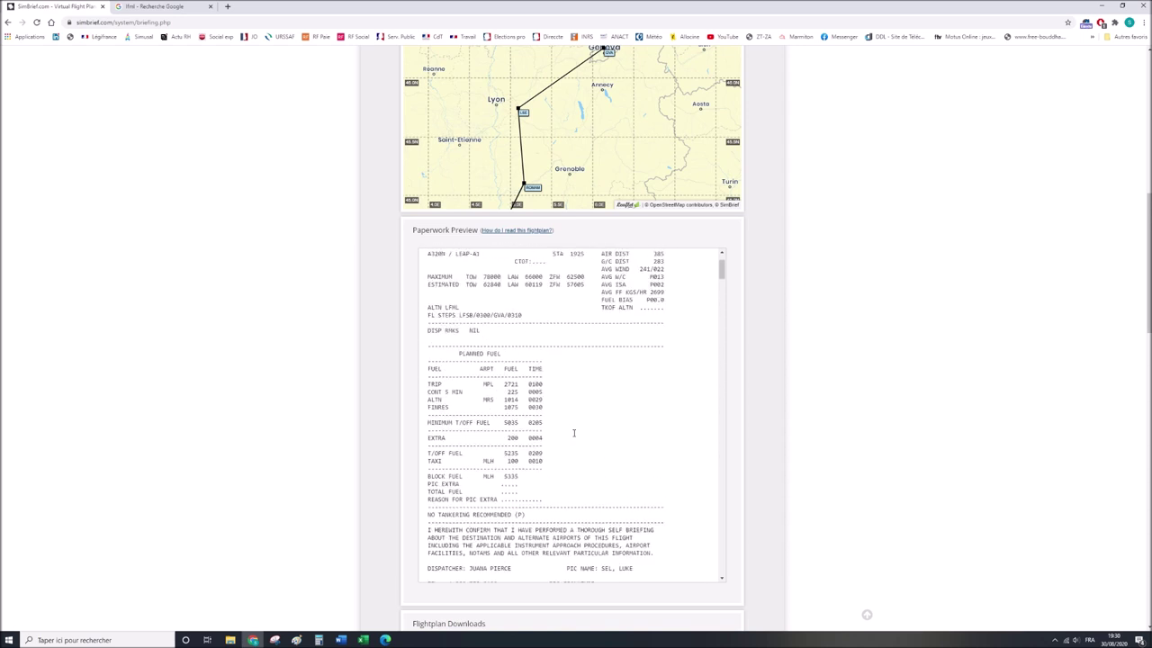
left_click_drag(601, 321, 666, 322)
Follow how each leg distance reduces the remaining distance (RDIS) on the LFSB, BS and SB600 rows.
scroll(566, 443, "down", 12)
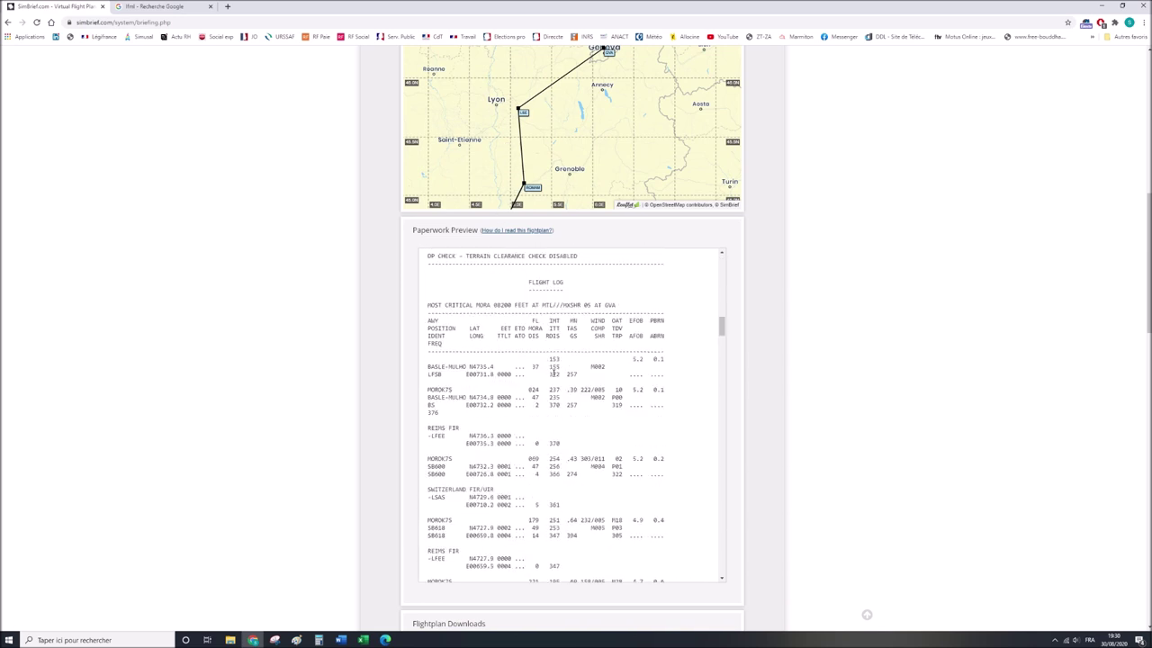
scroll(548, 330, "down", 1)
double_click(553, 329)
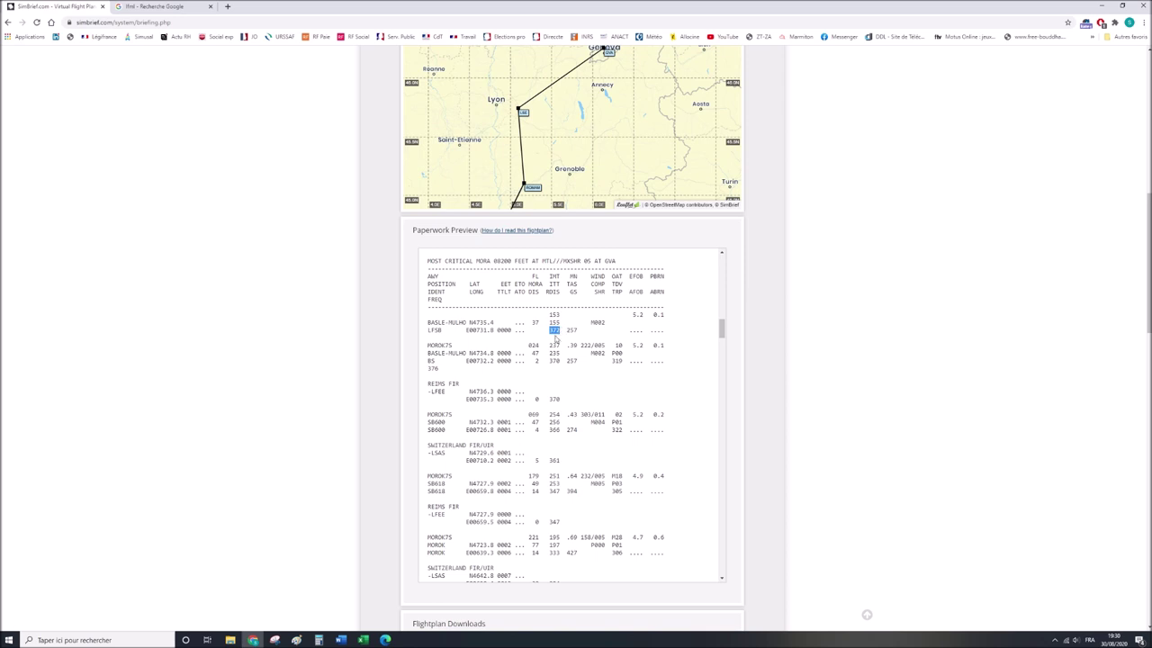
double_click(537, 361)
double_click(553, 360)
double_click(537, 429)
double_click(552, 429)
Compare the remaining distance at ESPIG with the final leg distance to the destination LFMT in the flight log.
scroll(560, 470, "down", 5)
scroll(554, 479, "down", 10)
scroll(551, 477, "up", 8)
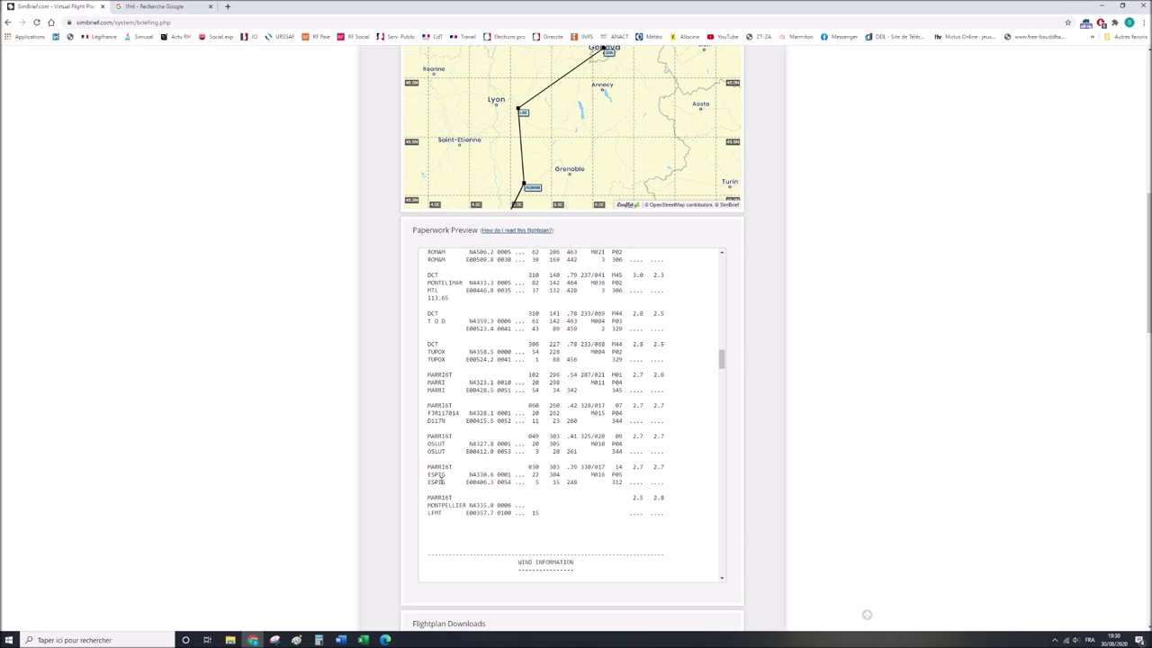
left_click_drag(426, 468, 443, 466)
left_click_drag(551, 481, 560, 482)
left_click_drag(428, 482, 447, 482)
left_click(430, 511)
double_click(430, 511)
left_click_drag(530, 512, 541, 513)
Examine the planned Mach numbers (MN) in the flight log from the initial climb waypoints to Geneva (GVA).
scroll(538, 528, "up", 5)
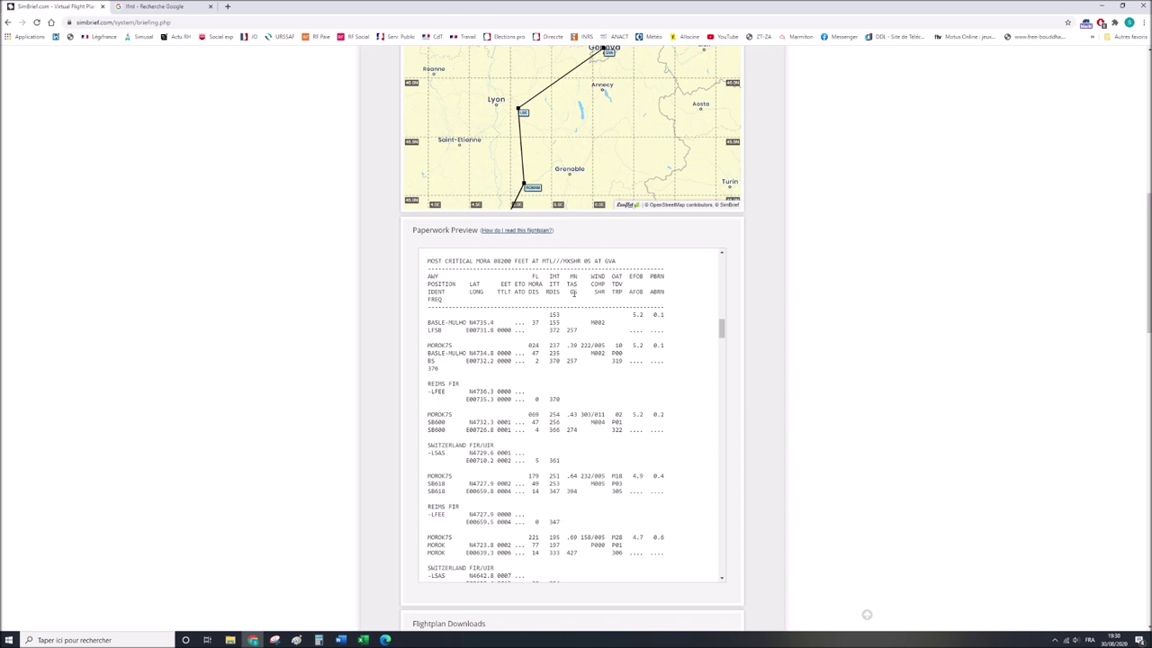
left_click_drag(570, 278, 577, 278)
left_click_drag(567, 346, 577, 346)
left_click_drag(566, 414, 578, 448)
scroll(585, 462, "down", 1)
scroll(585, 462, "down", 3)
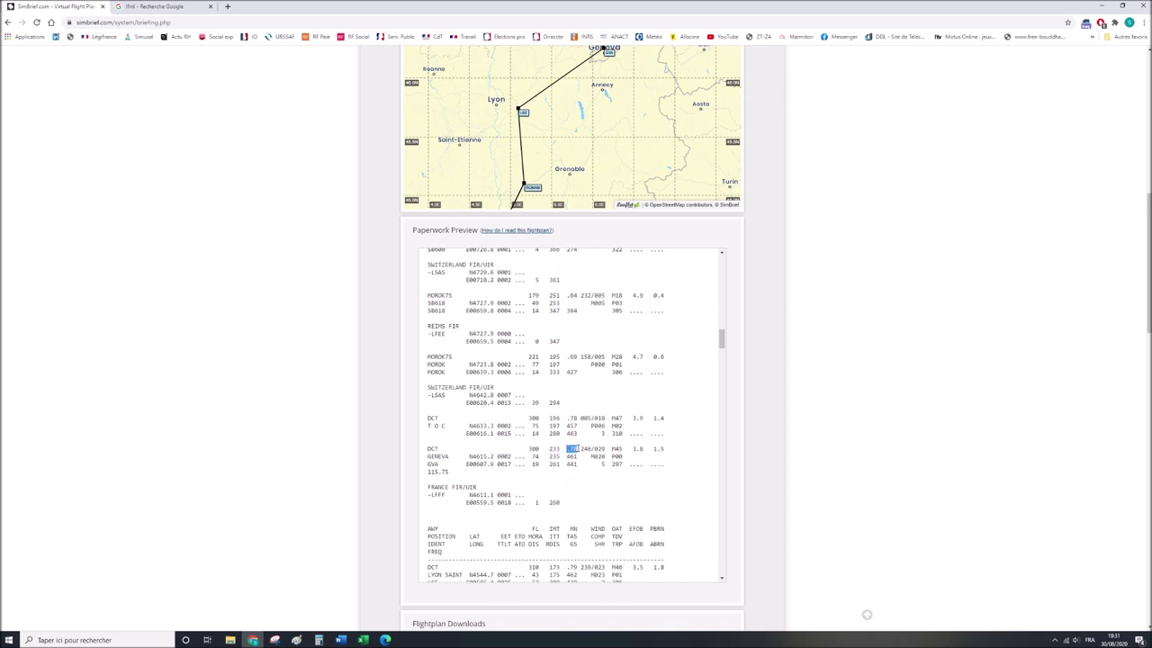
scroll(579, 449, "up", 5)
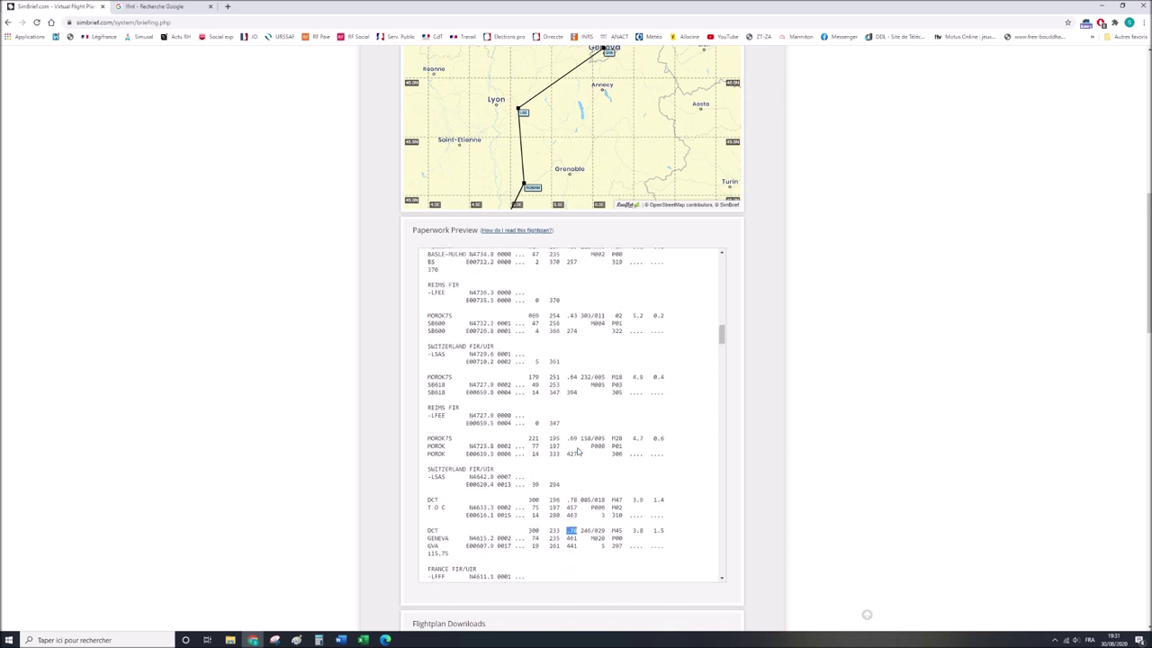
Compare true airspeed (TAS) with ground speed (GS) at the top of climb and check the speed and wind component at Lyon.
left_click_drag(567, 329, 578, 337)
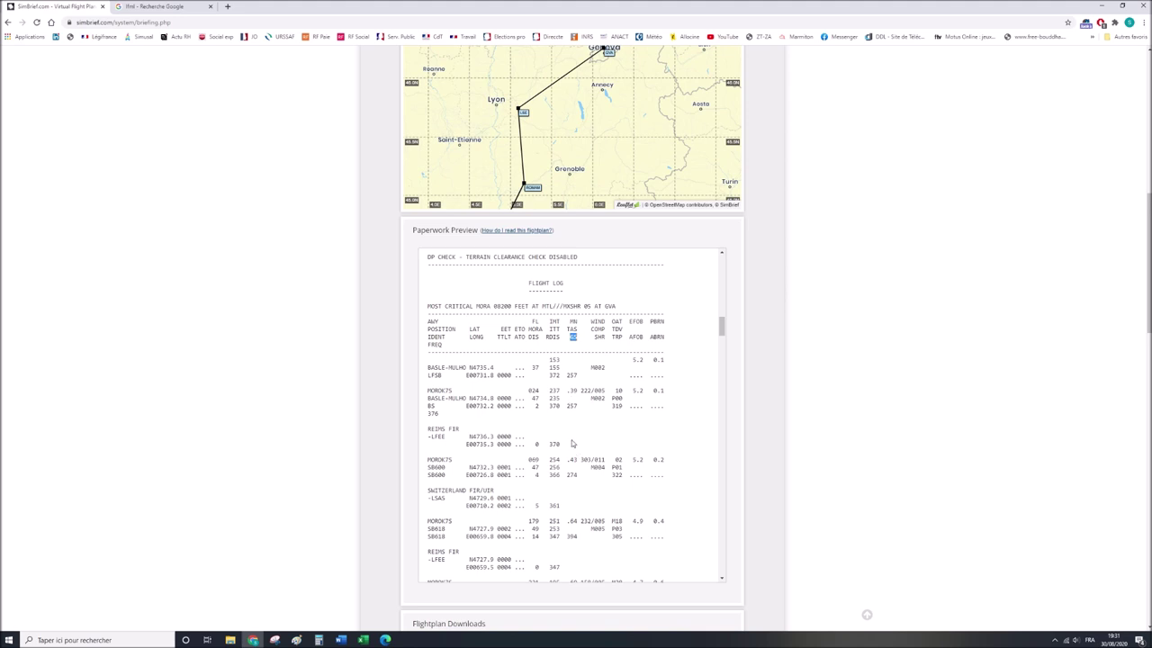
scroll(571, 442, "down", 5)
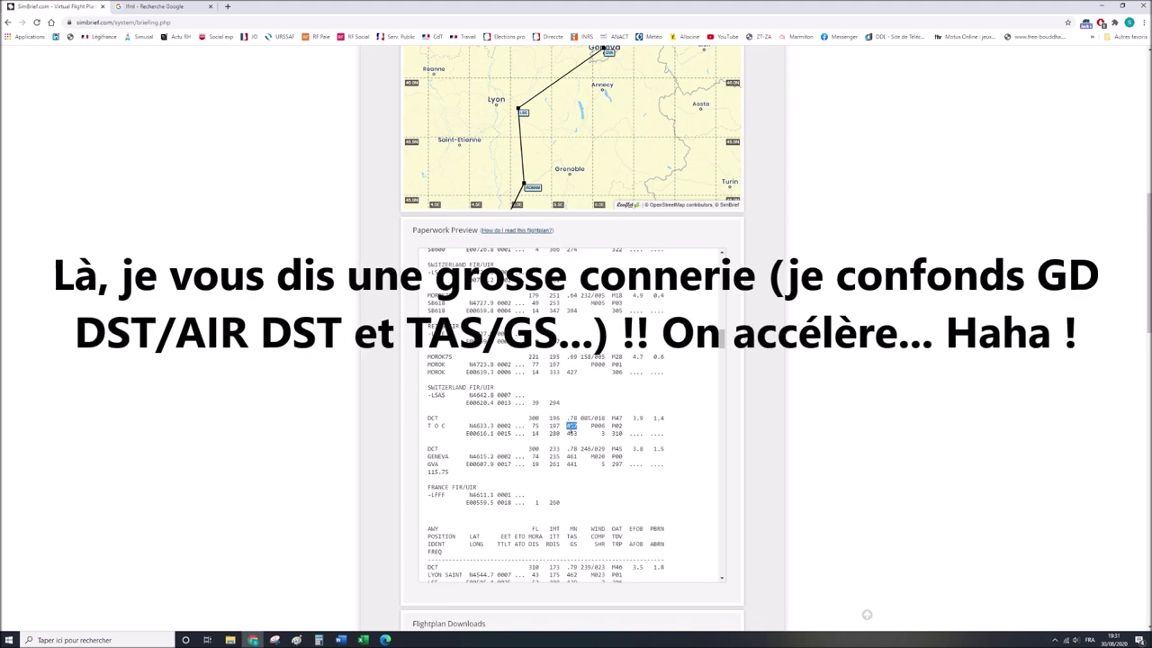
double_click(572, 388)
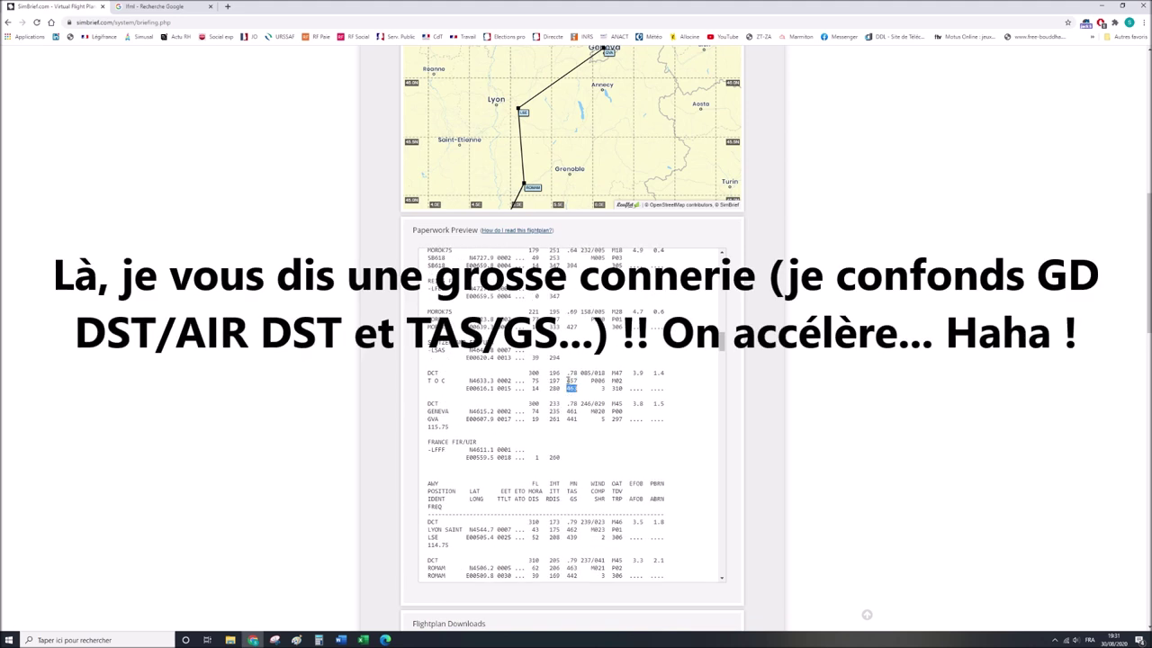
scroll(572, 387, "down", 2)
double_click(572, 439)
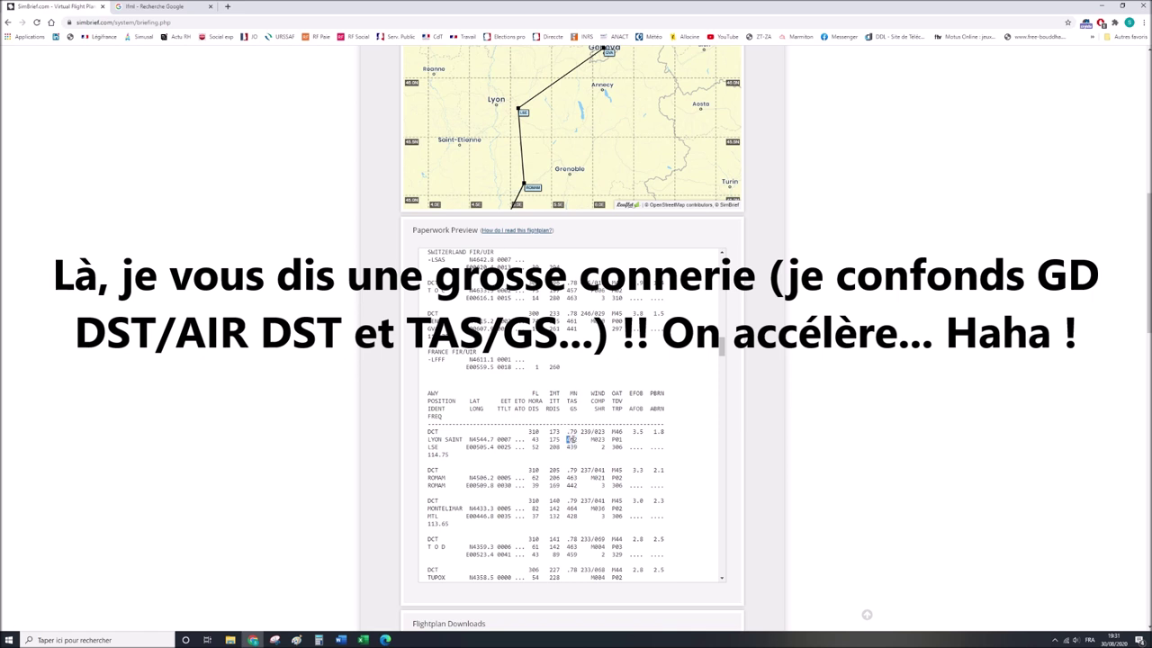
double_click(598, 439)
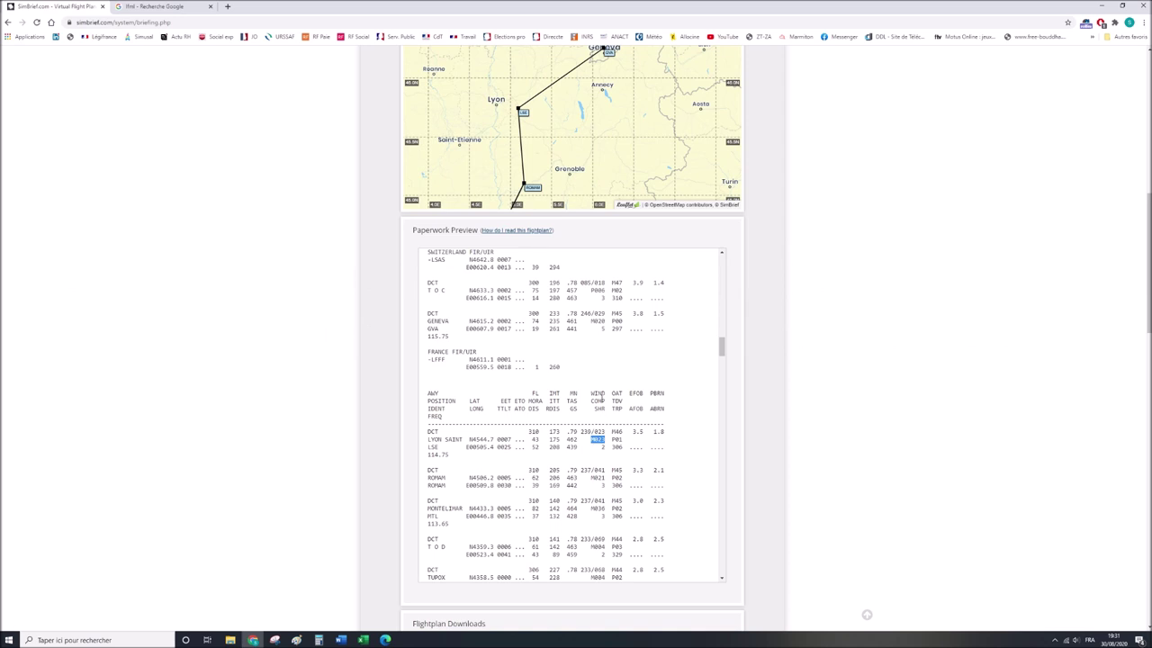
Examine the temperature deviation (TDV) alongside true airspeed at Lyon (LSE) and the top of climb (T O C).
double_click(616, 439)
double_click(570, 440)
double_click(617, 440)
left_click(616, 439)
double_click(615, 402)
left_click_drag(612, 439, 622, 440)
left_click_drag(566, 440, 579, 439)
left_click_drag(612, 290, 623, 291)
double_click(570, 291)
double_click(571, 298)
Examine the wind direction and speed entries for Lyon (LSE) and ROMAM in the flight log's WIND column.
left_click(585, 430)
double_click(585, 430)
double_click(586, 469)
double_click(599, 470)
double_click(586, 469)
left_click_drag(592, 470, 605, 469)
Examine the wind component (COMP) entries in the flight log at ROMAM and at the top of climb (T O C).
double_click(595, 402)
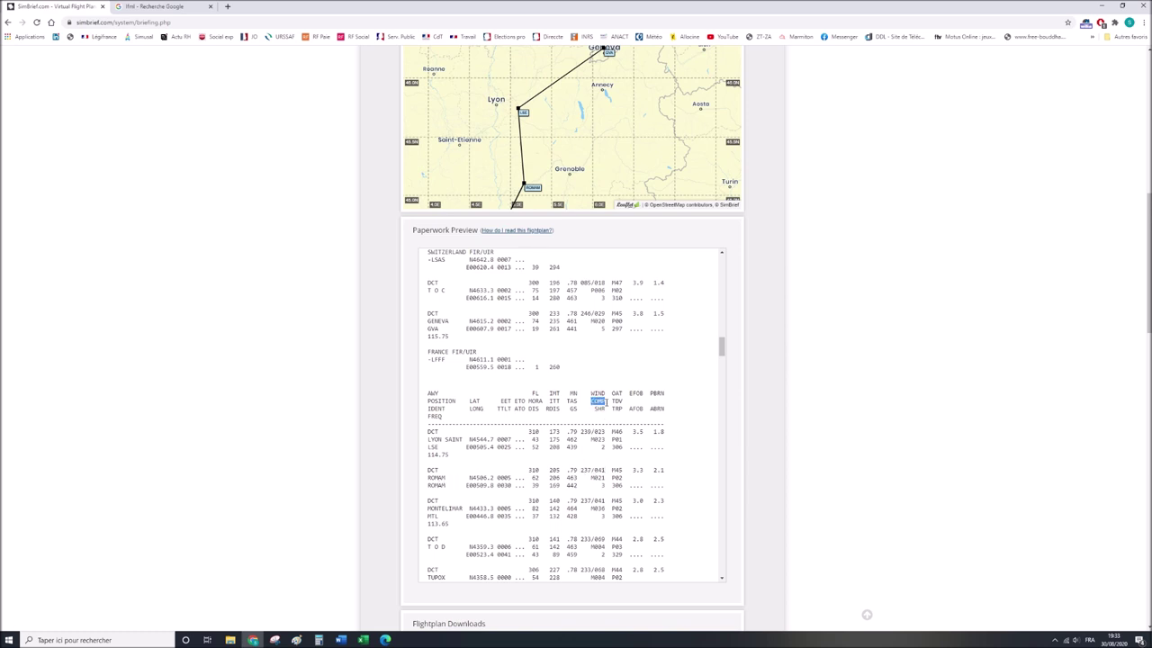
double_click(596, 477)
scroll(597, 527, "down", 1)
scroll(597, 540, "down", 1)
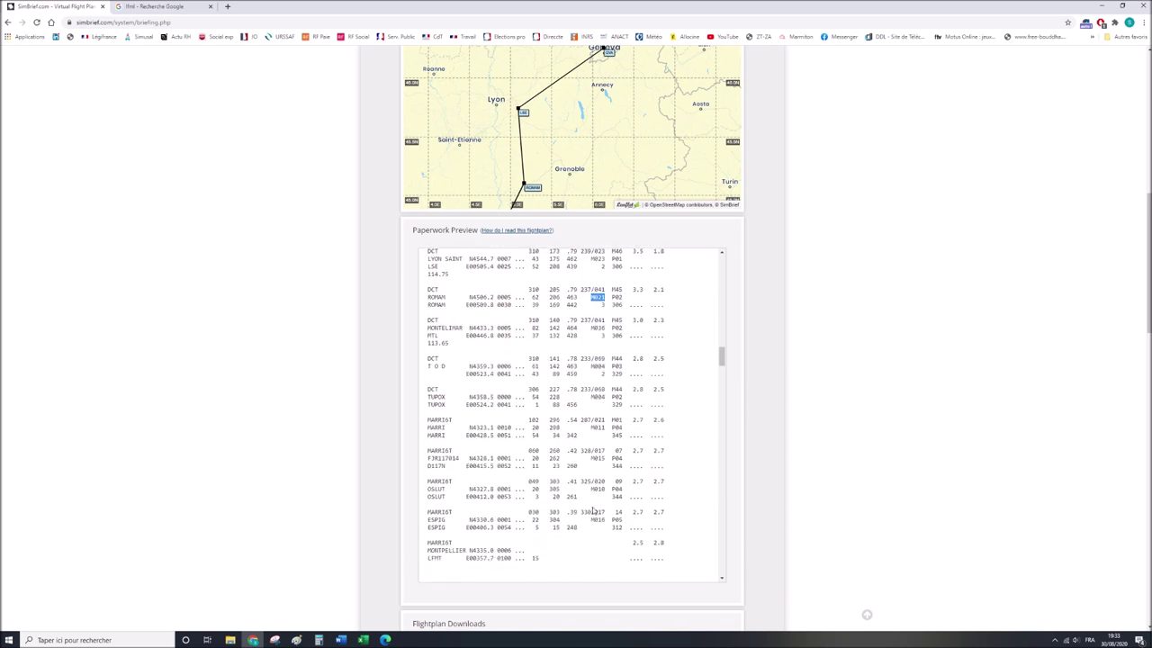
scroll(594, 497, "up", 3)
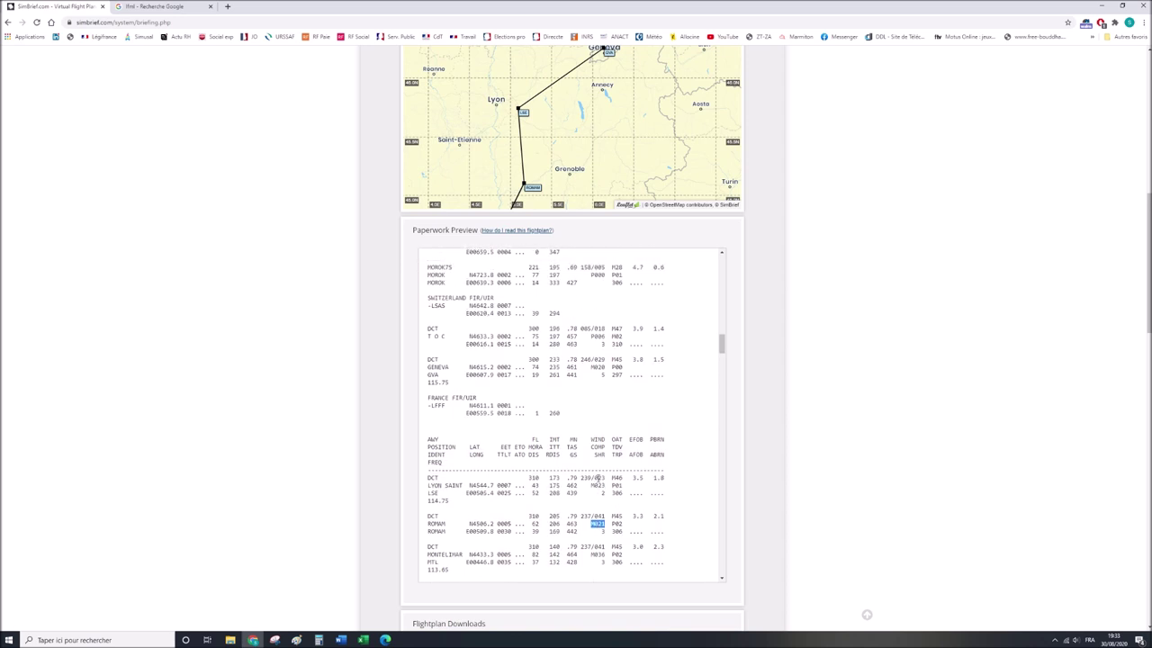
scroll(593, 450, "up", 1)
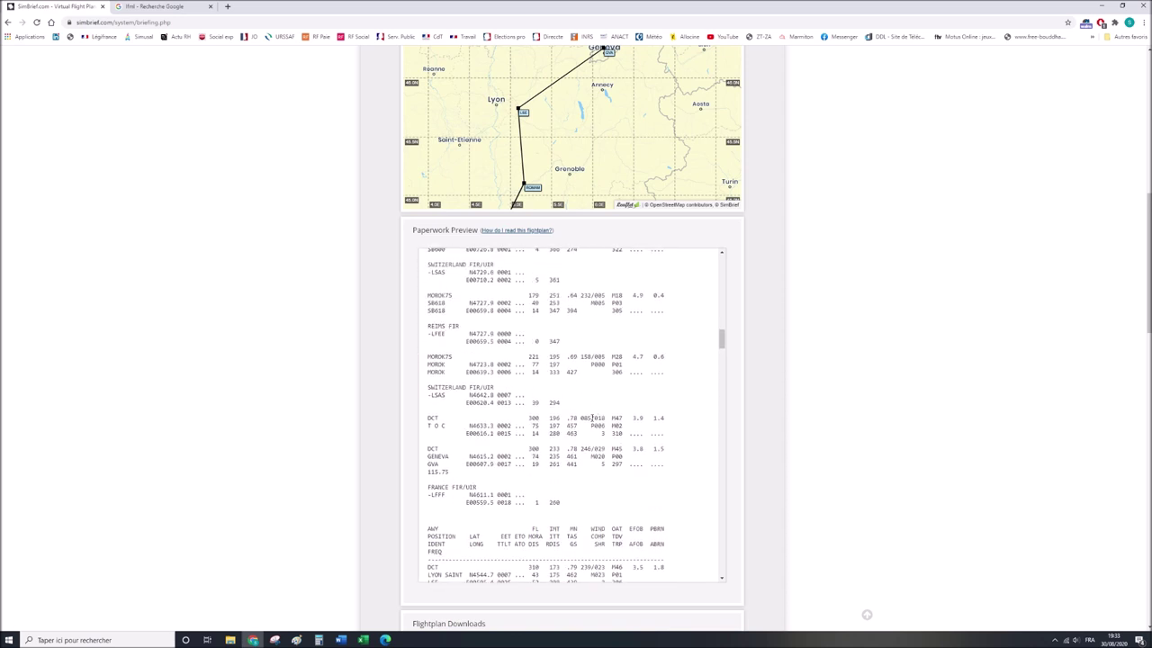
left_click_drag(591, 425, 607, 426)
left_click(605, 425)
scroll(602, 445, "down", 3)
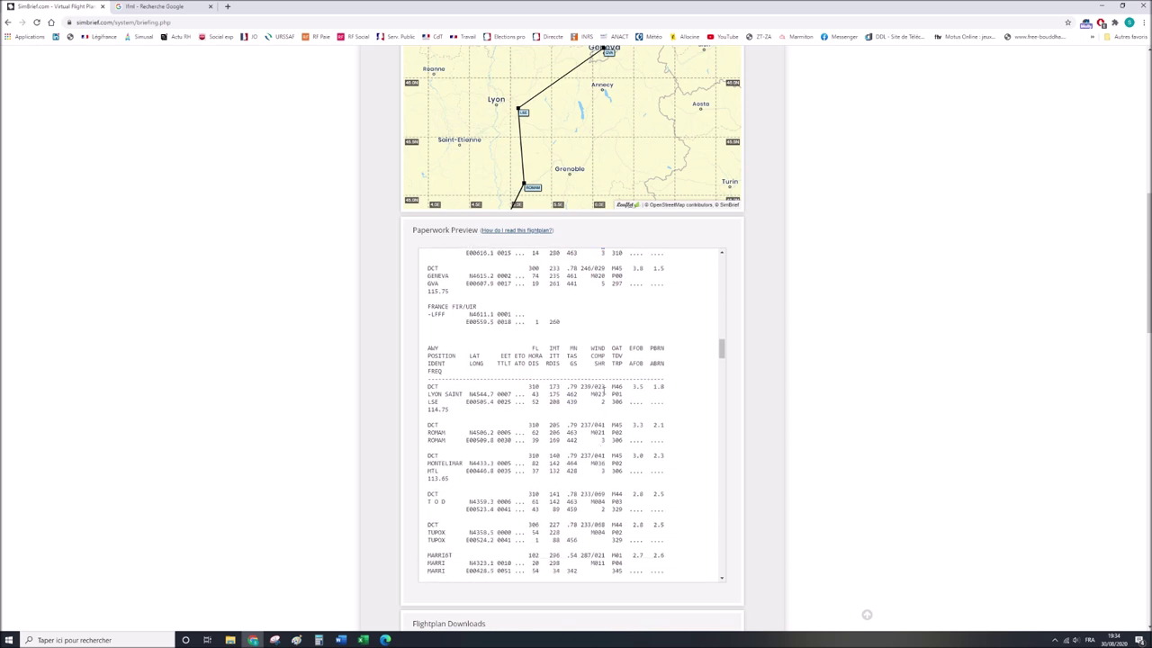
Compare the wind component with ground speed (GS) at the top of climb, Geneva (GVA) and Lyon (LSE).
scroll(601, 389, "up", 2)
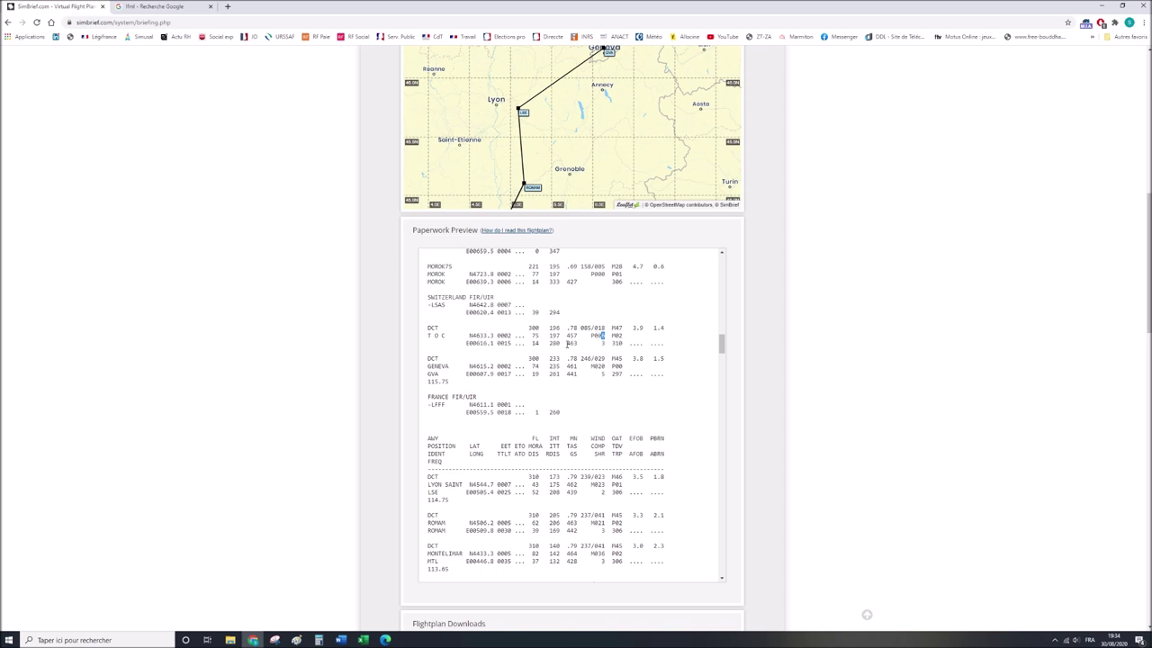
left_click_drag(567, 343, 578, 343)
mouse_move(591, 366)
left_mouse_down()
mouse_move(603, 367)
mouse_move(578, 374)
left_mouse_up()
scroll(582, 487, "down", 2)
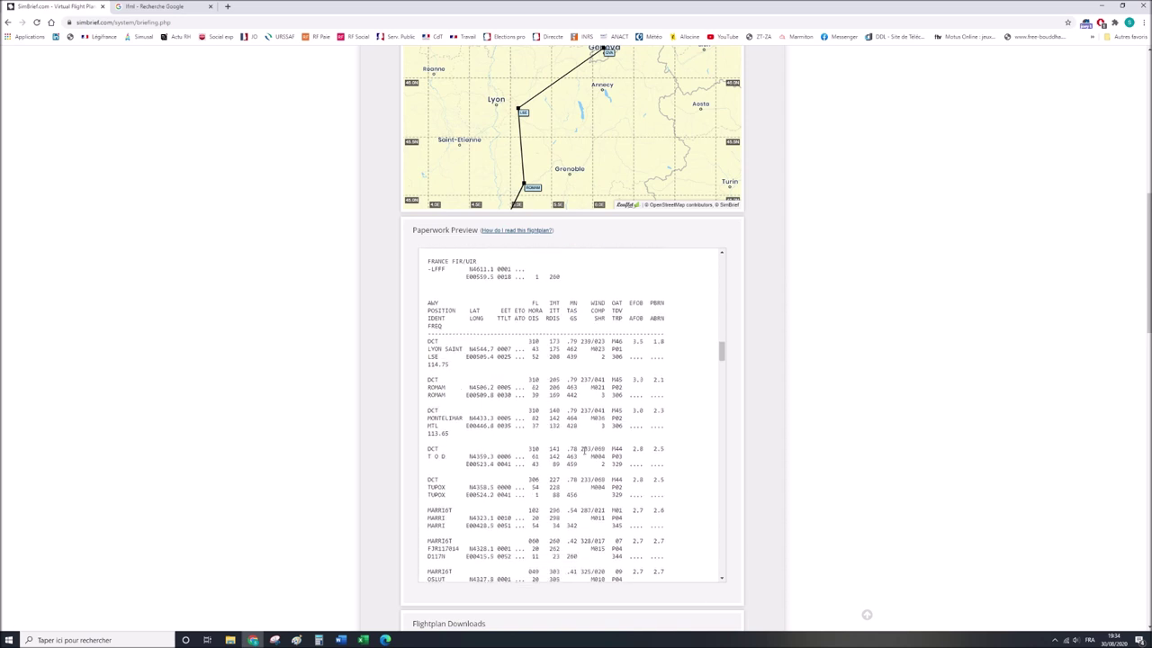
double_click(597, 349)
double_click(569, 357)
Examine the wind shear (SHR) entries at Lyon and ROMAM and the maximum shear note in the flight log heading.
scroll(576, 385, "up", 1)
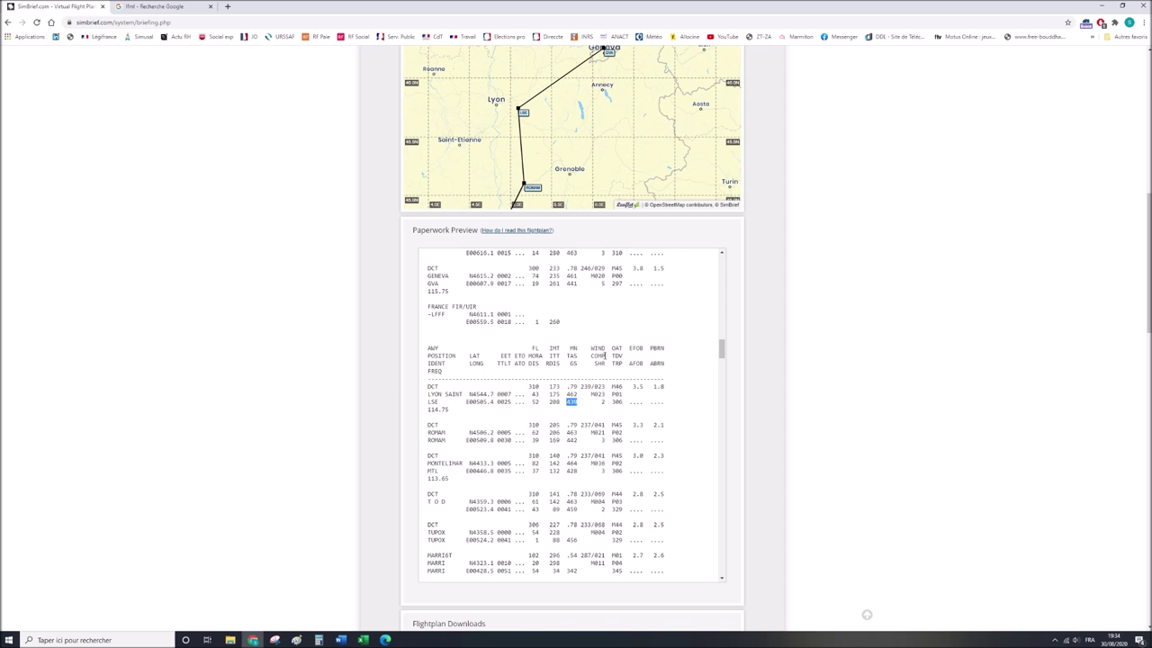
double_click(599, 362)
left_click(601, 402)
double_click(605, 440)
left_click(602, 484)
scroll(603, 486, "up", 4)
scroll(603, 481, "up", 3)
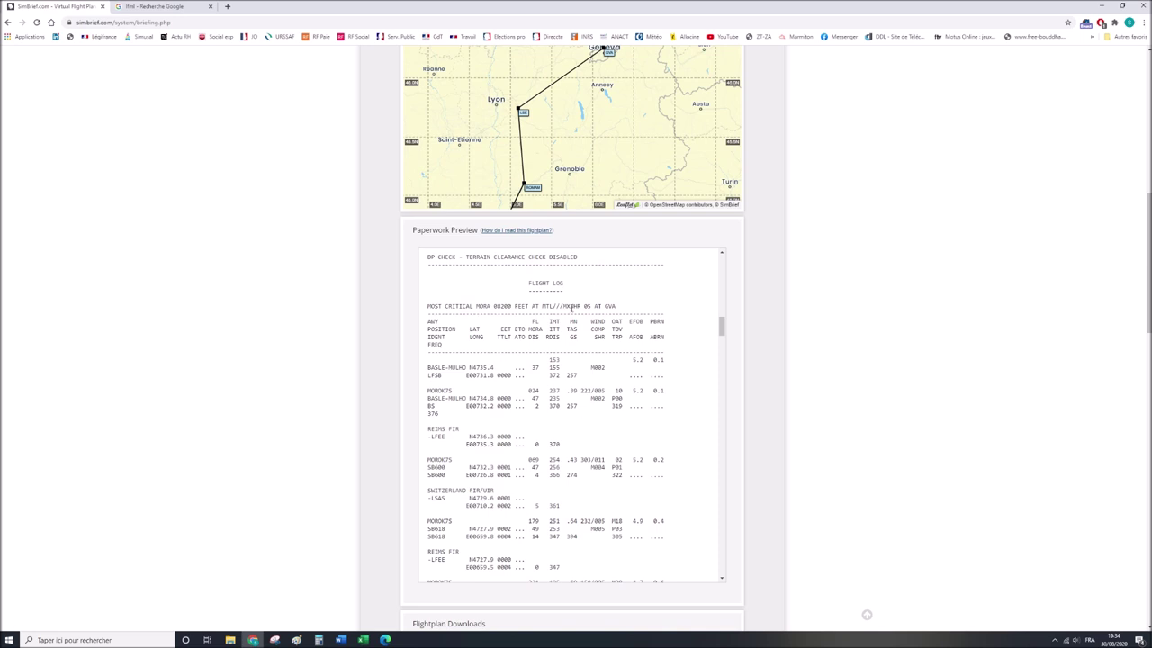
Locate the shear (SHR) entry at Geneva (GVA) and compare it with those of the waypoints through to Montpellier.
scroll(566, 360, "down", 3)
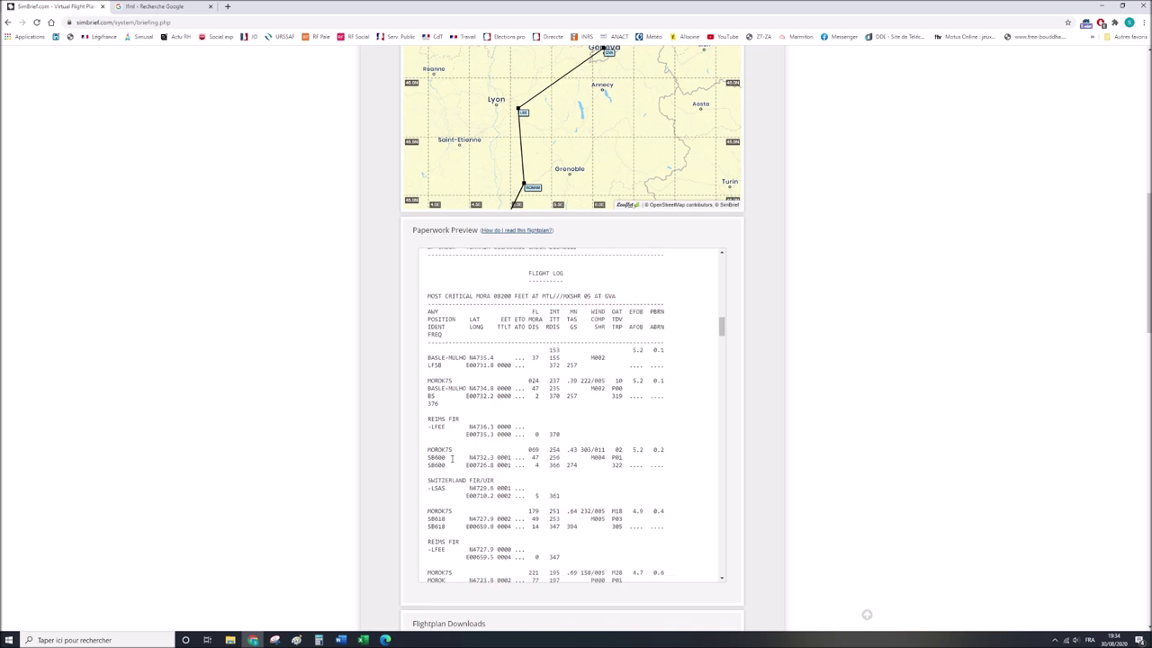
scroll(437, 449, "down", 2)
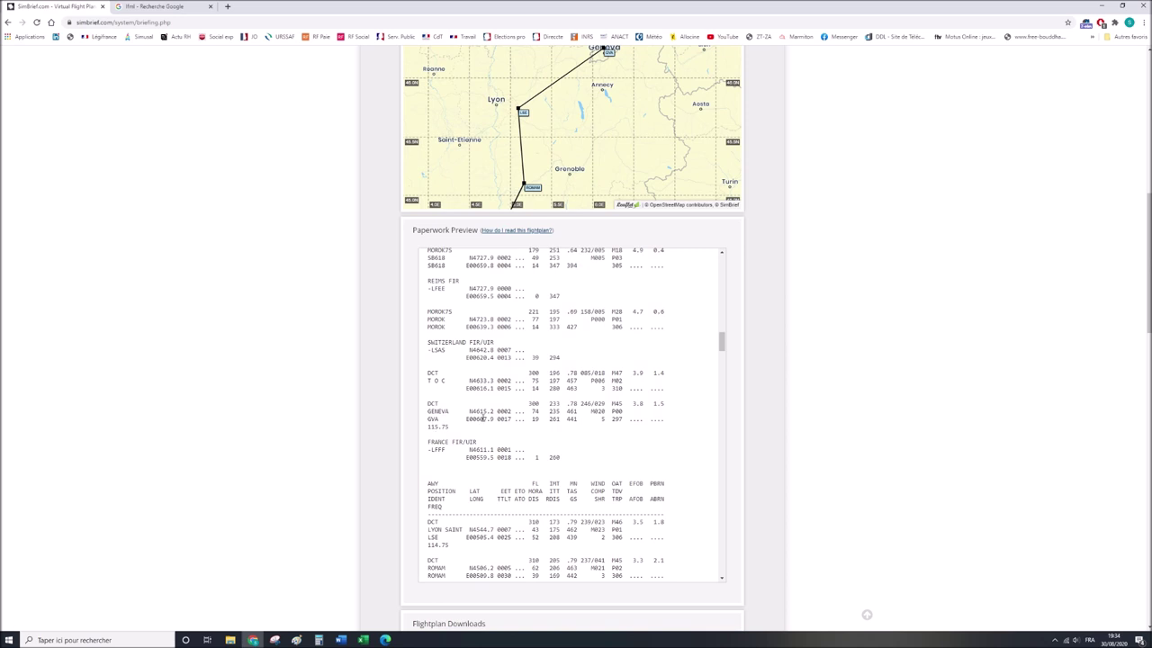
double_click(603, 419)
scroll(606, 441, "down", 1)
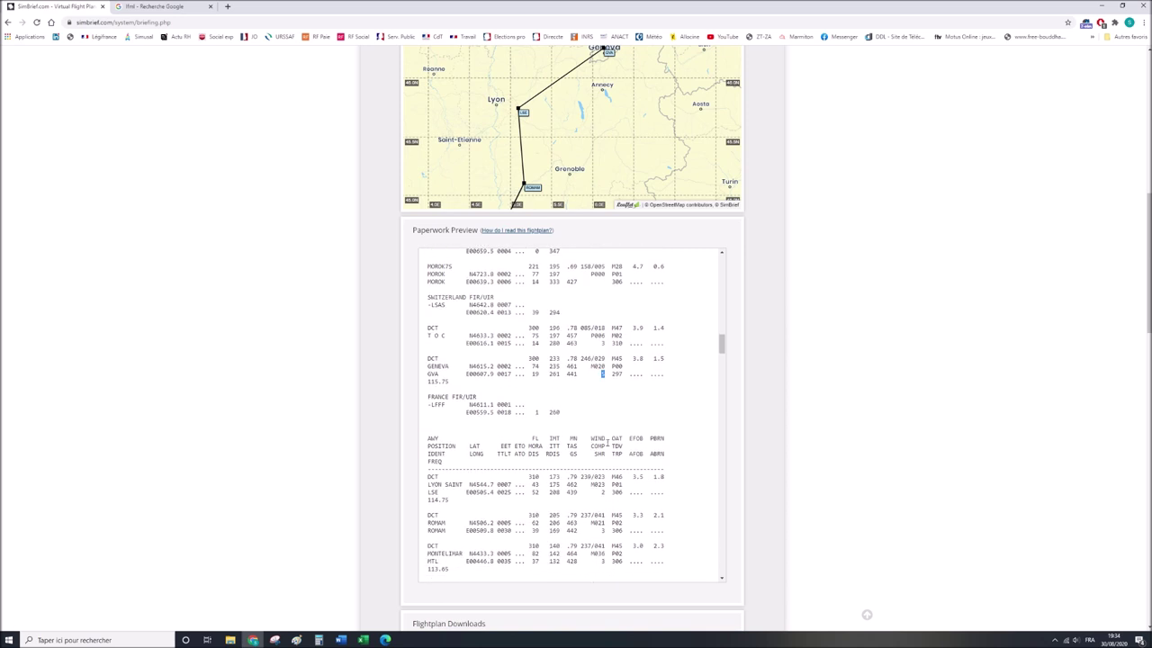
scroll(607, 442, "down", 5)
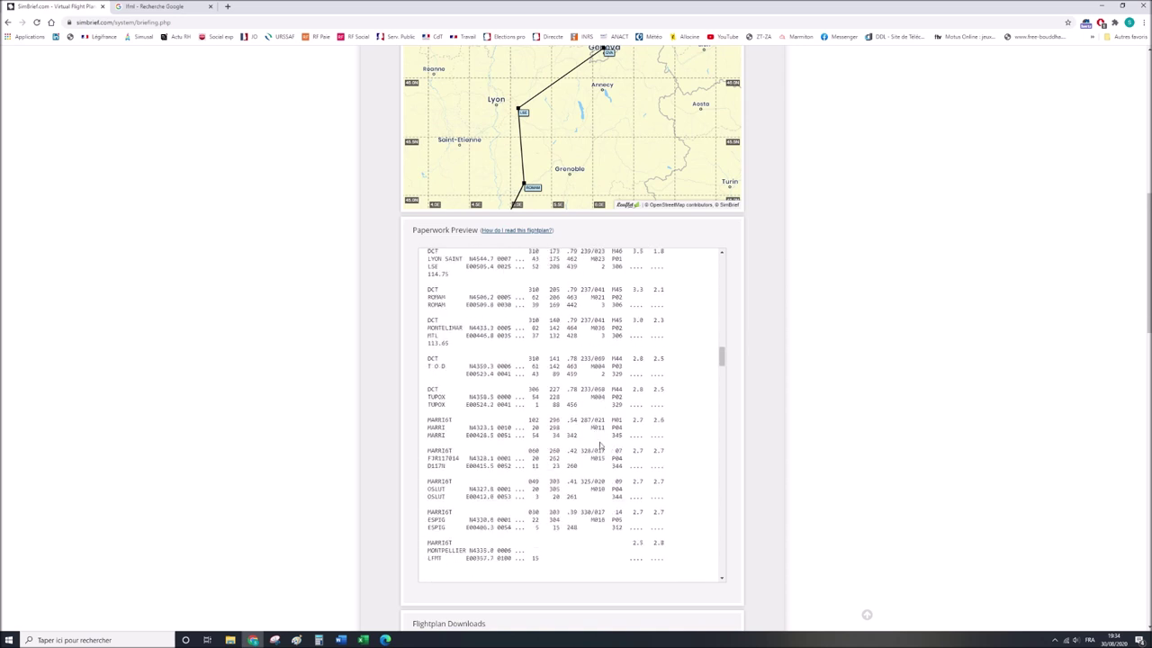
scroll(592, 391, "up", 5)
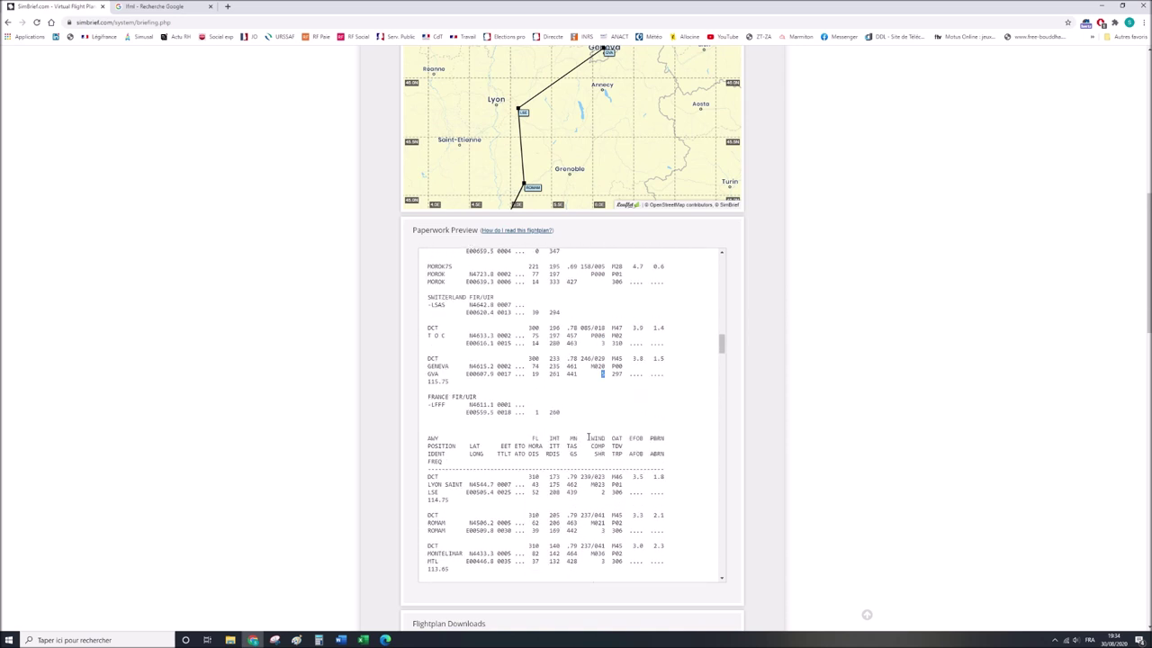
Examine the outside air temperature (OAT) at Lyon (LSE) and ROMAM together with ROMAM's flight level.
scroll(589, 438, "down", 3)
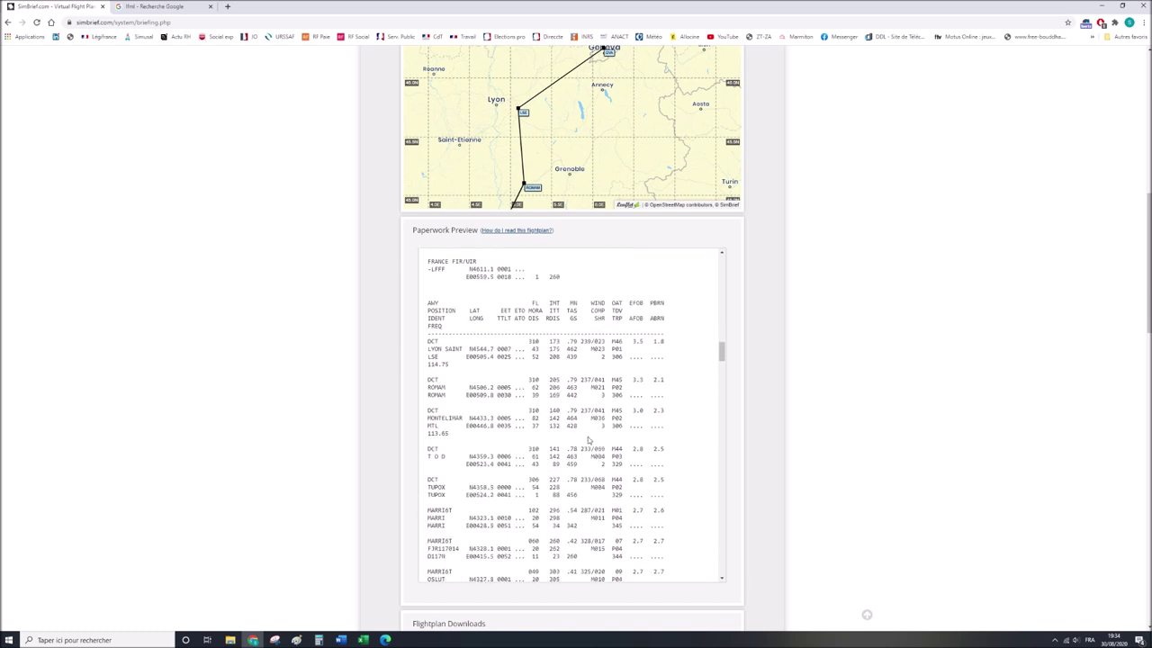
scroll(589, 438, "down", 1)
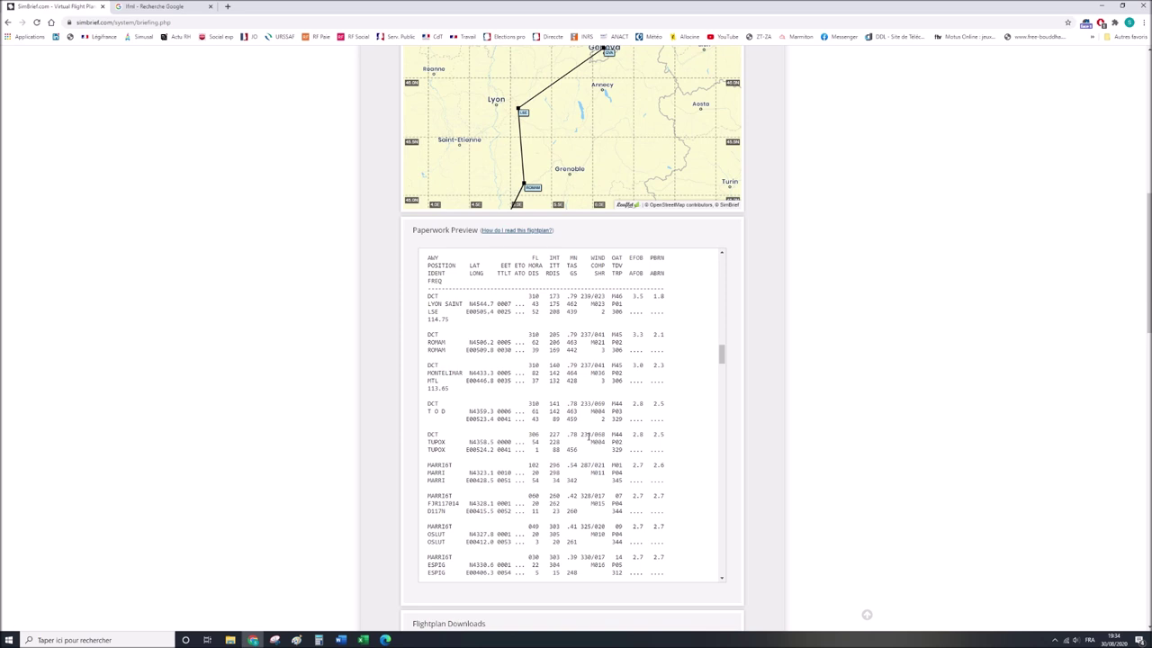
double_click(617, 258)
double_click(616, 296)
double_click(617, 334)
double_click(618, 296)
double_click(617, 333)
double_click(533, 334)
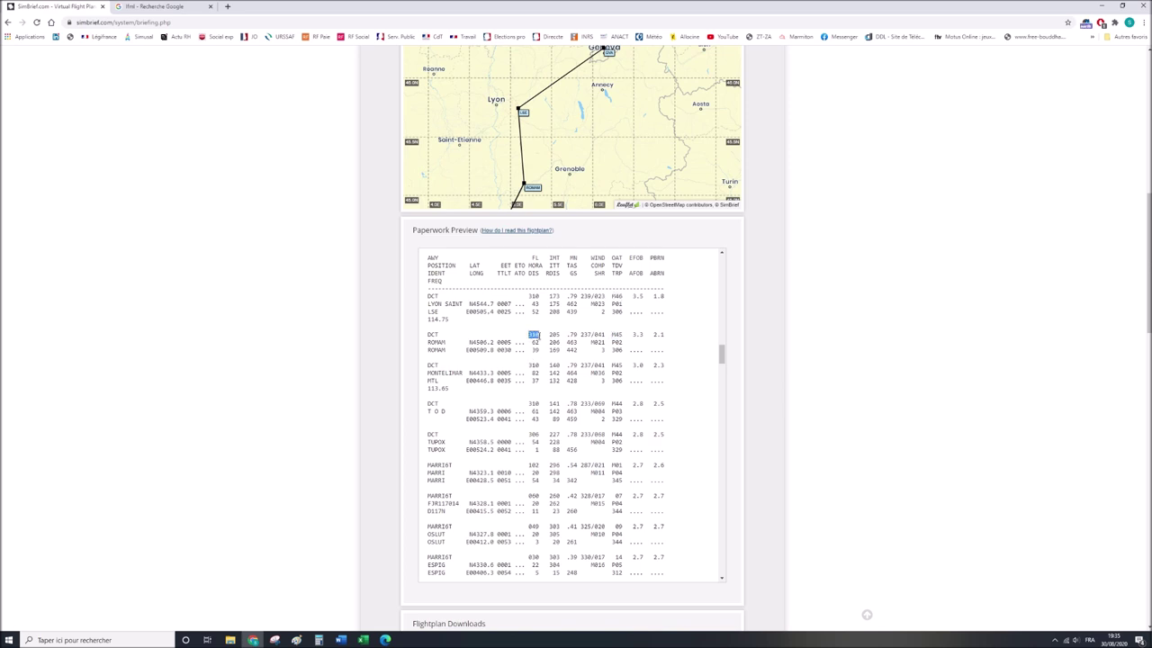
Check ROMAM's outside air temperature against its temperature deviation (TDV) and flight level.
double_click(617, 333)
double_click(616, 342)
double_click(617, 334)
left_click_drag(528, 334, 540, 334)
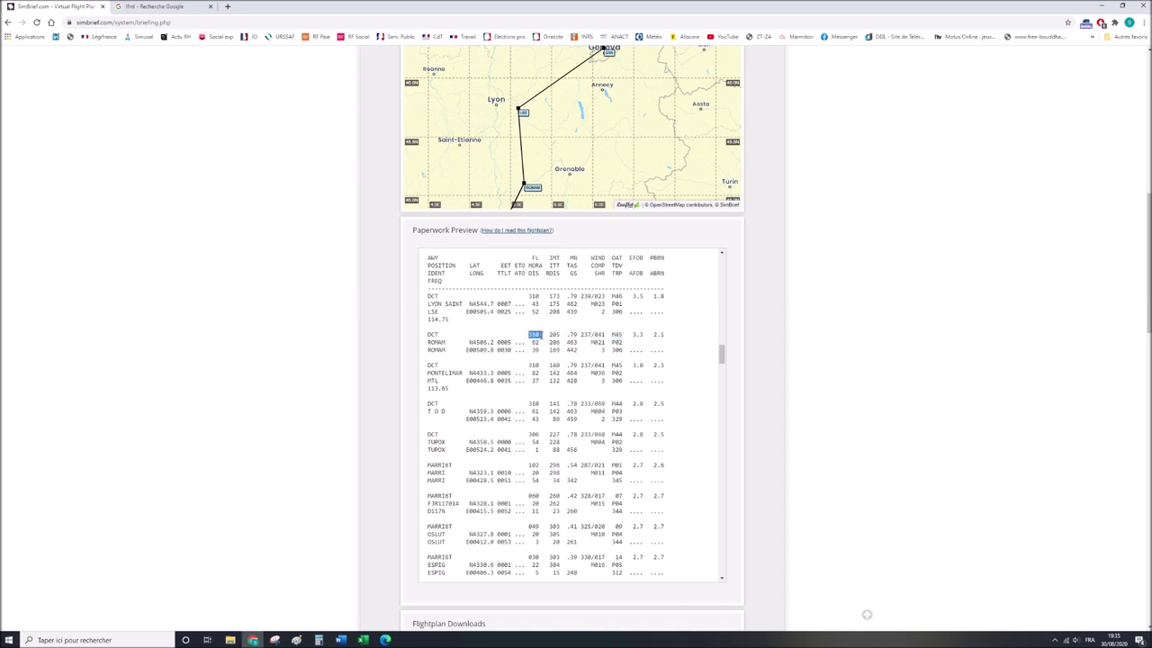
double_click(616, 334)
Compare the tropopause height (TRP) with the flight level at Lyon (LSE) and the top of descent (T O D).
double_click(617, 272)
double_click(616, 312)
double_click(530, 296)
double_click(614, 311)
left_click_drag(611, 420, 620, 420)
left_click_drag(529, 405, 540, 404)
left_click_drag(611, 419, 620, 420)
Check the EFOB entry at Basel-Mulhouse (LFSB) against the block, taxi and take-off fuel in the planned fuel table.
scroll(635, 296, "up", 10)
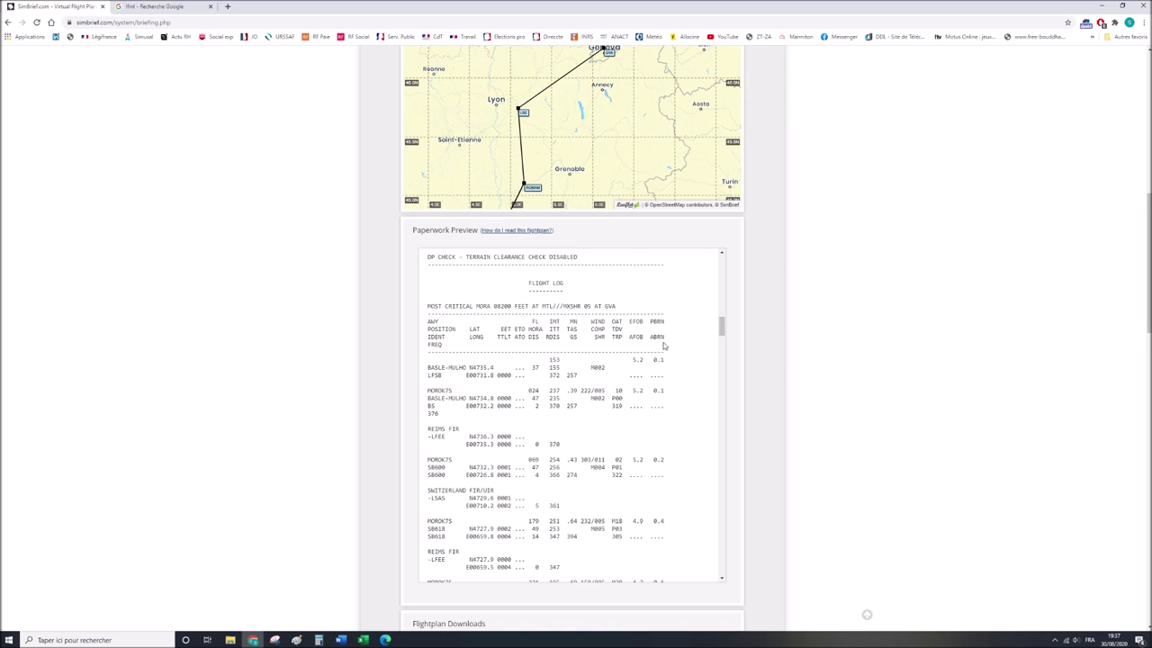
double_click(637, 360)
scroll(635, 362, "up", 10)
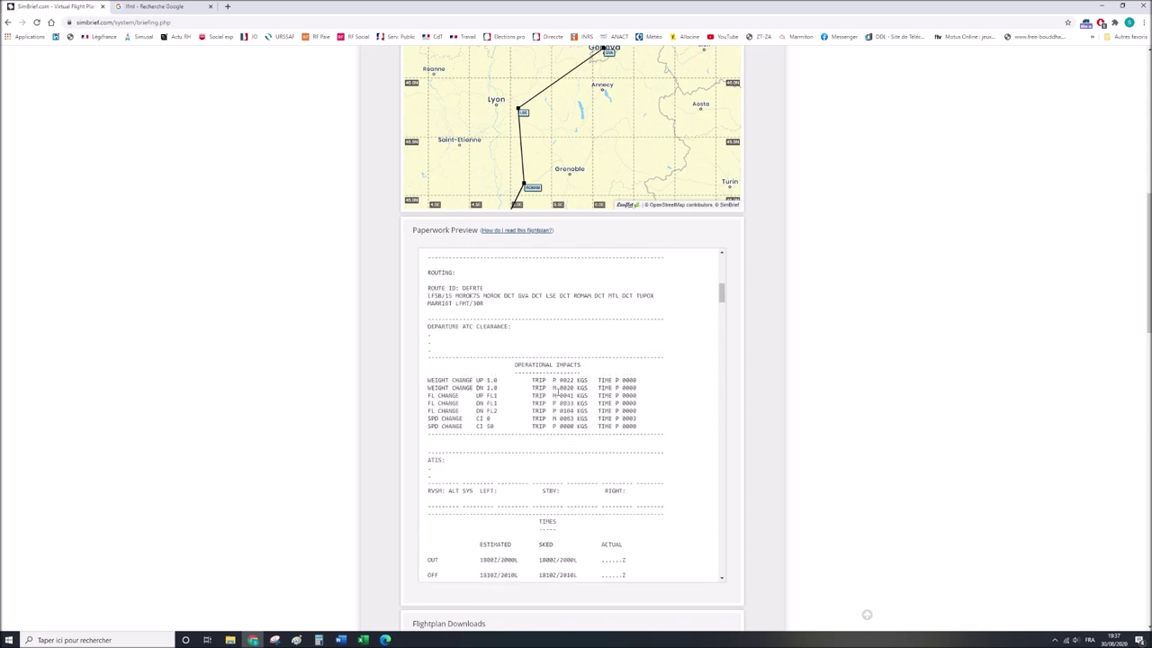
scroll(557, 393, "up", 5)
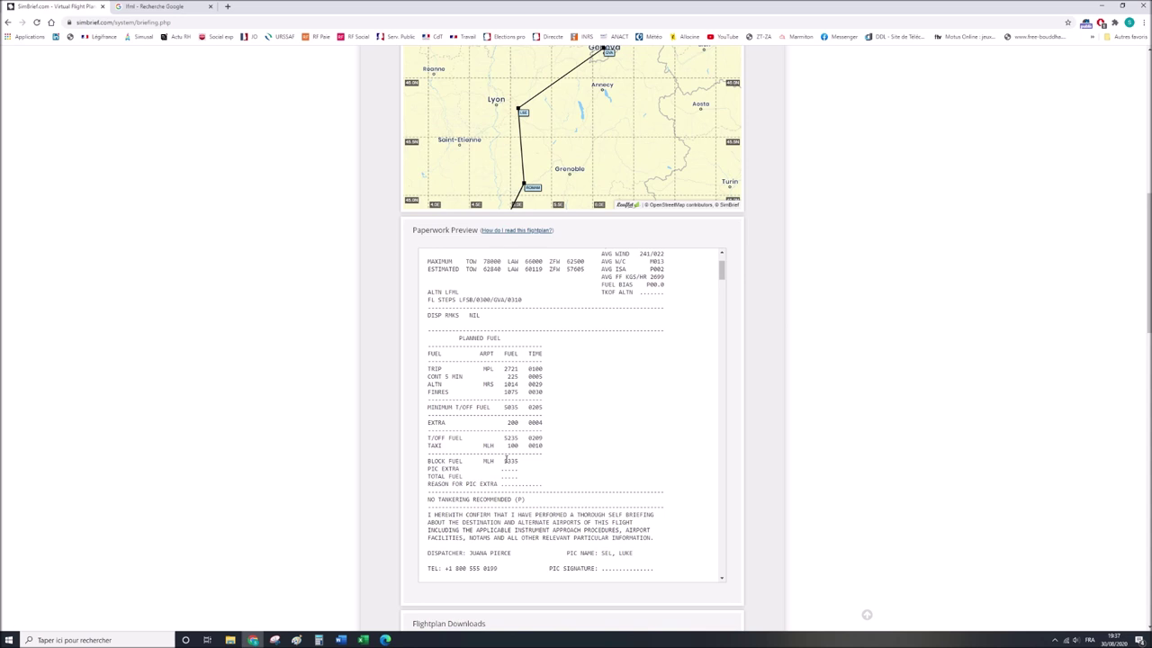
left_click_drag(505, 460, 522, 445)
left_click_drag(504, 437, 520, 437)
scroll(595, 499, "down", 1)
scroll(595, 500, "down", 10)
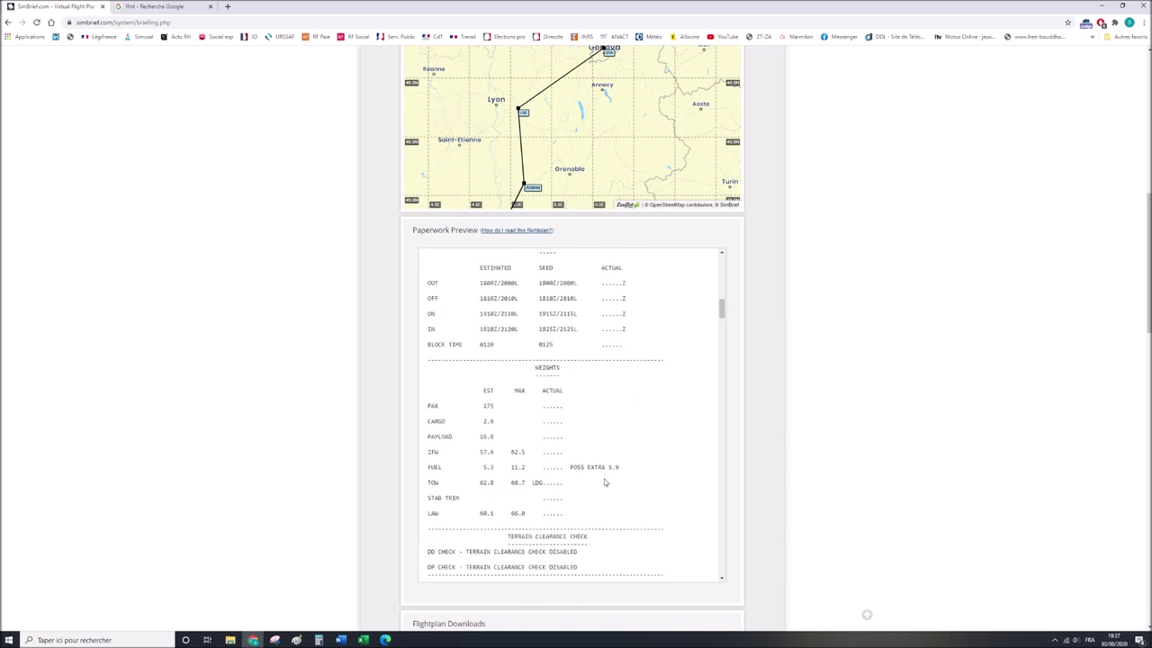
Examine the estimated fuel on board (EFOB) from Basel-Mulhouse (LFSB) through SB600 to SB618.
double_click(637, 405)
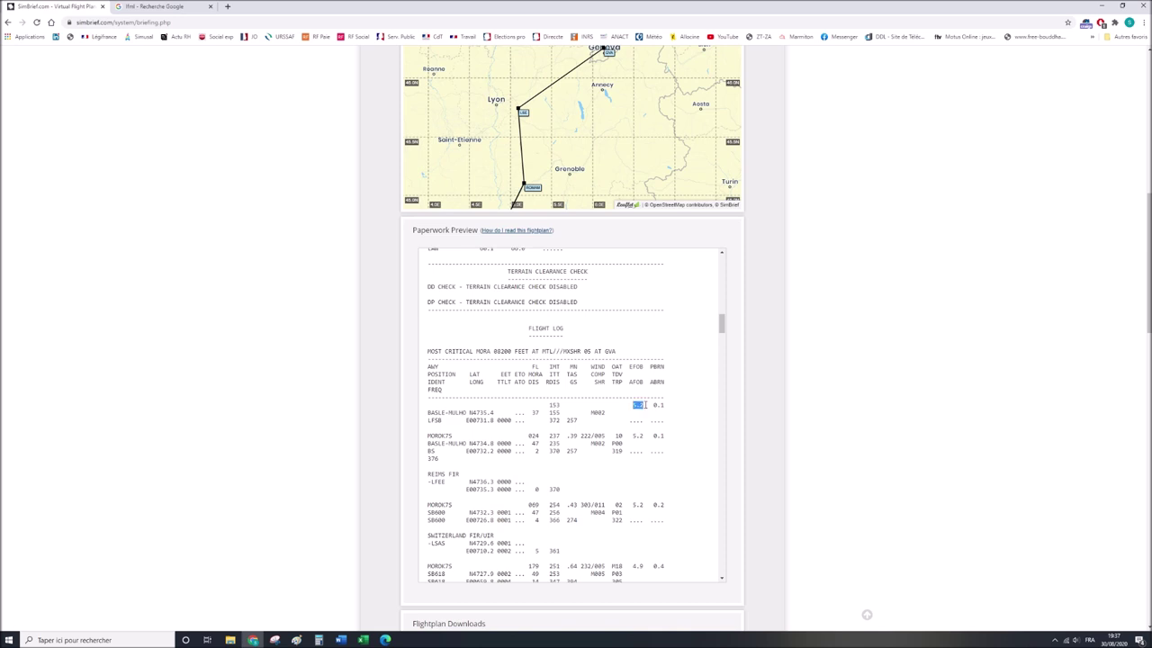
scroll(642, 423, "down", 1)
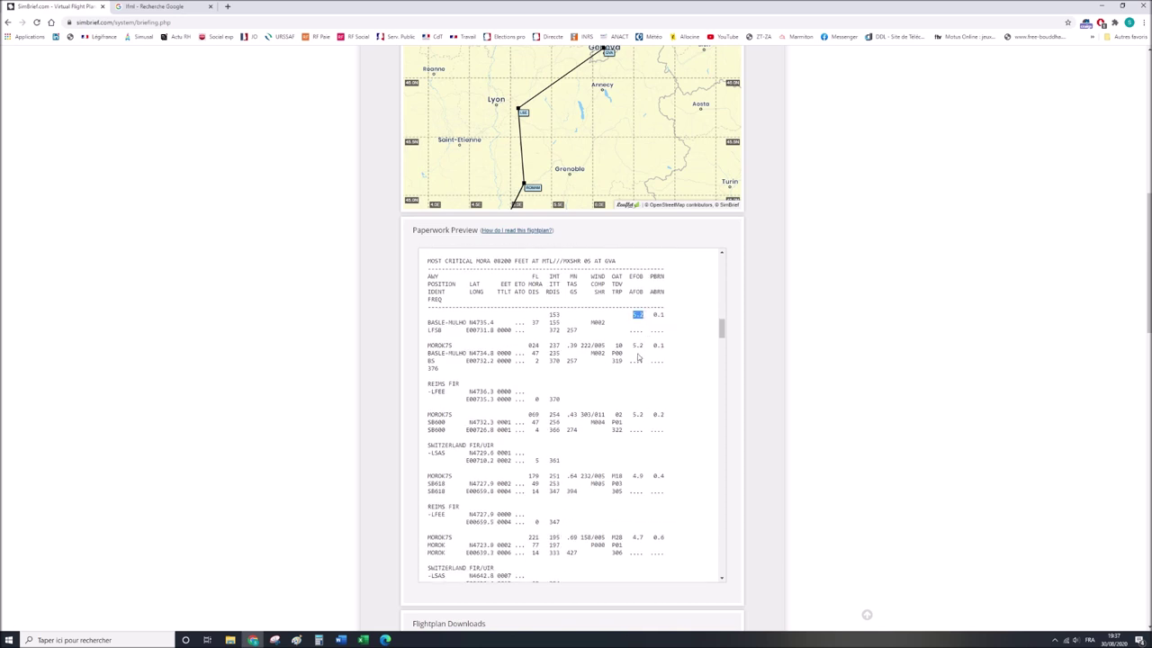
double_click(638, 475)
left_click_drag(428, 429, 446, 430)
left_click_drag(427, 490, 447, 491)
left_click_drag(633, 475, 644, 476)
scroll(639, 478, "down", 3)
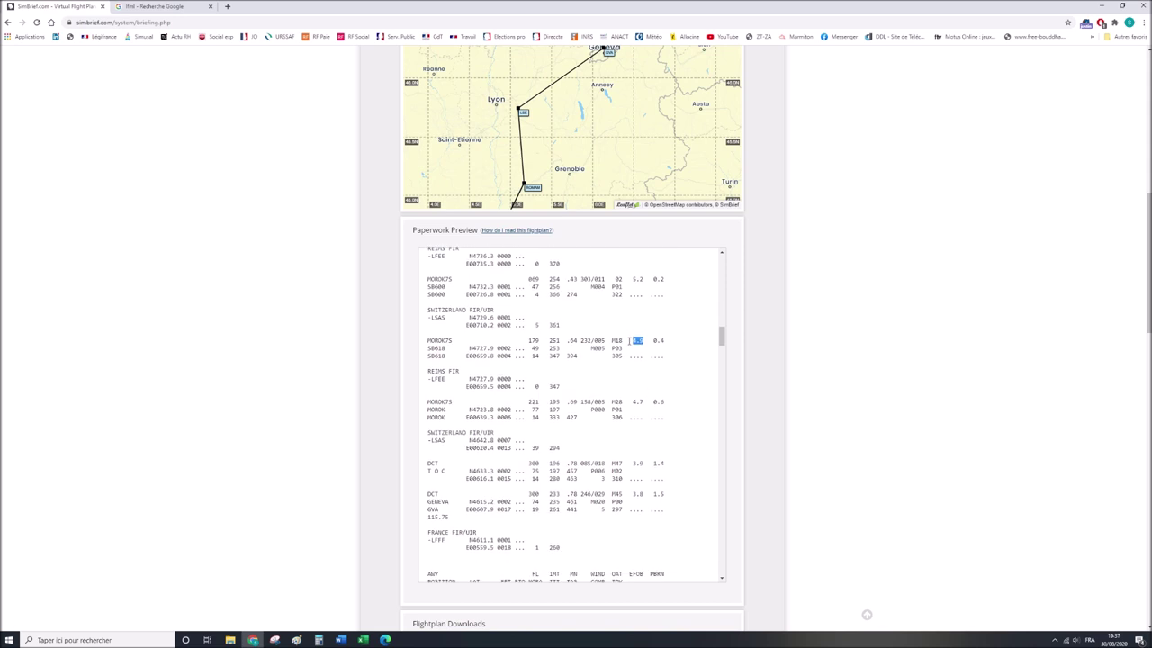
Compare the EFOB entries at SB618, MOROK and the top of climb (T O C).
left_click_drag(633, 401, 643, 401)
left_click(642, 401)
left_click_drag(638, 340, 644, 340)
scroll(641, 396, "down", 1)
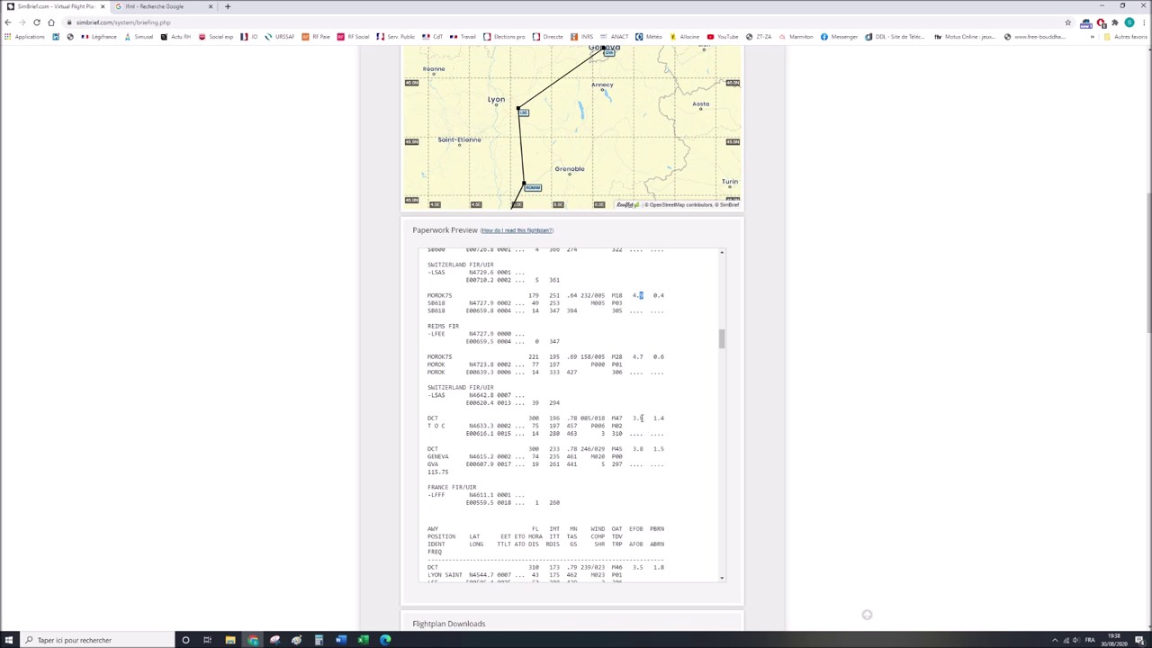
double_click(639, 358)
double_click(639, 417)
double_click(637, 295)
Compare estimated fuel on board (EFOB) with planned burn (PBRN) from SB618 through MOROK to the top of climb.
left_click_drag(633, 356, 644, 358)
left_click_drag(653, 295, 665, 295)
left_click_drag(653, 356, 665, 357)
left_click_drag(633, 357, 644, 357)
left_click_drag(632, 418, 644, 418)
left_click_drag(653, 356, 666, 357)
left_click_drag(653, 417, 665, 419)
Check the final EFOB and planned burn (PBRN) entries at Montpellier (LFMT).
scroll(664, 423, "down", 10)
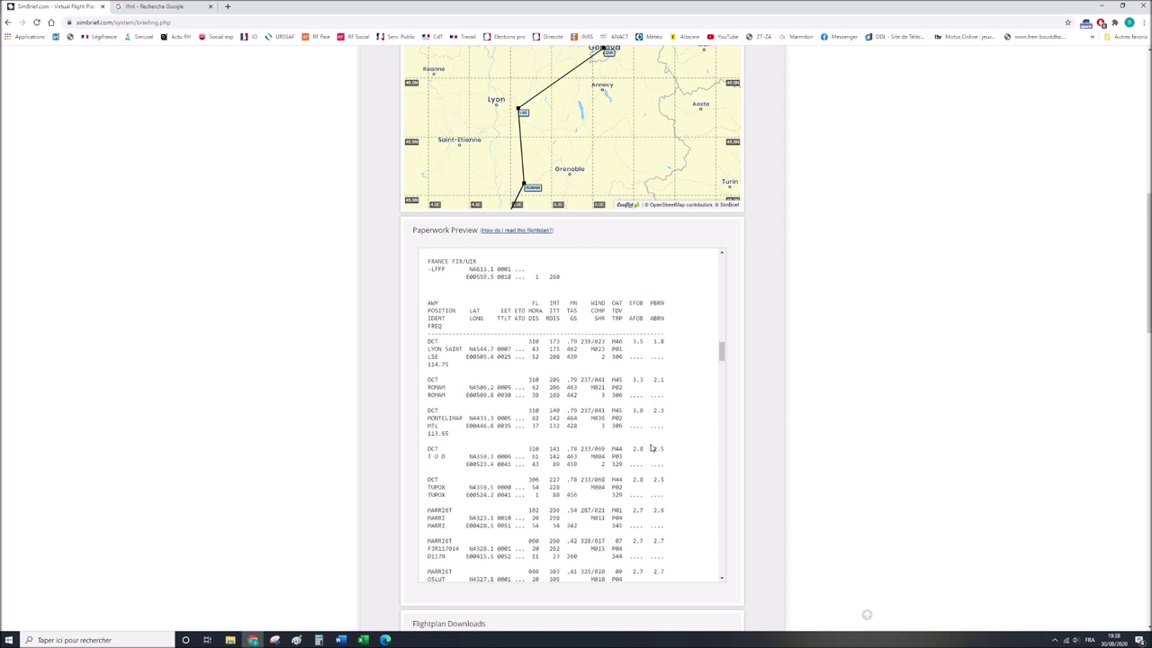
scroll(655, 407, "up", 2)
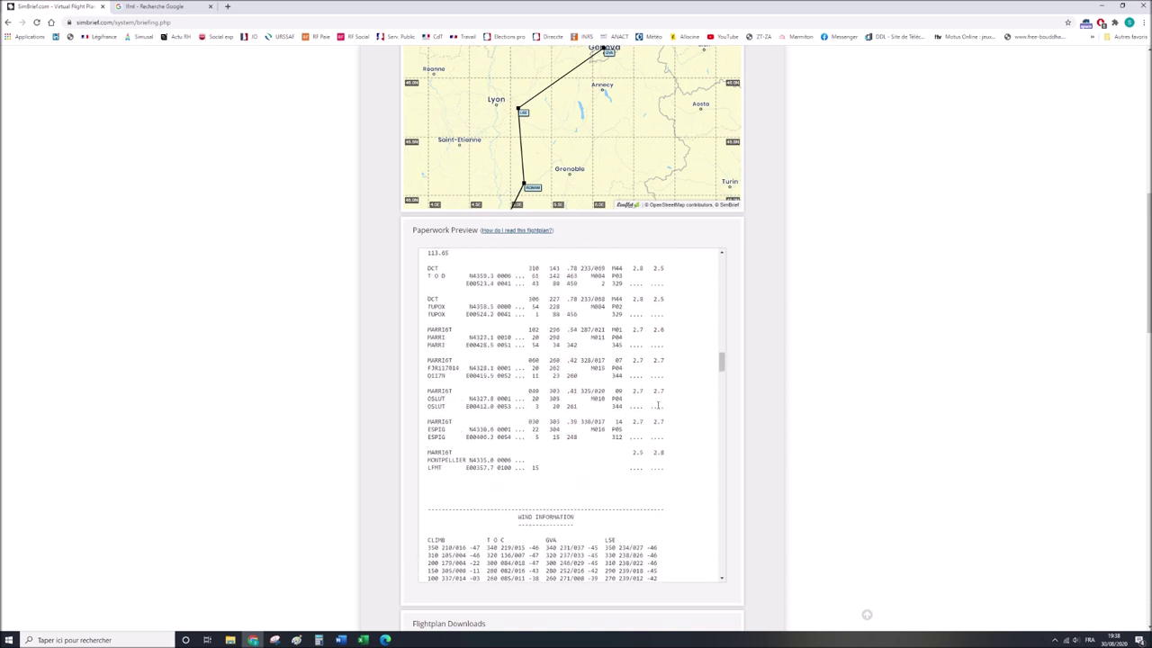
left_click_drag(632, 495, 664, 497)
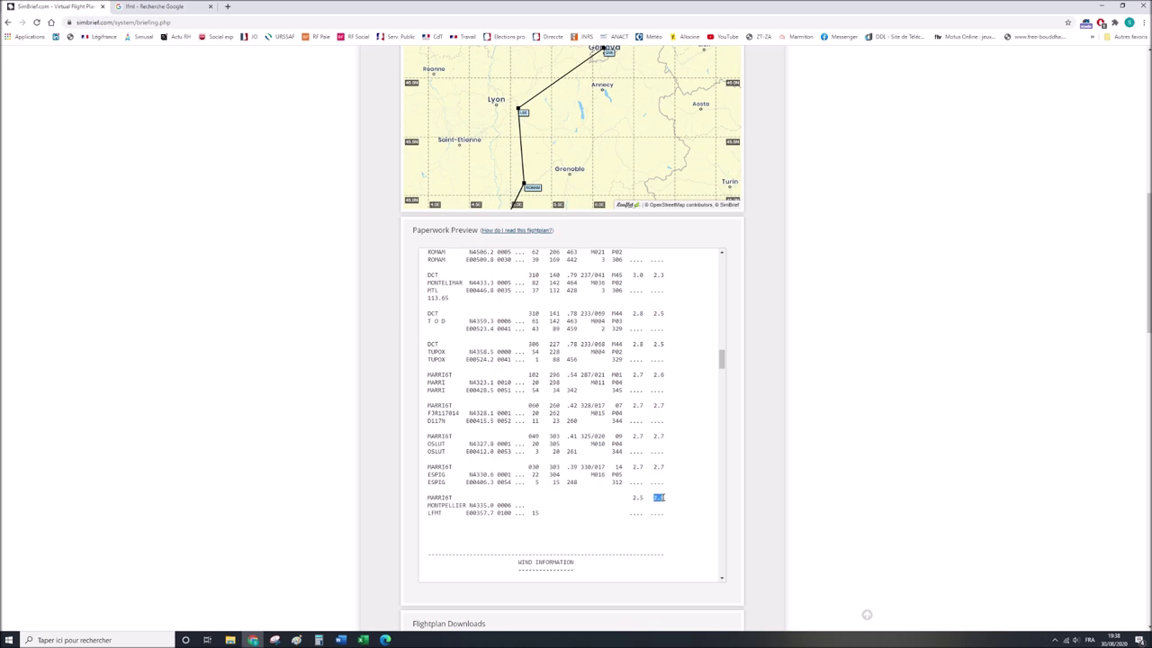
scroll(664, 498, "down", 1)
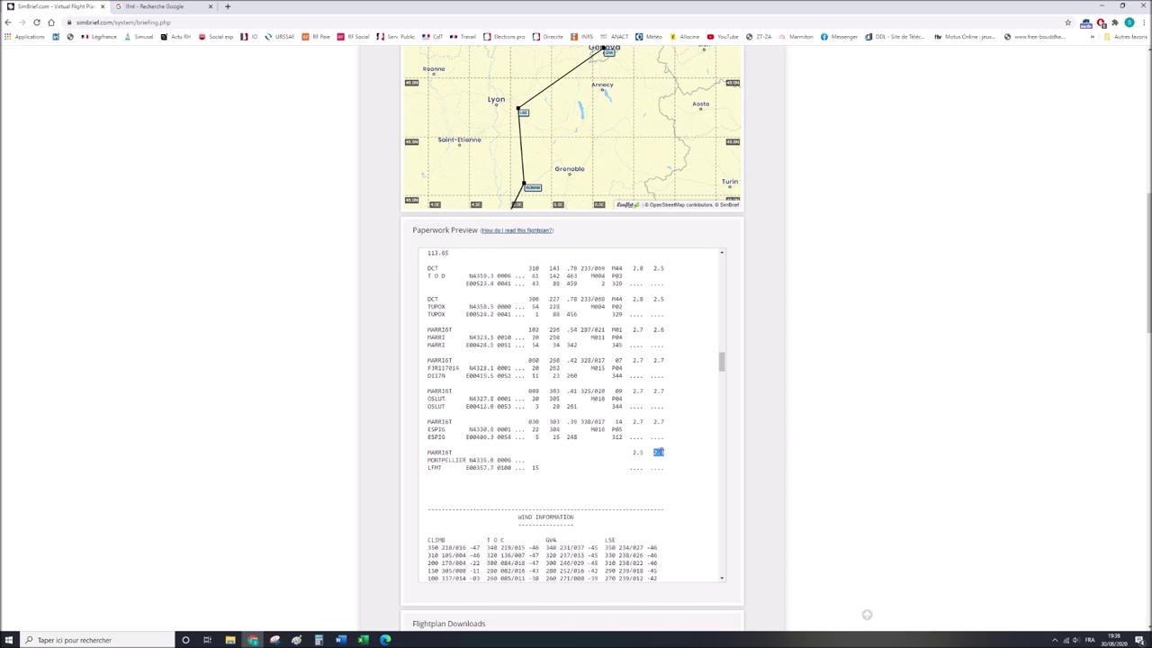
scroll(657, 459, "up", 8)
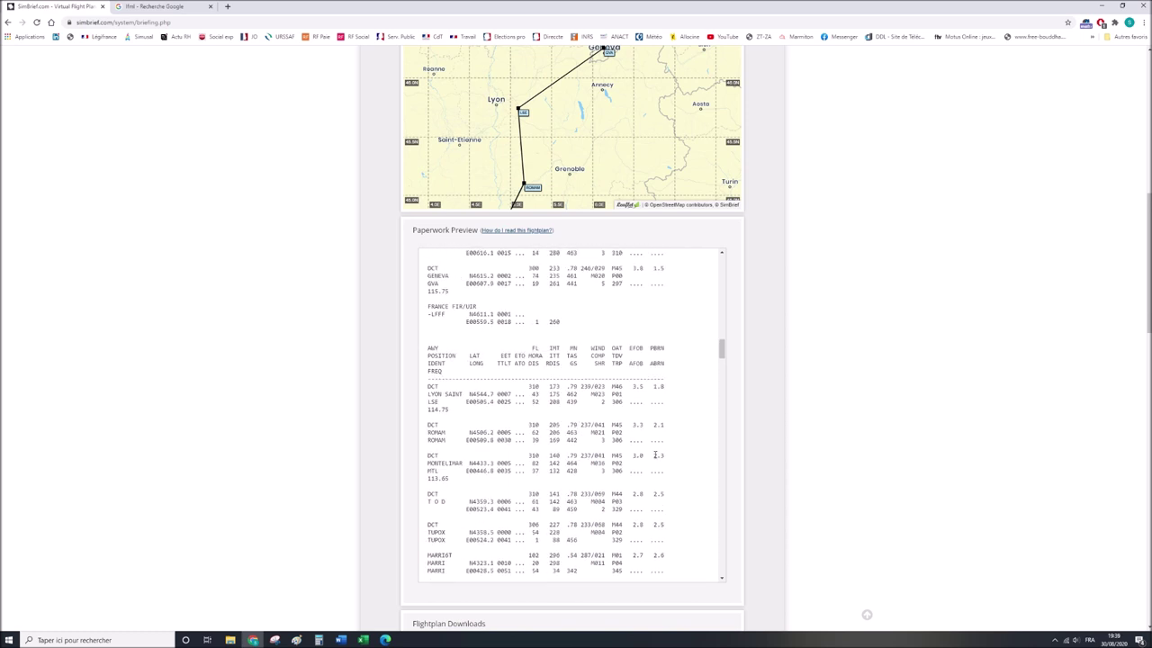
Review the block fuel in the planned fuel table and return to the start of the flight log.
scroll(655, 458, "up", 6)
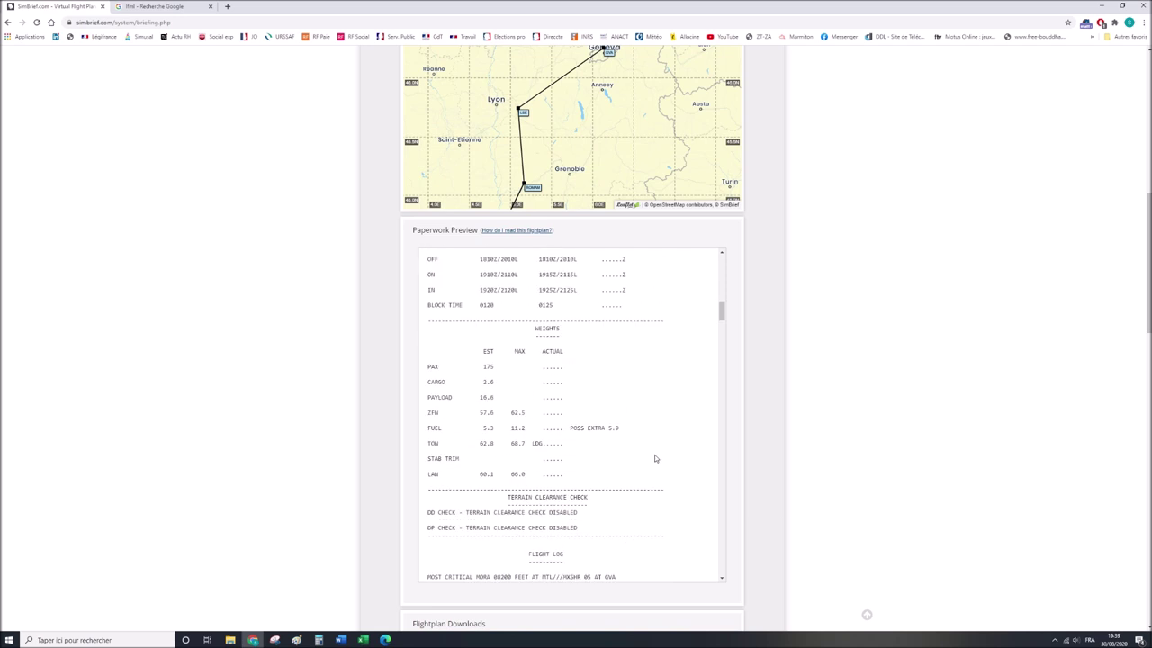
scroll(655, 455, "up", 5)
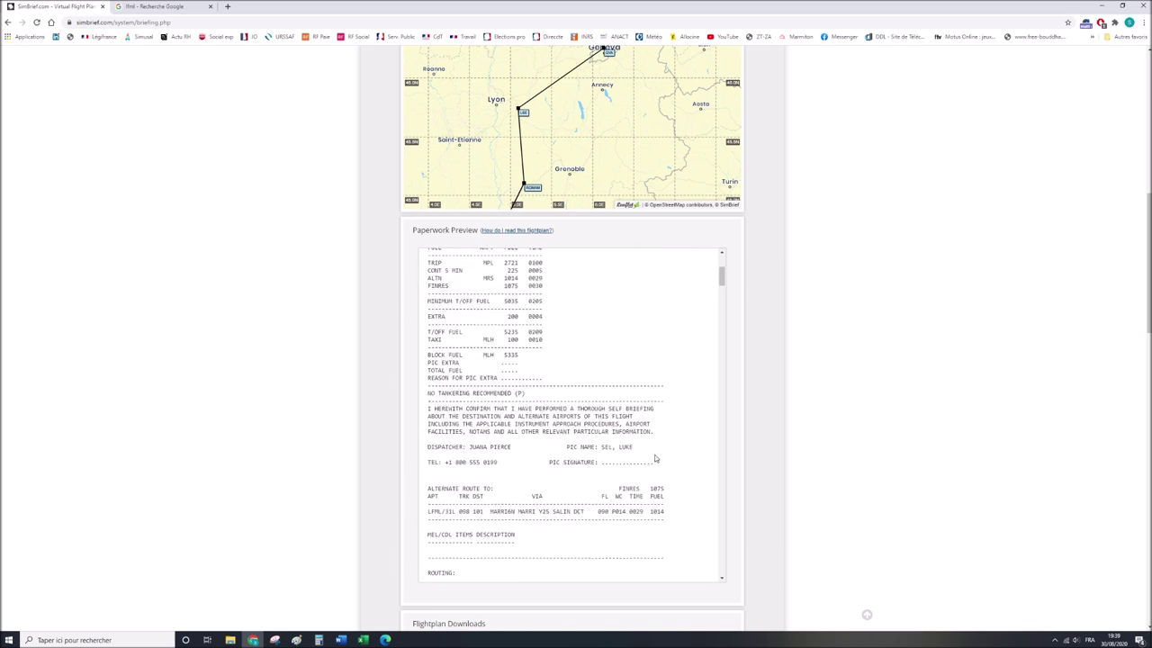
double_click(509, 369)
scroll(602, 470, "down", 5)
scroll(600, 469, "up", 5)
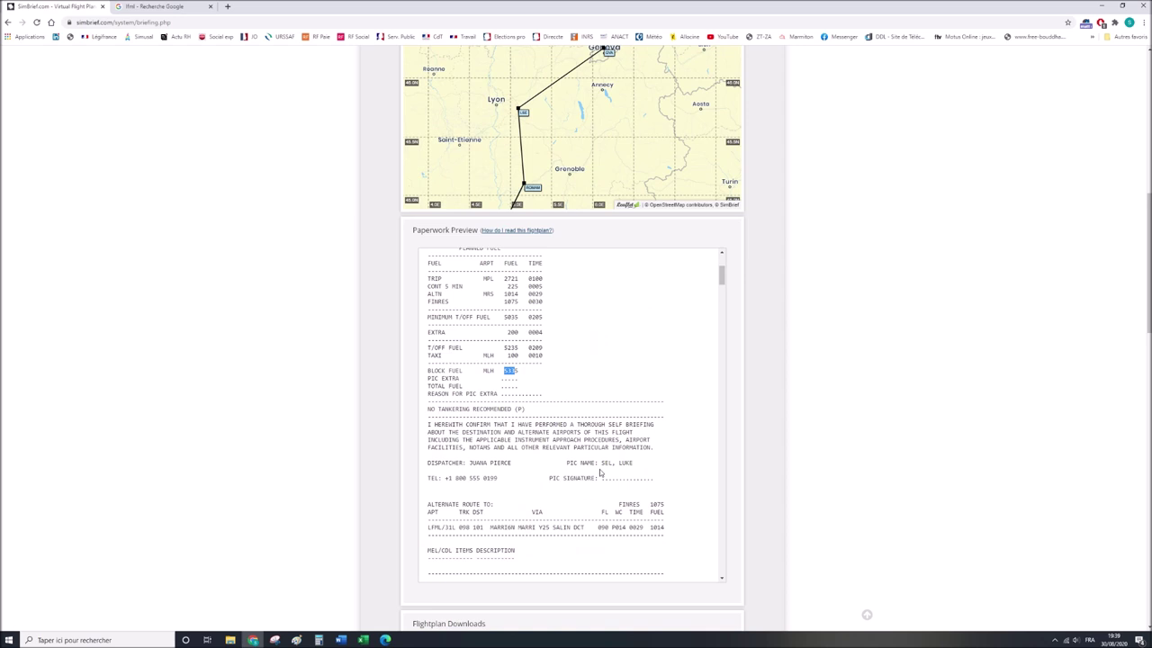
scroll(599, 469, "down", 10)
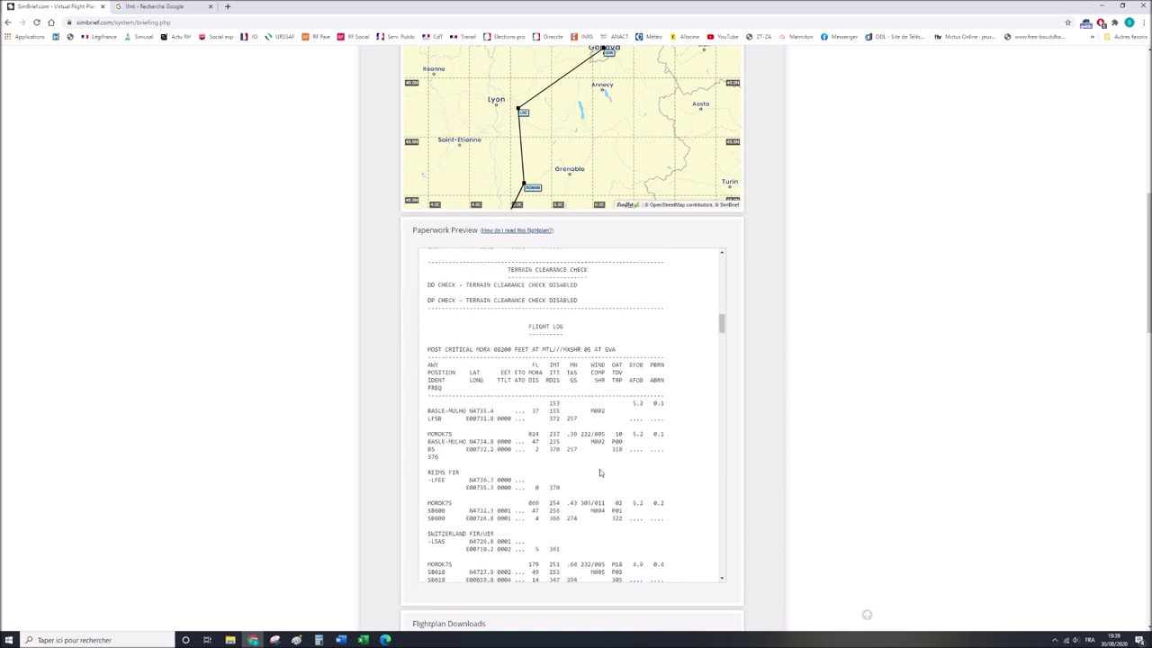
Go to the Wind Information table after the Montpellier (LFMT) entry and examine the middle flight-level rows of both blocks.
scroll(599, 468, "down", 6)
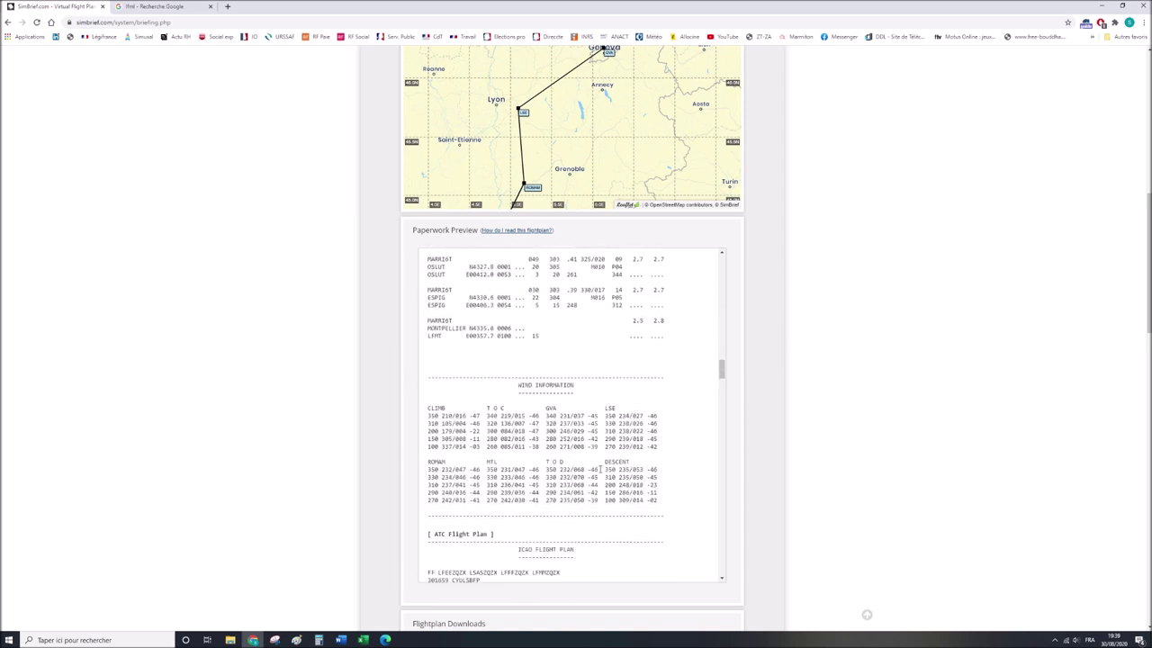
scroll(599, 469, "up", 3)
scroll(599, 469, "up", 1)
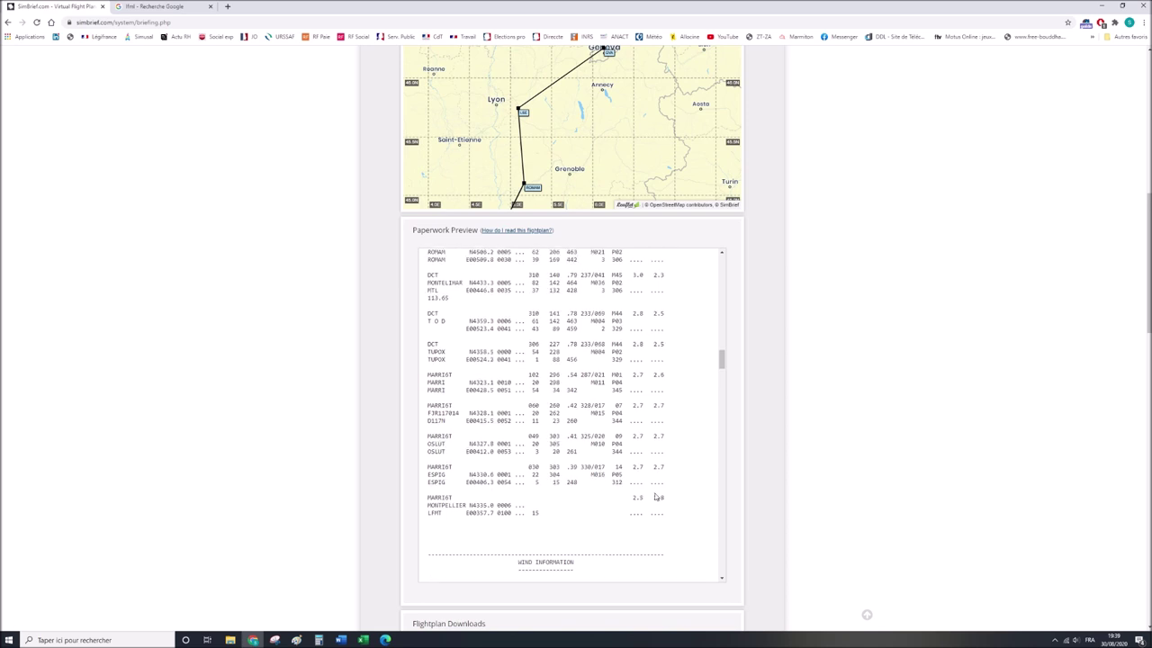
scroll(657, 506, "down", 5)
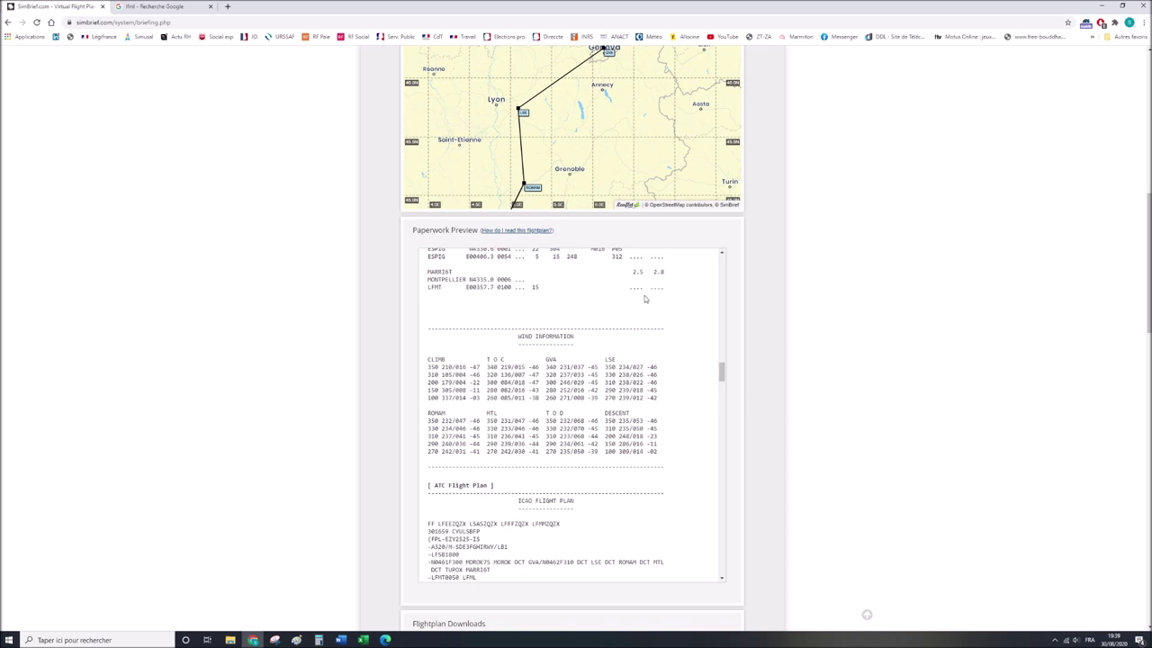
triple_click(434, 382)
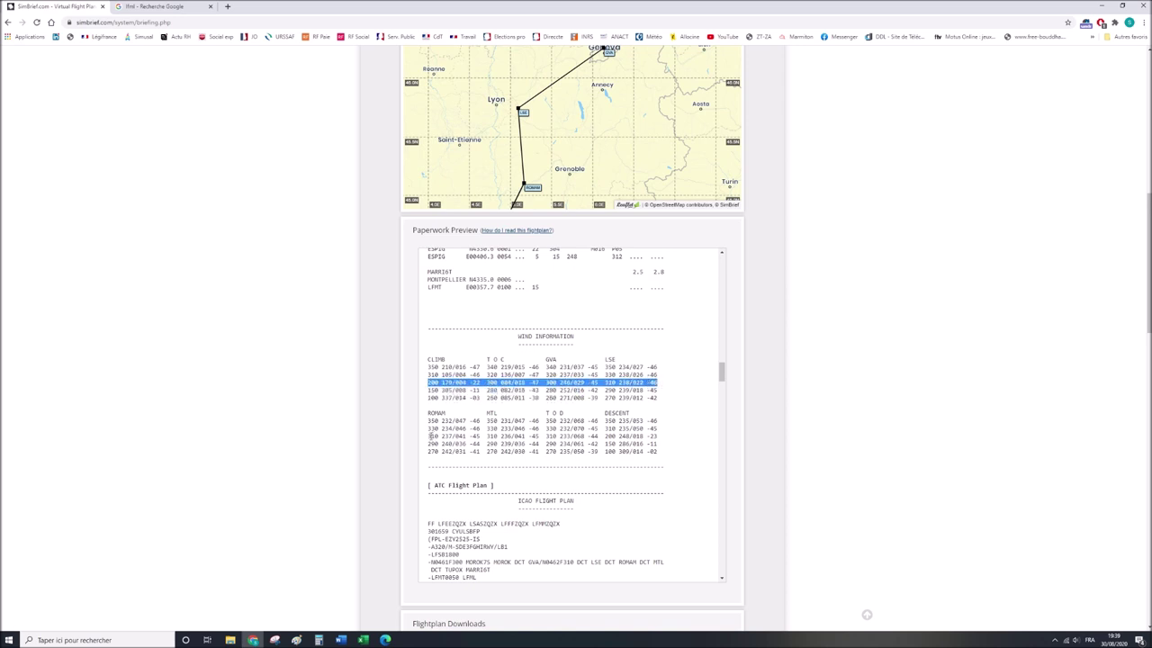
left_click_drag(429, 435, 659, 437)
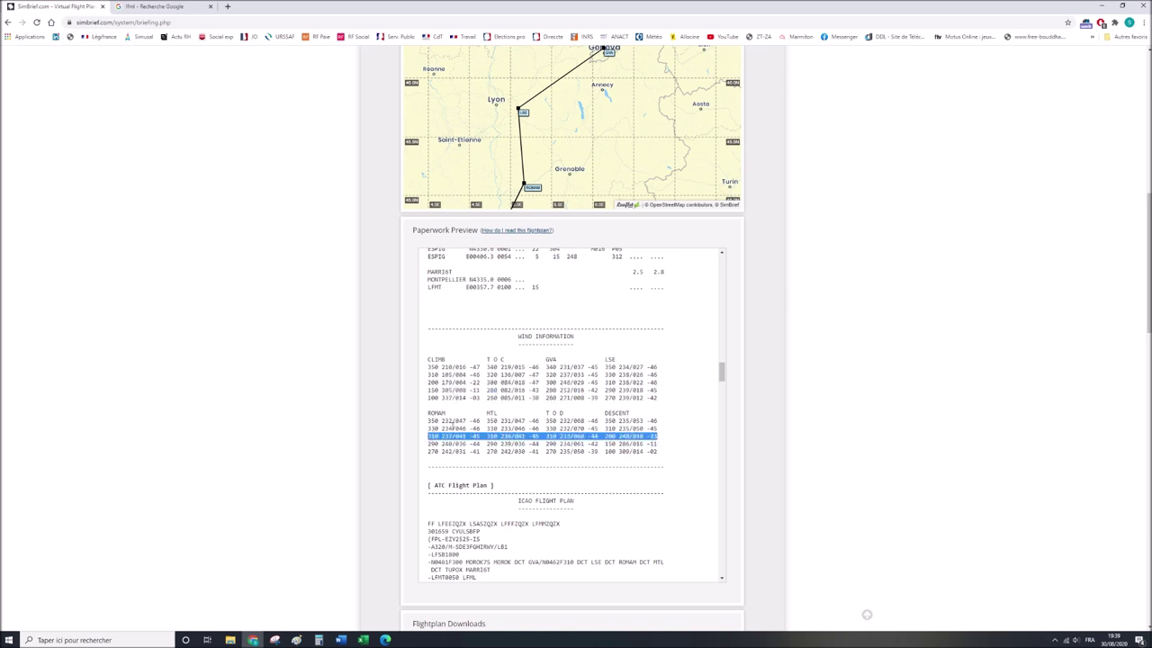
Compare the GVA entry at FL300 with the LSE entry at FL310 in the Wind Information table.
double_click(549, 359)
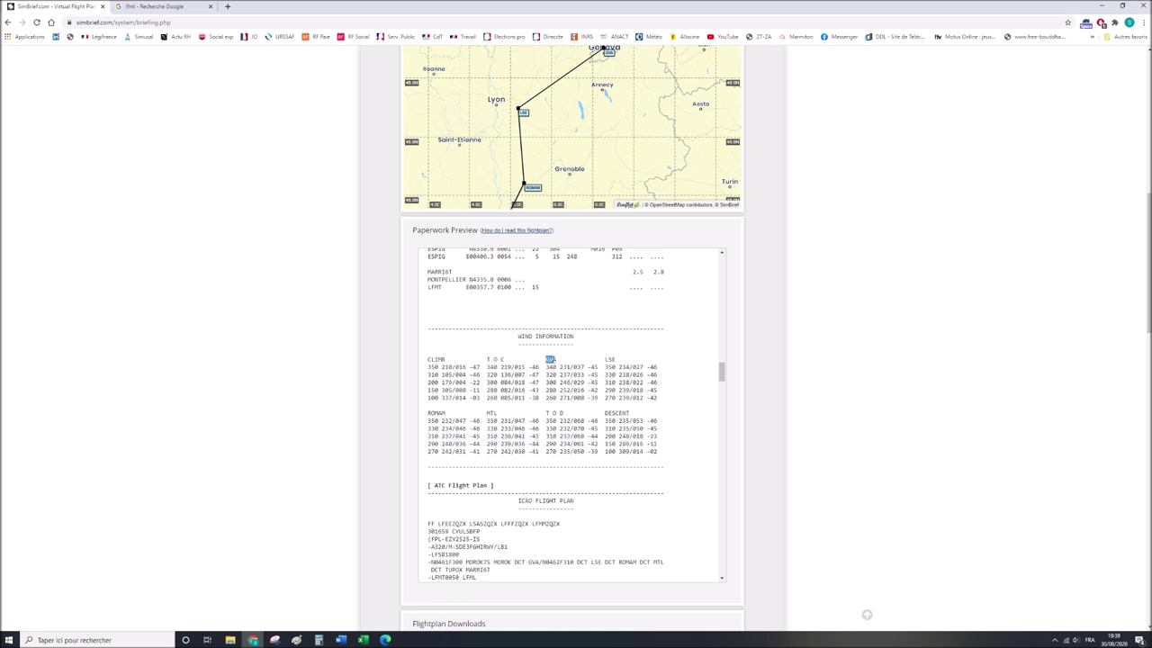
left_click_drag(548, 382, 607, 383)
left_click_drag(605, 382, 658, 383)
left_click_drag(546, 382, 598, 383)
left_click_drag(606, 382, 657, 380)
left_click(560, 382)
Check the GVA flight levels 320 and 280 around the planned FL300 in the Wind Information table.
left_click_drag(546, 359, 558, 359)
double_click(546, 375)
double_click(550, 390)
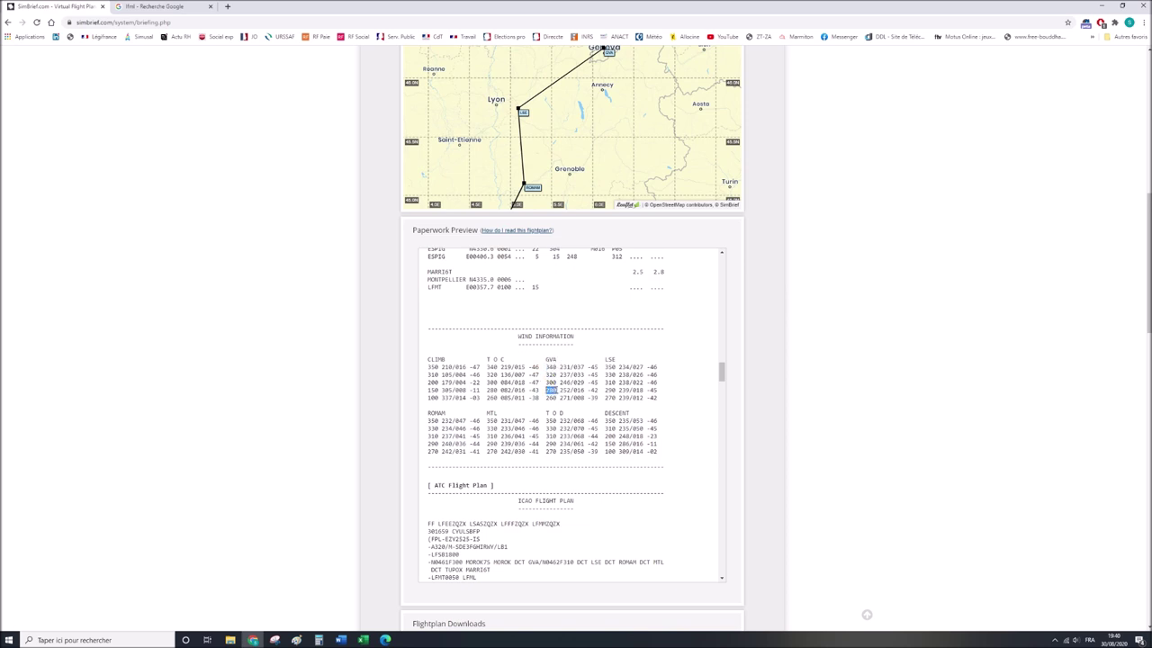
double_click(552, 383)
left_click(561, 383)
Read the GVA wind and temperature entries in the Wind Information table at FL300, FL320 and FL340.
scroll(583, 374, "up", 5)
scroll(583, 374, "up", 4)
scroll(583, 378, "down", 6)
scroll(583, 378, "down", 5)
scroll(823, 206, "up", 2)
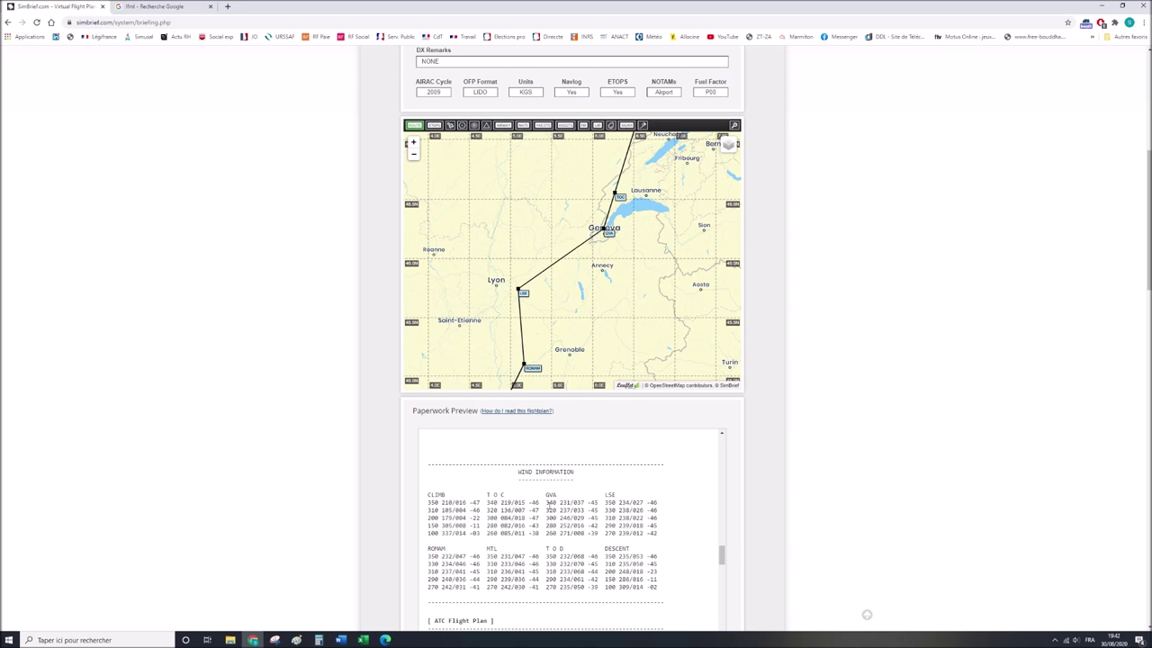
left_click_drag(546, 518, 586, 519)
left_click_drag(559, 509, 570, 511)
left_click_drag(573, 510, 598, 510)
left_click_drag(558, 502, 570, 502)
left_click_drag(574, 502, 584, 502)
left_click_drag(587, 502, 598, 502)
Locate Geneva (GVA) in the flight log and check its tropopause and planned flight level.
scroll(592, 517, "up", 5)
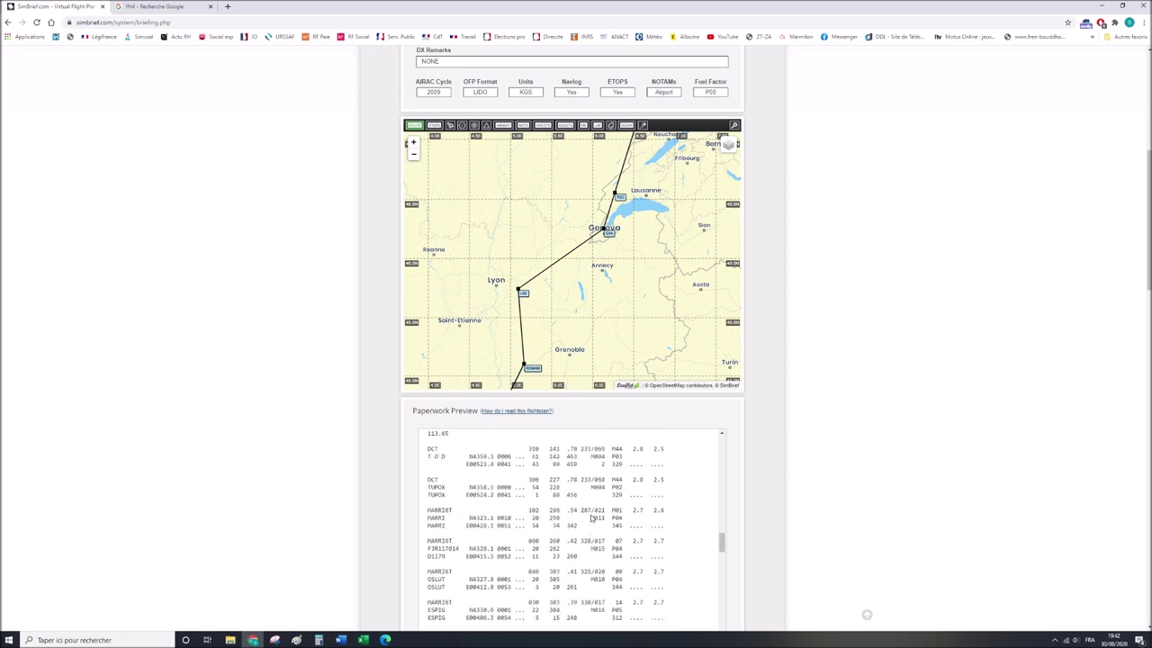
scroll(591, 513, "up", 3)
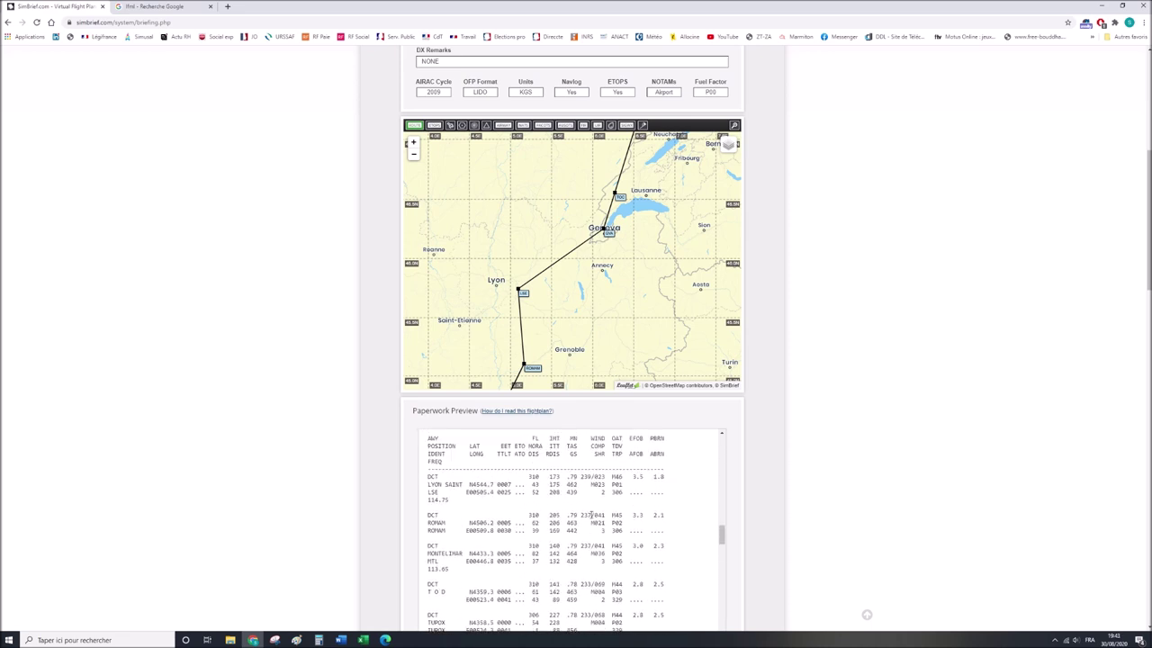
scroll(592, 516, "up", 3)
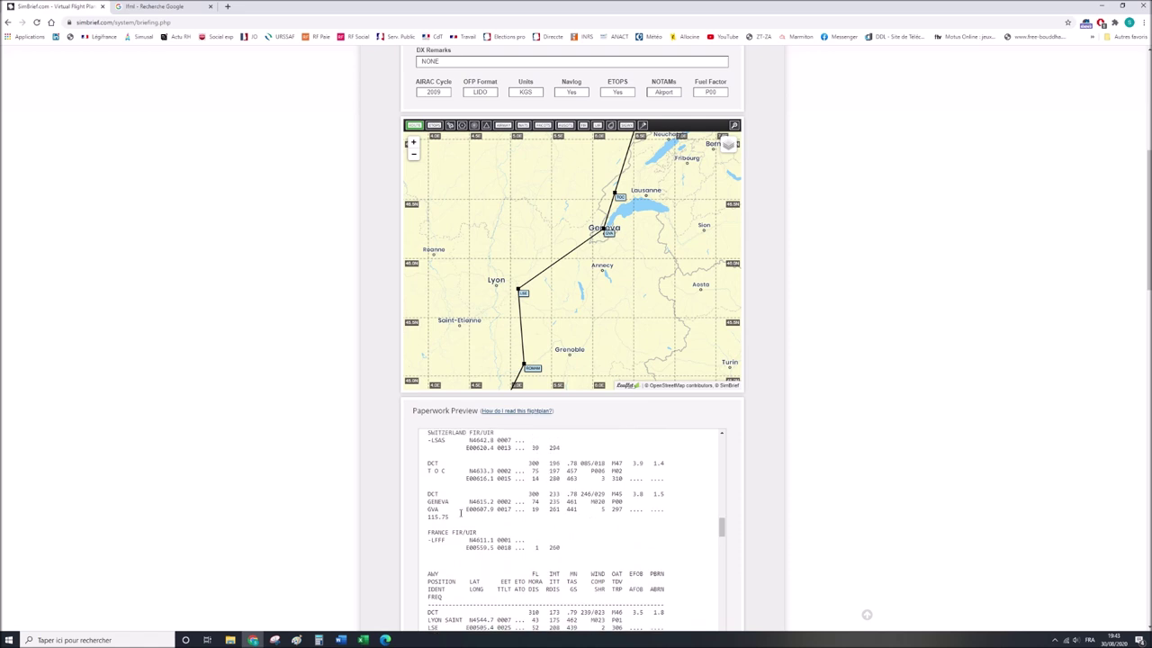
left_click_drag(611, 509, 622, 510)
double_click(533, 494)
Return to the Wind Information table and compare the GVA temperatures at the upper flight levels.
scroll(556, 538, "down", 6)
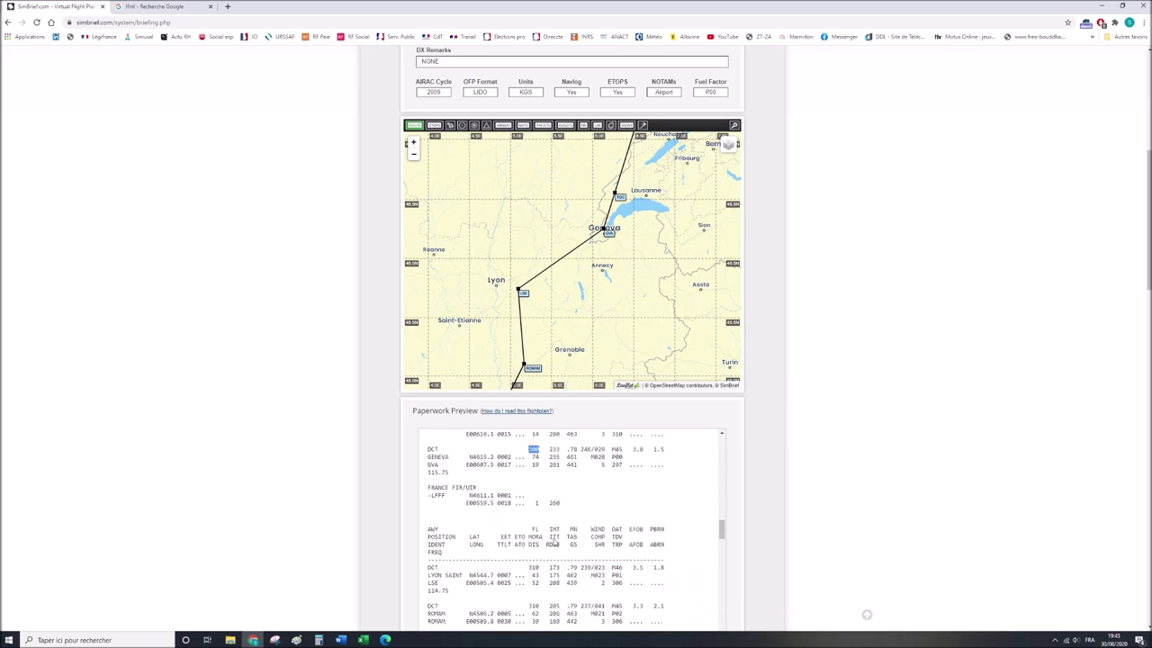
scroll(554, 536, "down", 1)
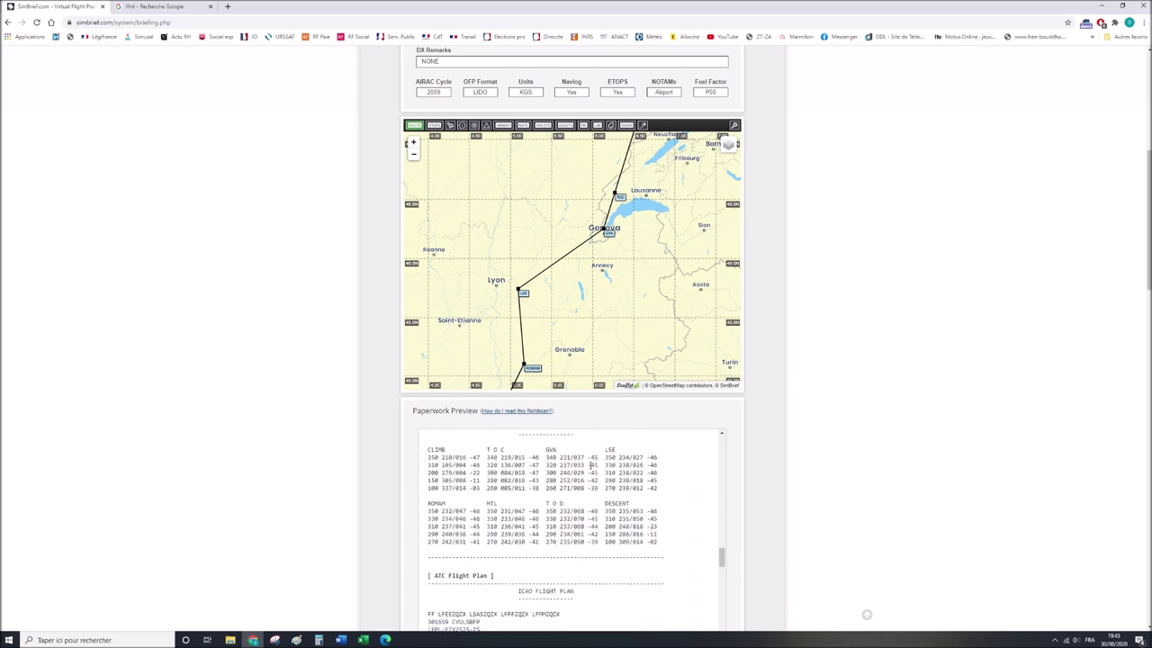
left_click_drag(589, 457, 598, 473)
left_click(598, 473)
Read the wind direction, wind speed and temperature at GVA for FL280 and FL260.
left_click_drag(559, 479, 570, 481)
left_click_drag(572, 482, 586, 482)
left_click_drag(588, 481, 601, 481)
left_click_drag(556, 488, 571, 489)
left_click_drag(574, 488, 585, 487)
left_click_drag(588, 488, 599, 488)
left_click(548, 487)
Review the full ICAO flight plan message in the ATC Flight Plan section.
scroll(808, 445, "down", 2)
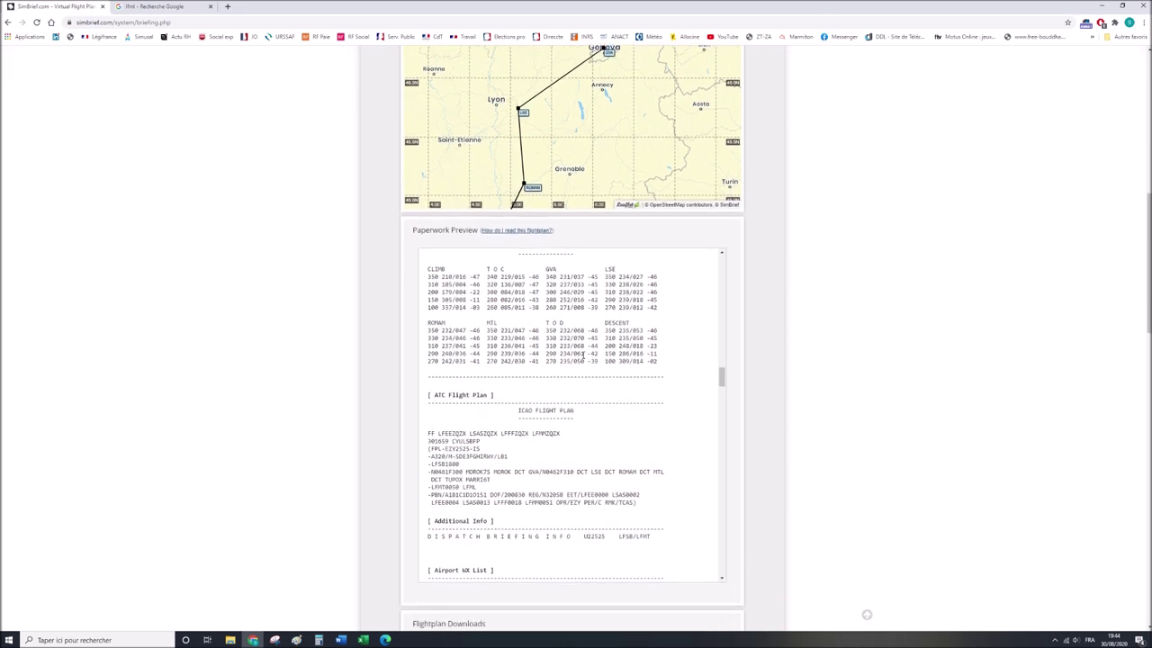
scroll(582, 357, "down", 3)
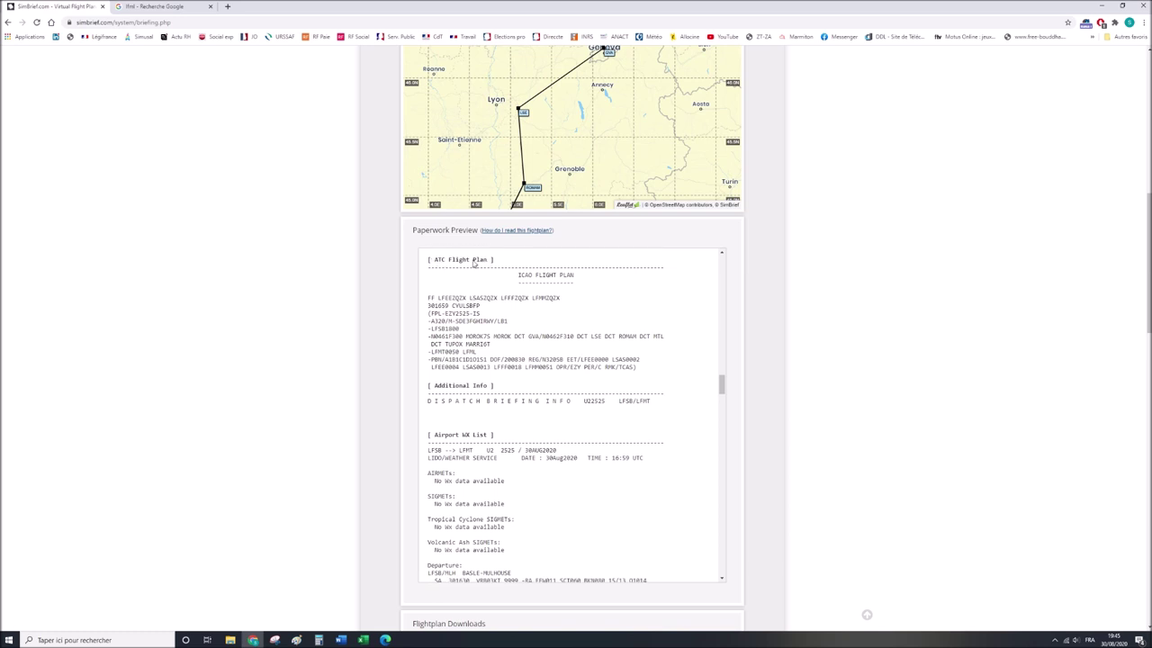
left_click_drag(428, 298, 641, 374)
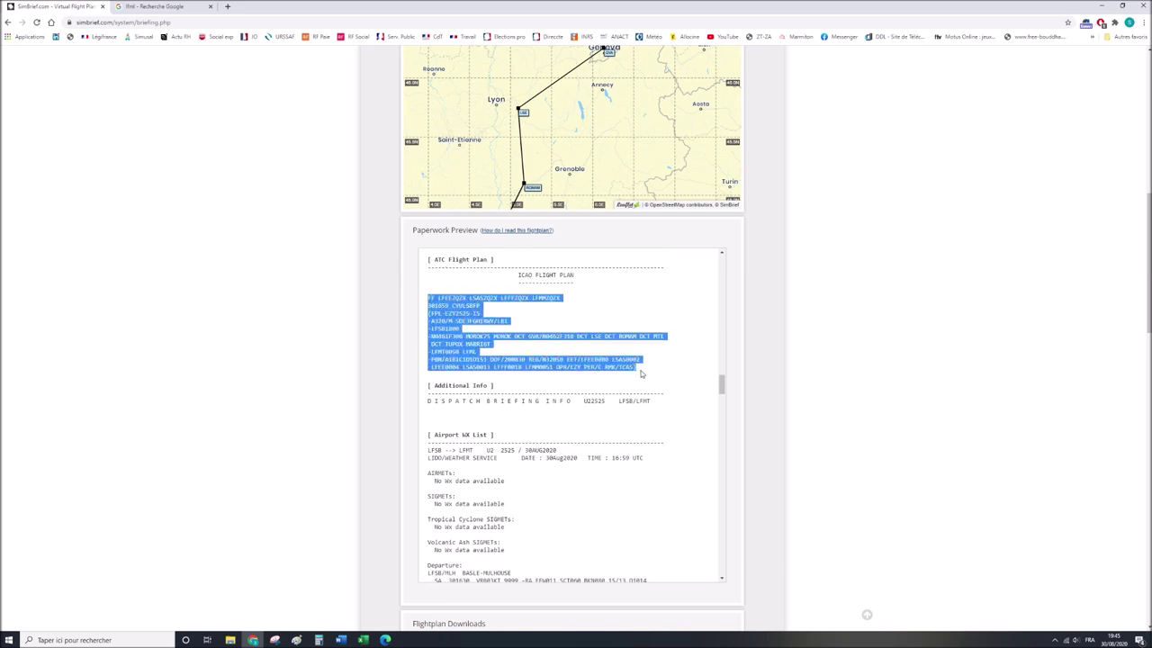
Check the AIRMET, SIGMET, tropical cyclone and volcanic ash entries in the Airport WX List.
scroll(530, 414, "down", 1)
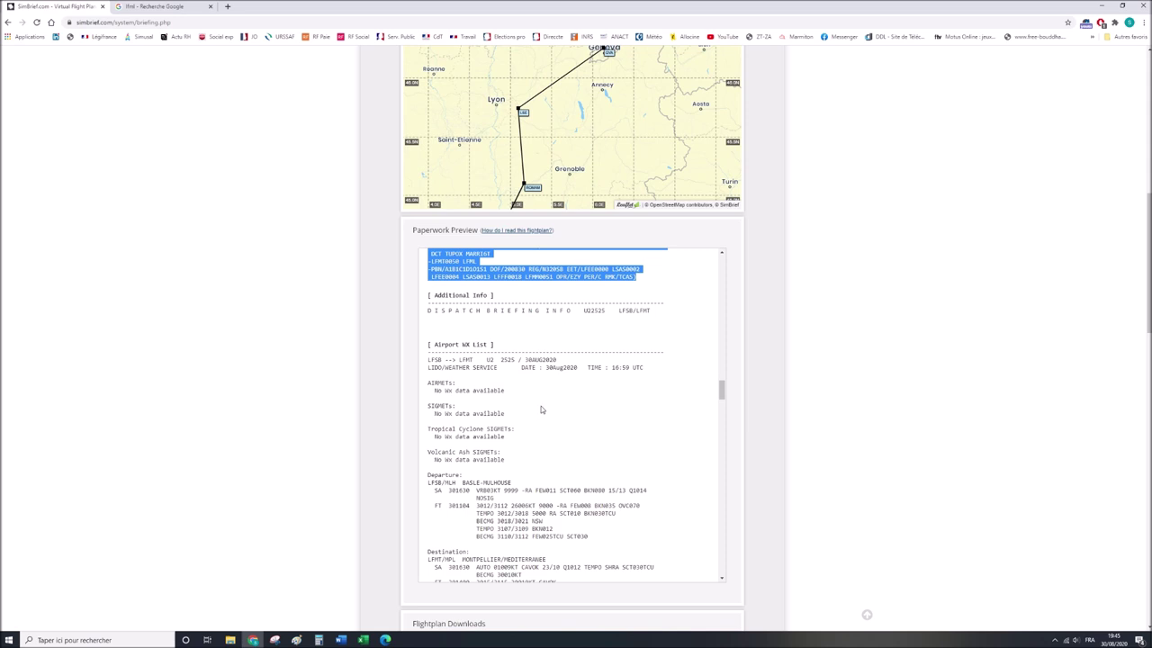
scroll(543, 408, "down", 1)
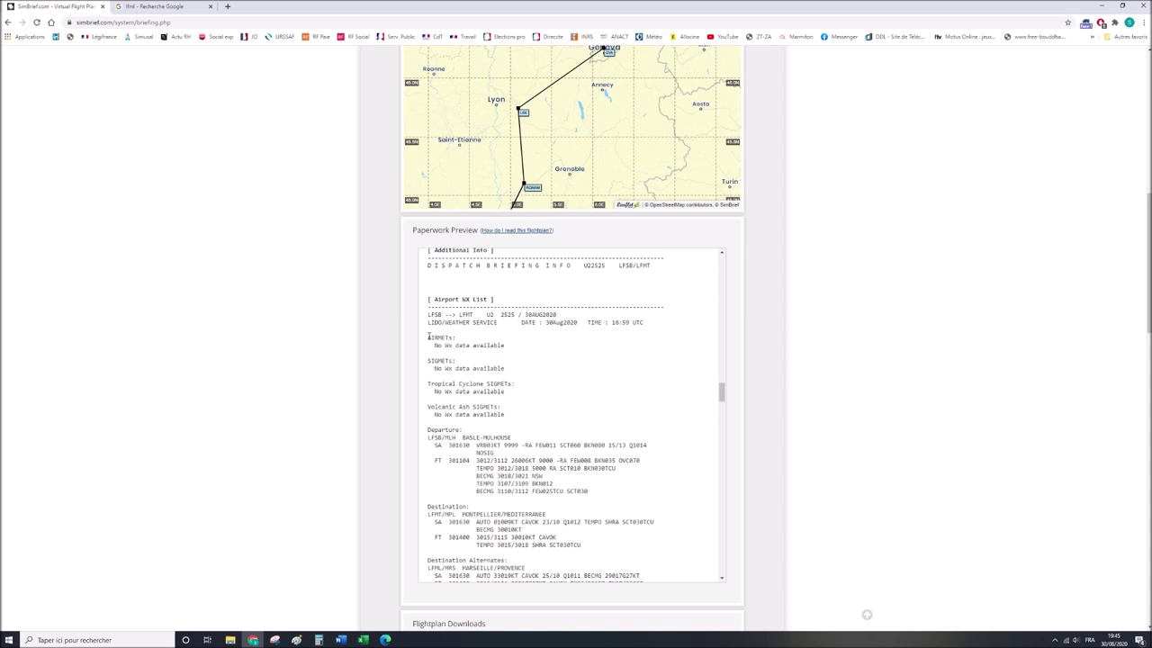
left_click_drag(428, 361, 457, 361)
left_click_drag(428, 384, 516, 384)
left_click_drag(428, 407, 504, 407)
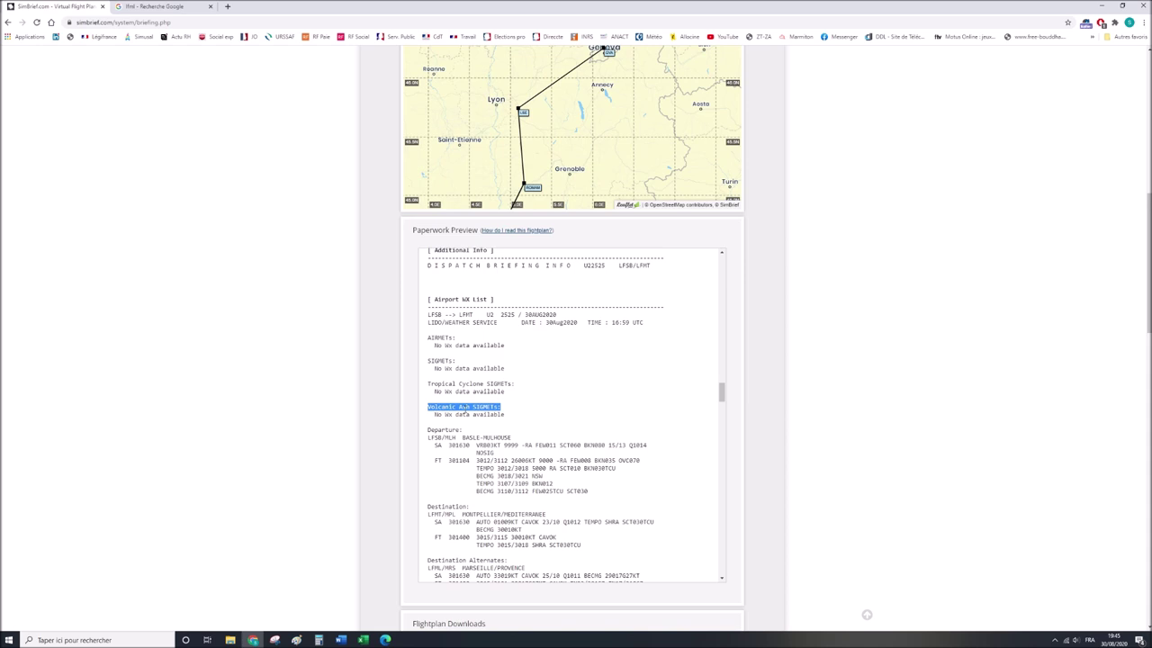
Review the weather reports for departure Basel-Mulhouse (LFSB), destination Montpellier (LFMT) and alternate Marseille (LFML).
scroll(464, 432, "down", 2)
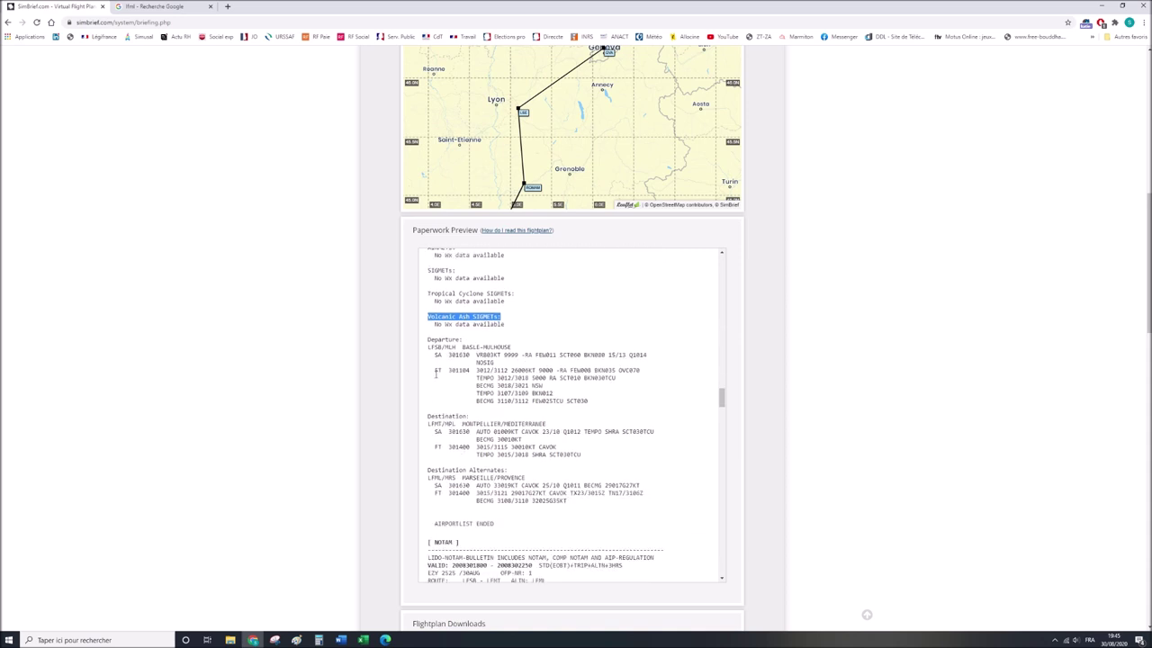
left_click_drag(428, 345, 518, 354)
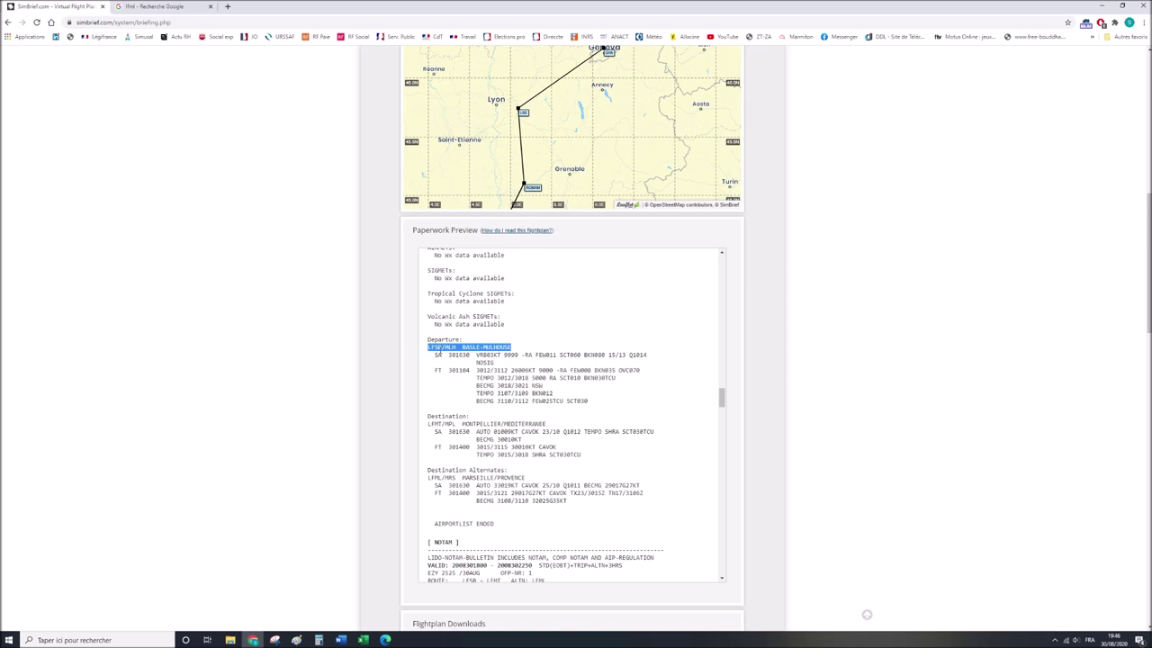
left_click_drag(427, 423, 547, 424)
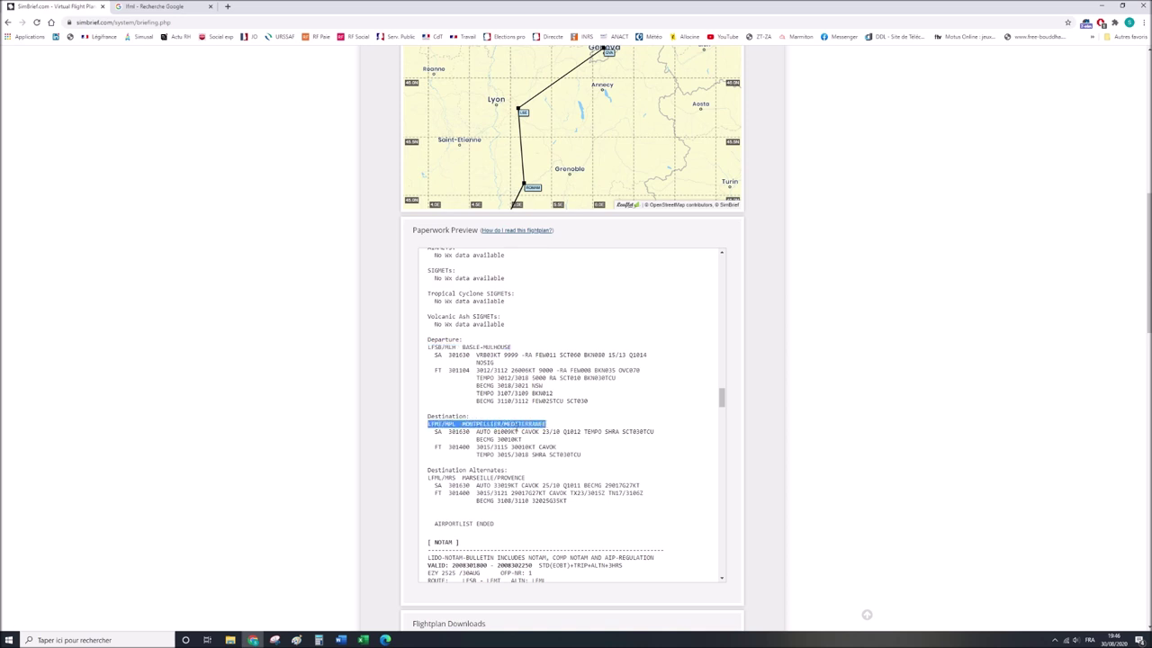
left_click_drag(428, 477, 526, 477)
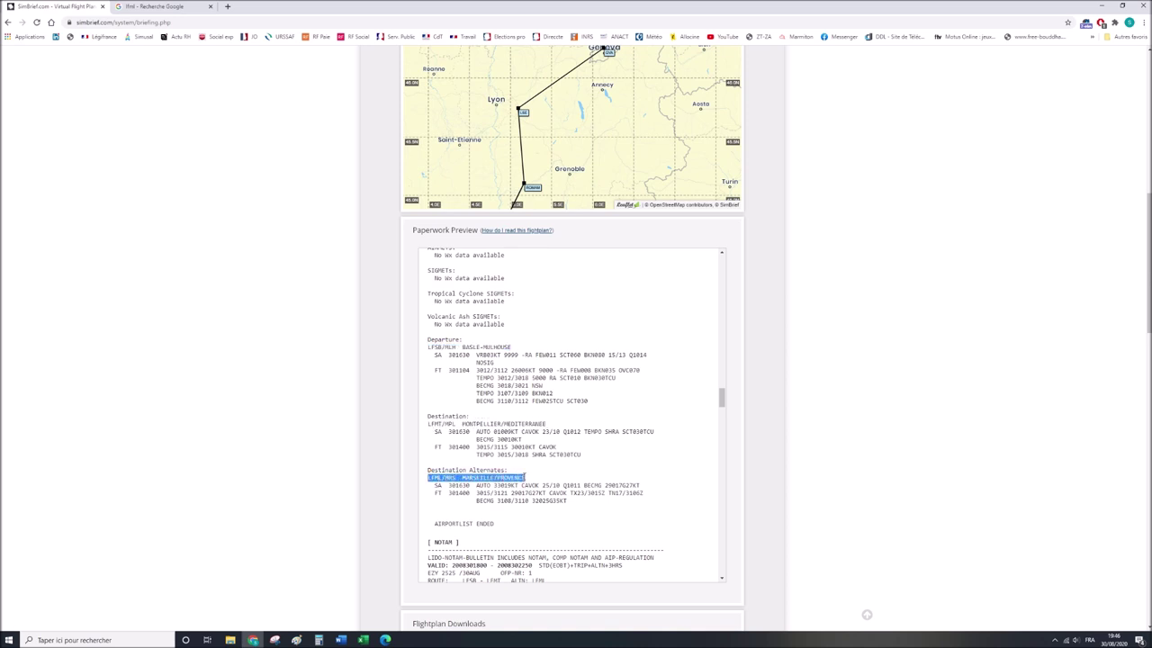
left_click(512, 500)
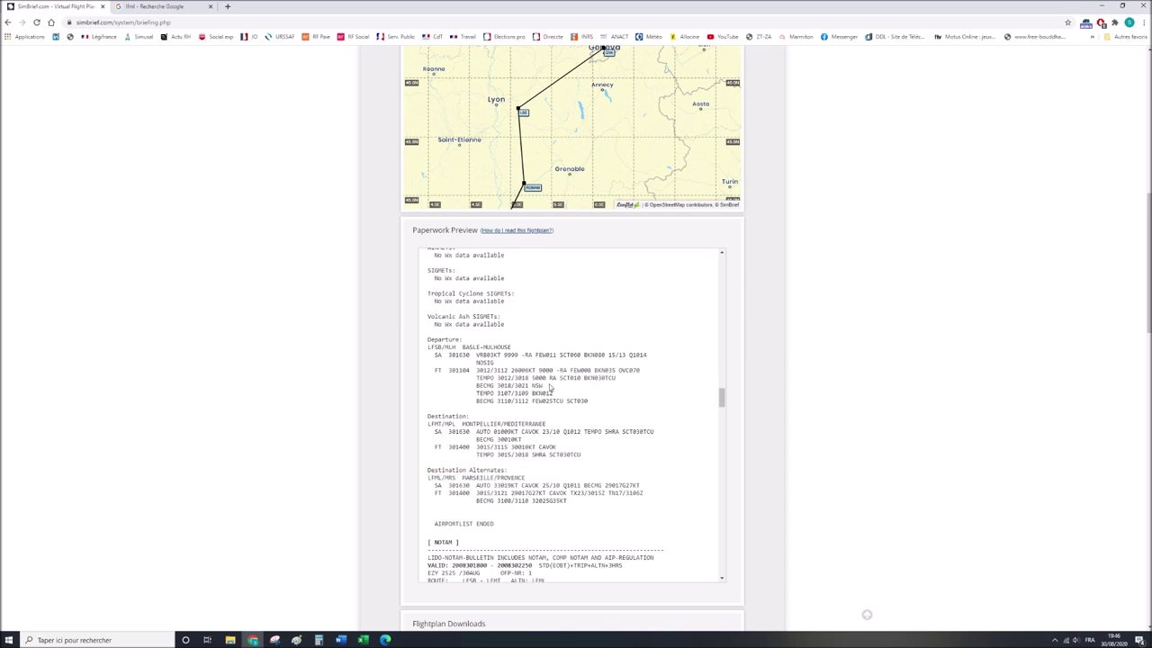
Examine the NOTAM bulletin header and the detailed info for the departure airport Basel-Mulhouse (LFSB).
scroll(551, 428, "down", 4)
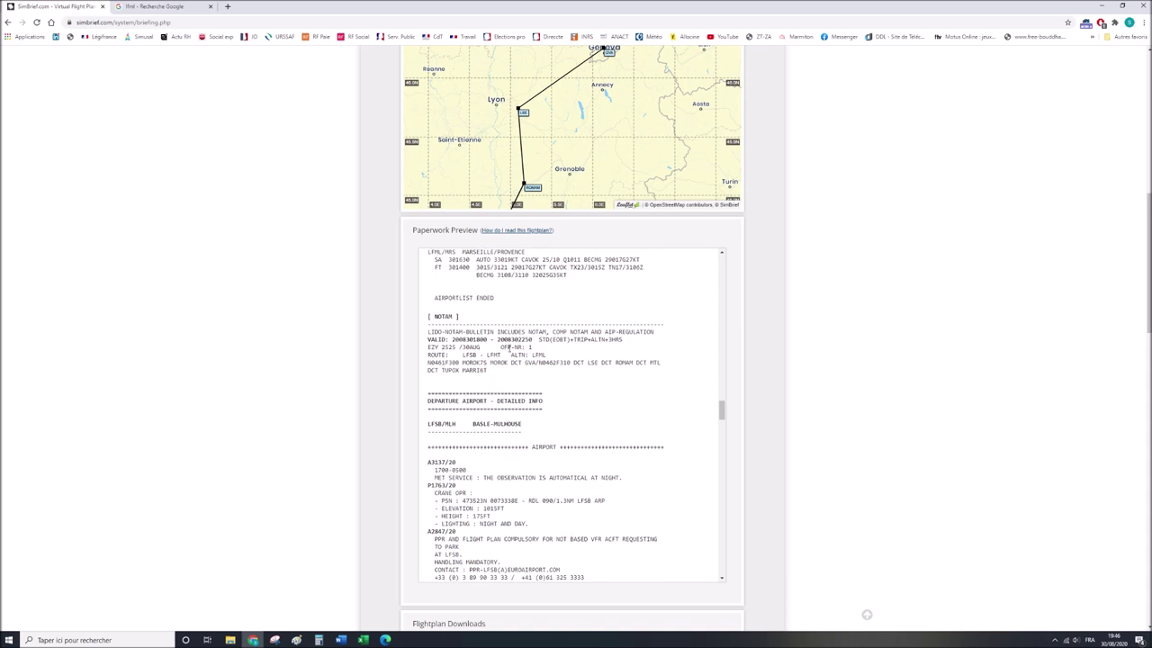
scroll(510, 347, "down", 2)
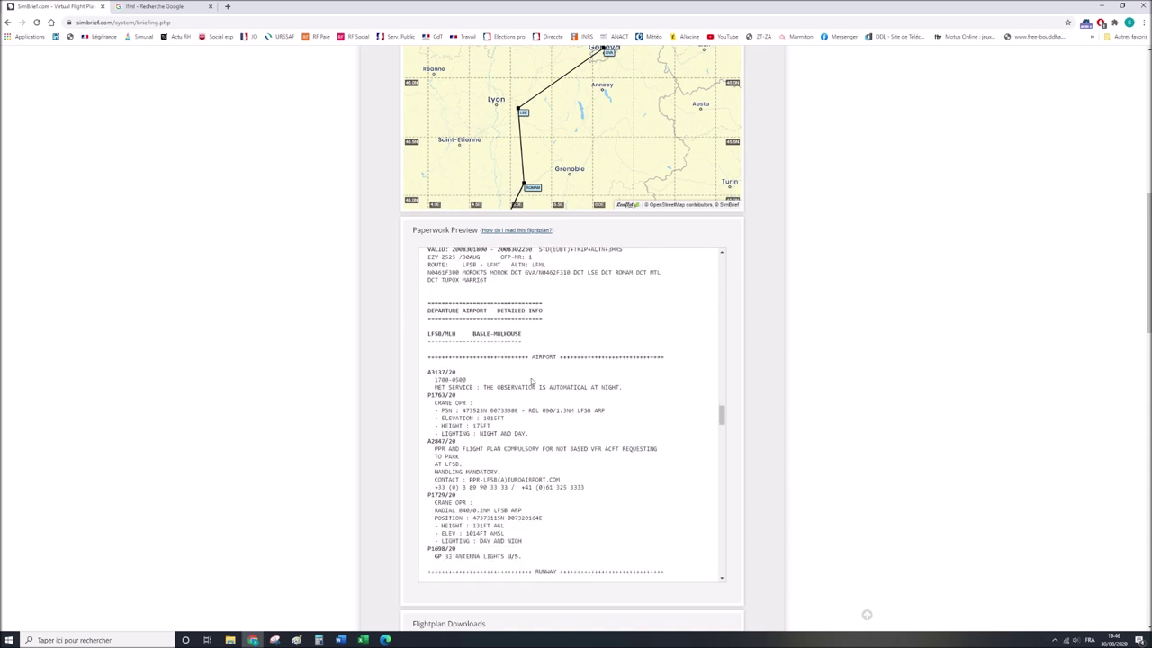
scroll(540, 374, "up", 1)
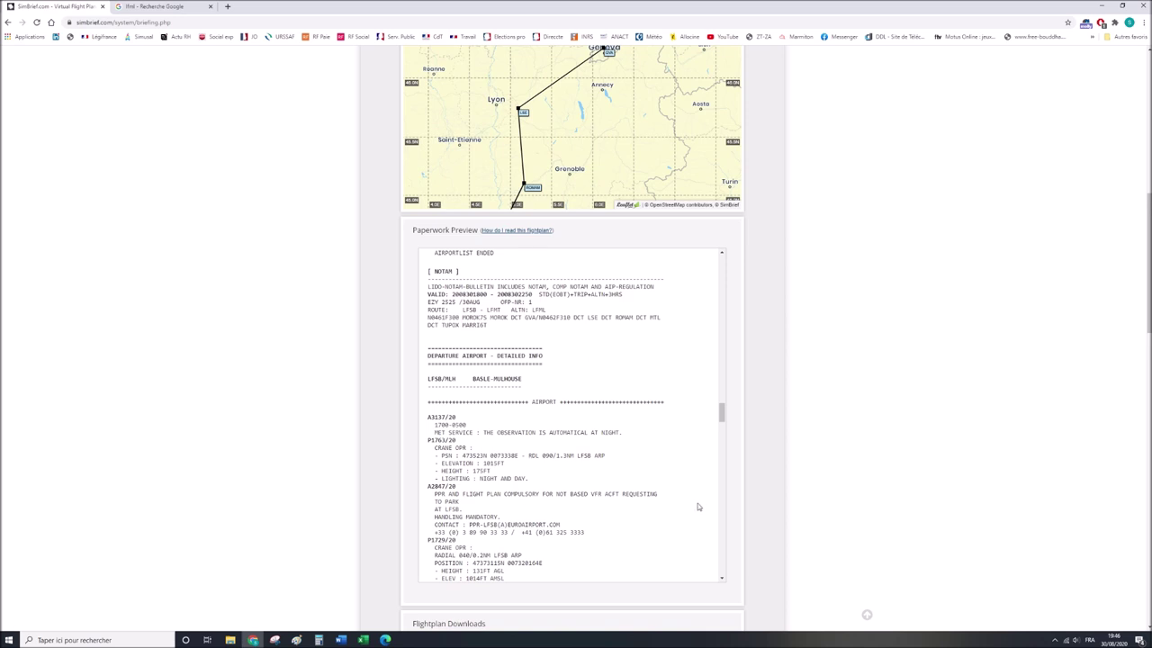
Examine crane NOTAM P1763/20 at LFSB, including its lighting, position and distance from the airport reference point.
left_click_drag(435, 447, 479, 447)
scroll(481, 445, "down", 2)
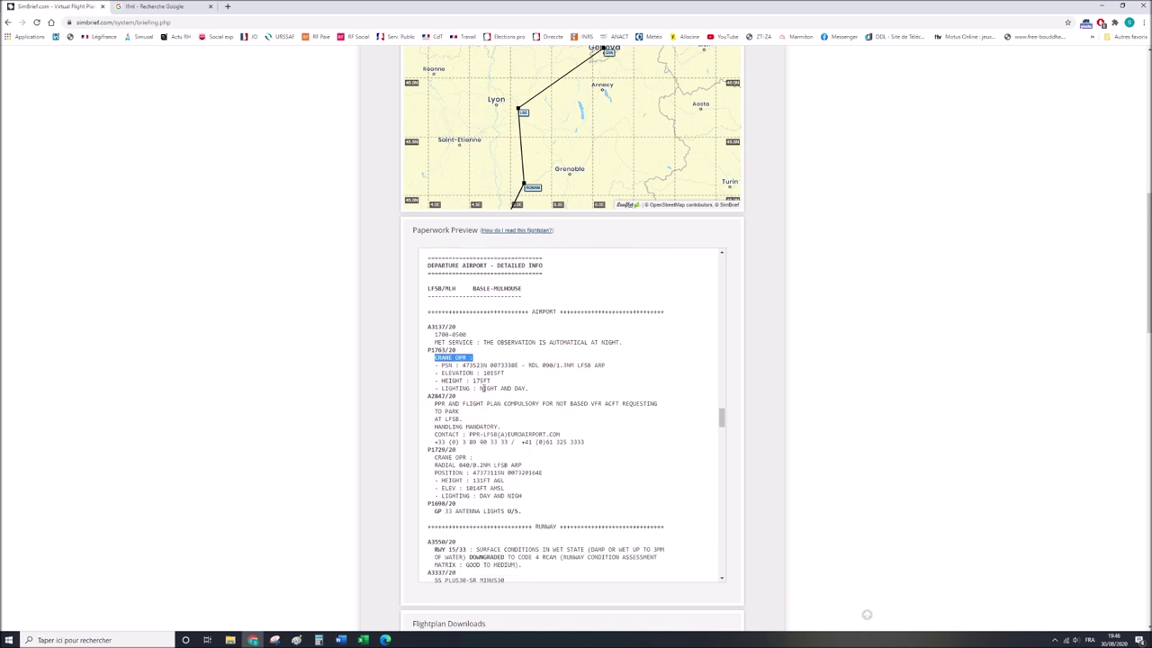
left_click_drag(480, 388, 507, 376)
left_click_drag(576, 364, 595, 366)
left_click(584, 374)
left_click_drag(576, 364, 605, 366)
left_click(455, 351)
left_click_drag(462, 364, 518, 368)
left_click(499, 419)
Read the LFSB runway NOTAMs and the suspended LASAT 7S and LASAT 7N departures for runways 15 and 33.
scroll(497, 464, "down", 1)
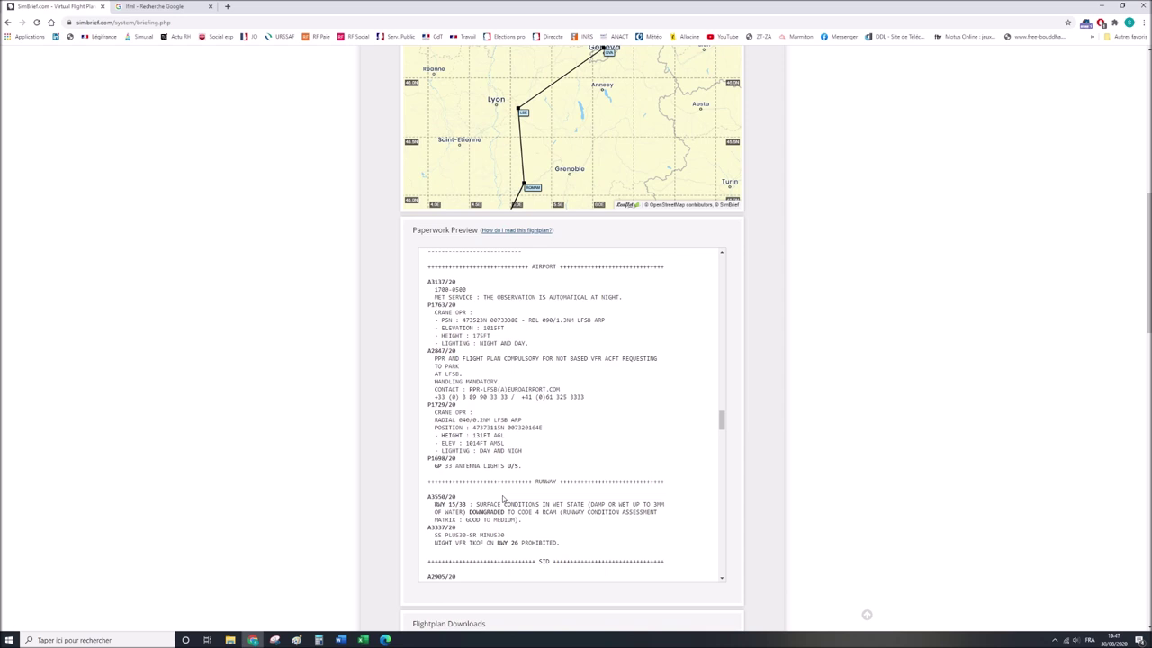
scroll(506, 486, "down", 3)
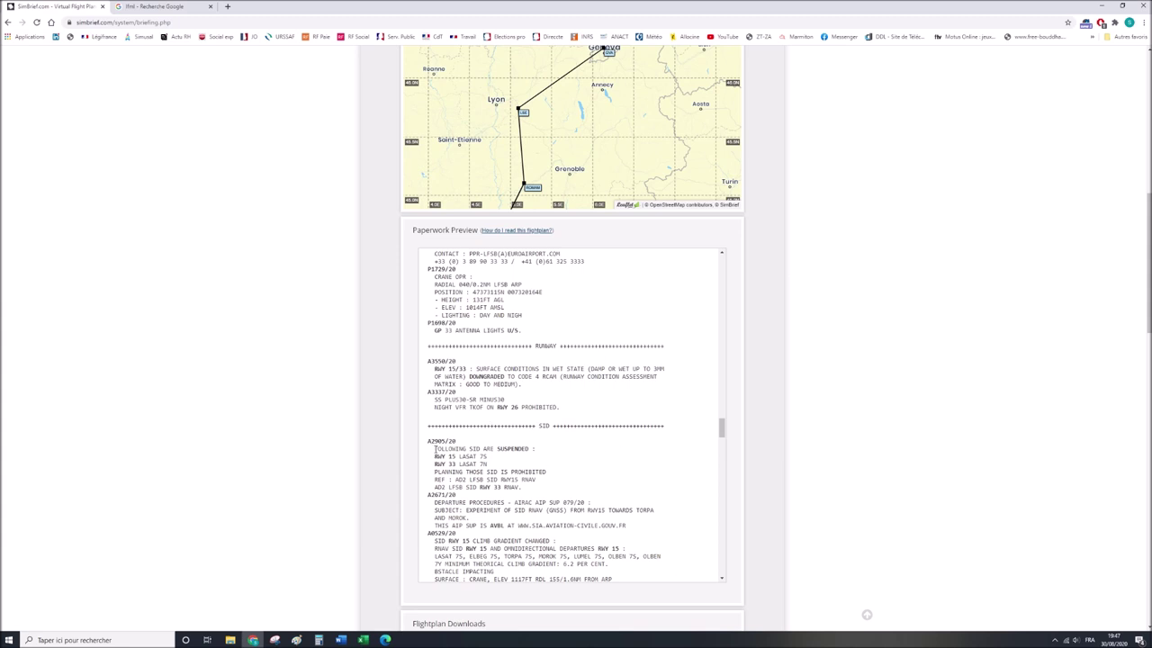
left_click_drag(436, 448, 537, 449)
left_click_drag(436, 456, 491, 457)
left_click_drag(435, 463, 488, 464)
Review the remaining LFSB departure NOTAMs and the runway 26 minima change under Approach Procedures.
scroll(503, 495, "down", 2)
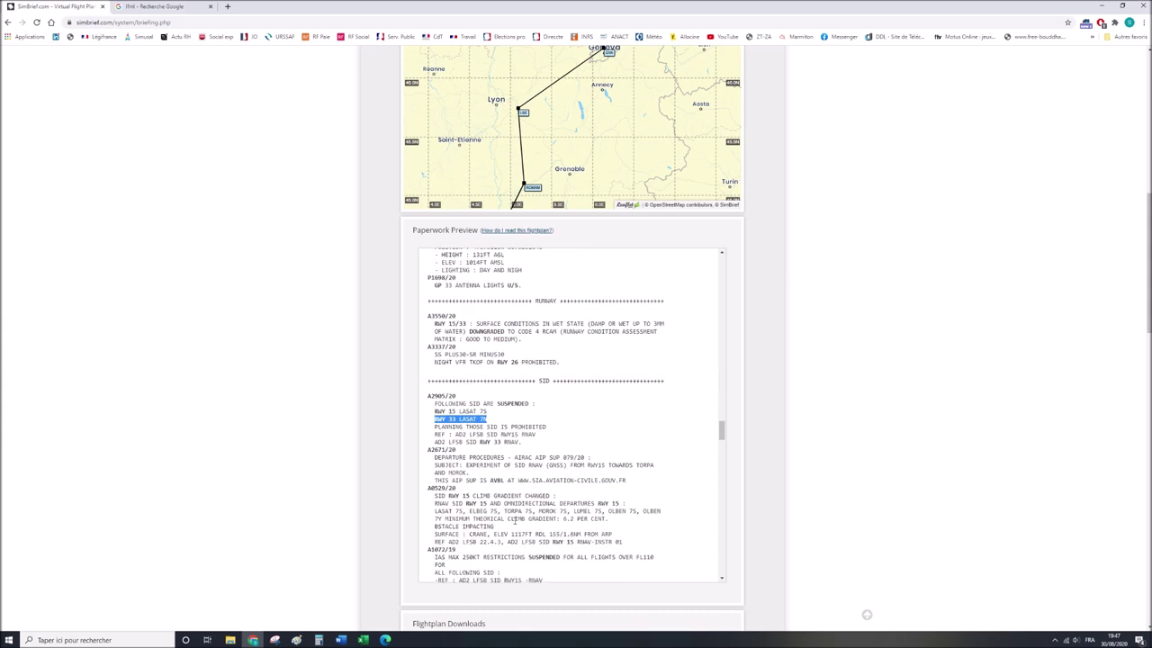
scroll(477, 461, "down", 2)
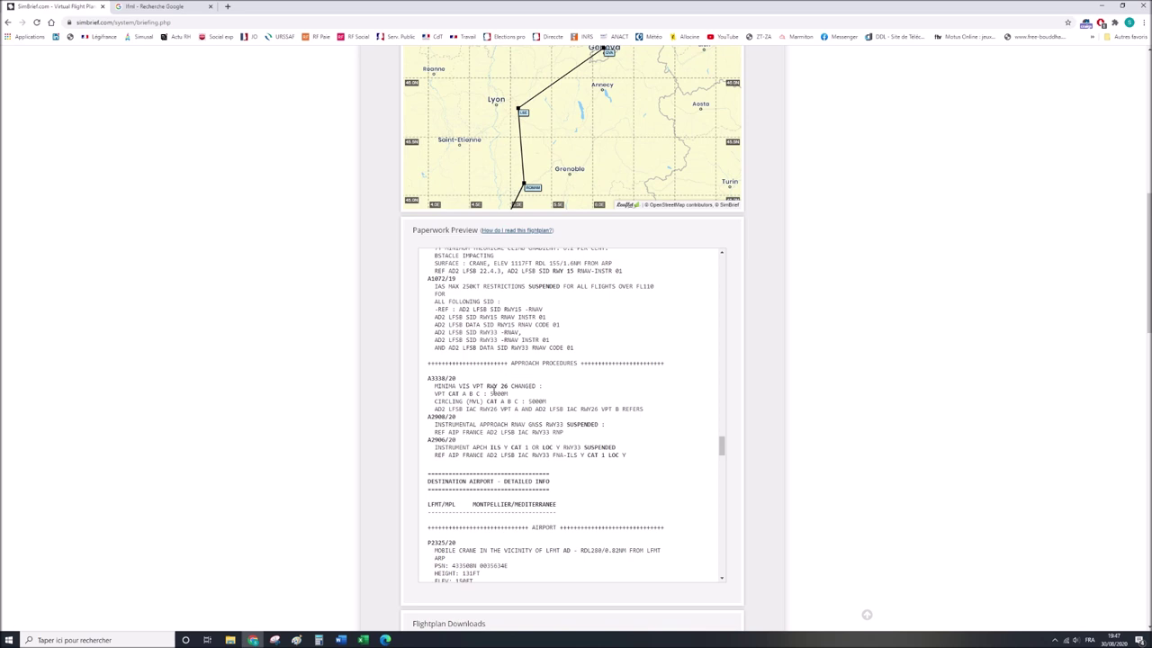
left_click_drag(486, 387, 509, 386)
Examine the Montpellier (LFMT) destination NOTAMs from mobile crane P2325/20 down to the runway and SID entries.
scroll(549, 445, "down", 3)
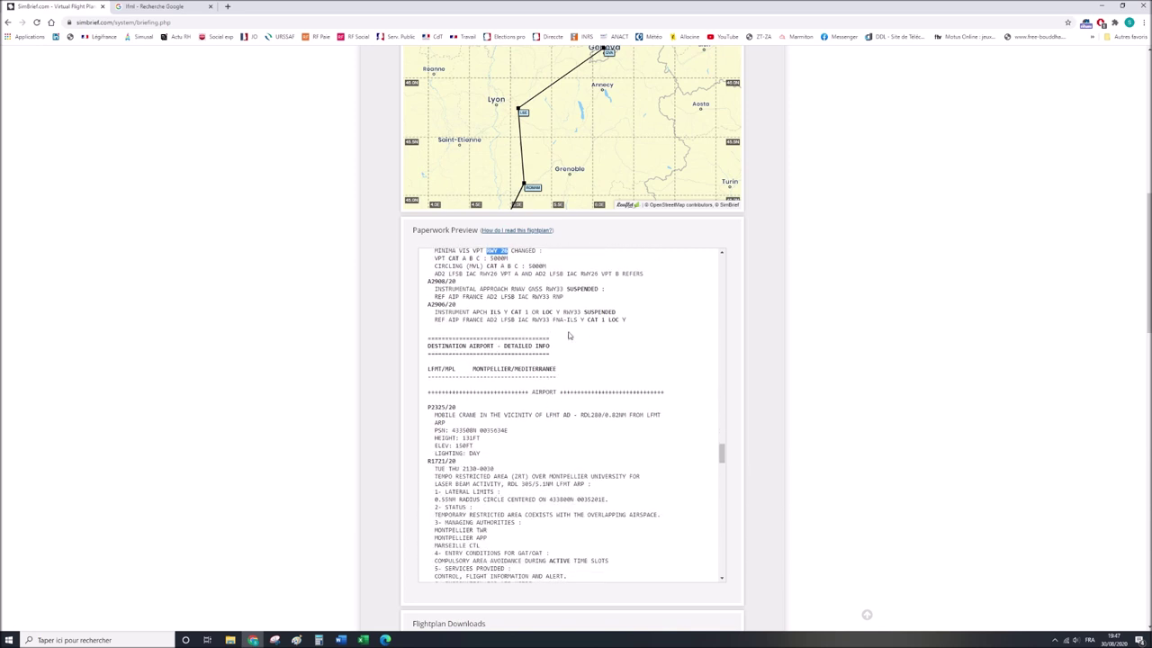
scroll(540, 396, "down", 2)
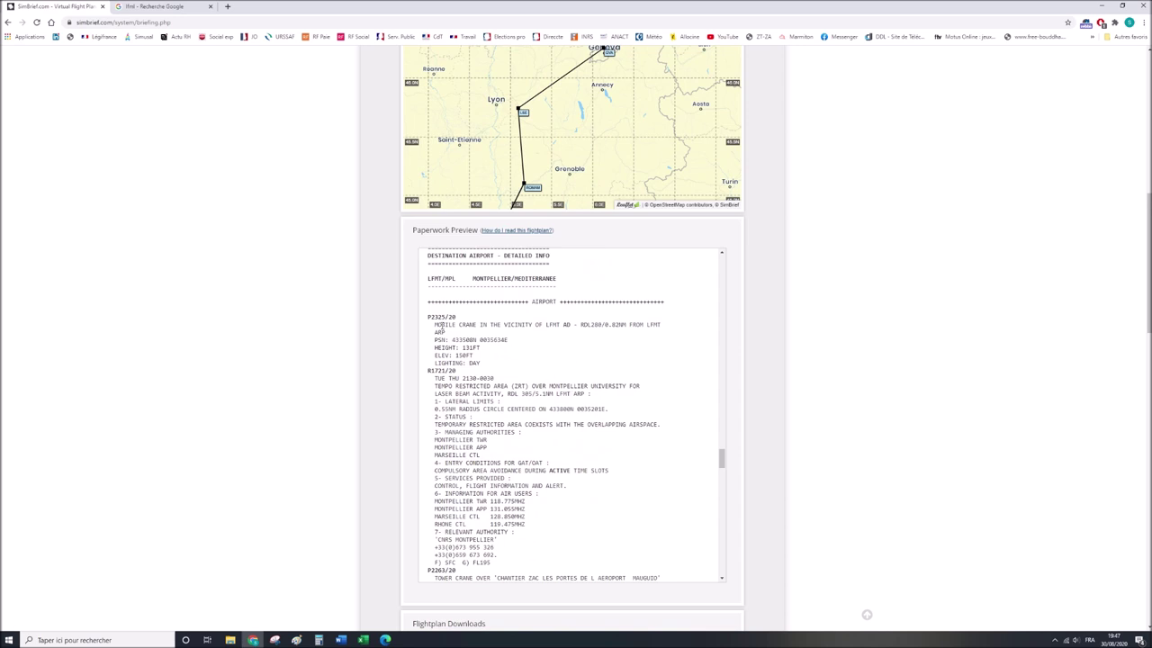
left_click_drag(435, 324, 484, 325)
double_click(654, 324)
scroll(500, 391, "down", 5)
scroll(499, 391, "down", 5)
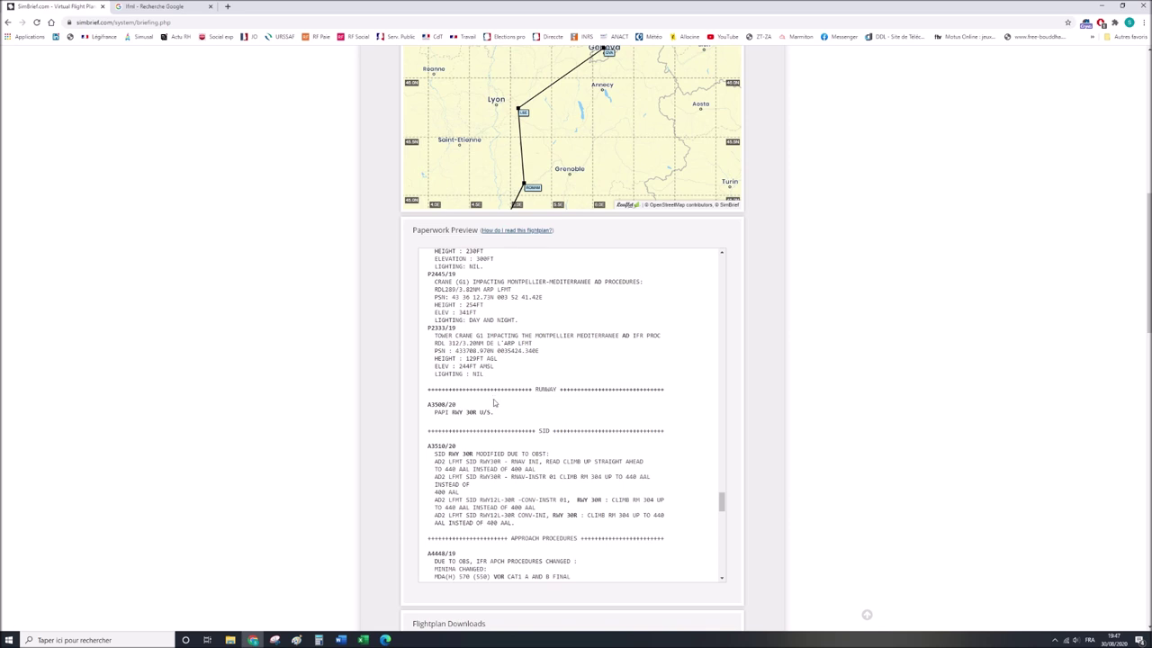
Skim the remaining NOTAMs, from the LFMT approach procedures through the alternate LFML to the company NOTAMs at the bulletin's end.
scroll(494, 399, "down", 3)
scroll(533, 405, "down", 6)
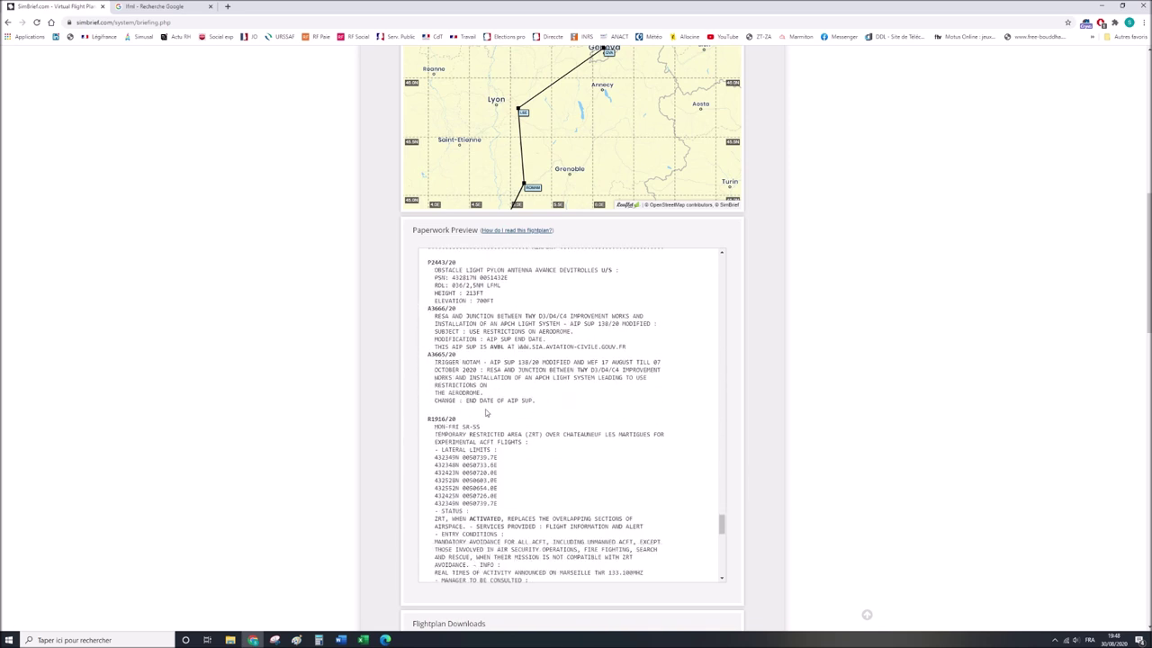
scroll(525, 376, "down", 6)
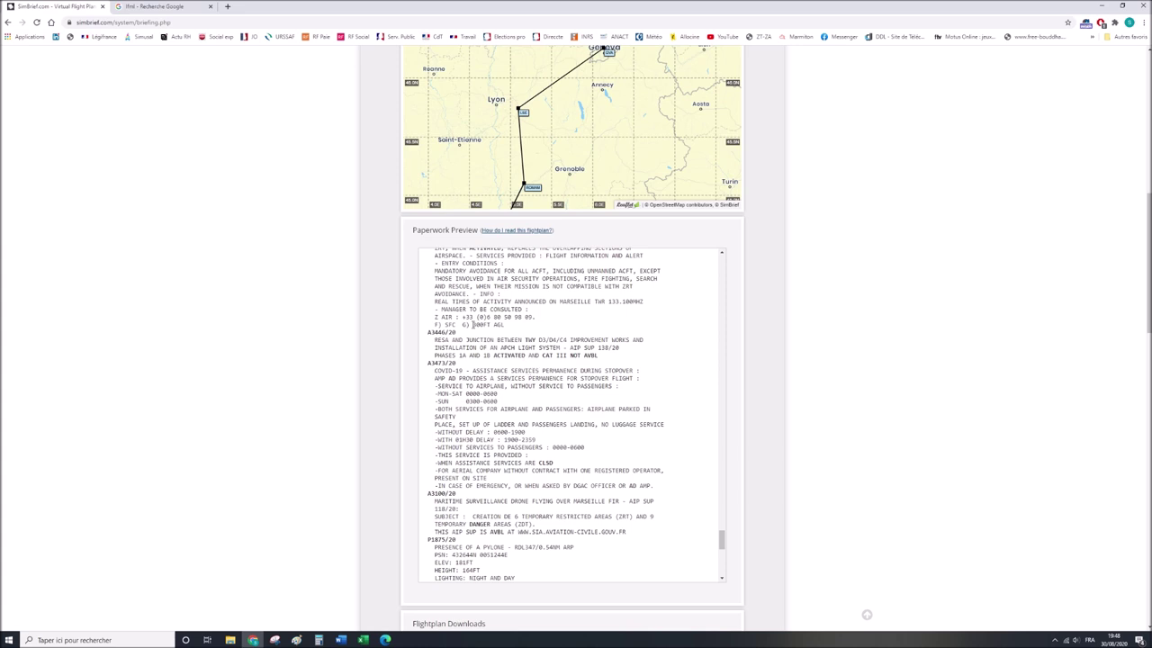
scroll(539, 388, "down", 2)
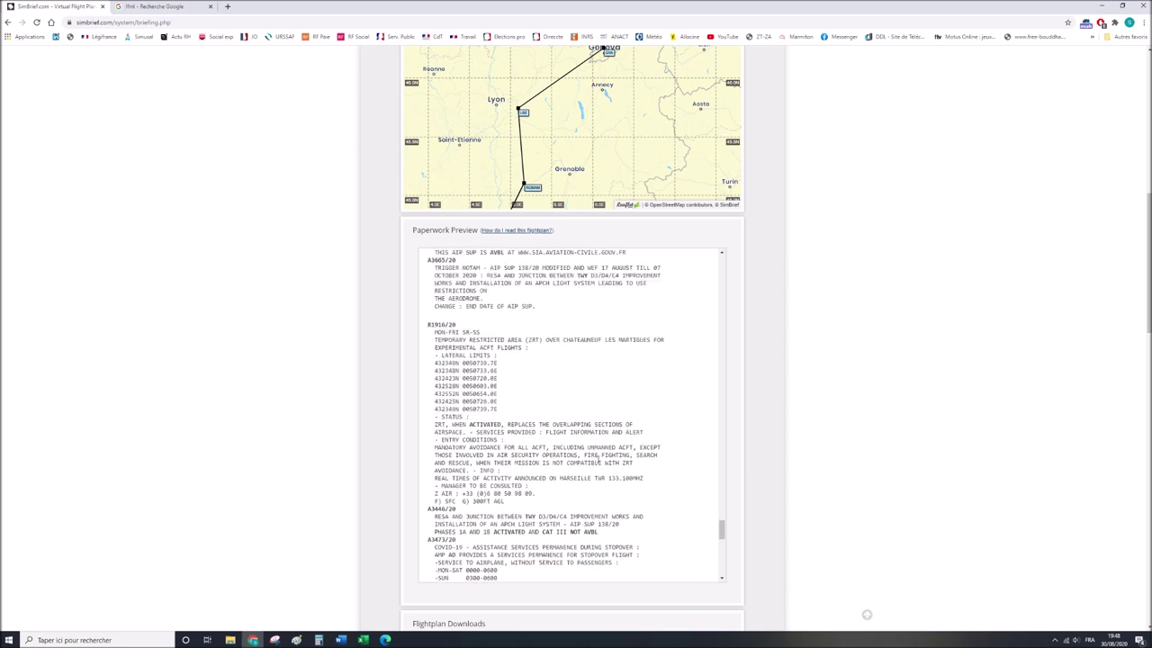
scroll(580, 475, "down", 10)
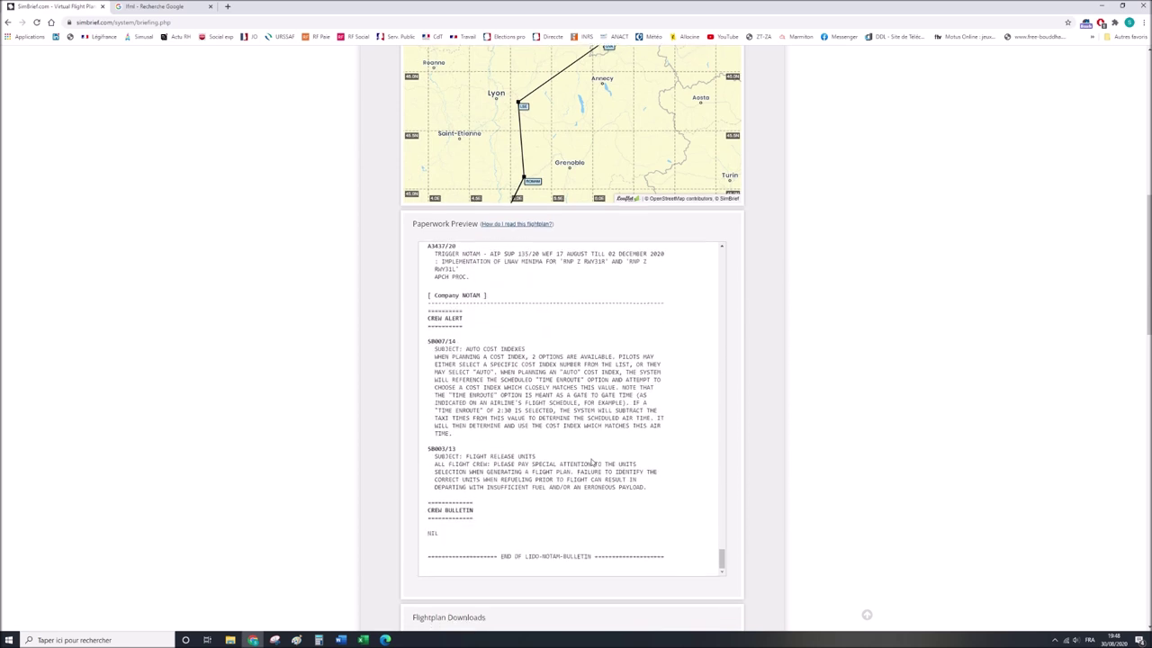
scroll(591, 462, "down", 4)
Return to the start of the OFP and look over its header, planned fuel section and the flight plan download formats.
scroll(745, 382, "up", 1)
scroll(745, 382, "up", 2)
scroll(634, 434, "up", 8)
scroll(635, 433, "up", 10)
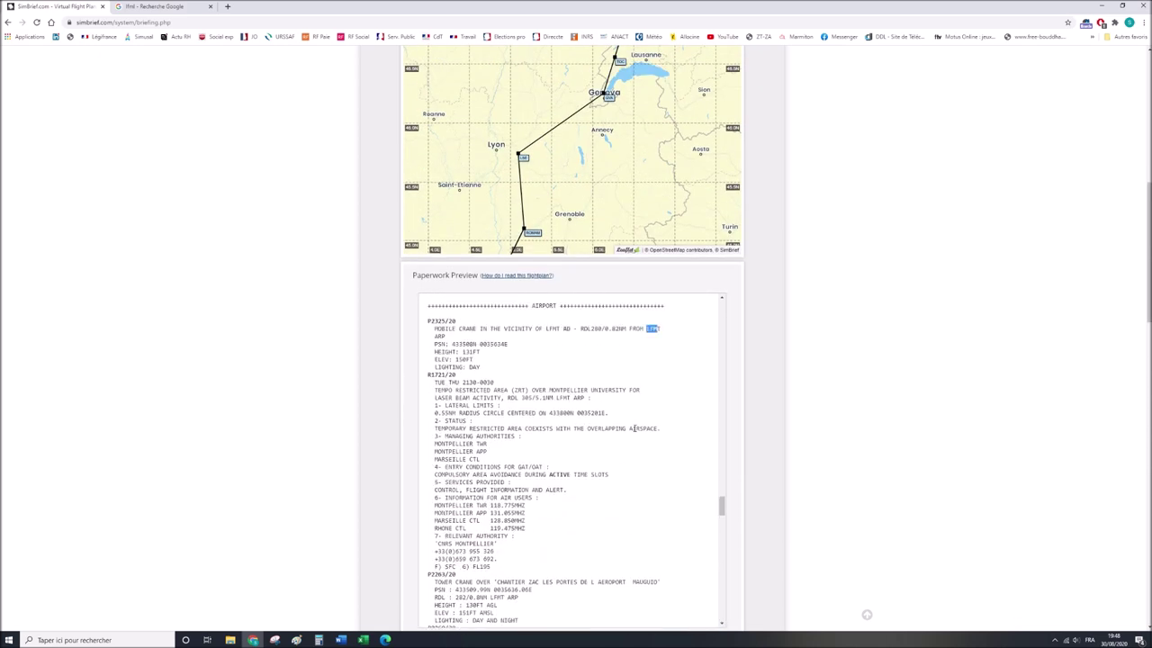
scroll(630, 423, "up", 15)
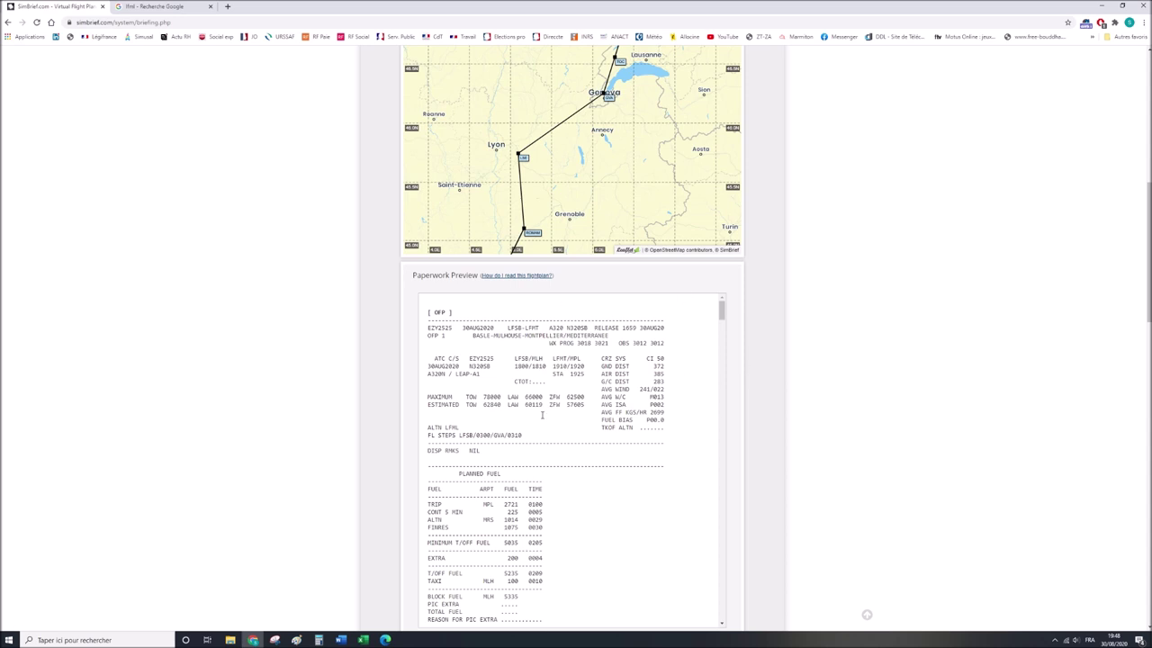
scroll(820, 441, "down", 1)
scroll(820, 441, "down", 3)
scroll(821, 442, "down", 1)
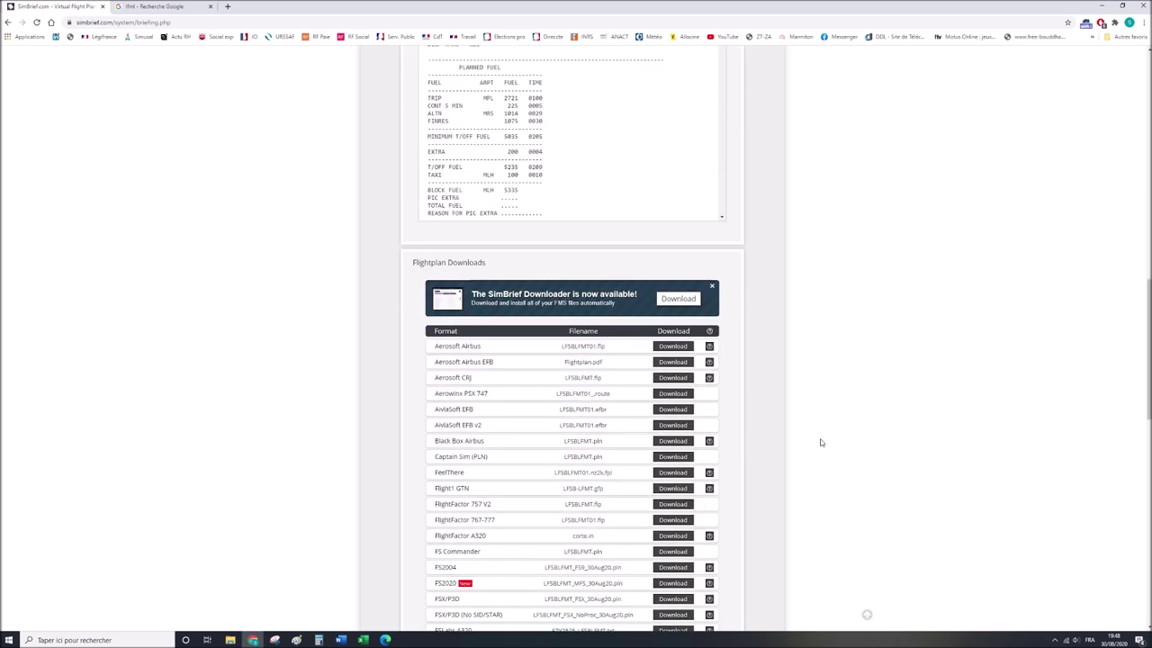
scroll(822, 414, "up", 2)
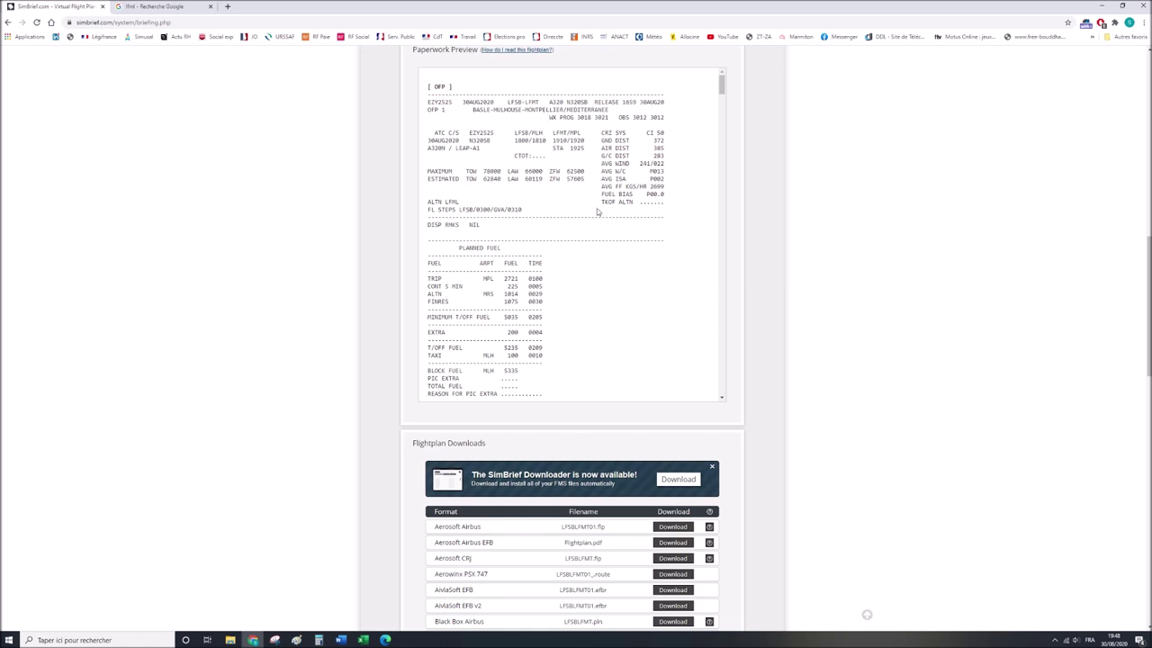
scroll(568, 249, "up", 3)
scroll(670, 497, "down", 2)
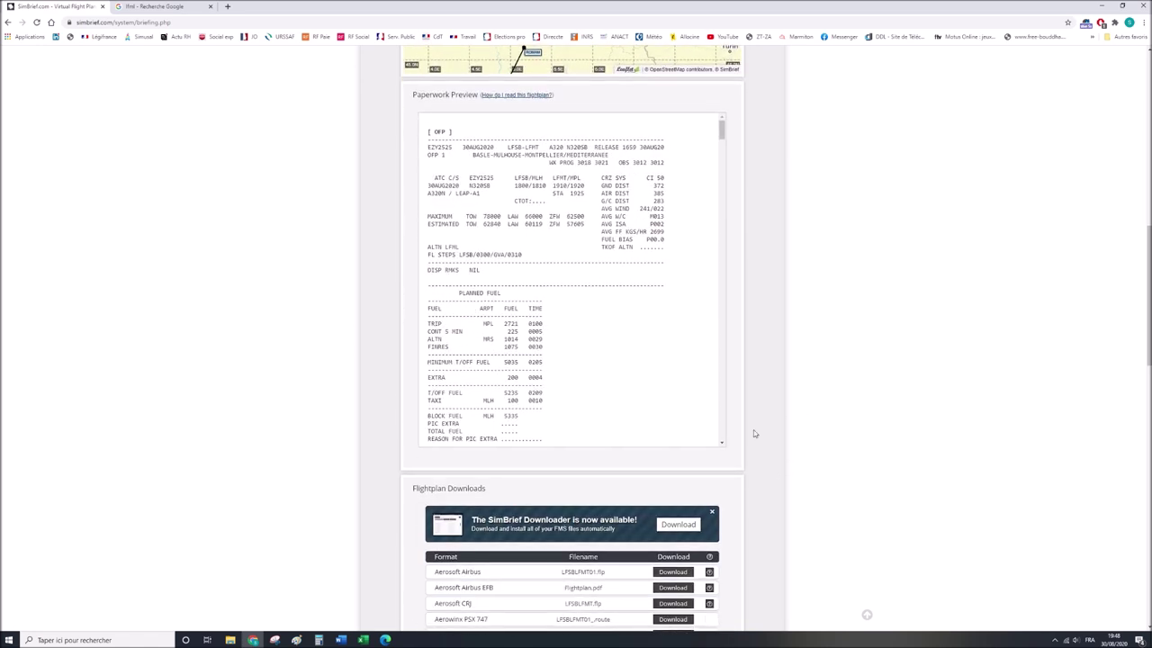
Download the flight plan in FS2020 format as LFSBLFMT_MFS_30Aug20.pln.
scroll(565, 587, "down", 2)
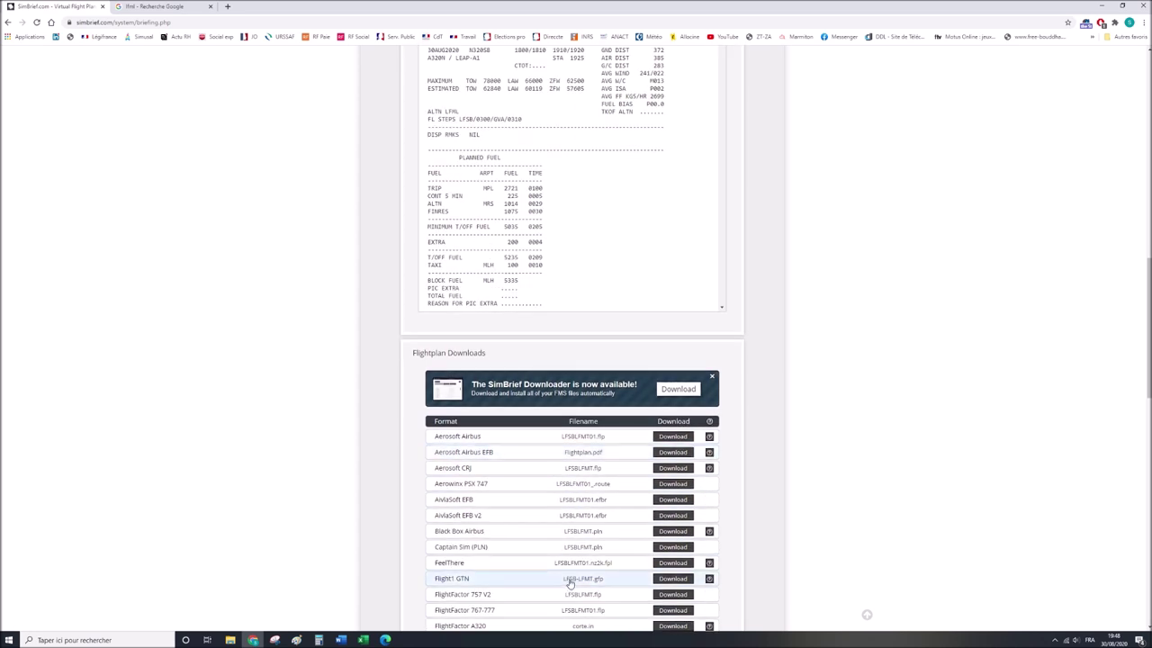
scroll(581, 509, "down", 1)
scroll(580, 508, "down", 2)
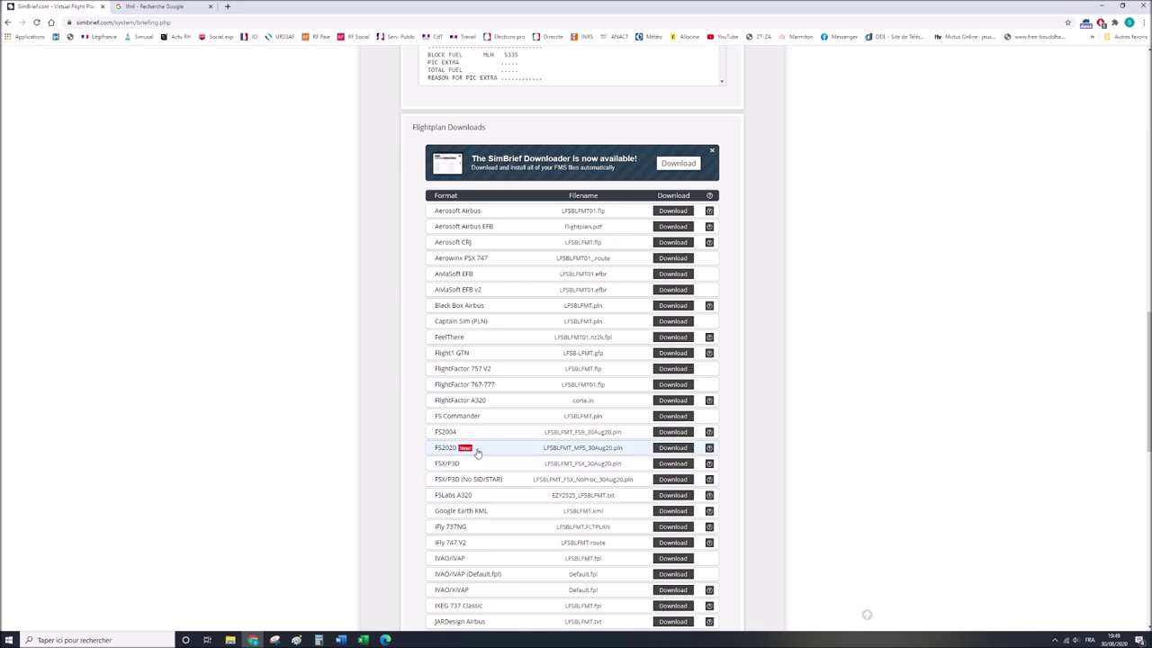
left_click(673, 448)
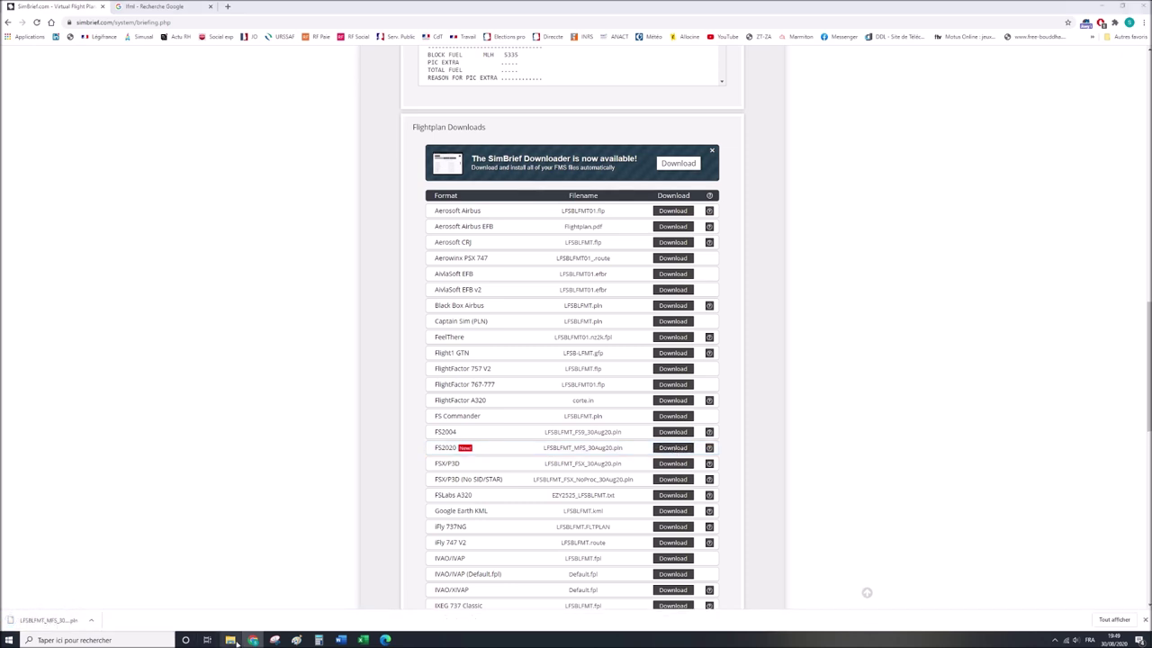
Switch to File Explorer and copy LFSBLFMT_MFS_30Aug20.pln from the Téléchargements folder.
left_click(45, 620)
left_click(45, 116)
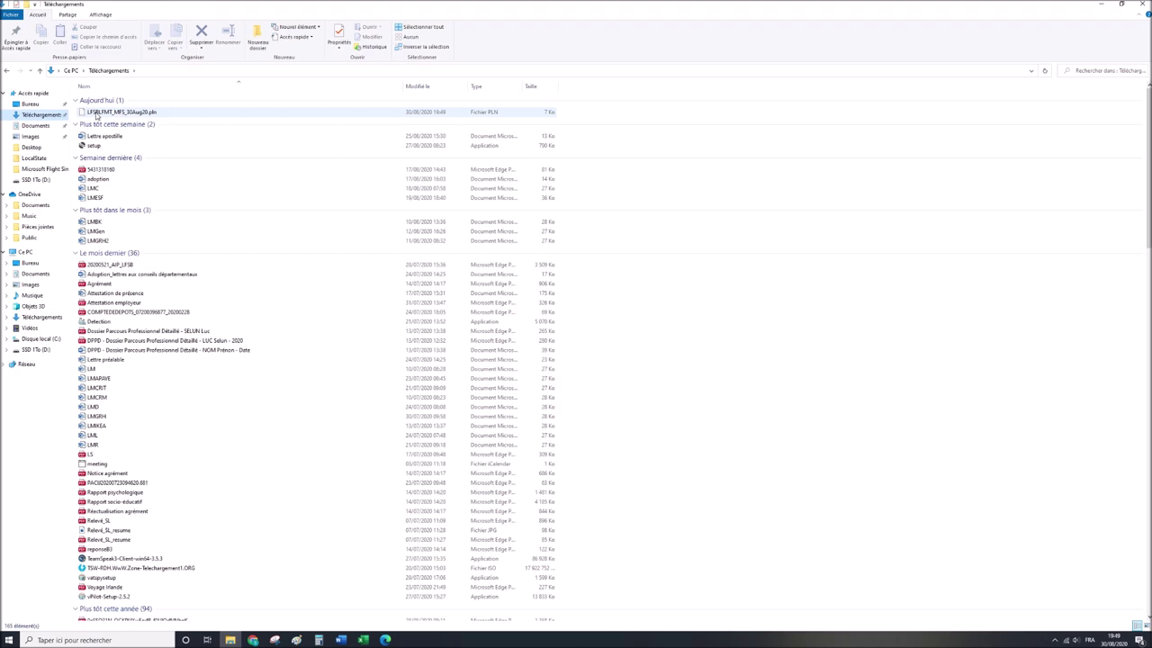
left_click(104, 113)
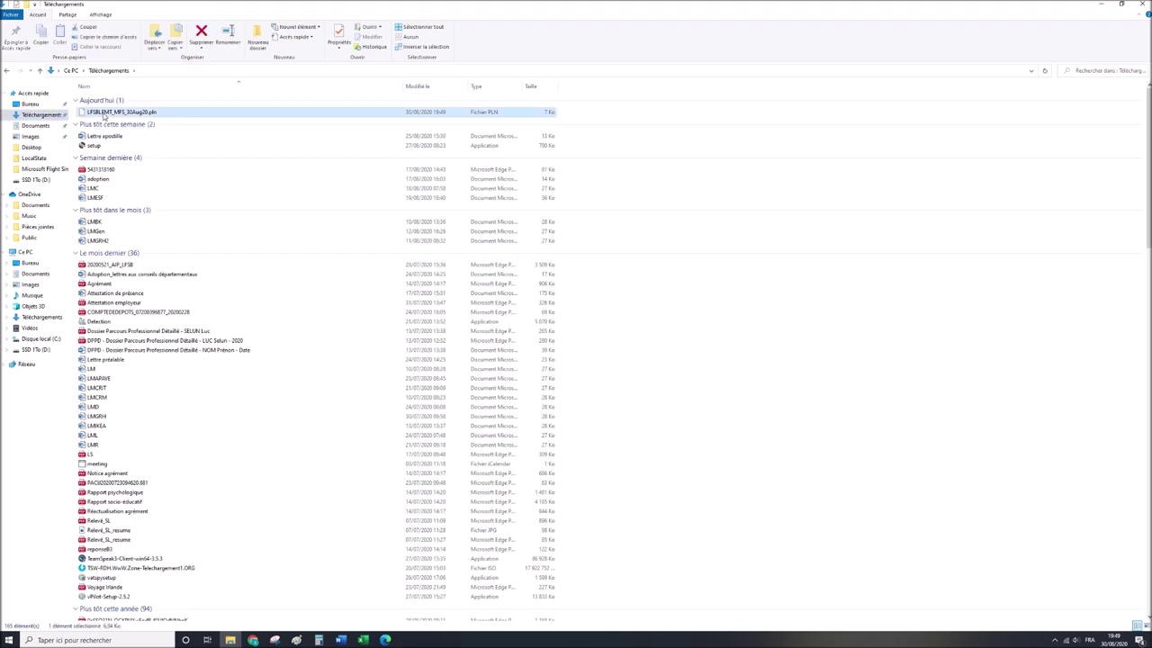
right_click(104, 115)
left_click(127, 347)
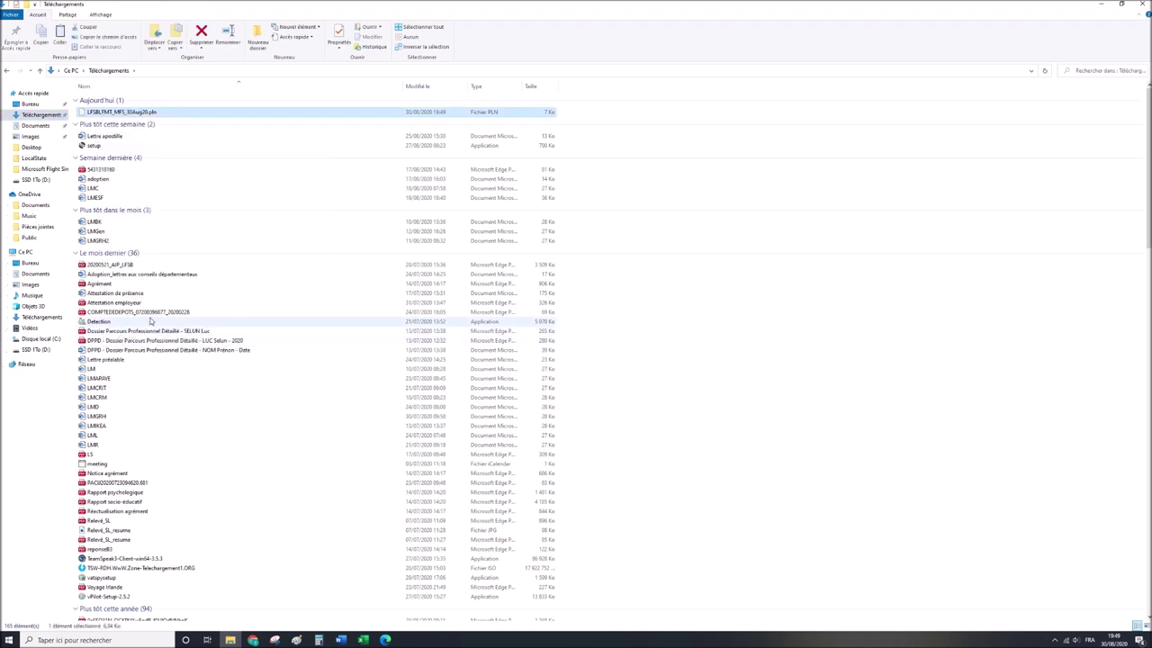
Open the Microsoft.FlightSimulator_8wekyb3d8bbwe LocalState folder under WpSystem on drive D and locate LFSBLFMT_MFS_29Aug20.pln.
left_click(36, 349)
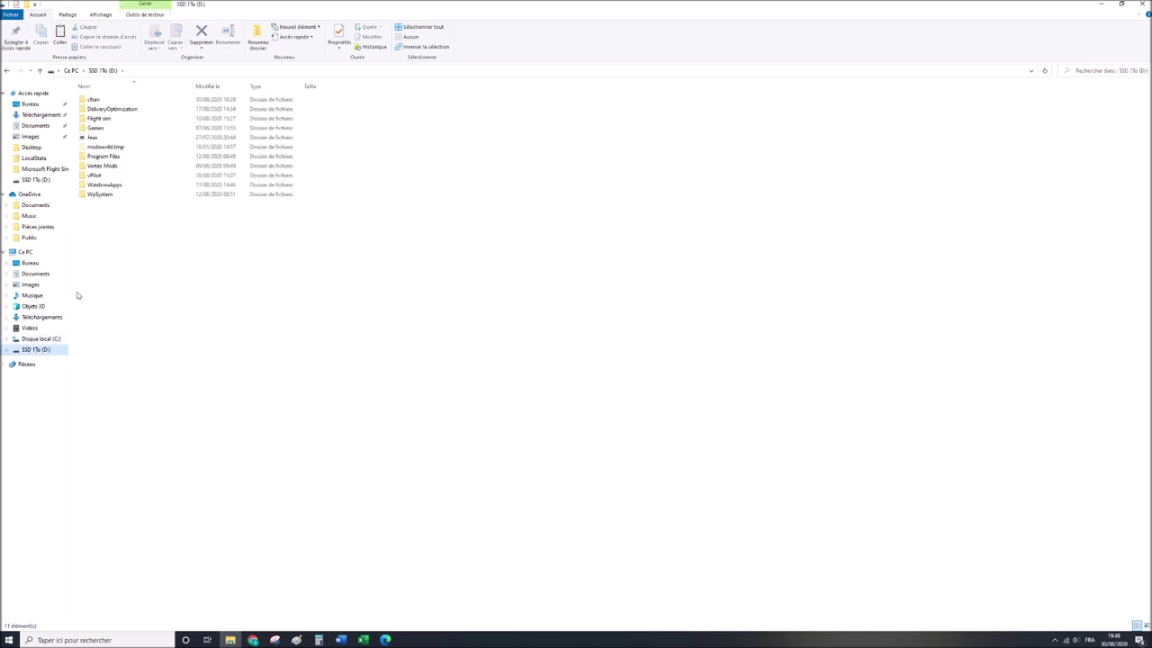
double_click(96, 196)
double_click(106, 99)
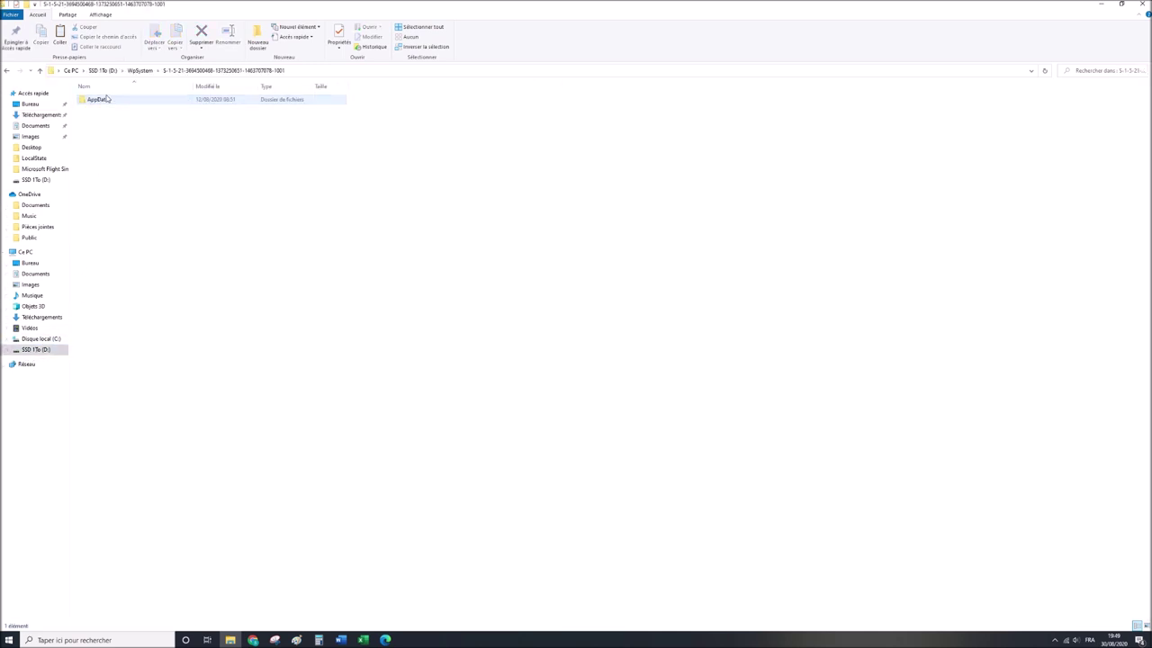
left_click(106, 99)
double_click(106, 99)
double_click(105, 99)
double_click(106, 99)
left_click(108, 108)
double_click(108, 109)
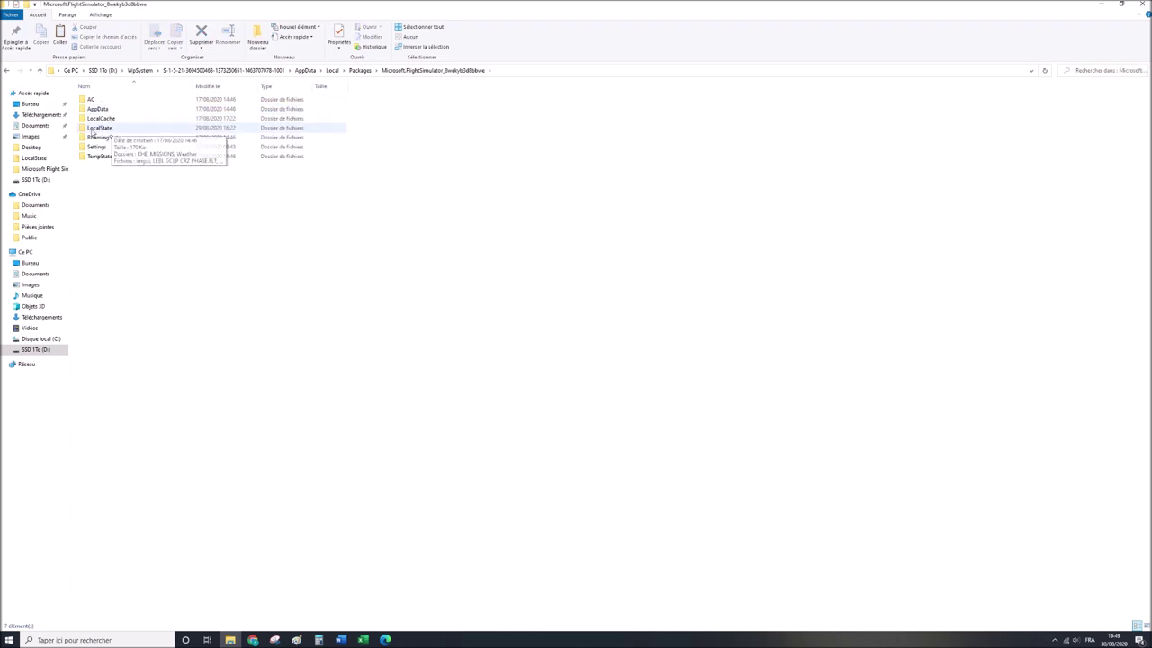
left_click(98, 130)
double_click(114, 131)
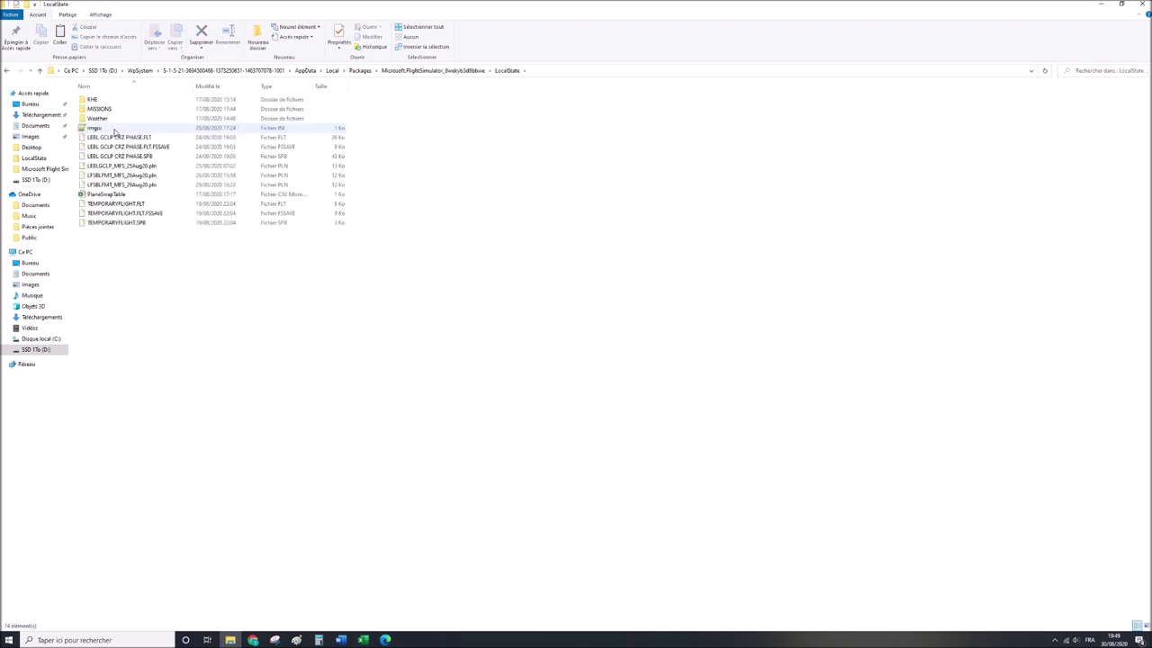
left_click(110, 185)
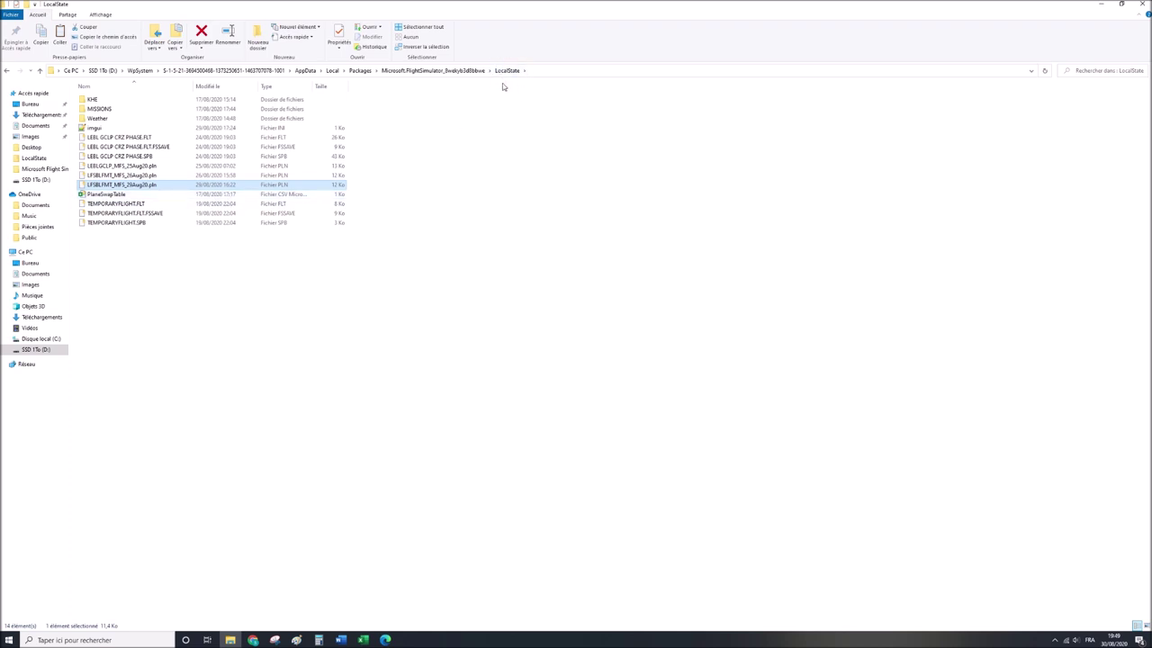
Search the whole PC for localstate and compare the paths of the matching folders to identify the Flight Simulator one.
left_click(47, 252)
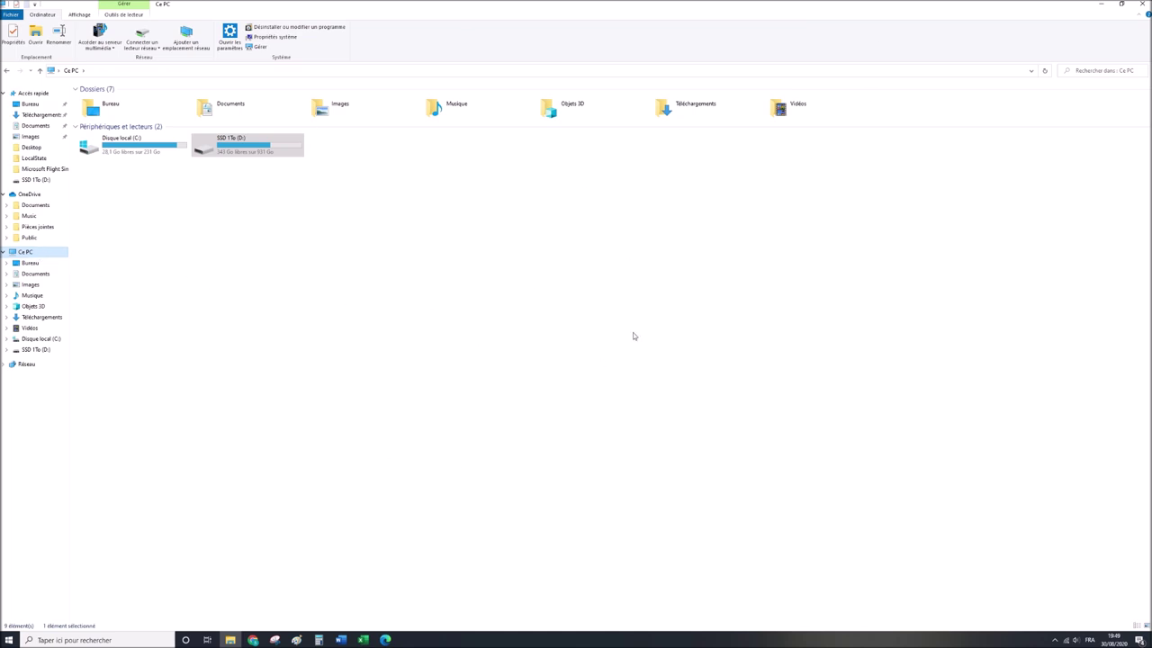
left_click(1094, 70)
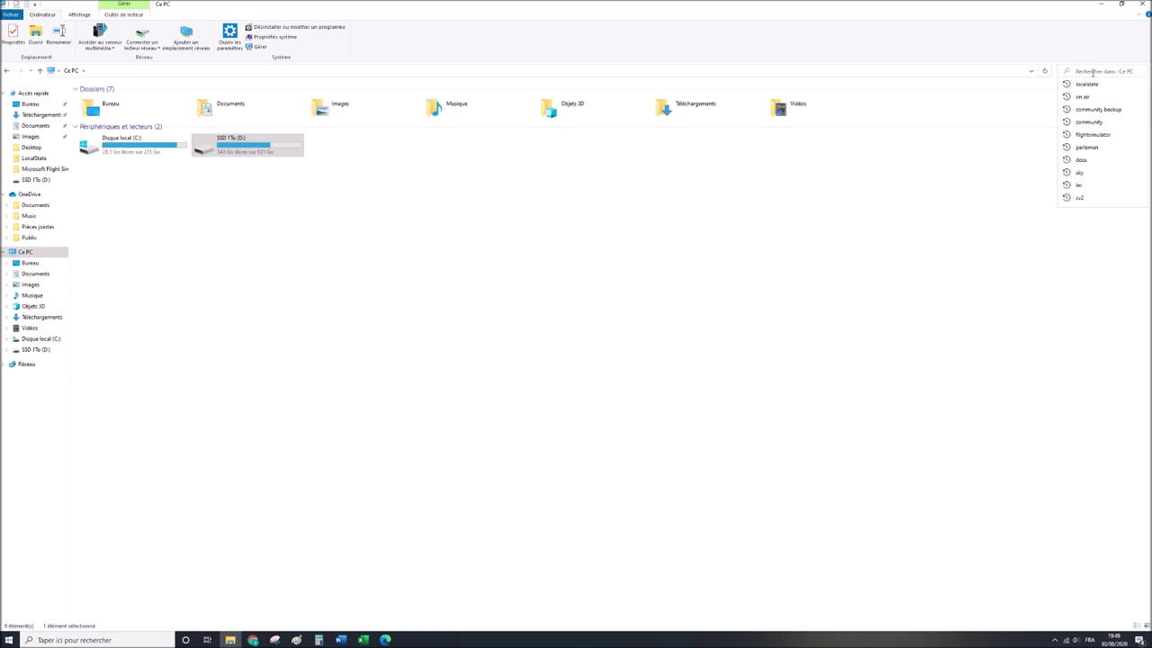
left_click(1087, 84)
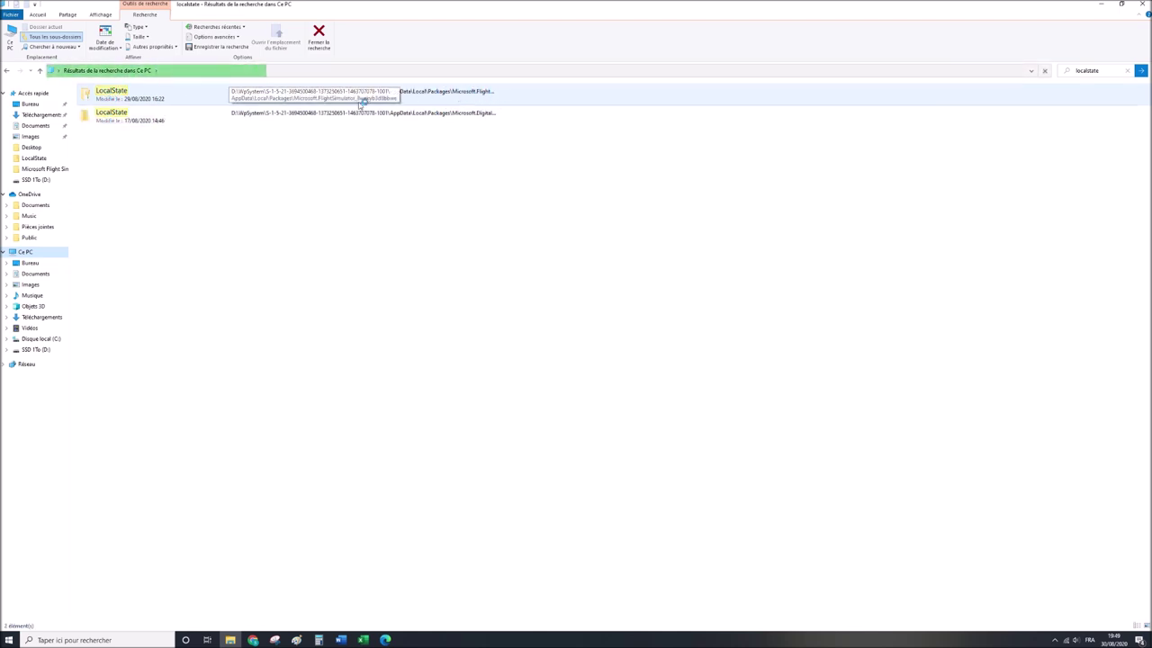
left_click(128, 118)
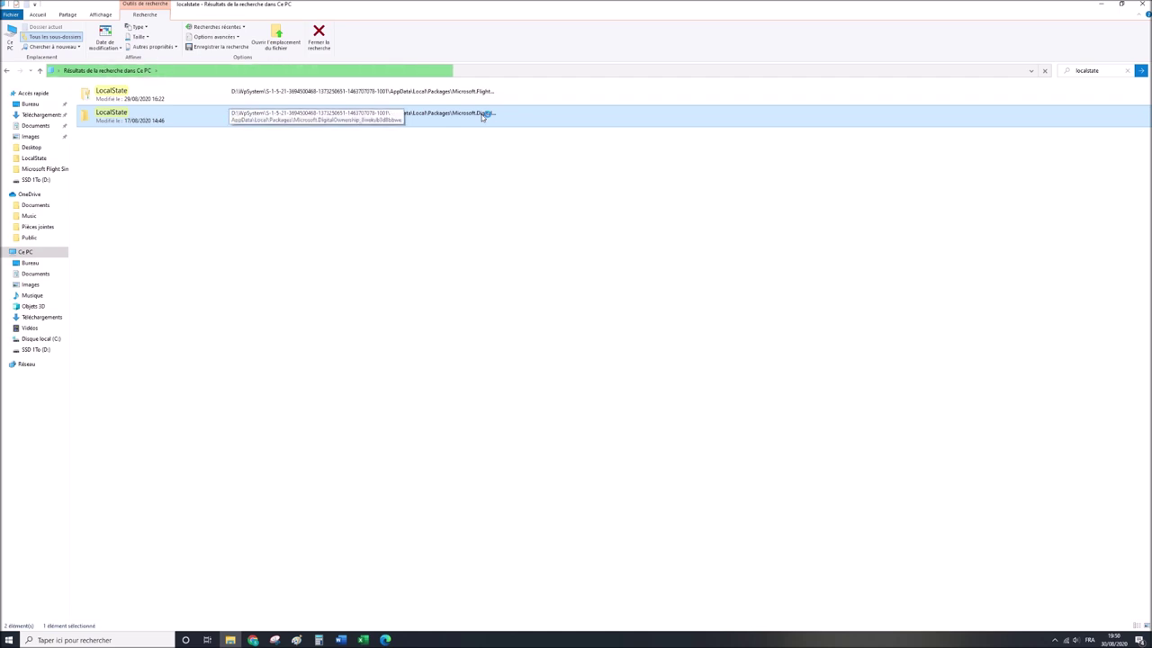
left_click(442, 93)
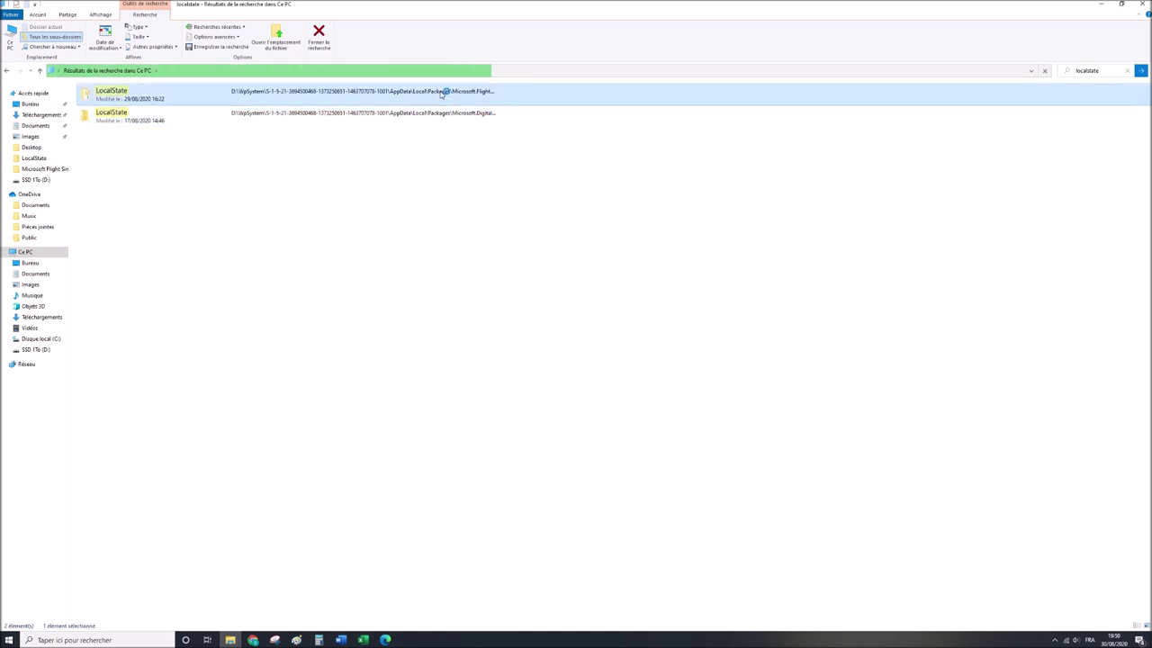
Go to the location of the Flight Simulator LocalState search result, open the folder and select LFSBLFMT_MFS_29Aug20.pln.
right_click(133, 94)
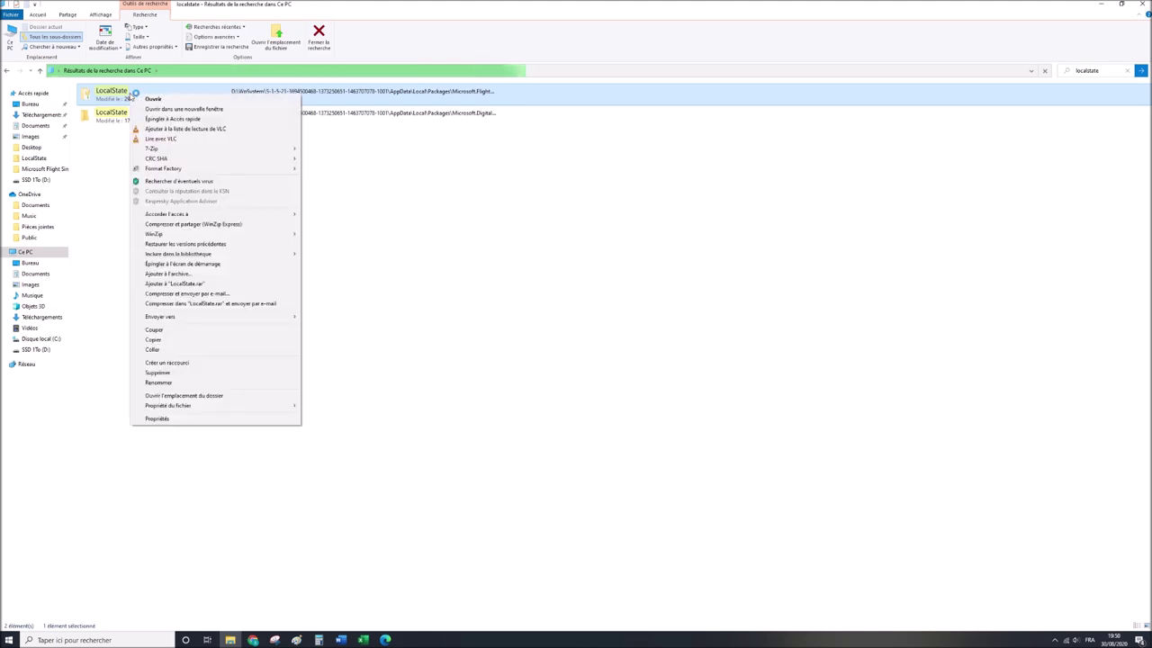
left_click(175, 397)
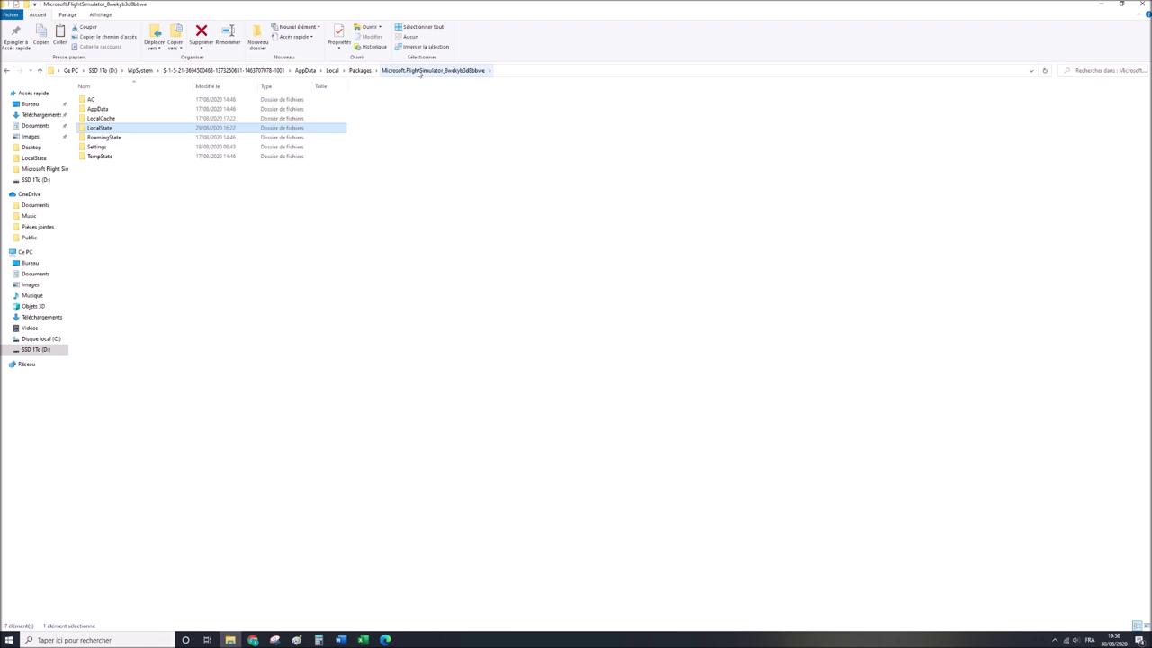
double_click(167, 129)
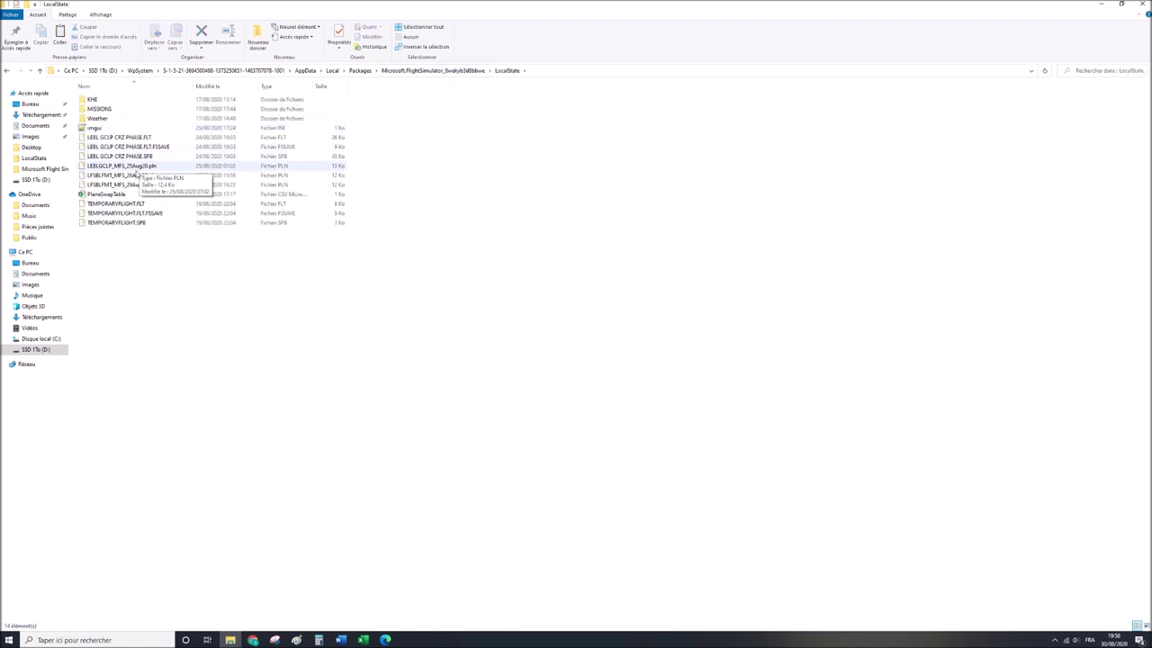
left_click(126, 185)
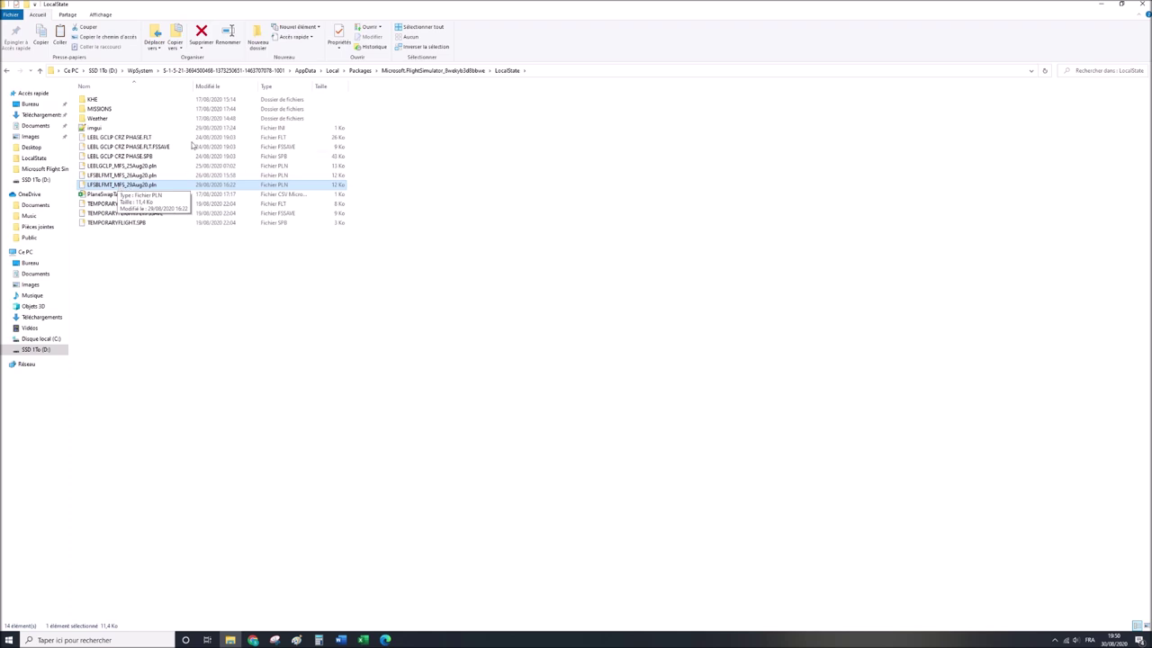
Put File Explorer out of view and launch Microsoft Flight Simulator.
left_click(1100, 5)
left_click(8, 640)
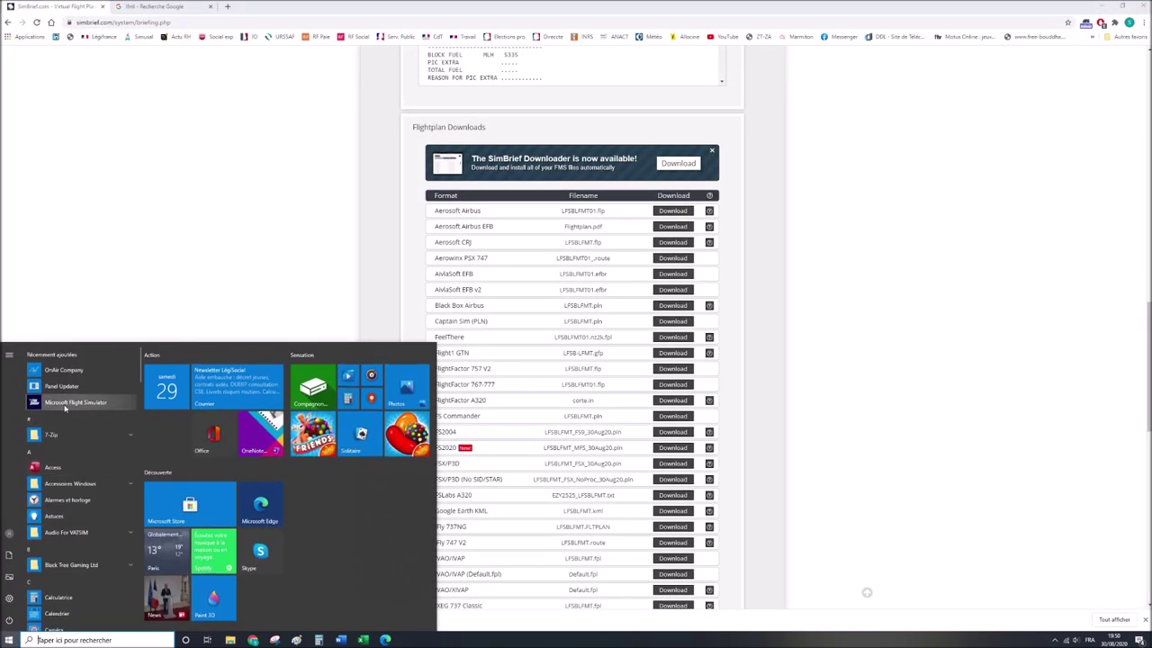
left_click(64, 406)
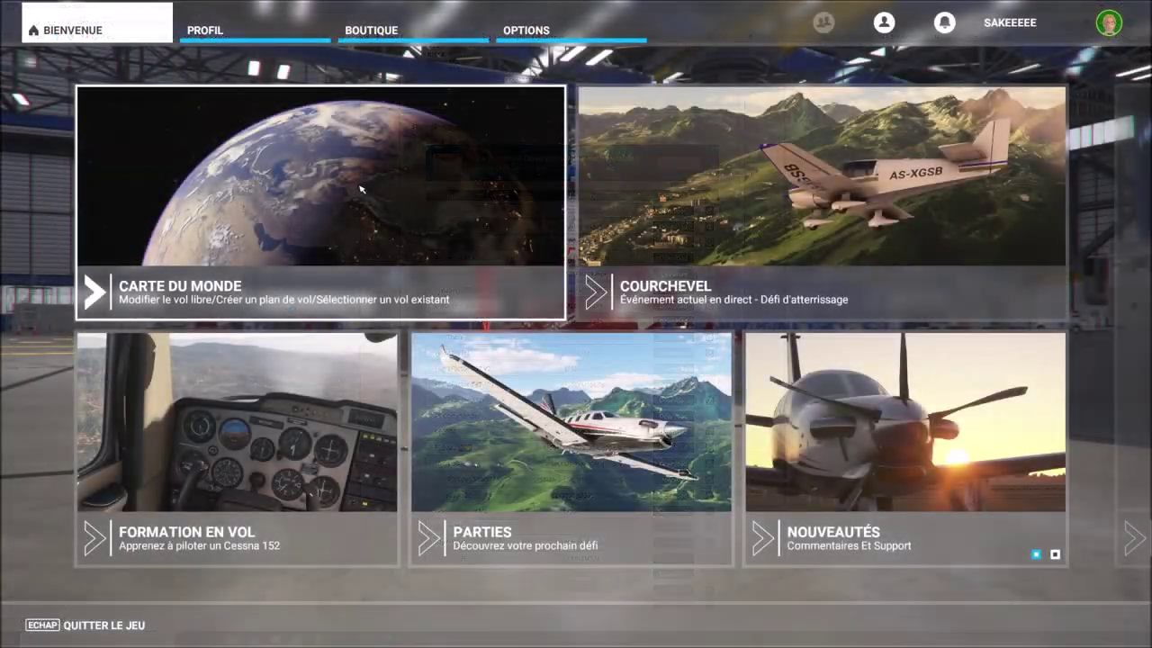
Open the world map and load the flight plan LFSBLFMT_MFS_30Aug20.pln from the LocalState folder.
left_click(360, 188)
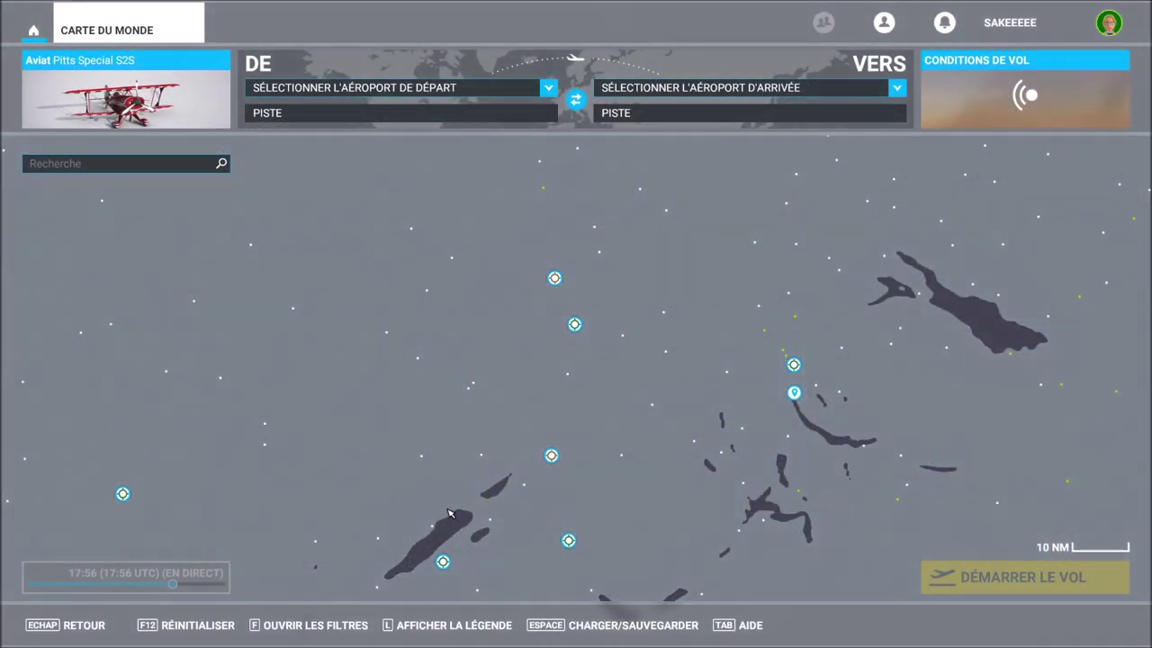
left_click(619, 630)
left_click(426, 400)
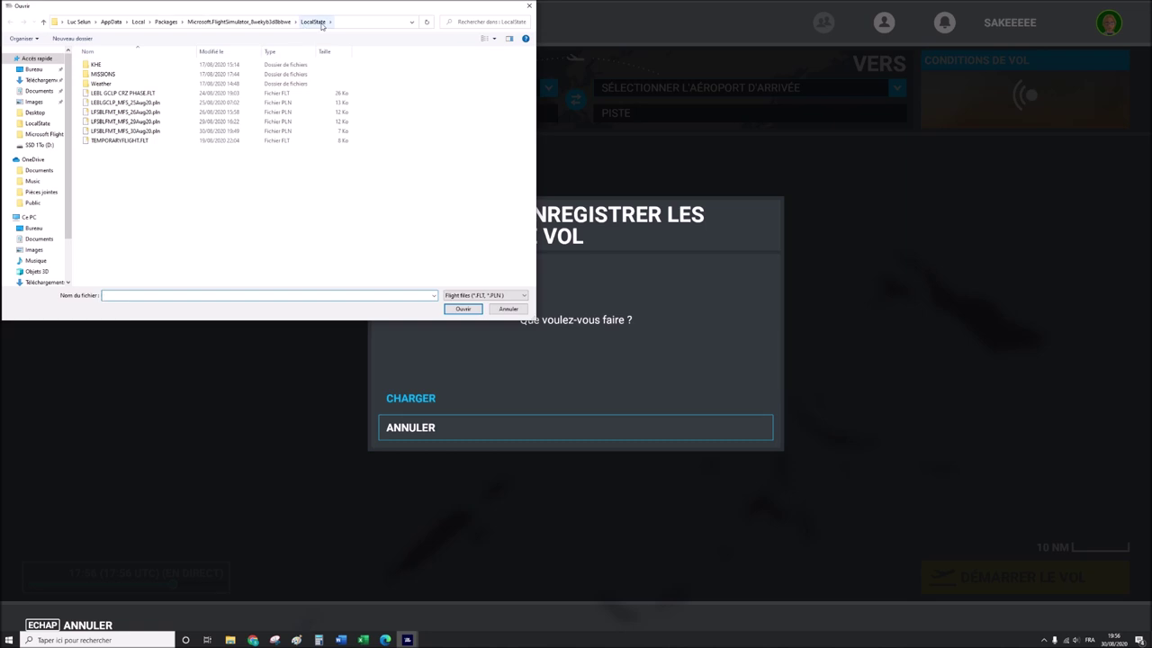
left_click(165, 132)
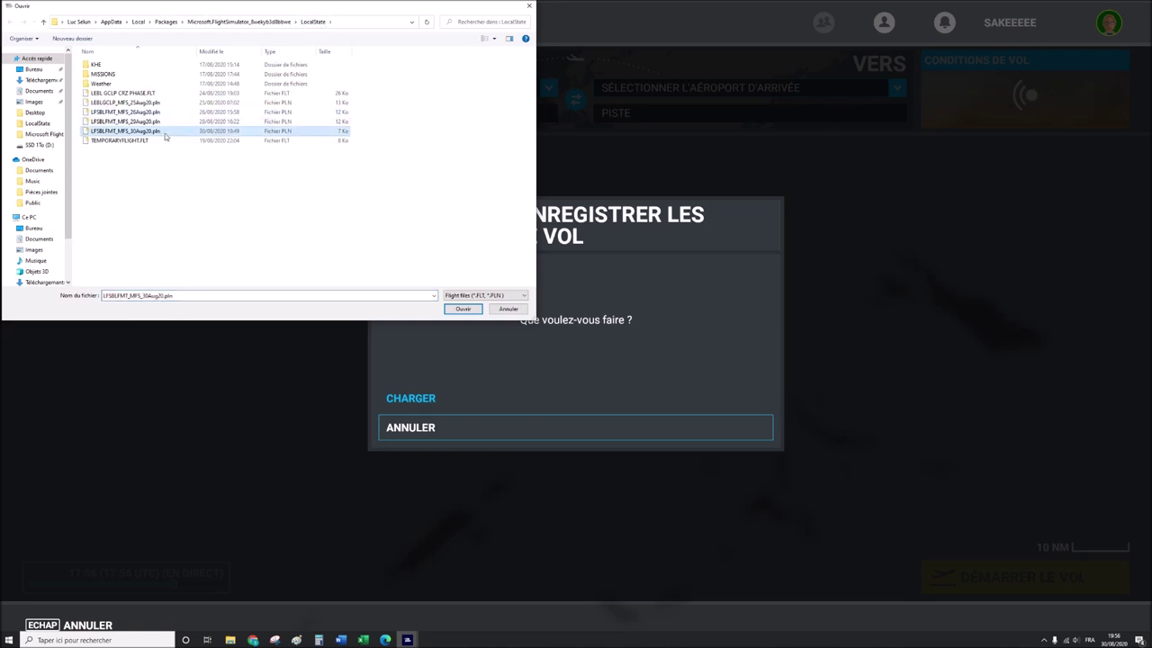
left_click(463, 309)
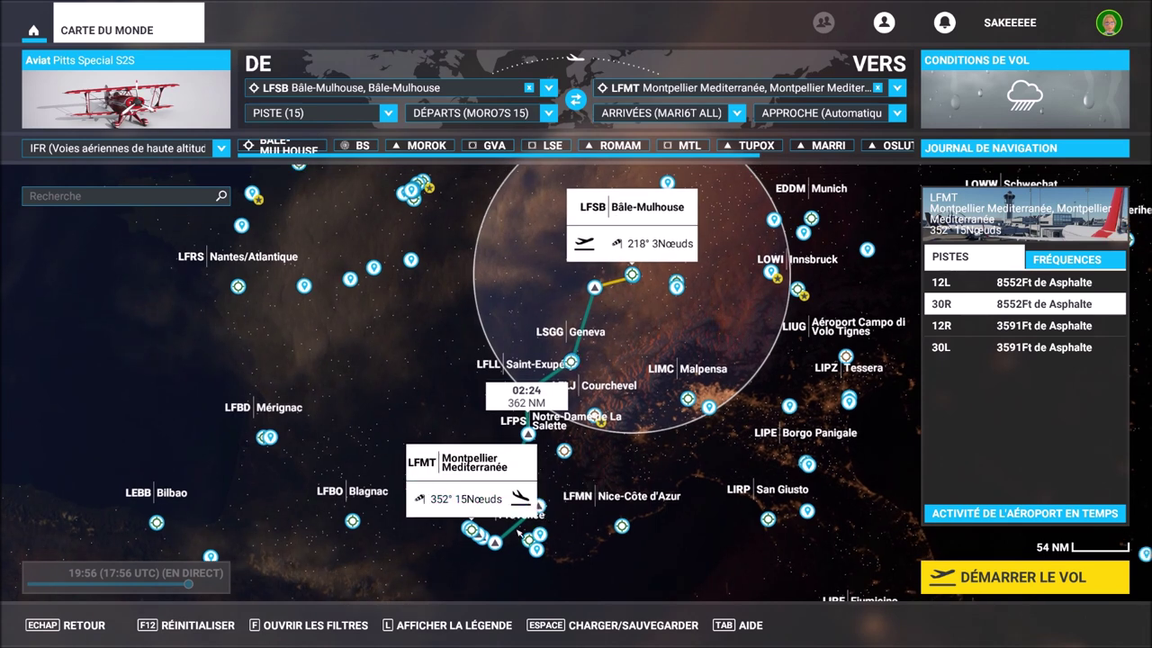
Review the loaded flight's navigation log with its altitude profile and waypoint list, then close it.
scroll(569, 477, "up", 2)
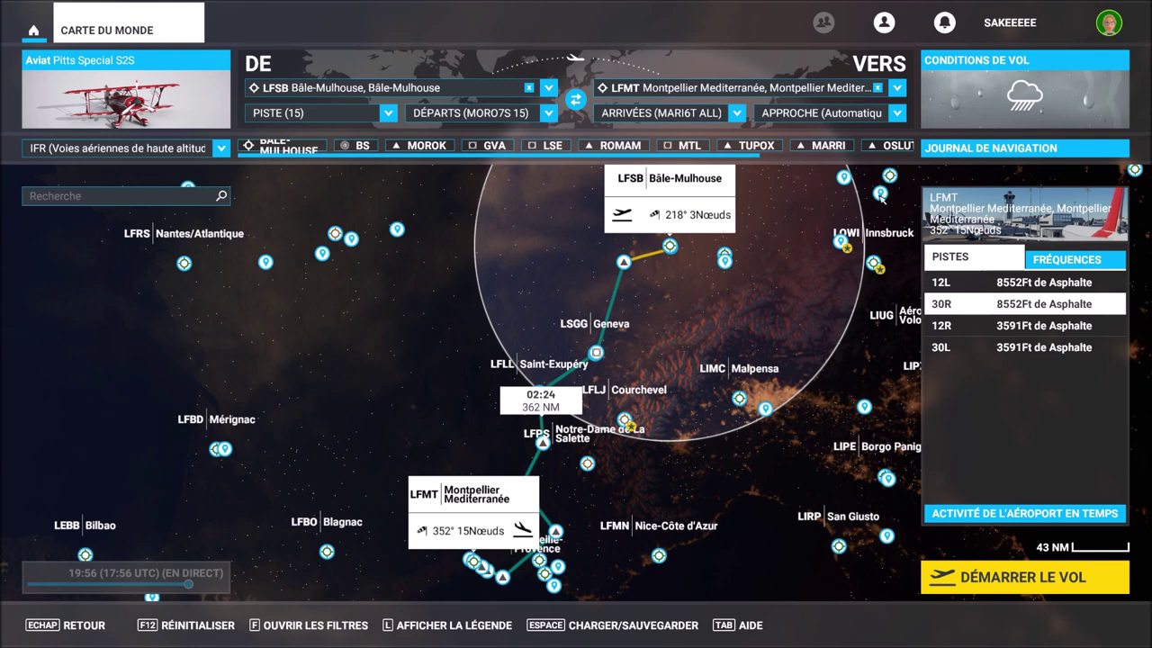
left_click(945, 148)
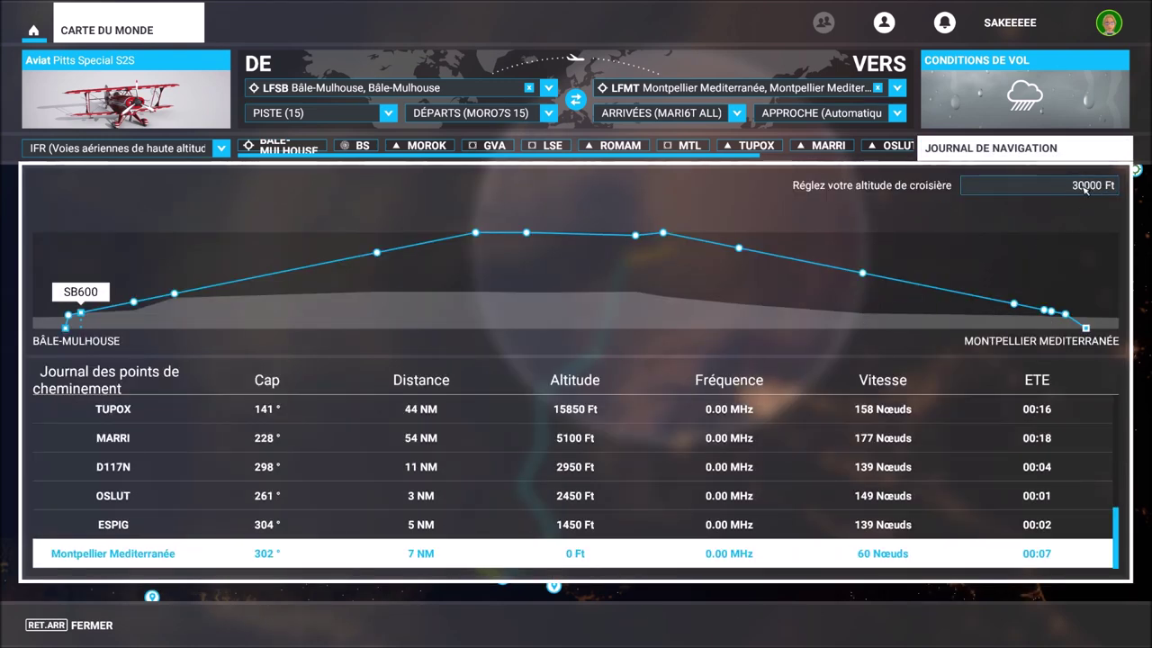
left_click(1071, 149)
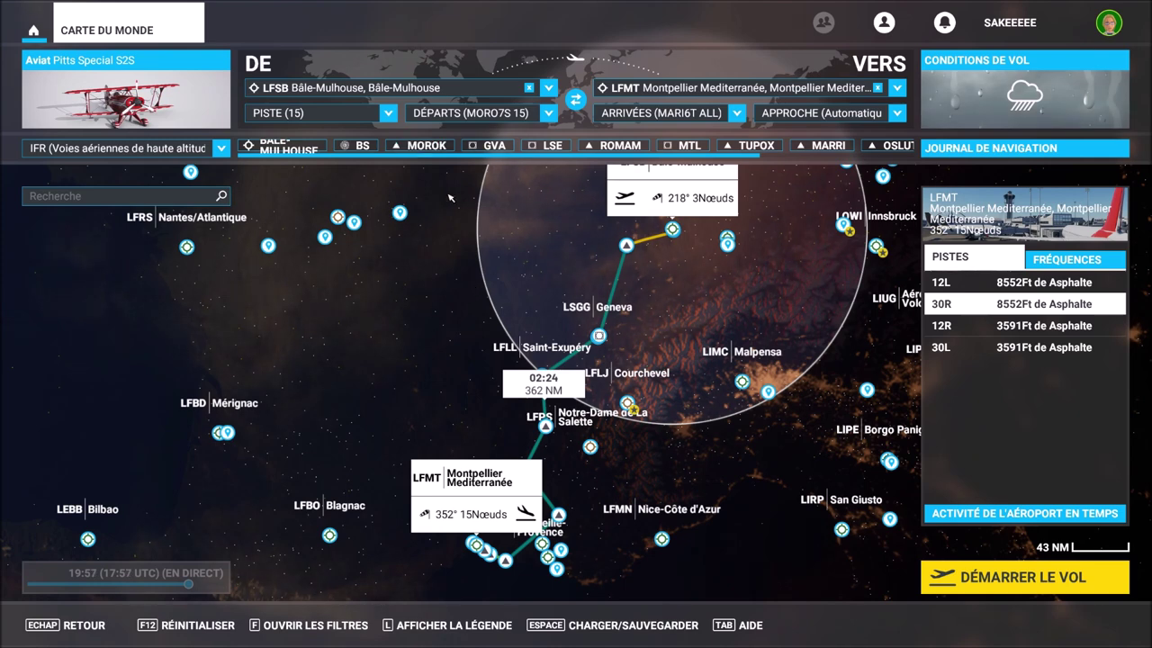
Change the aircraft to the Airbus A320neo with the EasyJet livery.
left_click(81, 117)
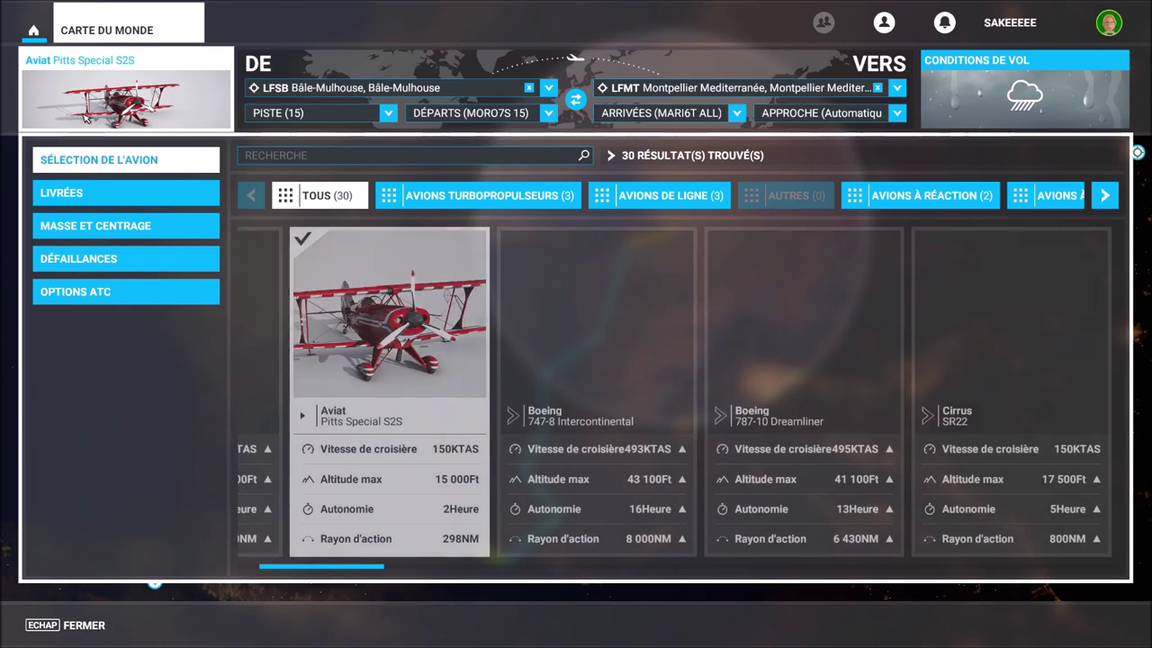
scroll(369, 369, "up", 1)
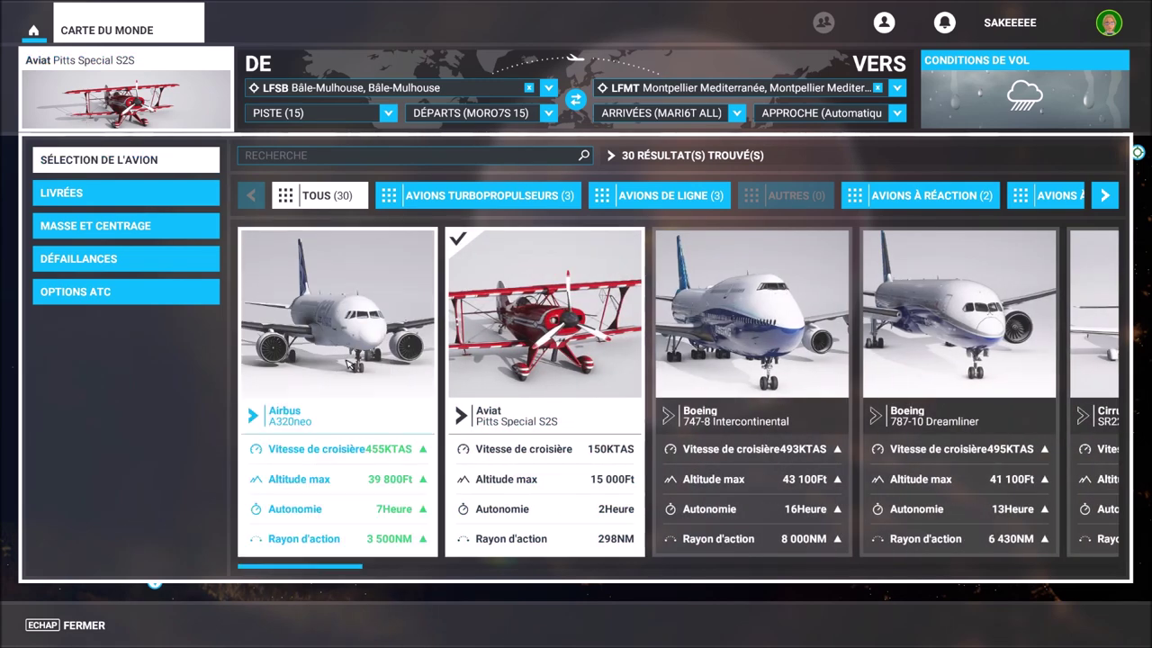
left_click(378, 374)
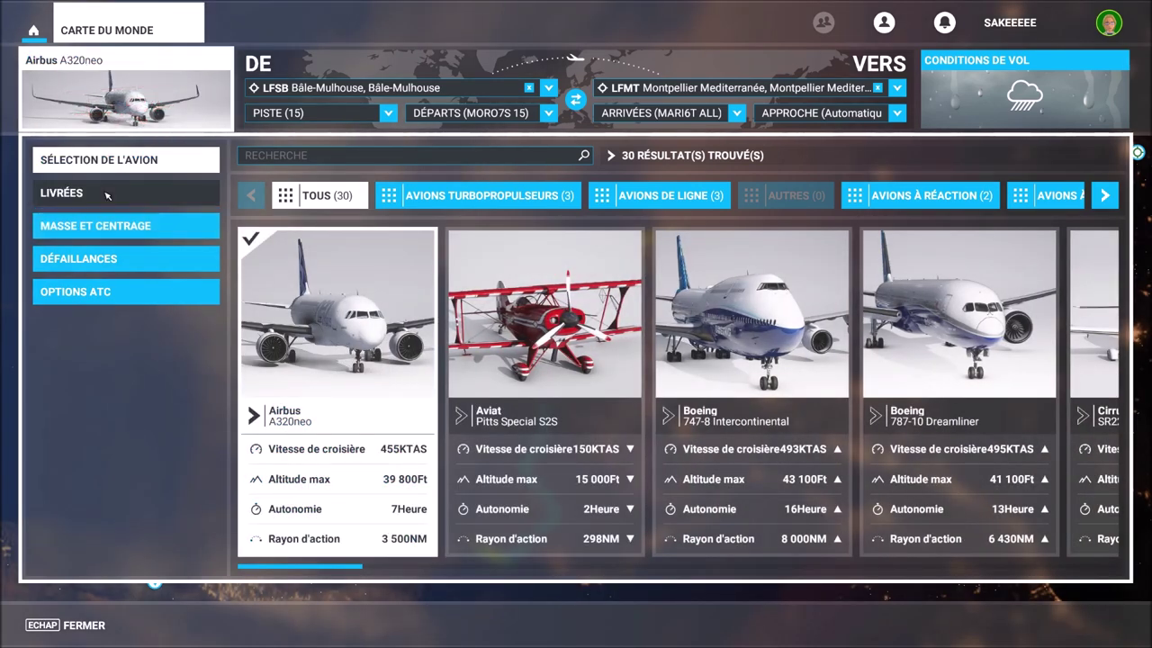
left_click(108, 194)
left_click_drag(270, 565, 545, 561)
left_click(973, 322)
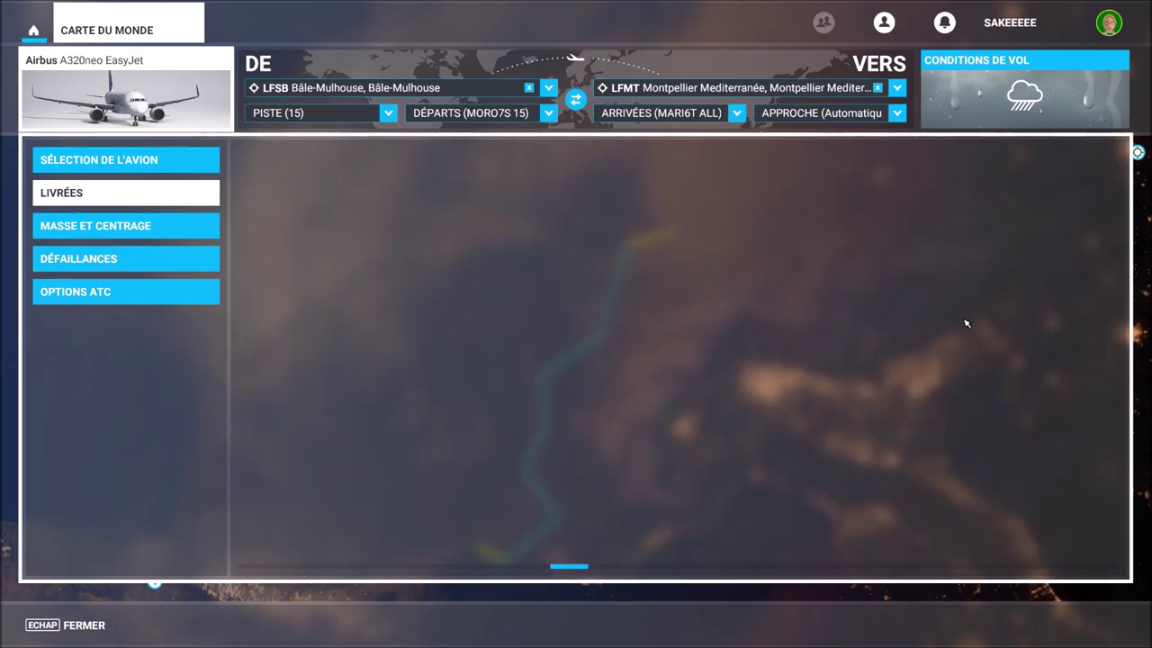
Open the aircraft's weight and balance settings and narrow the simulator window to show the SimBrief briefing beside it.
left_click(51, 231)
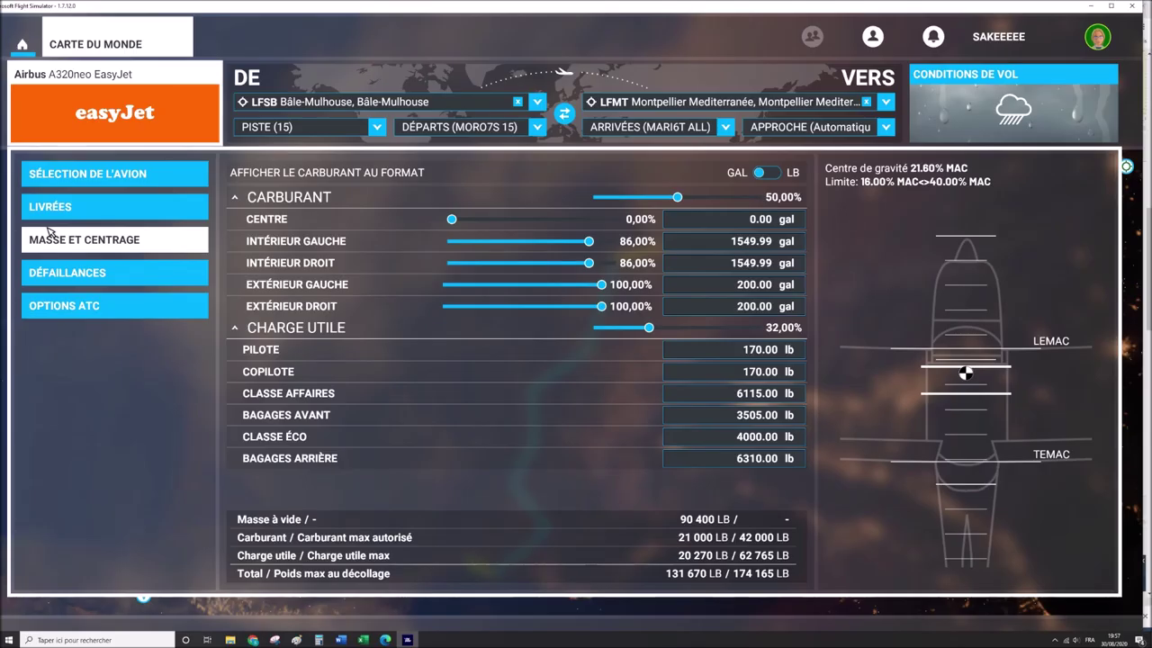
left_click_drag(1141, 190, 787, 246)
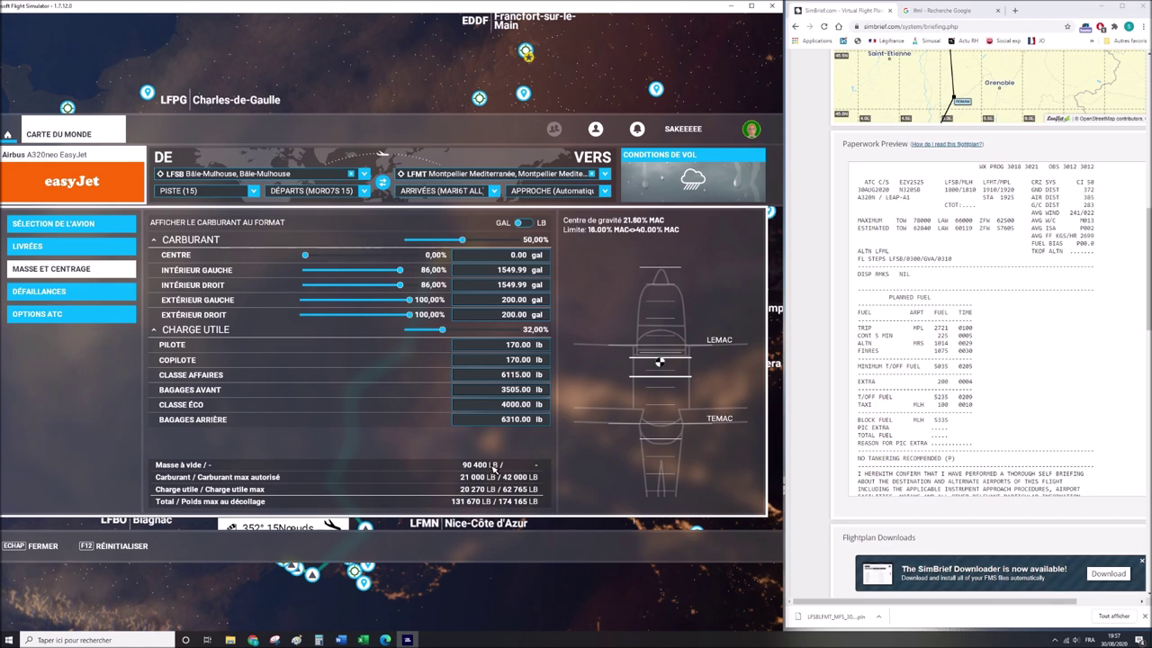
Examine the estimated zero fuel weight, passenger, cargo and payload figures in the SimBrief briefing.
left_click_drag(979, 229, 1017, 229)
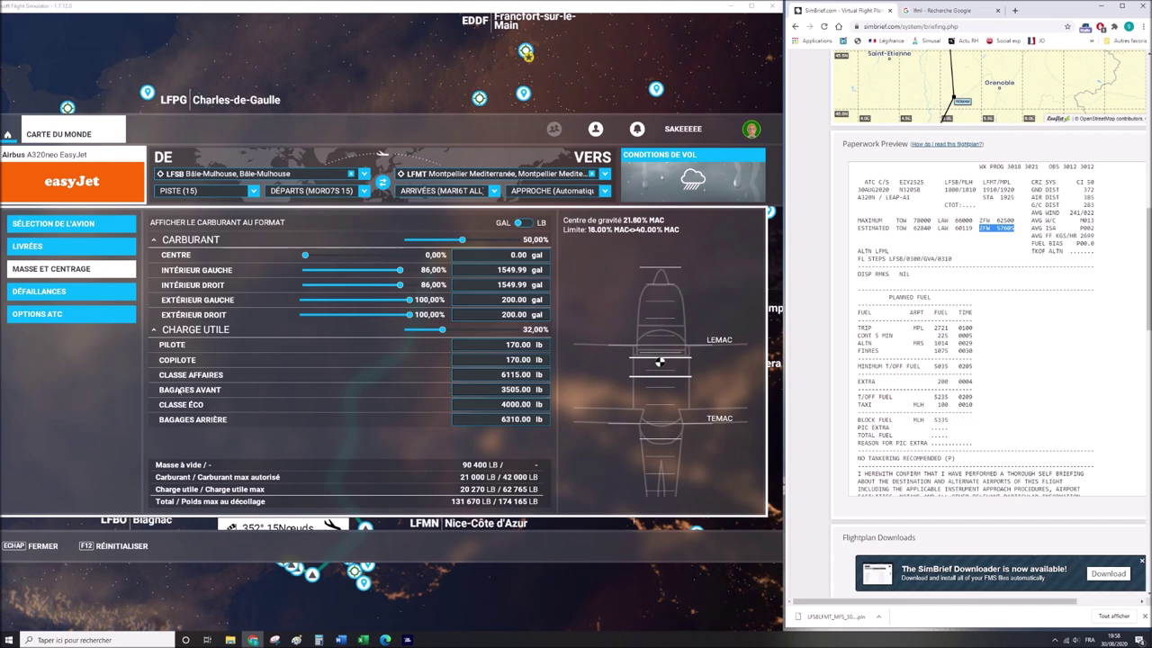
left_click(842, 356)
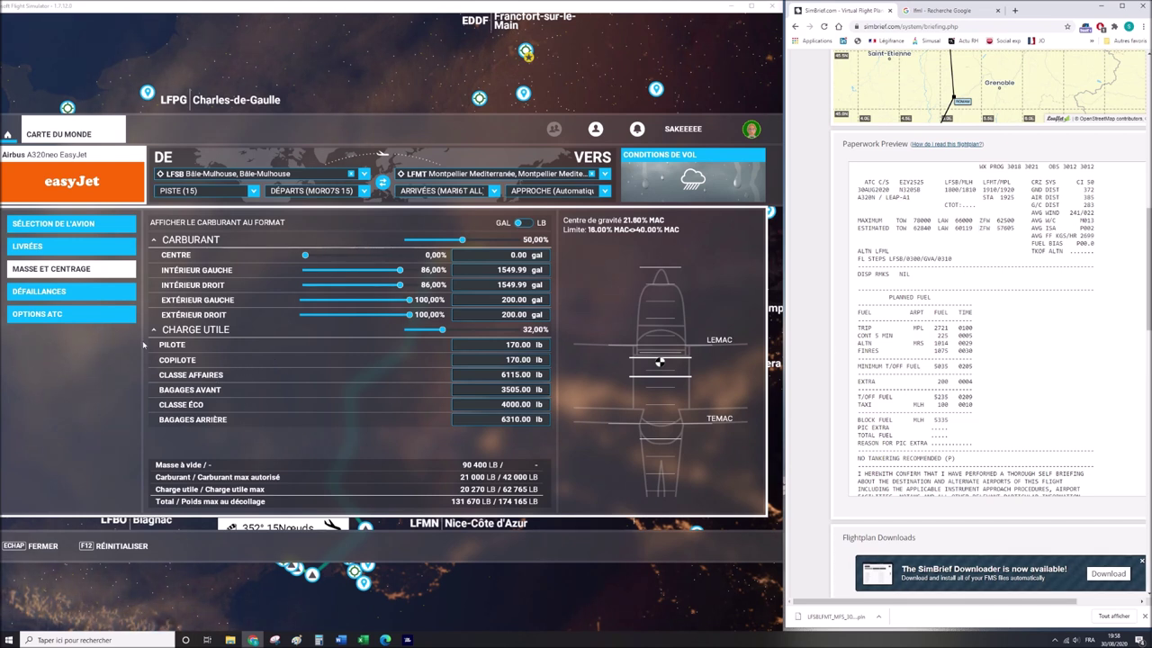
scroll(899, 396, "down", 10)
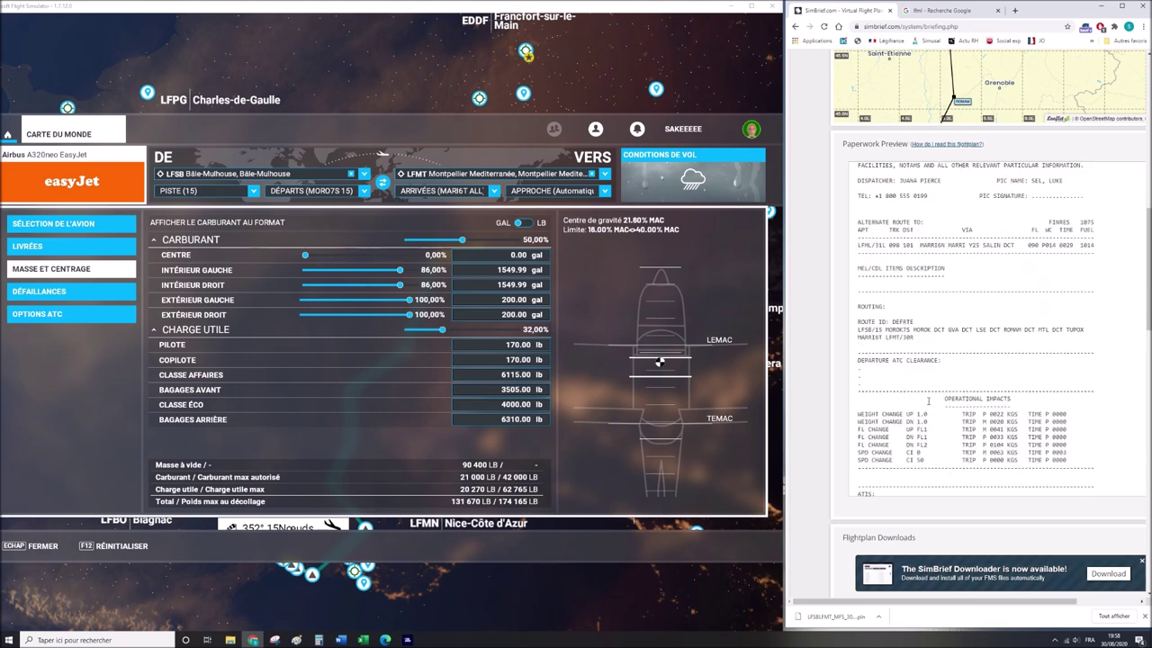
scroll(928, 400, "down", 2)
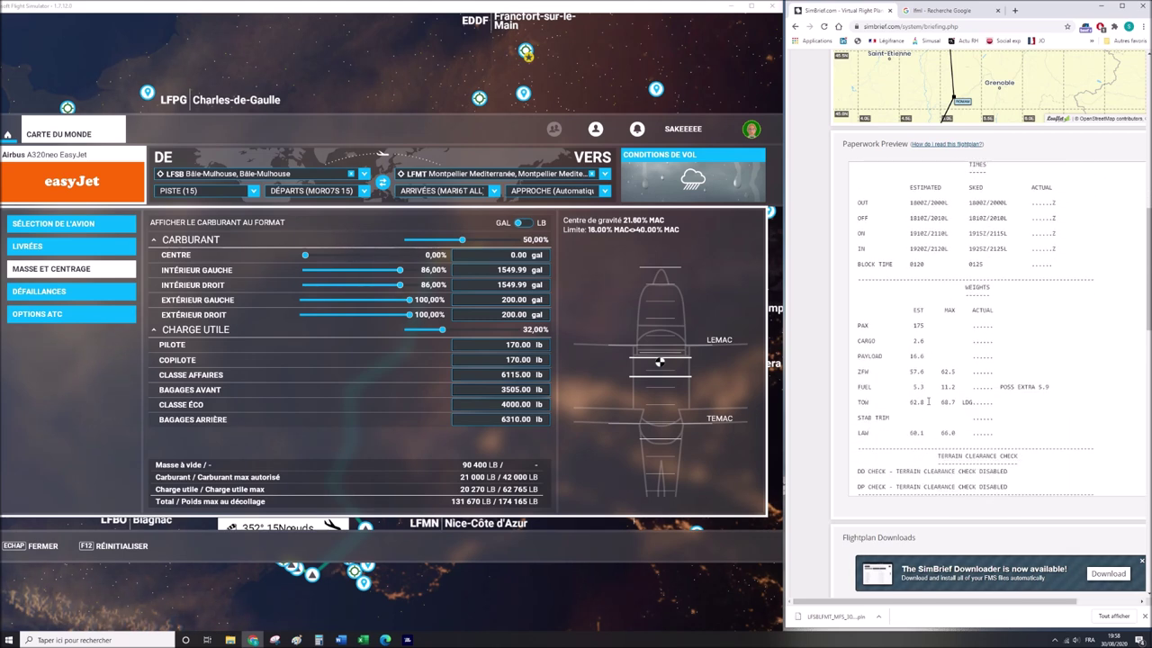
triple_click(861, 356)
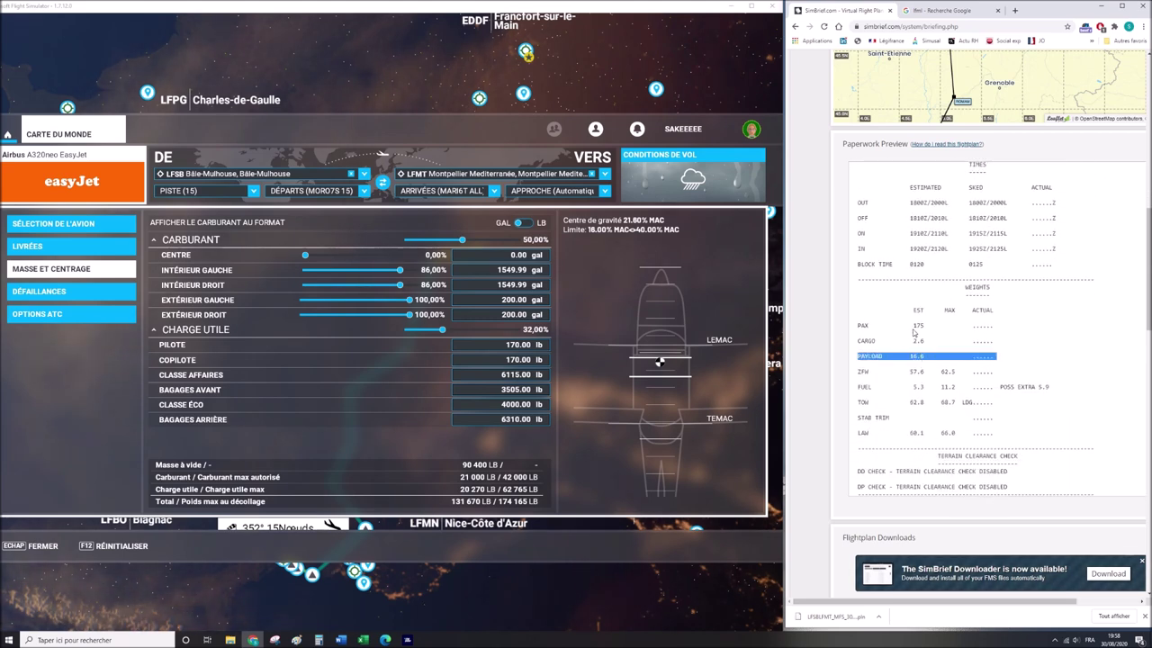
double_click(917, 326)
double_click(917, 341)
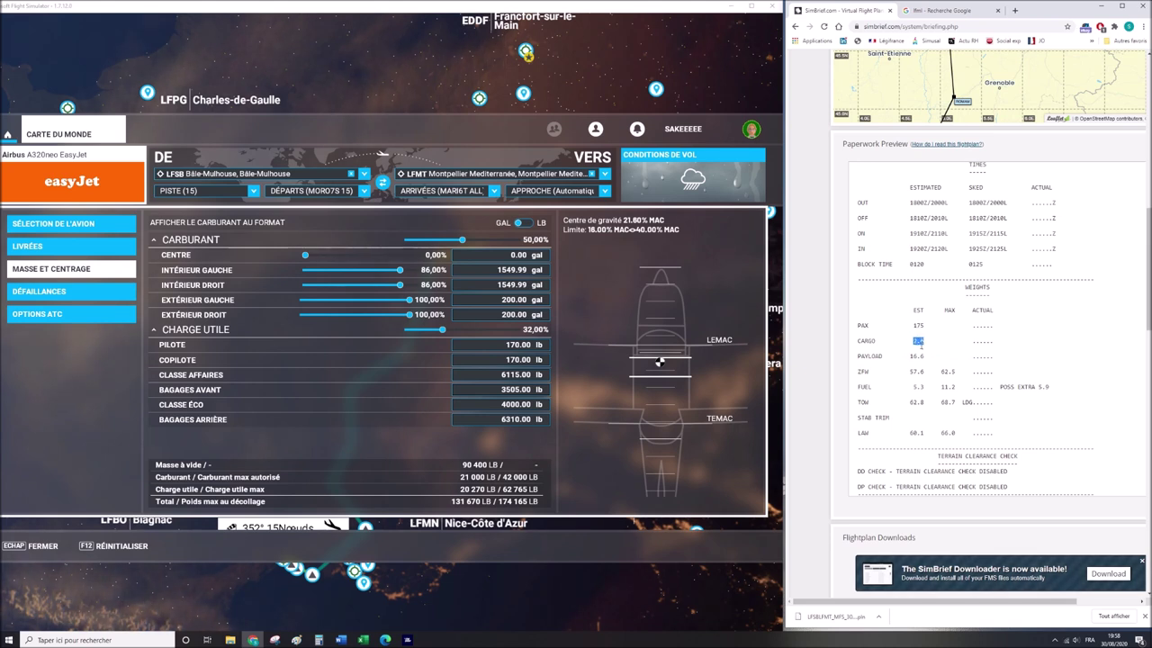
double_click(915, 356)
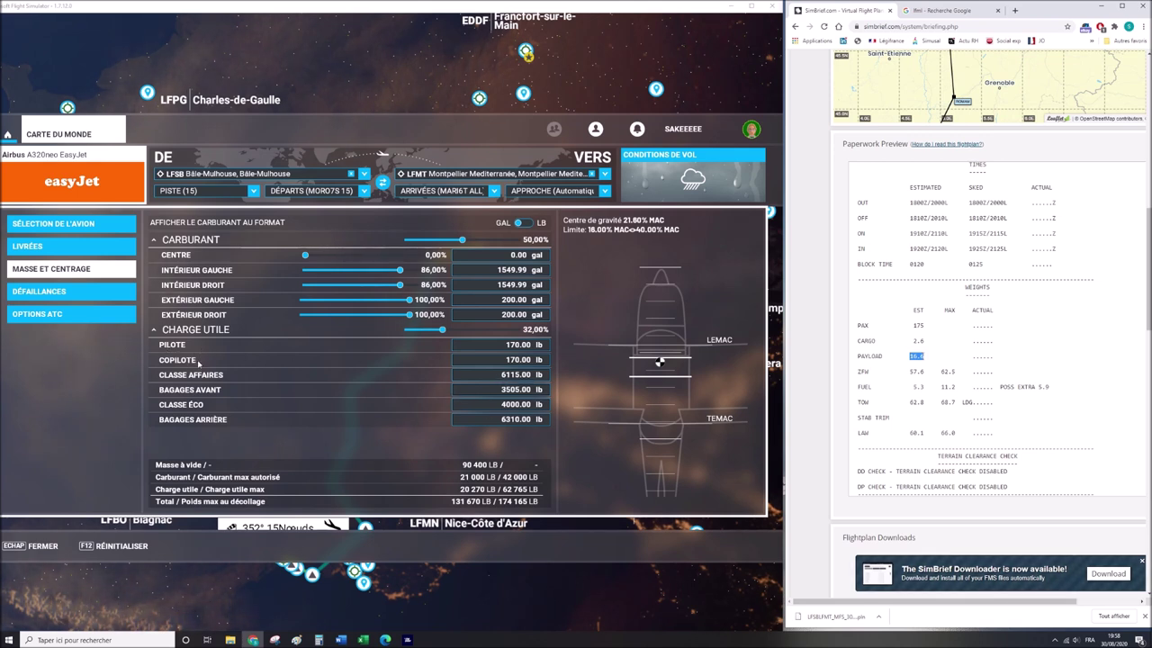
Check the payload in Calculator's history, then convert 16600 kilograms to pounds with Google's unit converter.
left_click(319, 637)
left_click_drag(961, 305, 949, 98)
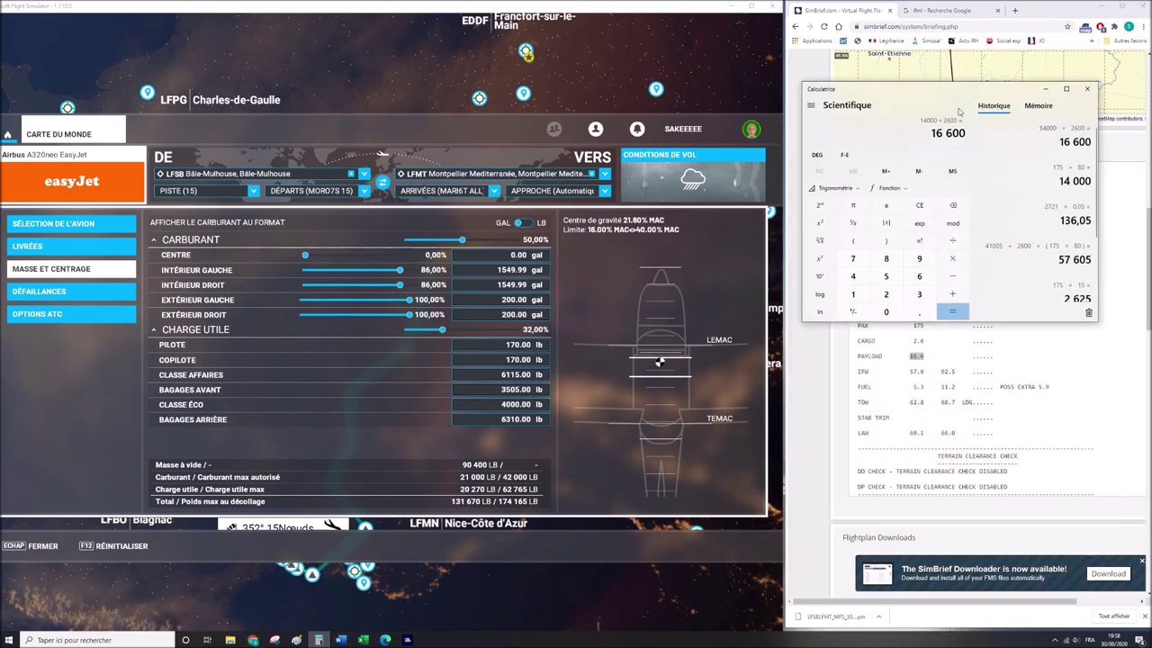
left_click(940, 10)
left_click(795, 27)
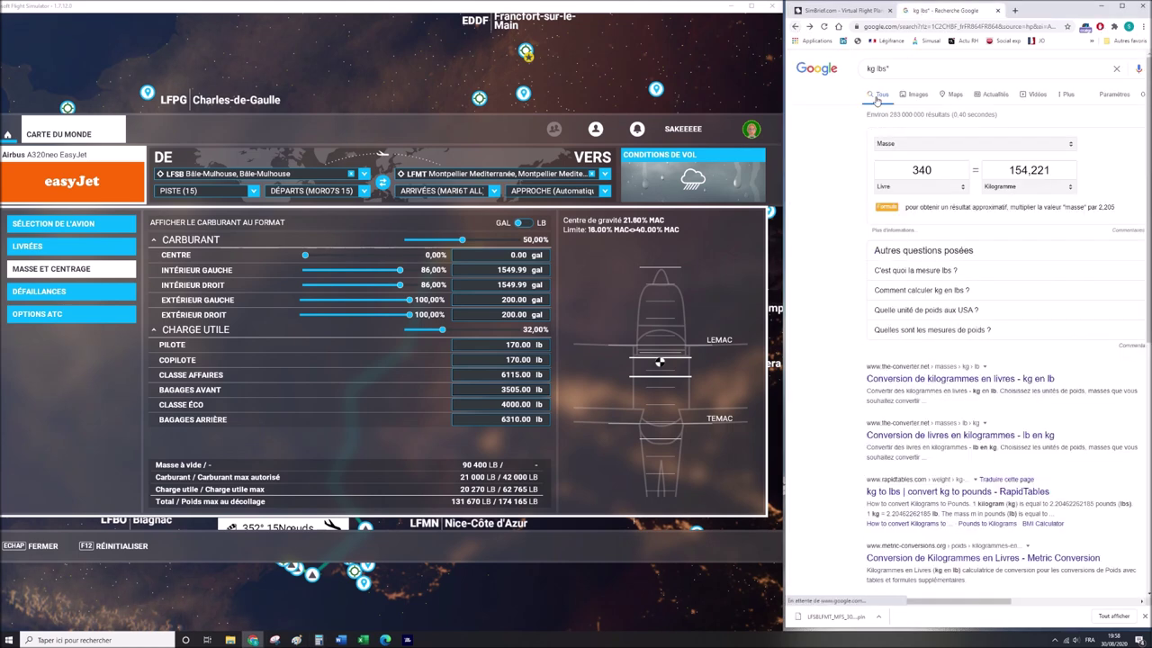
left_click(932, 189)
left_click(935, 205)
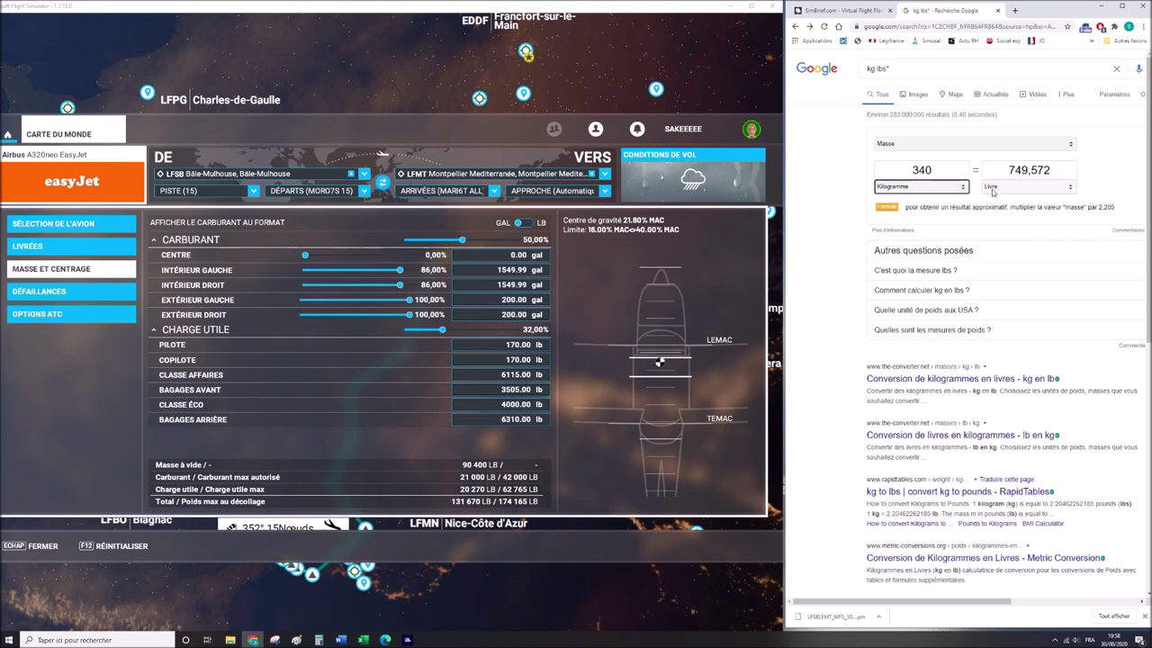
double_click(921, 170)
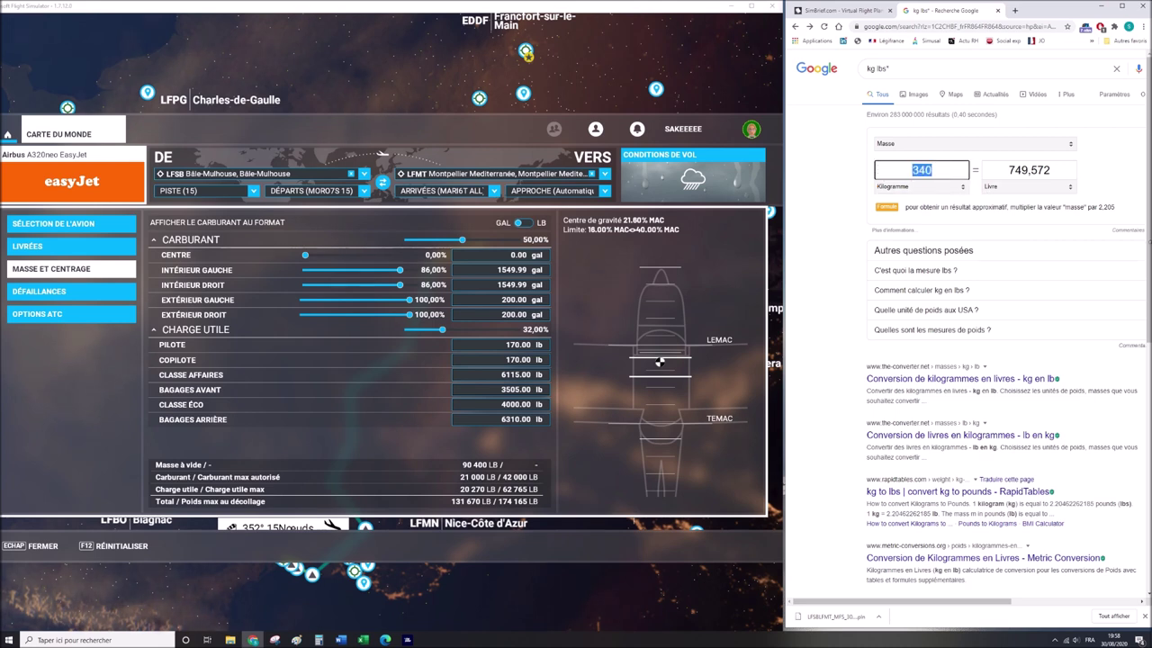
type("16600")
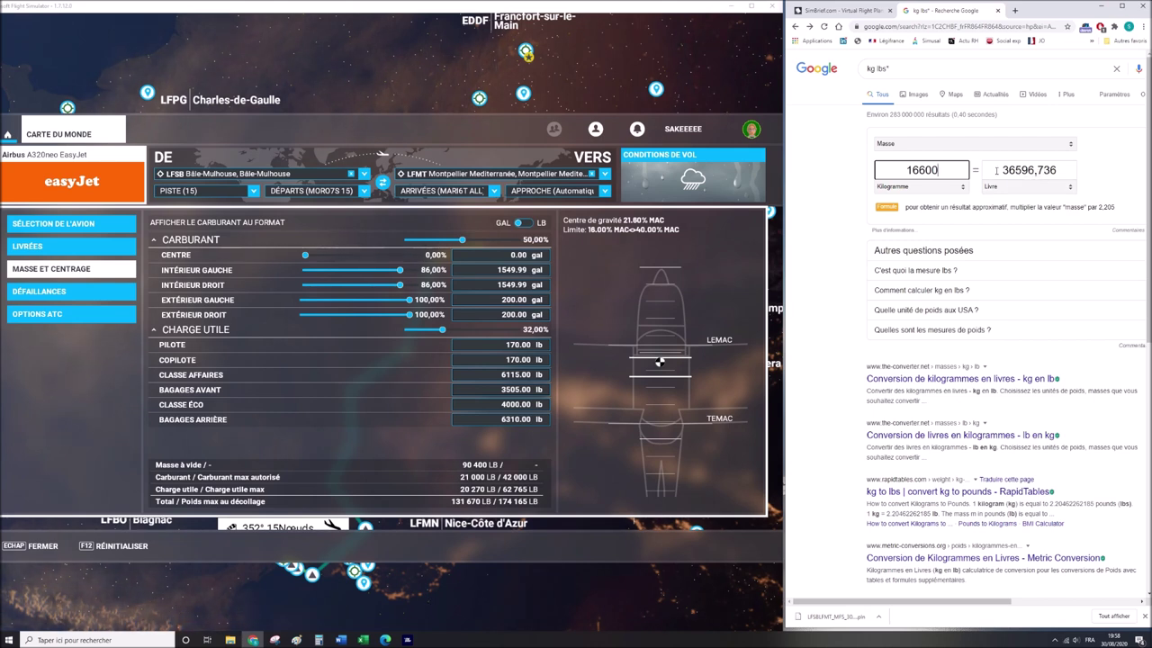
Add up the cabin and baggage loads in Calculator as 6115 + 3505 + 4000 + 6310.
left_click(318, 639)
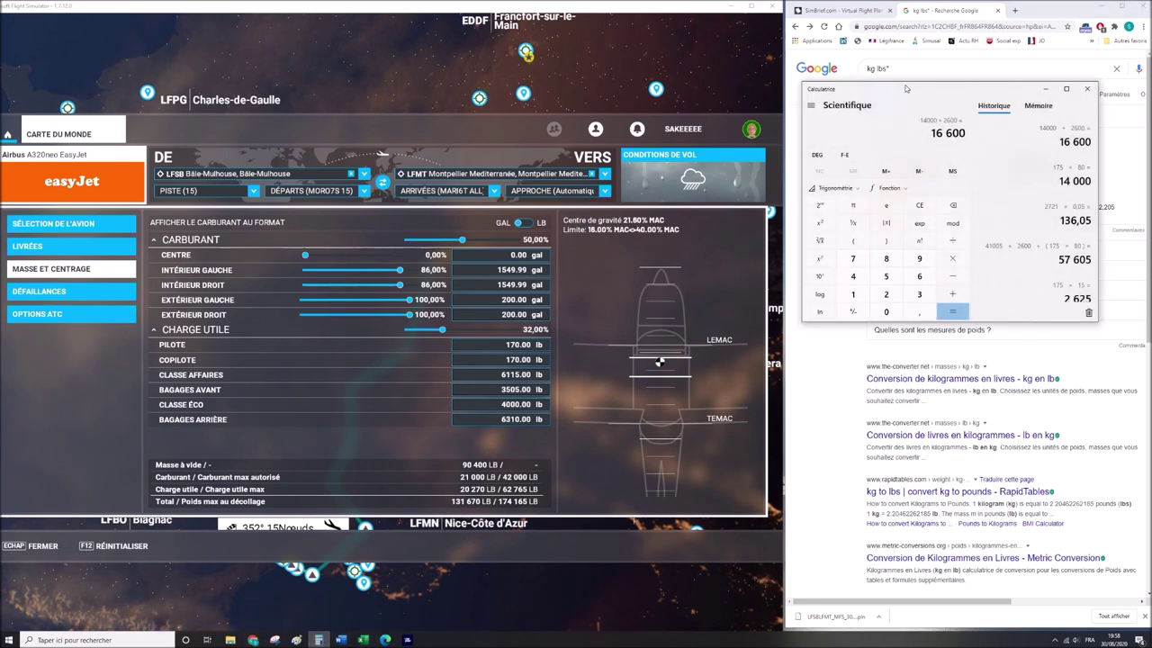
type("6")
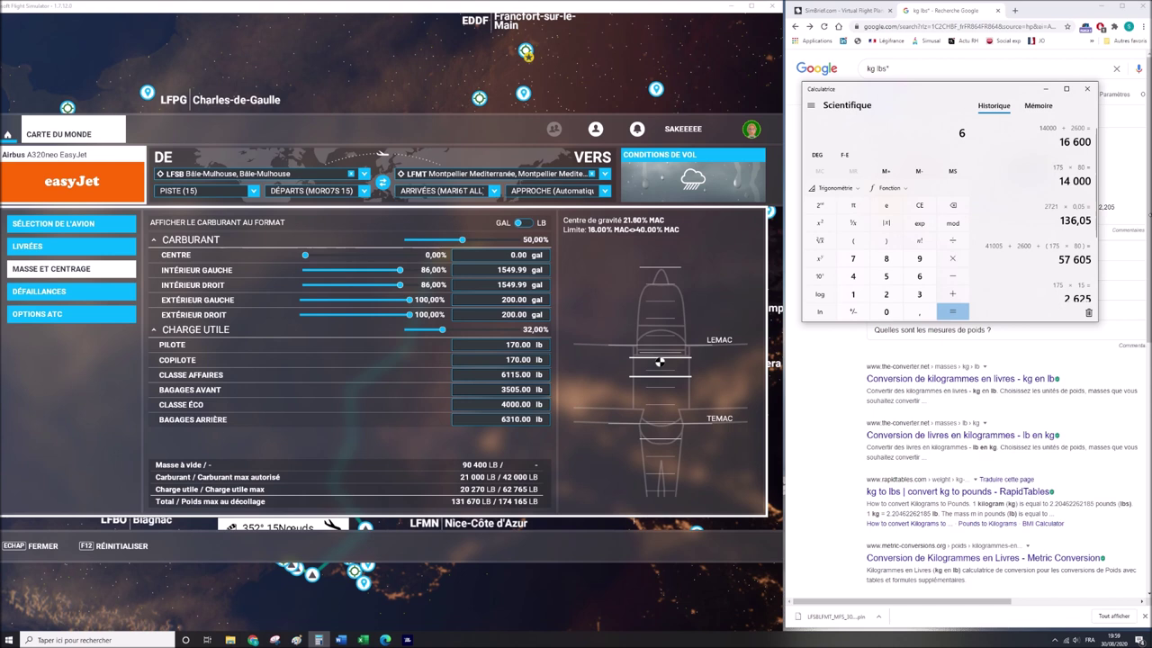
type("115 + 3505 + 400")
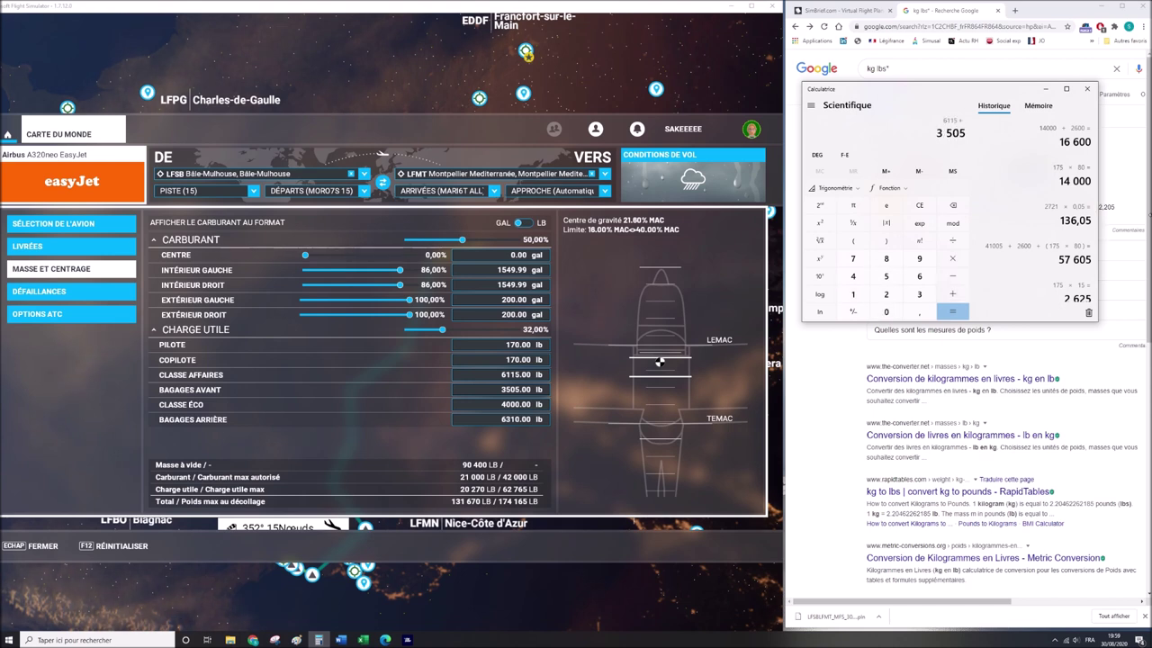
type("0 + 6310")
key("Return")
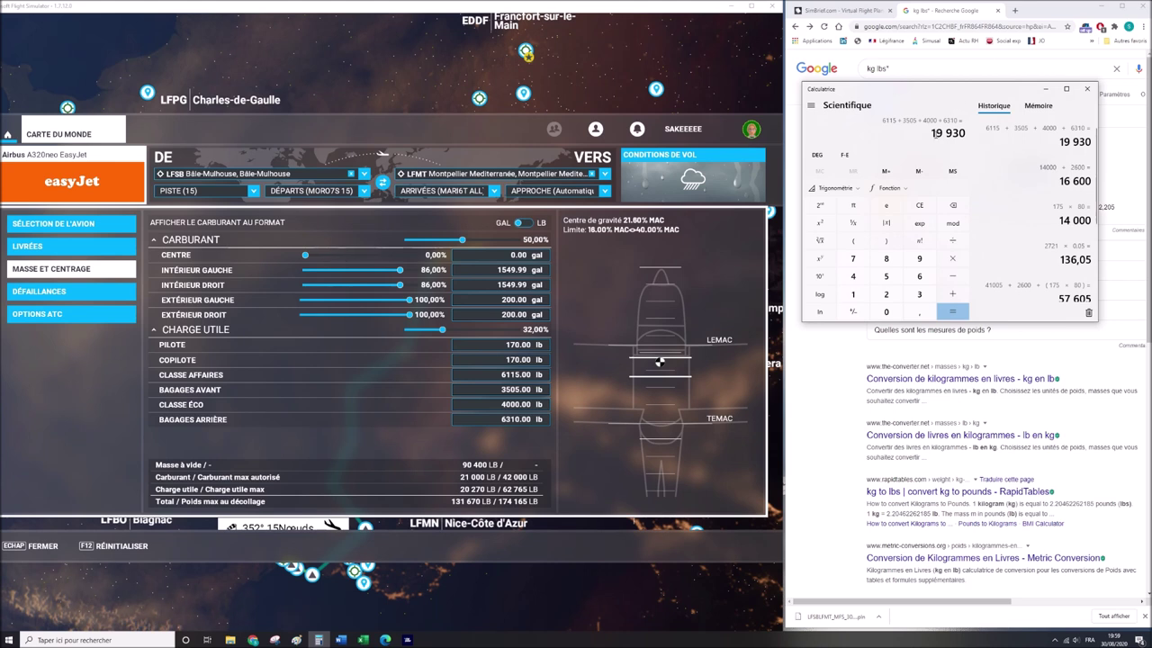
Subtract the required payload of 36596,74 lb from the summed loads in Calculator, keeping the converter's result in view.
left_click_drag(960, 89, 965, 202)
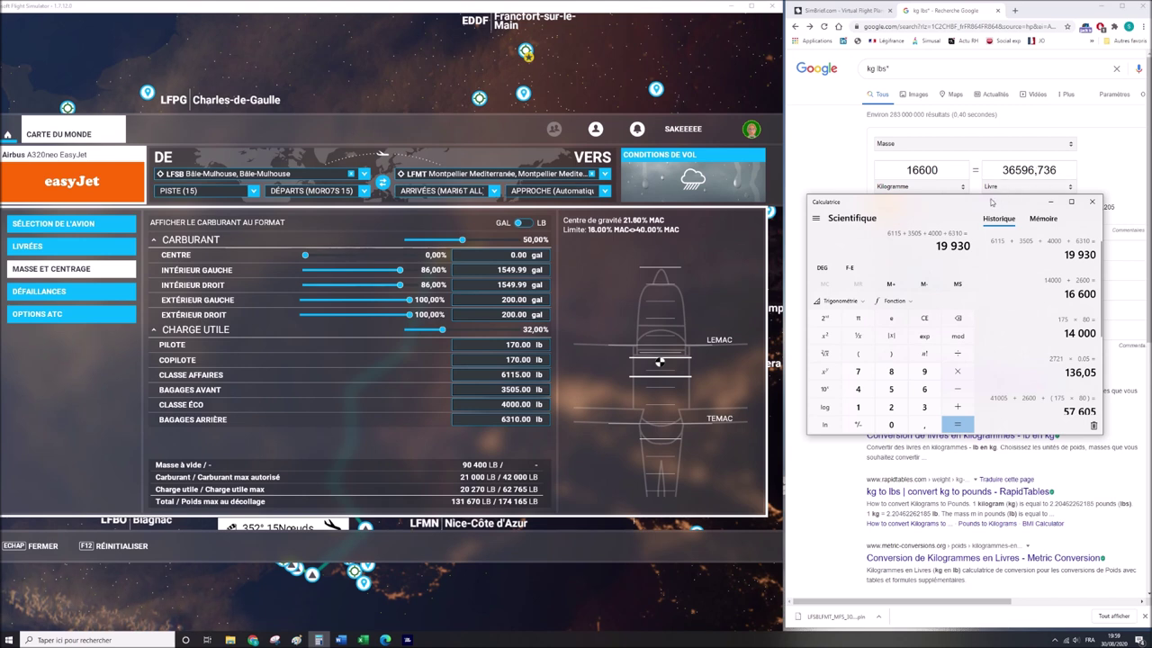
key("slash")
type("3")
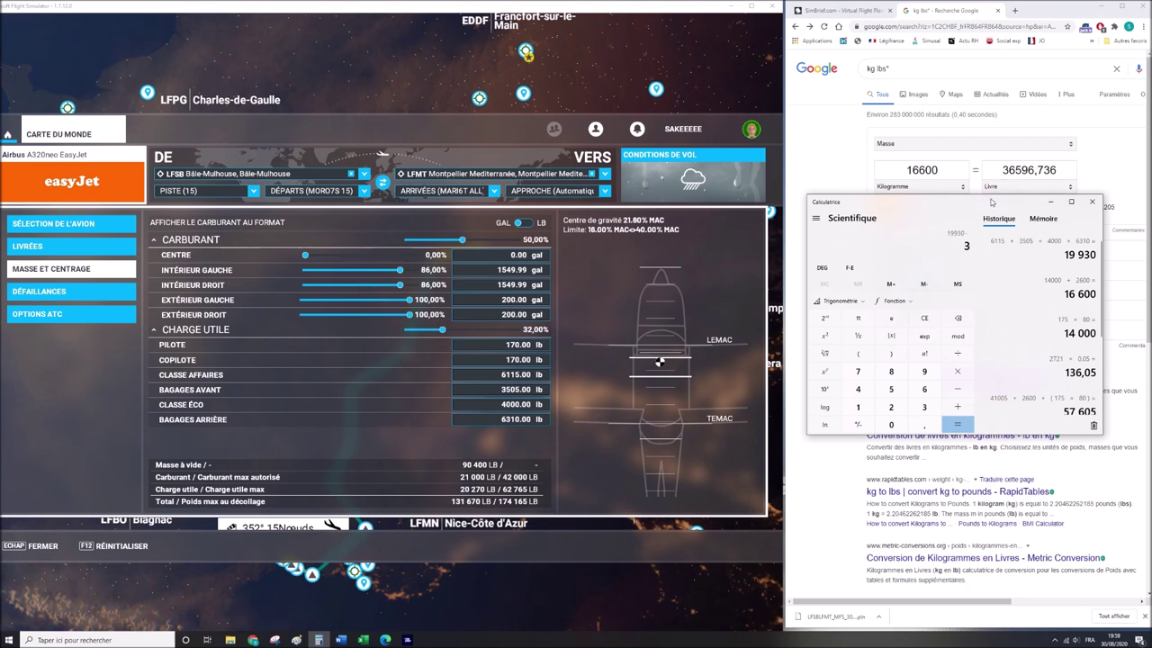
type("6596,74")
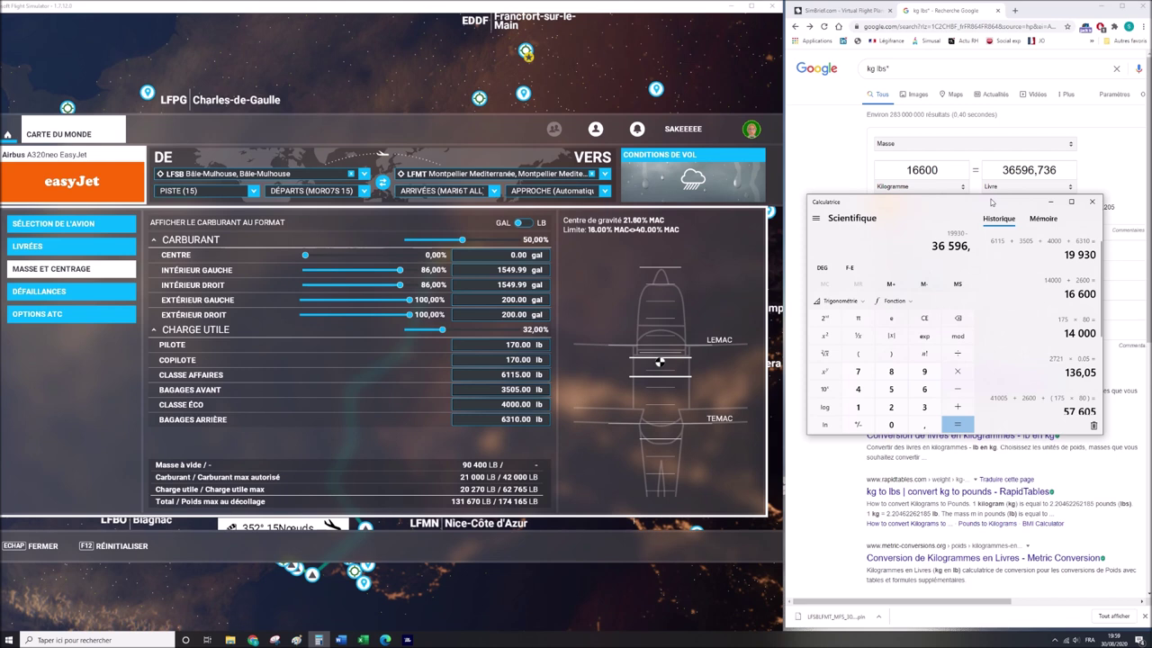
key("Return")
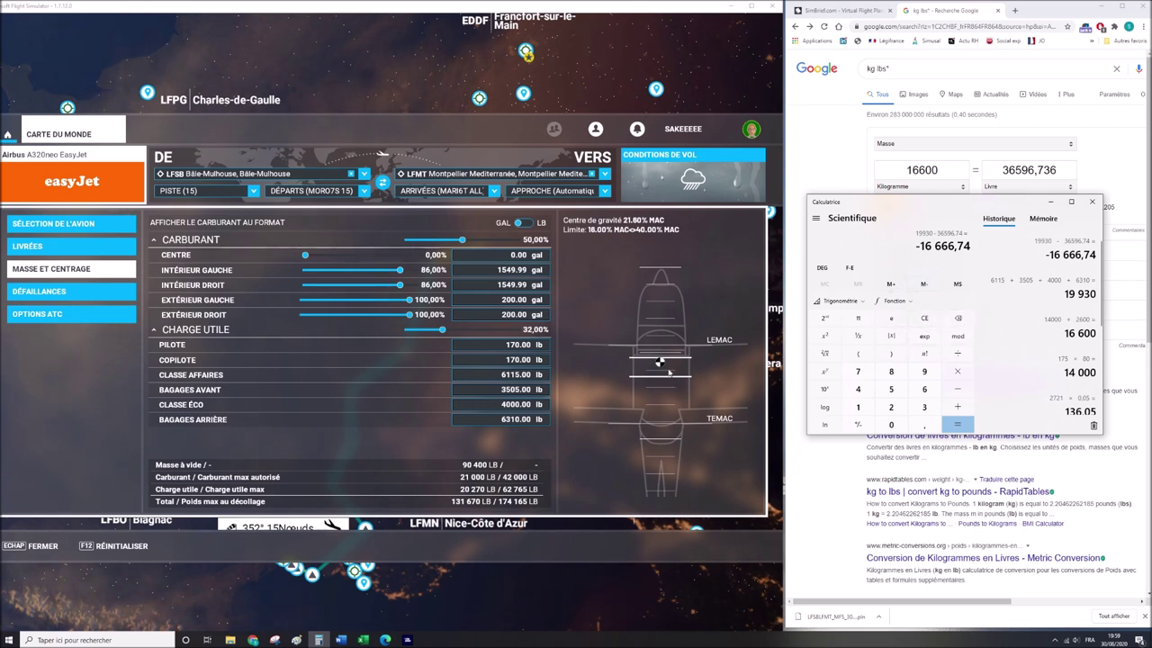
Set the rear baggage load to 16310 lb and add 10000 to the payload difference in Calculator.
left_click(502, 418)
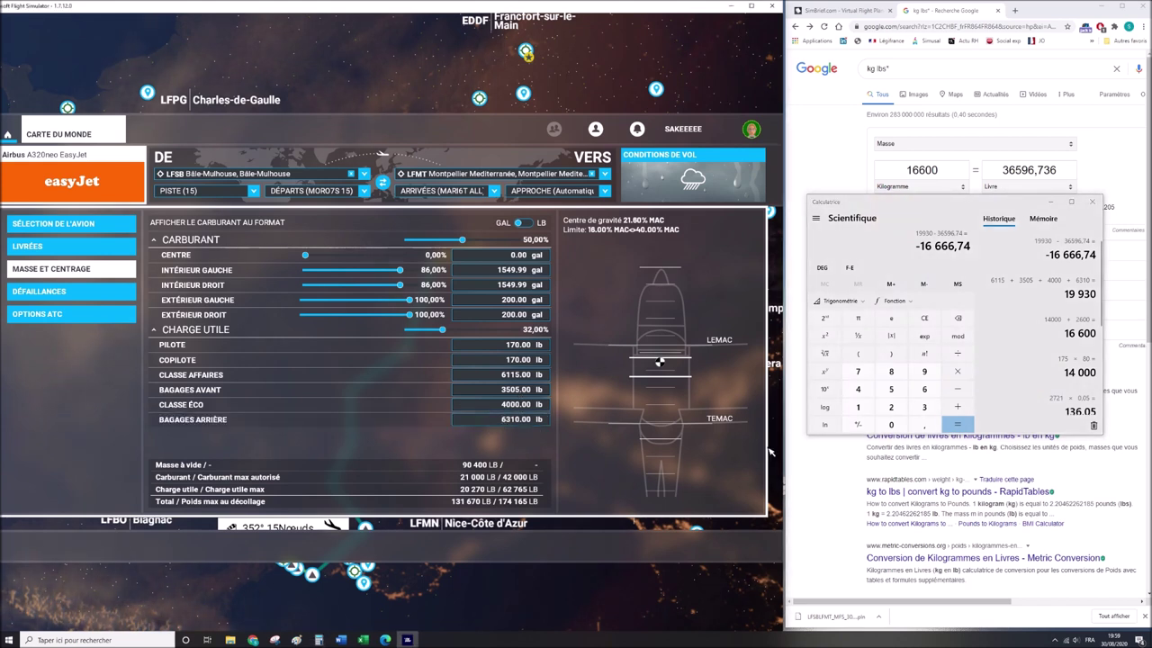
type("1")
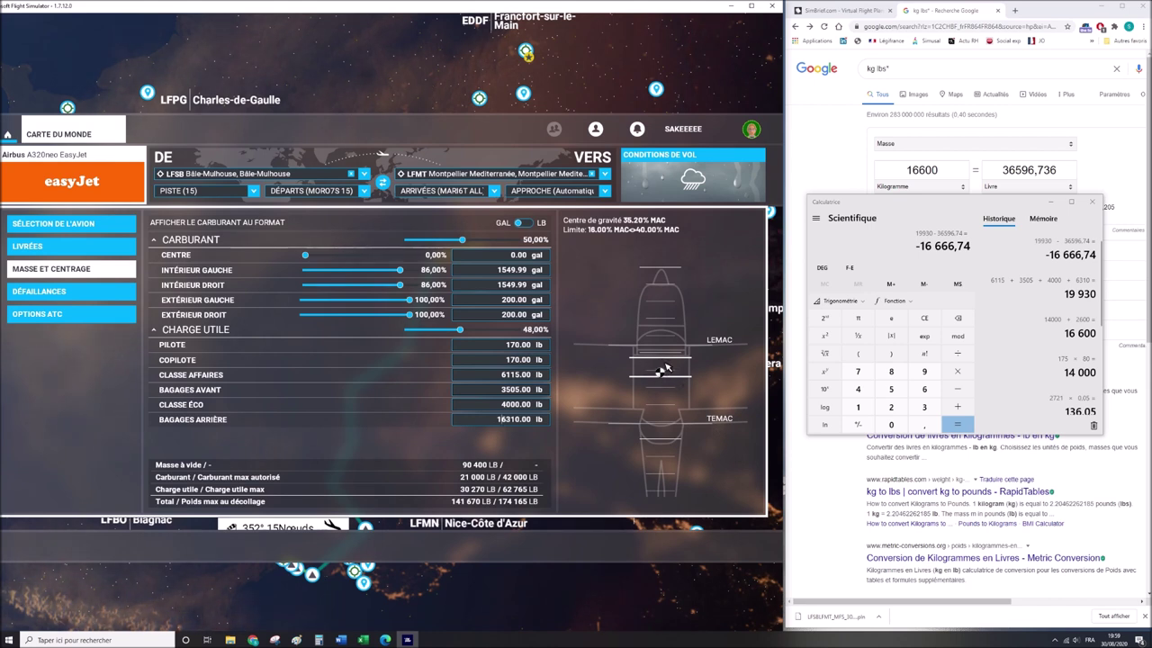
left_click(962, 208)
type("+ 10")
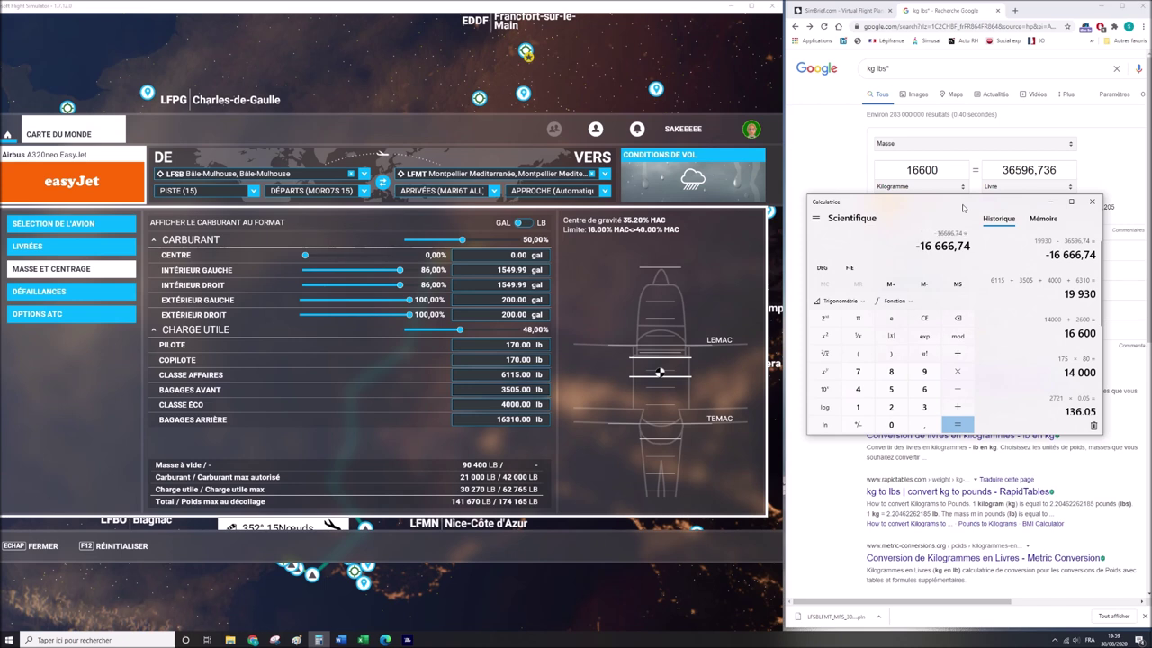
type("000")
key("Return")
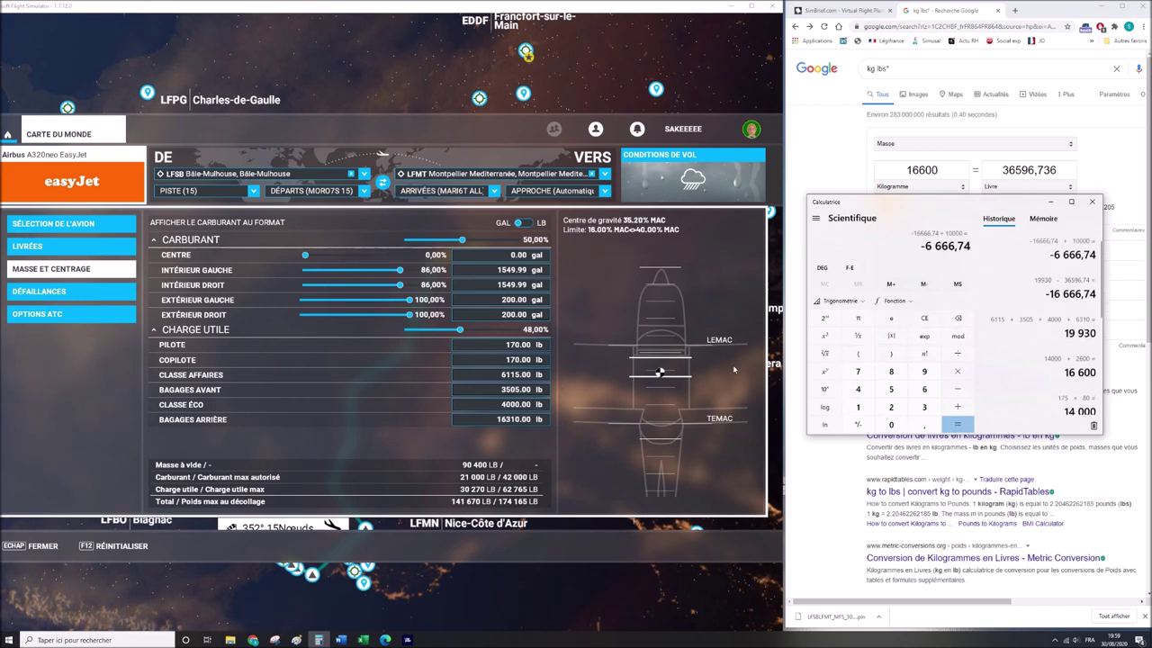
Set the forward baggage load to 9505 lb in the simulator's payload settings.
left_click(488, 389)
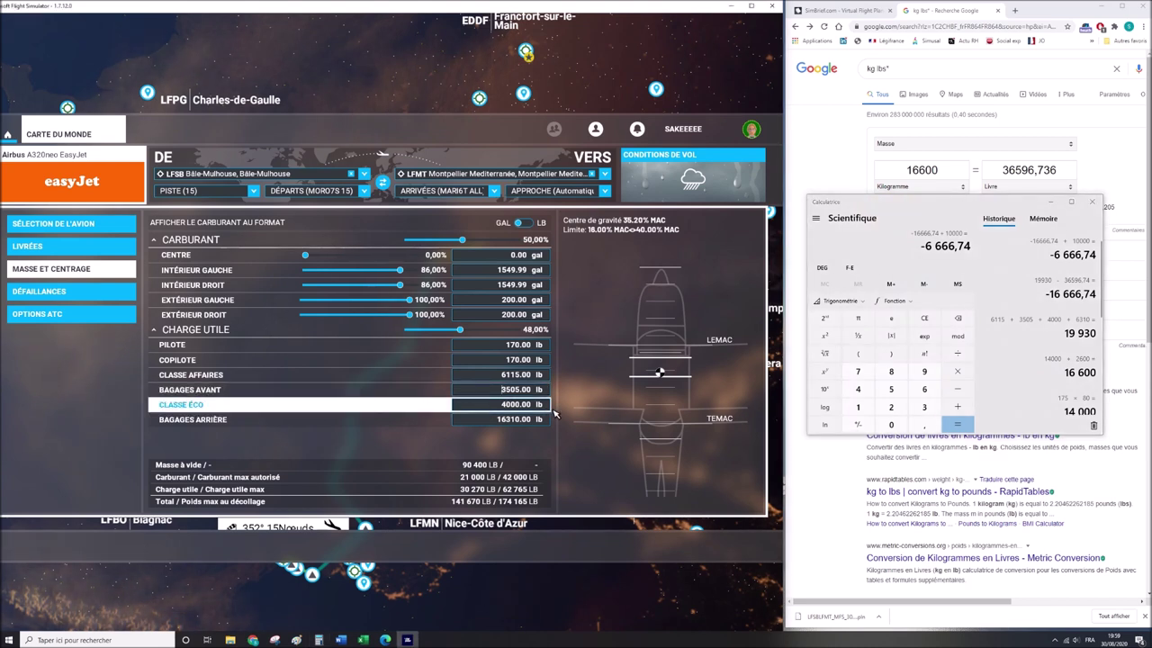
key("BackSpace")
type("9")
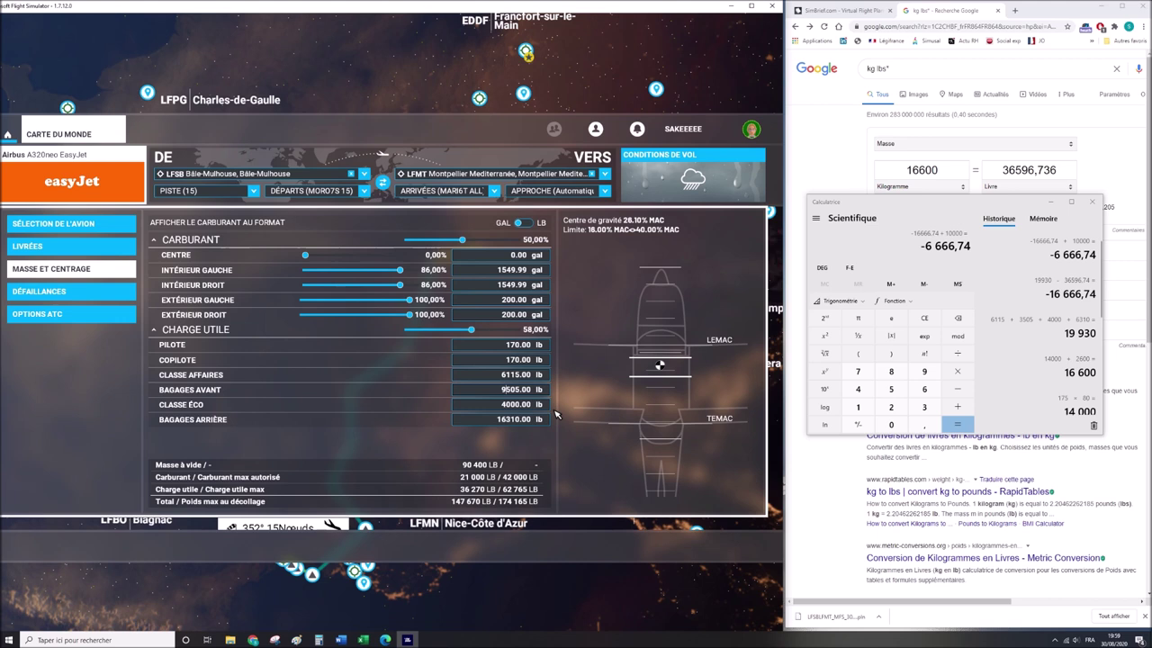
Add 6000 to the payload difference in Calculator and set the simulator's economy class load to 4666.74 lb.
left_click(951, 212)
type("+6000")
key("Return")
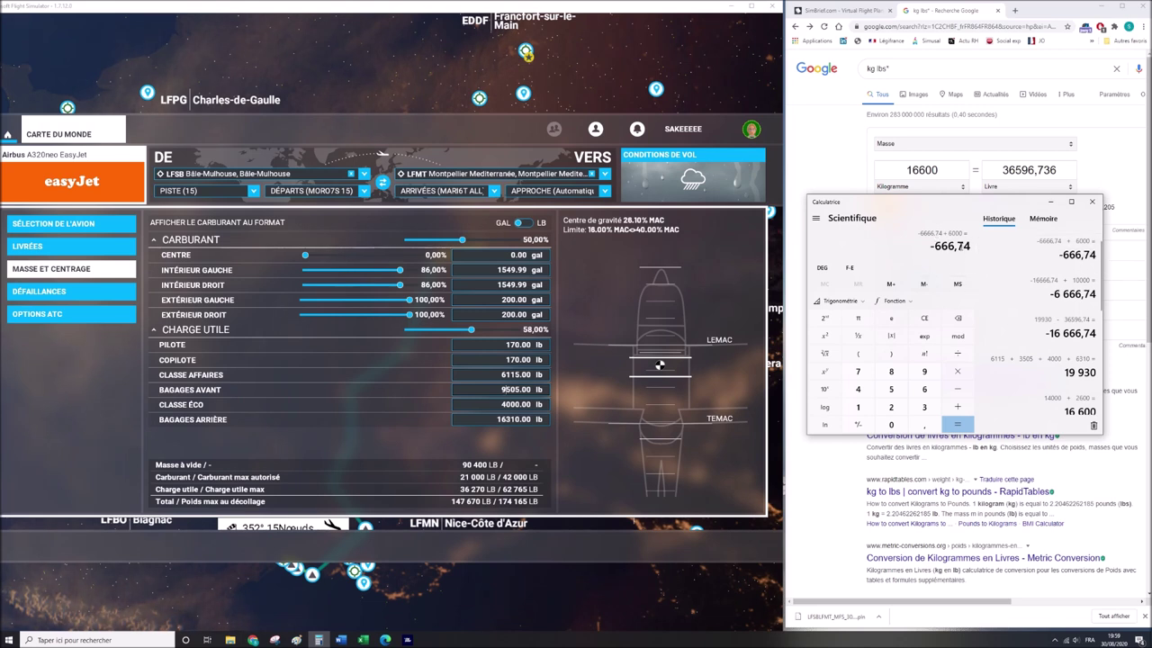
left_click(519, 405)
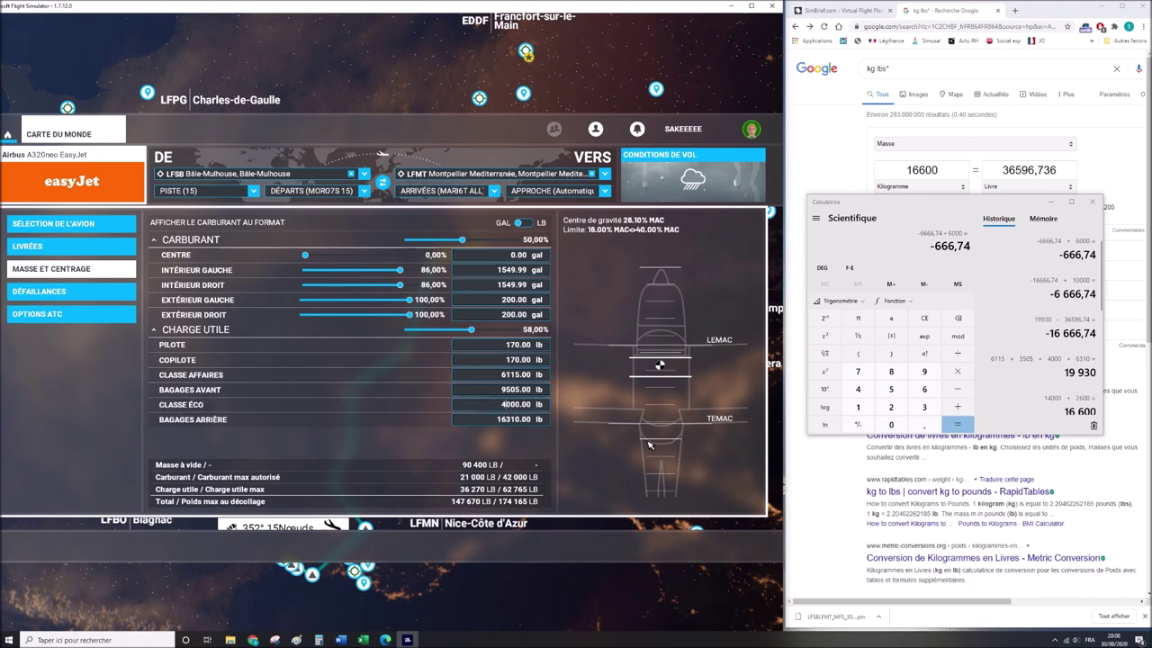
type("4666")
key("Return")
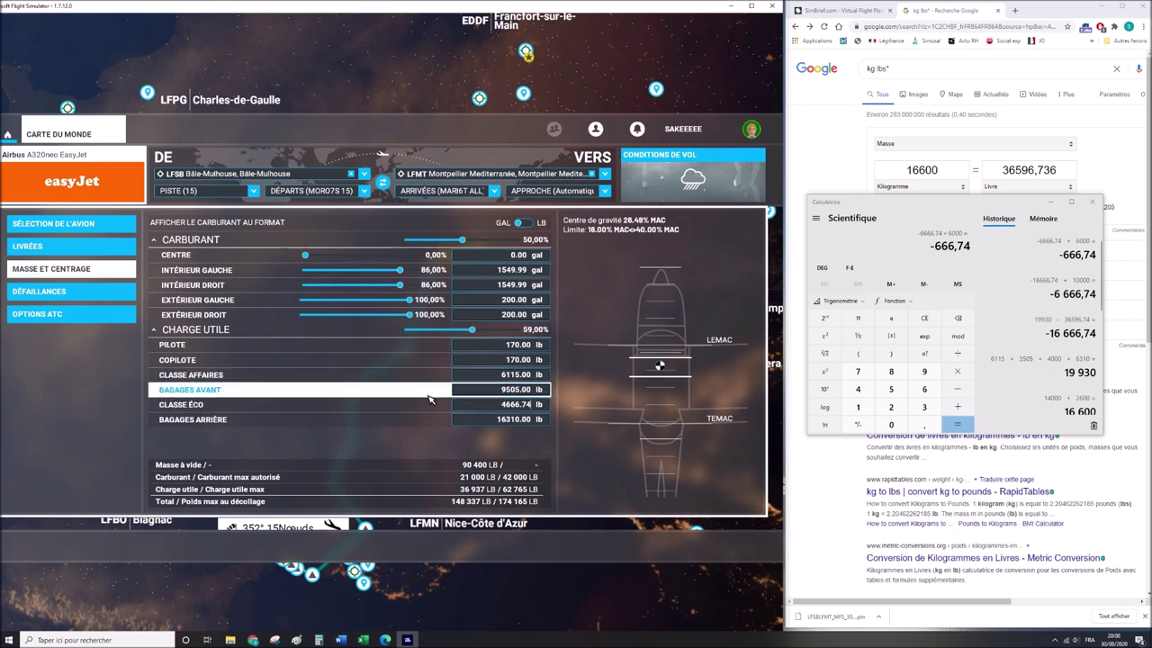
Look up the planned block fuel in the SimBrief paperwork preview.
left_click(839, 11)
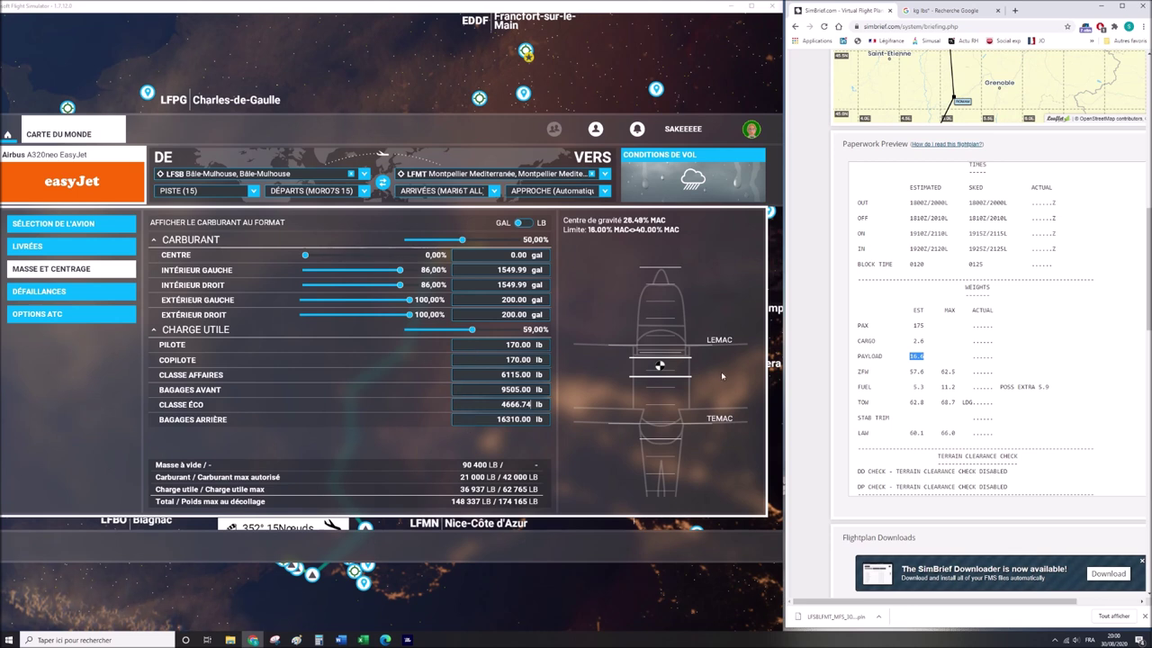
left_click_drag(621, 221, 649, 222)
scroll(986, 340, "up", 10)
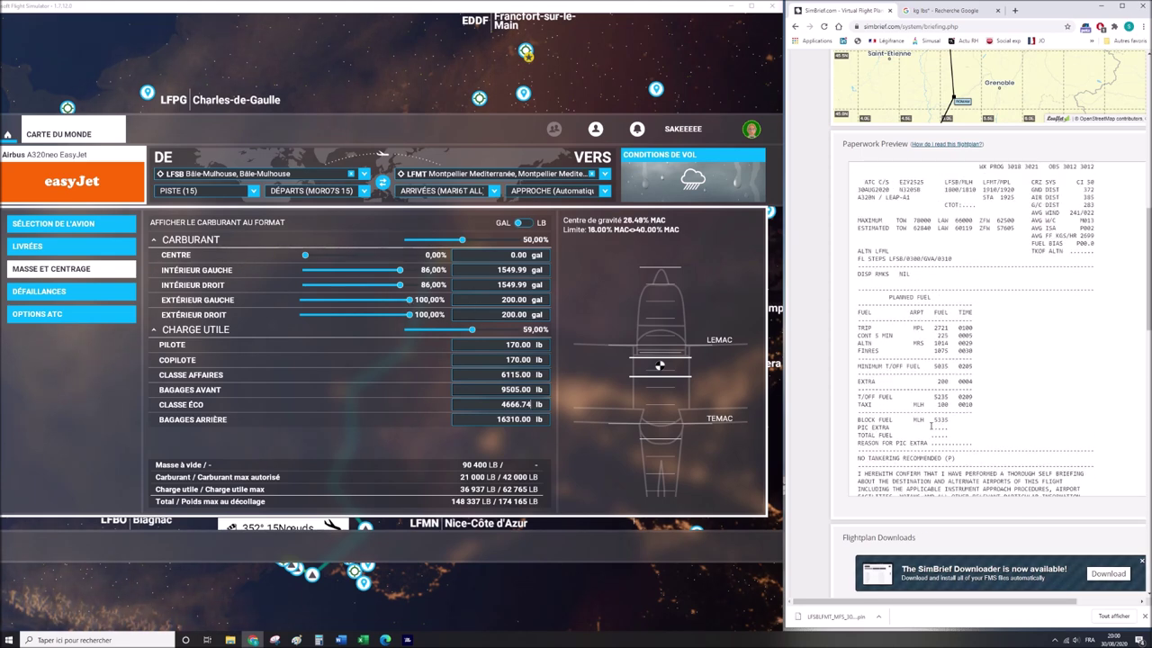
left_click_drag(934, 420, 950, 422)
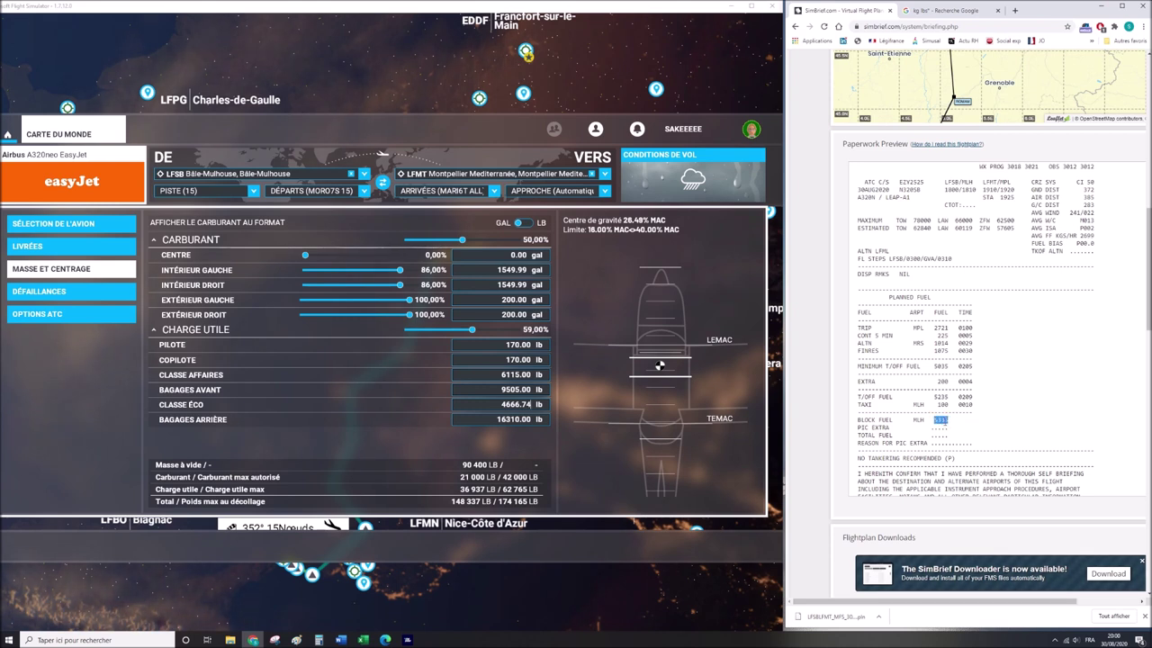
Show the simulator's fuel quantities in pounds and convert the 5335 kg block fuel to pounds in Google's unit converter.
left_click(524, 222)
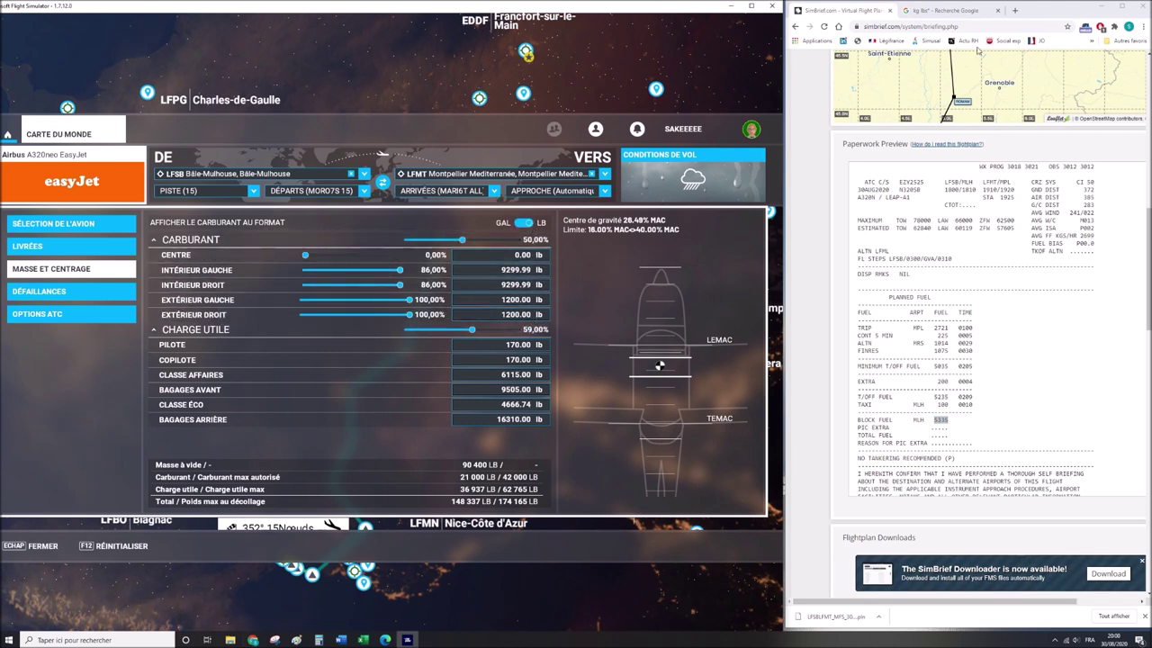
left_click(940, 13)
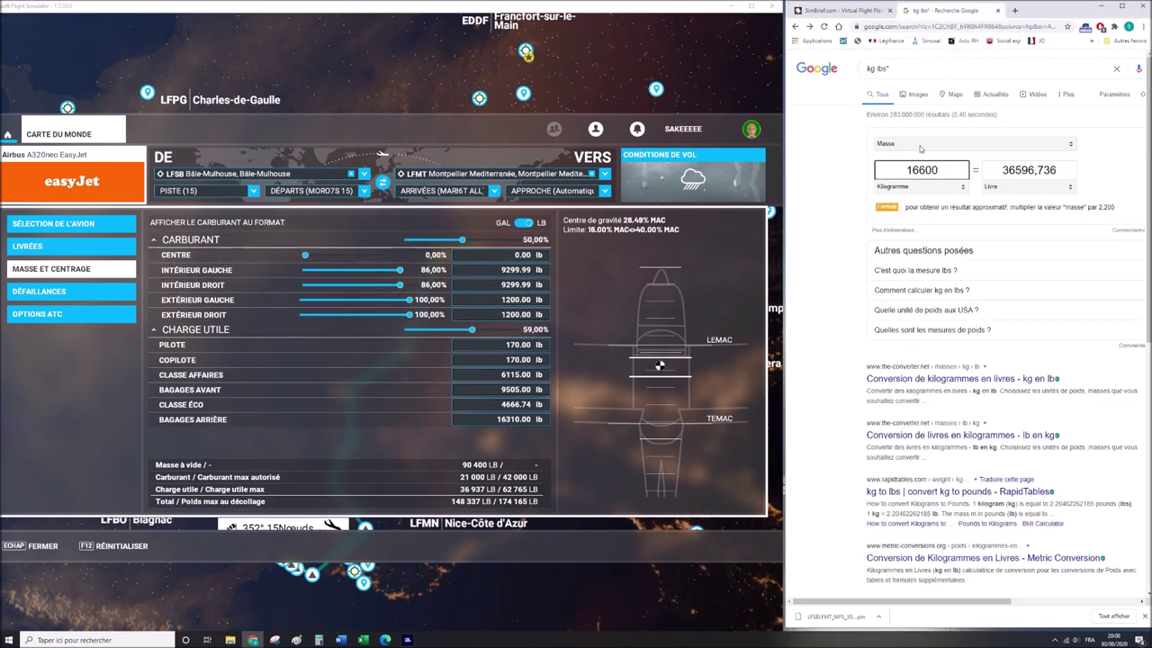
left_click_drag(935, 171, 890, 171)
type("5335")
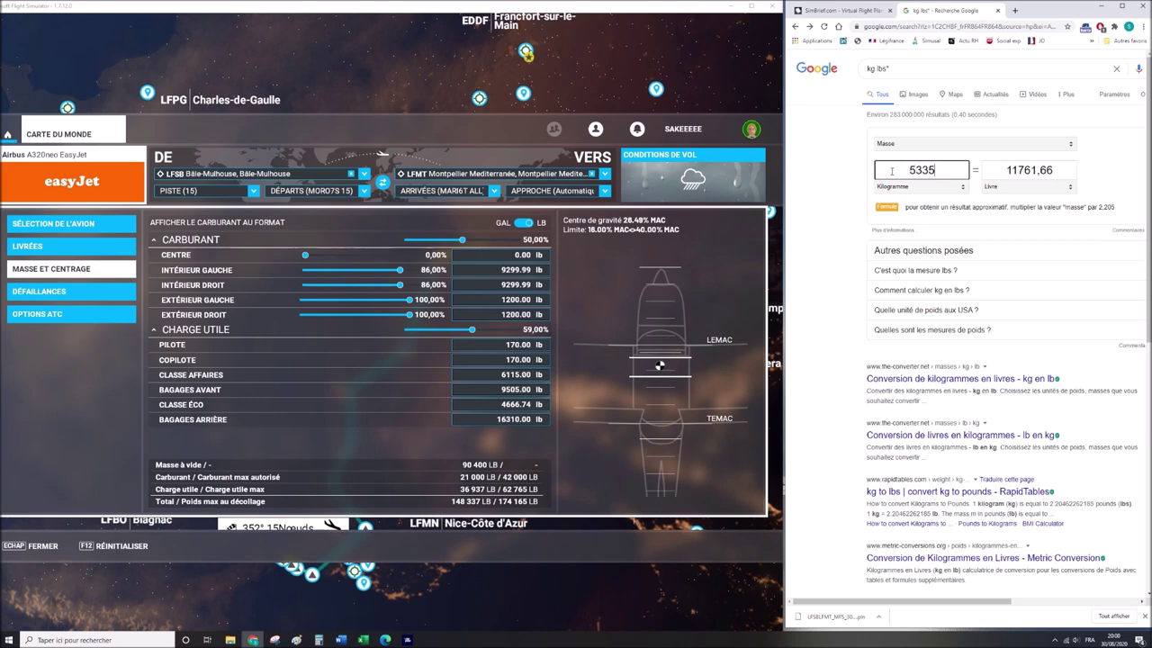
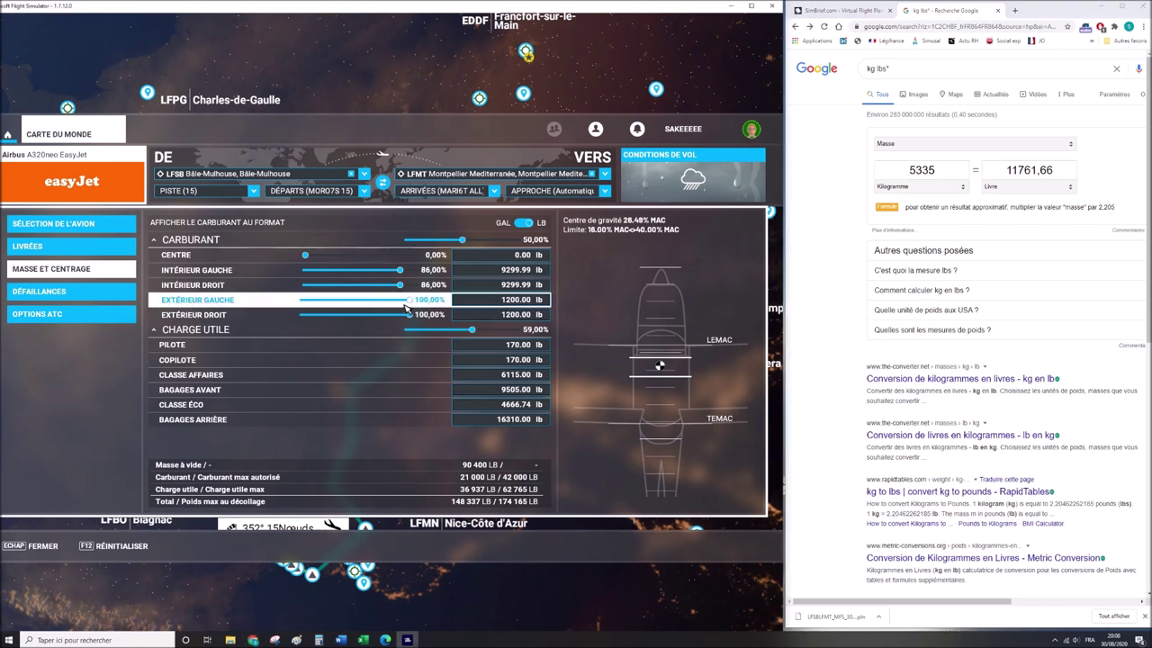
Empty both outer fuel tanks and divide the required fuel, 11761,66 lb, by 2 in Calculator.
left_click_drag(410, 302, 280, 313)
left_click_drag(409, 315, 280, 322)
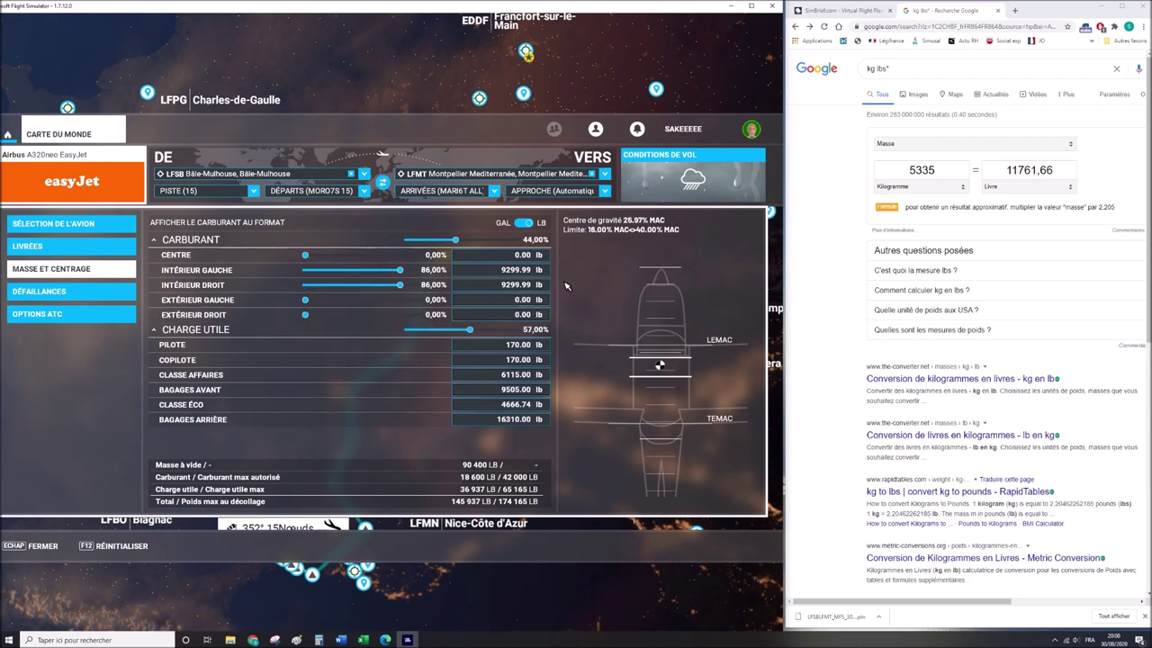
left_click(318, 640)
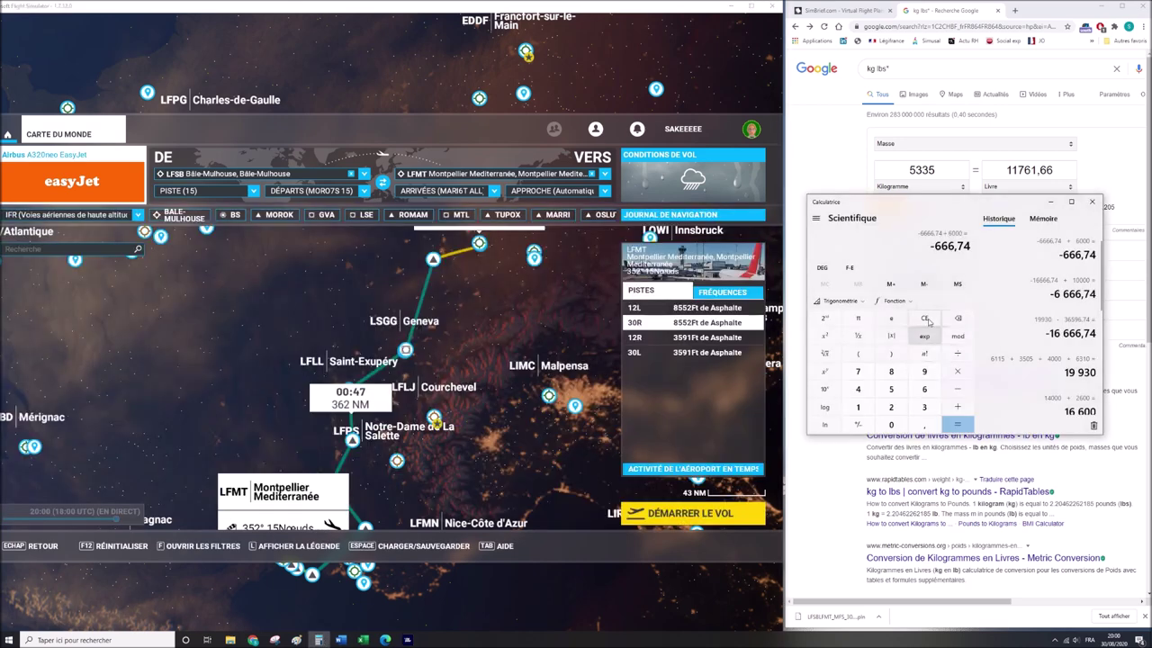
type("117")
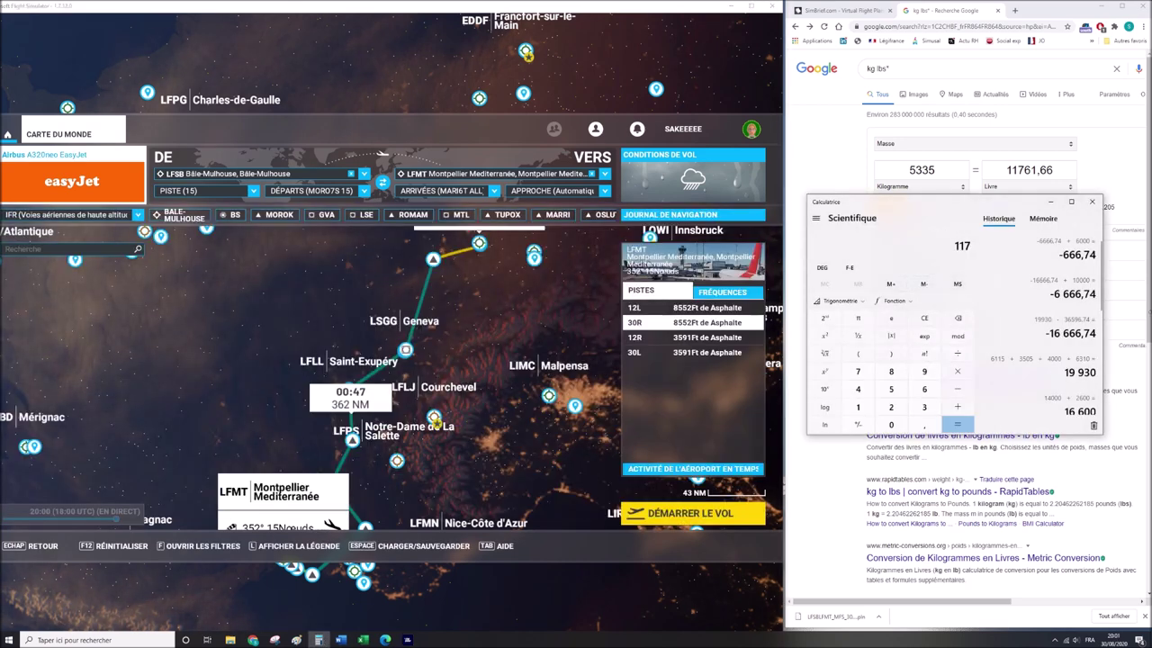
type("61,66")
type("/2")
key("Return")
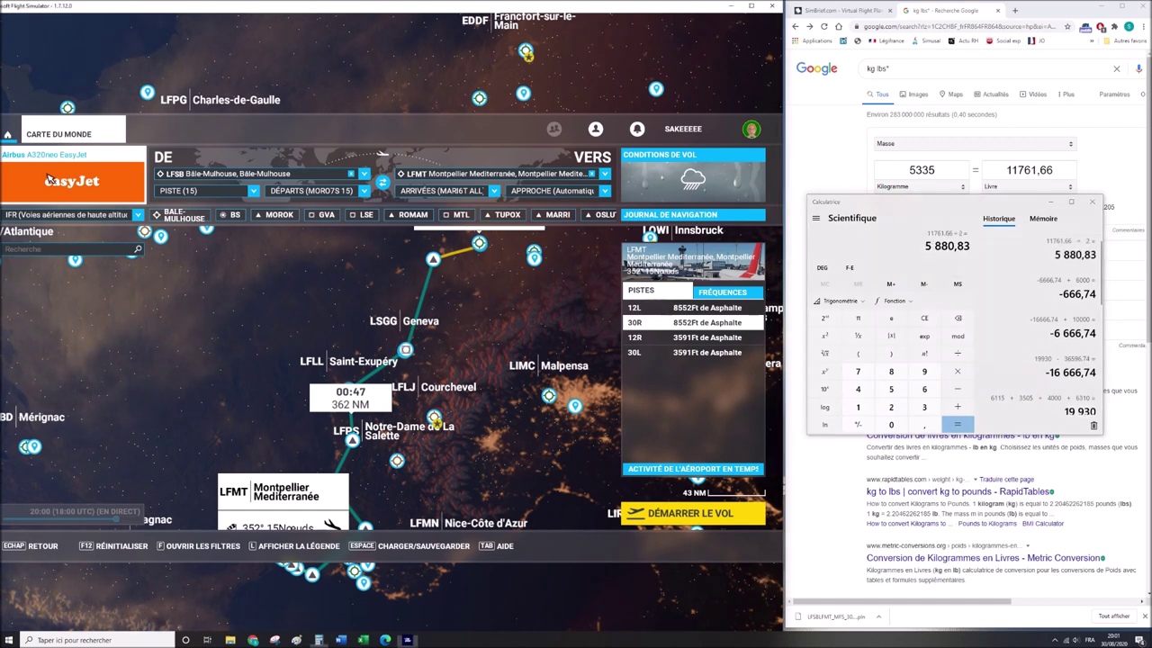
Set the inner left and inner right fuel tanks to 5880.83 lb each in the A320neo's weight and balance settings.
left_click(81, 189)
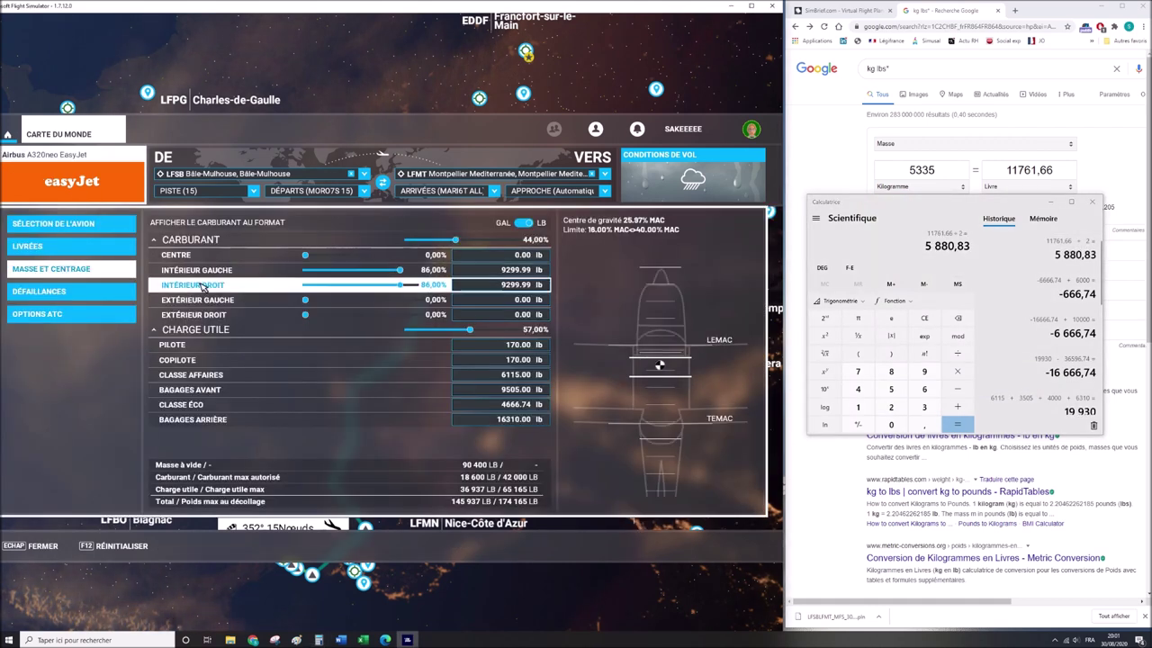
left_click(517, 270)
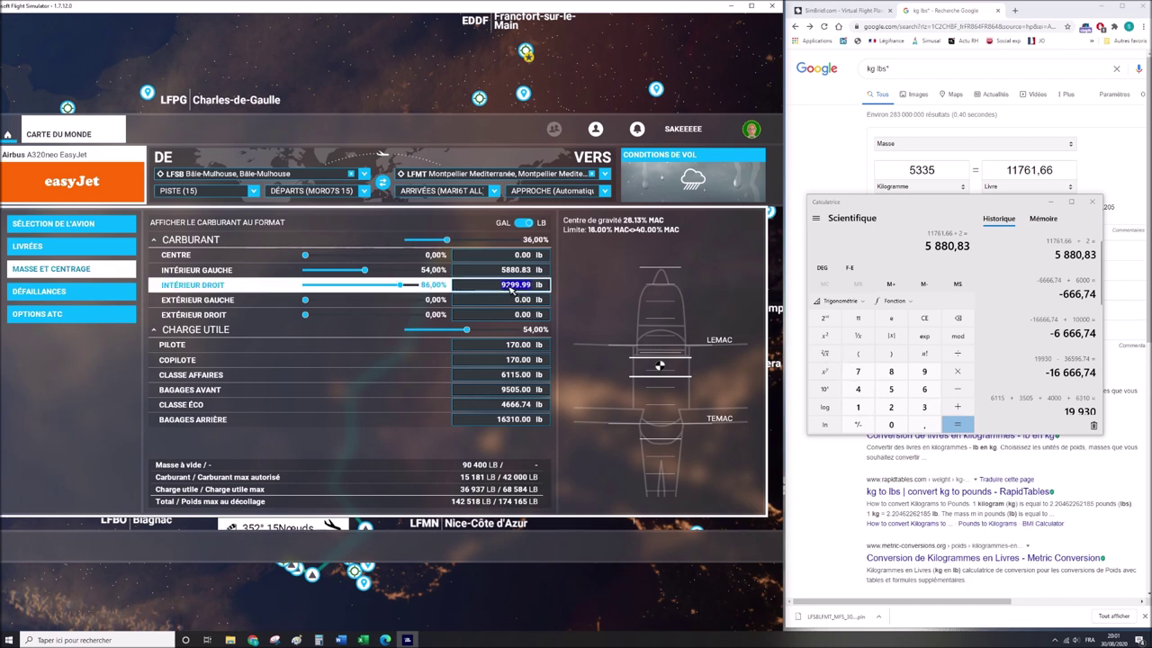
left_click(513, 286)
type("488,97")
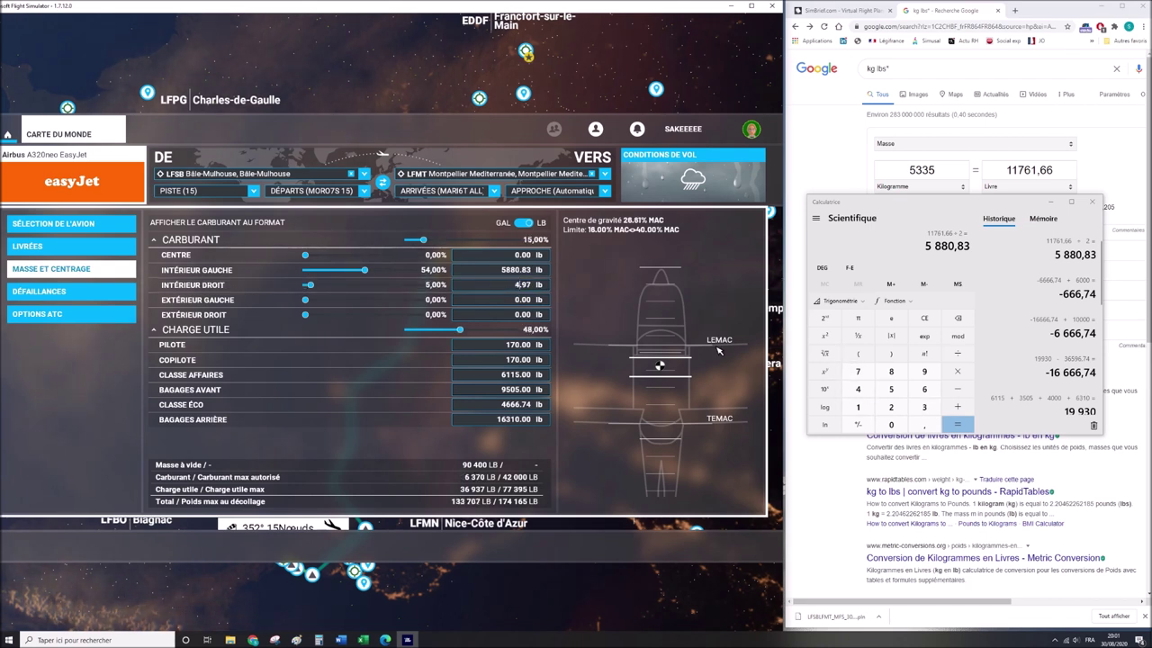
type("5880,95")
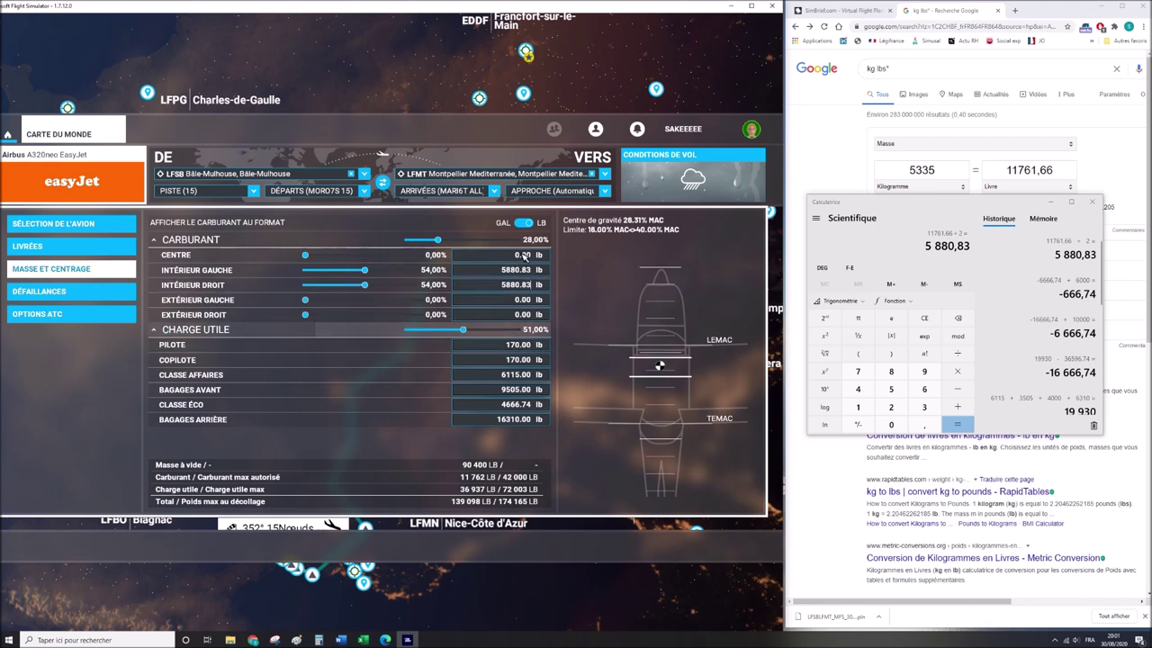
Set the callsign to EZY and the flight number to 2525 in the simulator's ATC options.
left_click(832, 10)
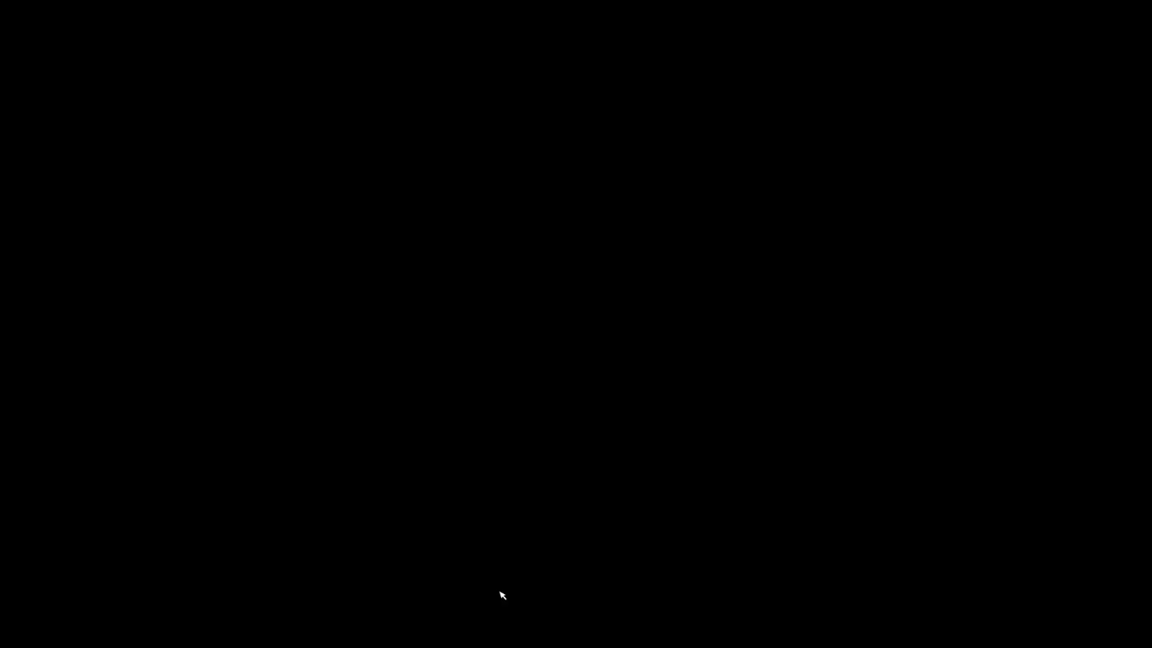
left_click(126, 291)
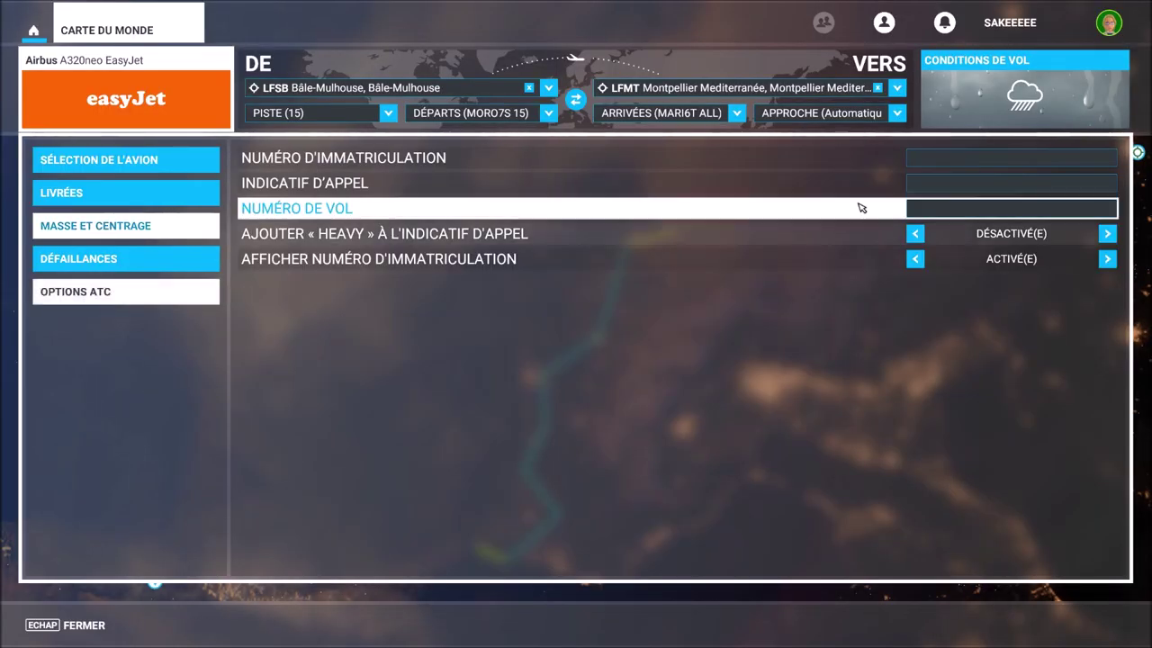
left_click(1003, 183)
type("EZY")
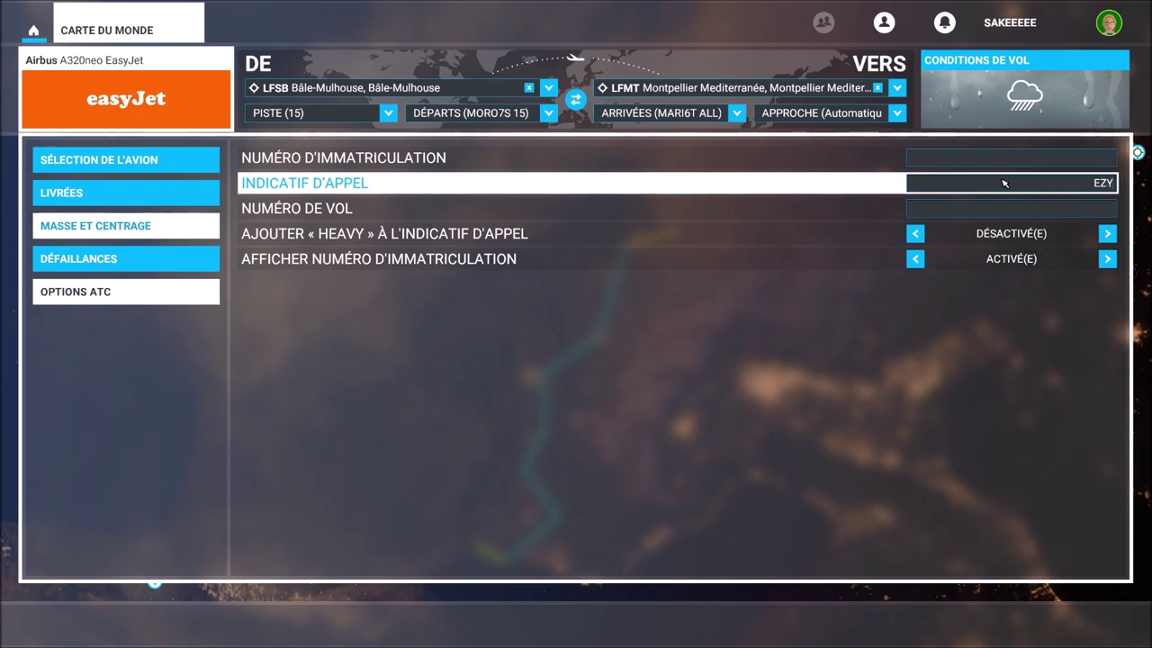
key("Tab")
type("2525")
key("Return")
key("Escape")
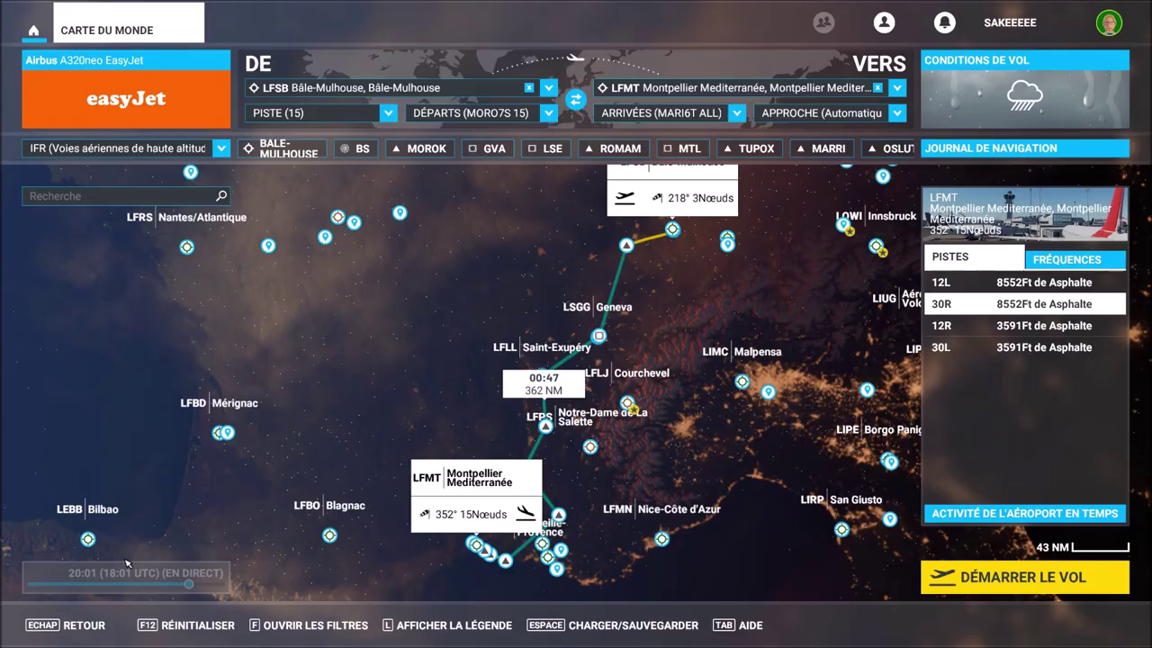
Start the flight, focus the cockpit view on the MCDU and fit the simulator window beside the SimBrief briefing.
left_click(1025, 581)
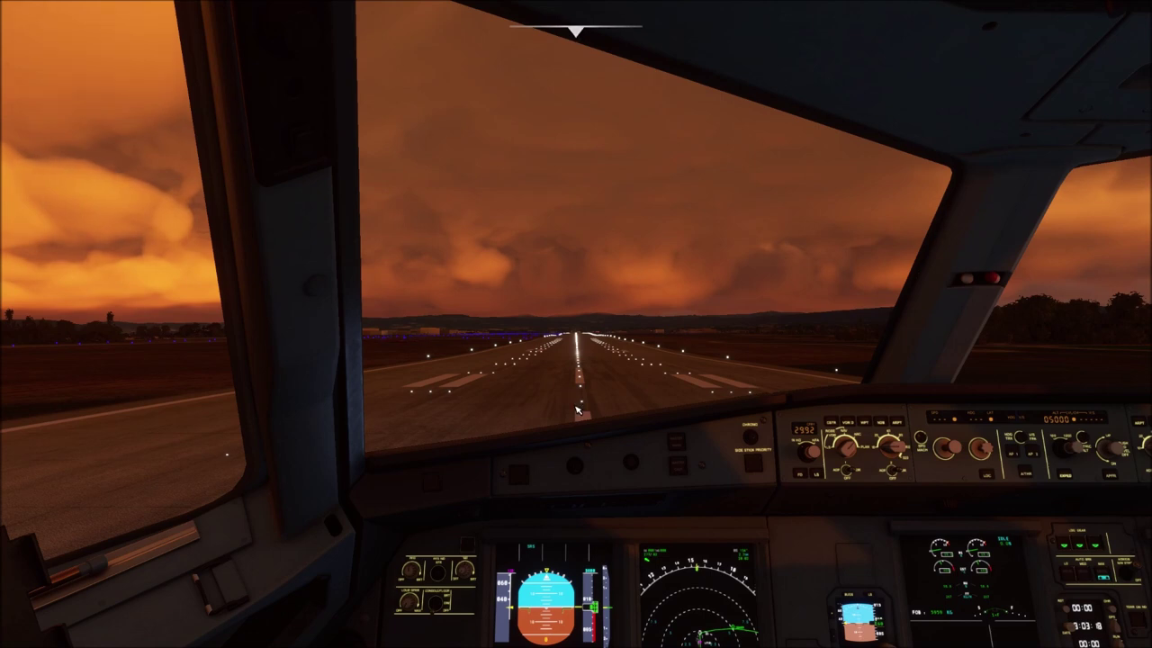
key("alt+1")
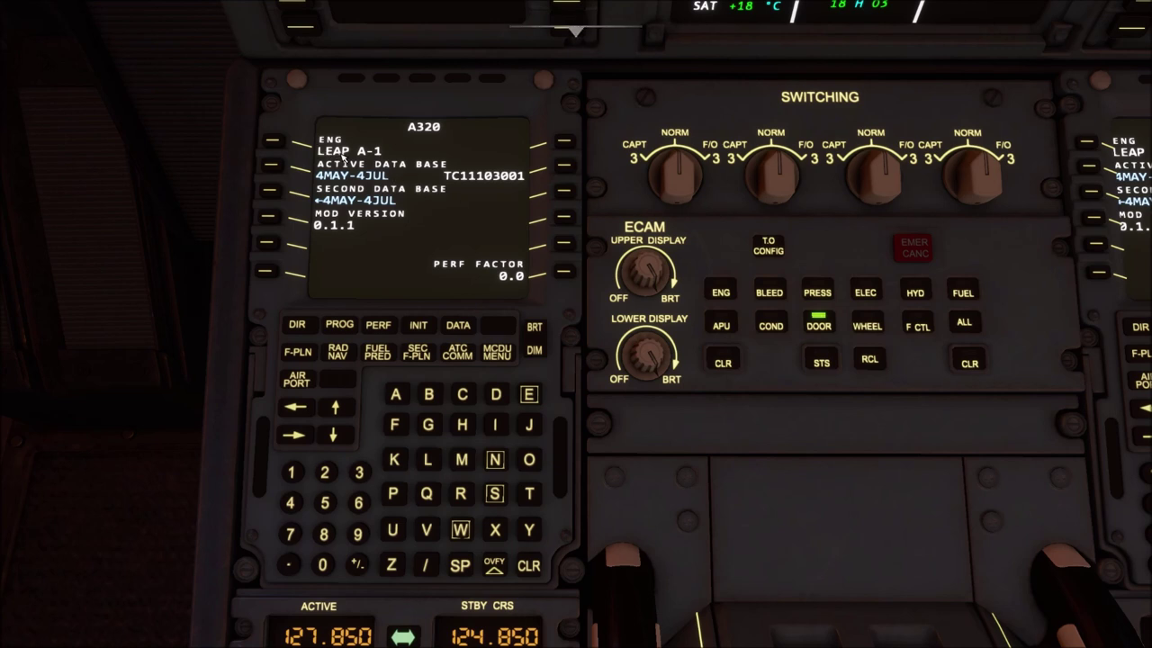
key("alt+Return")
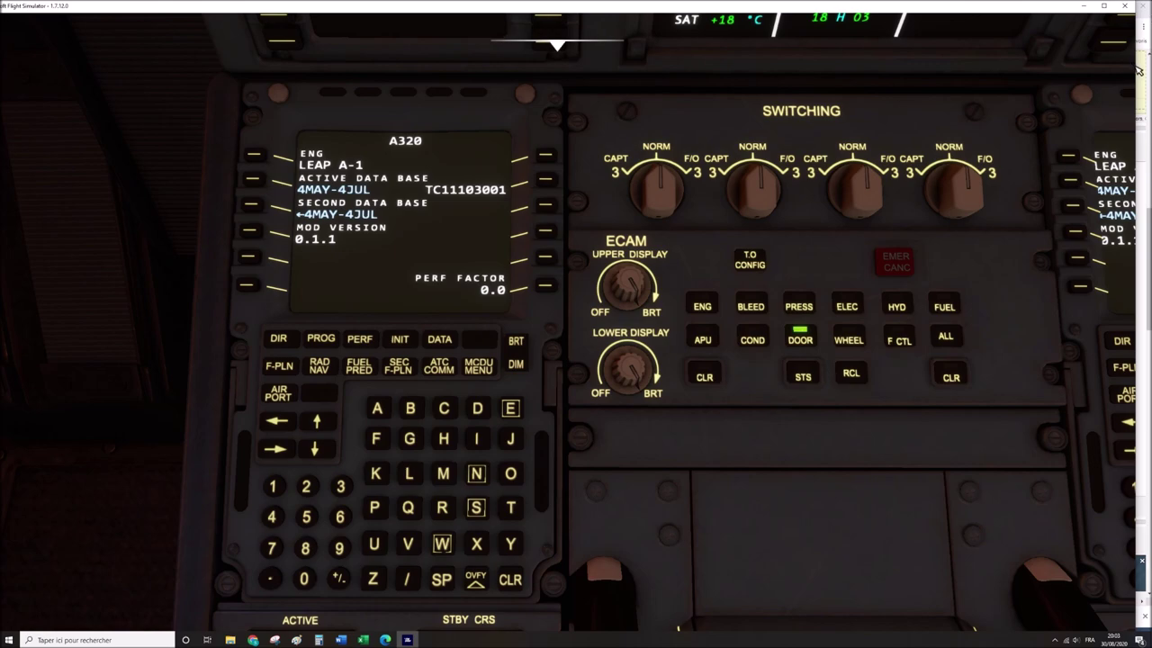
left_click_drag(1136, 65, 786, 99)
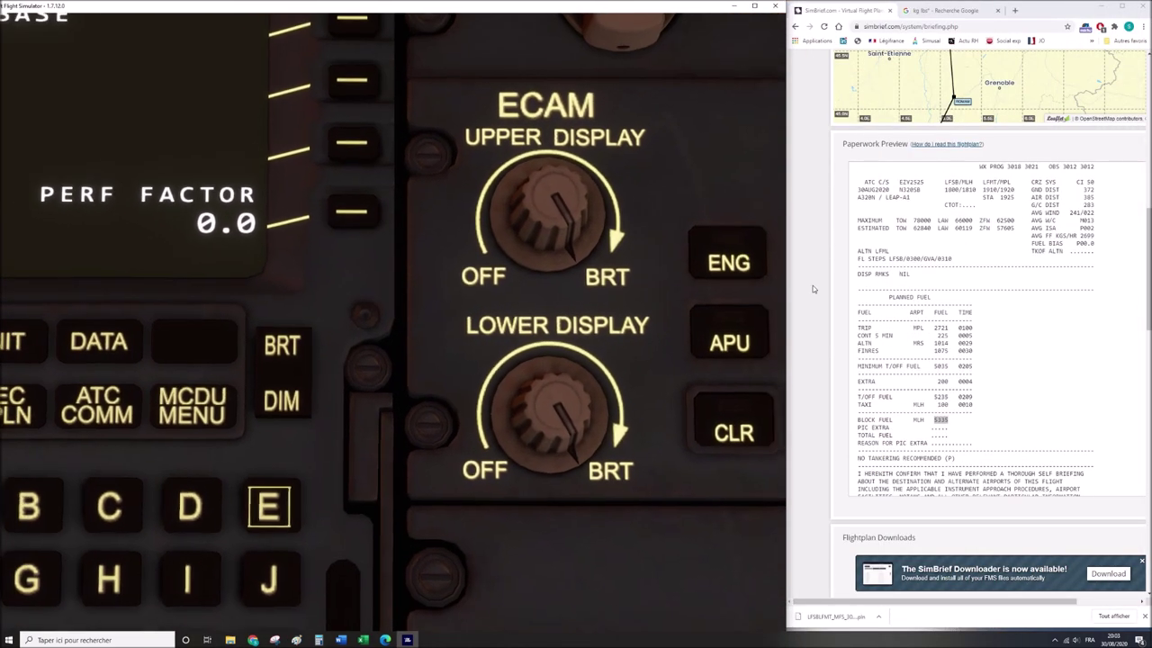
Compare the engine type in the SimBrief paperwork with the one shown on the MCDU's A320 page.
scroll(817, 284, "up", 1)
left_click_drag(887, 242, 913, 243)
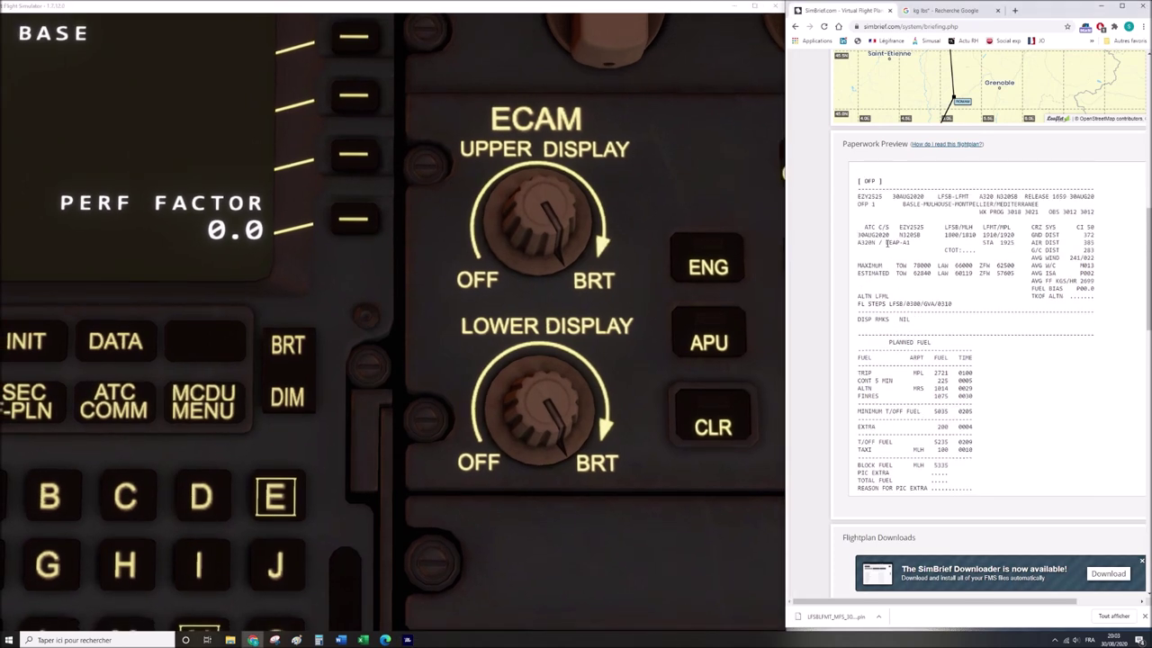
left_click(450, 380)
scroll(450, 378, "down", 3)
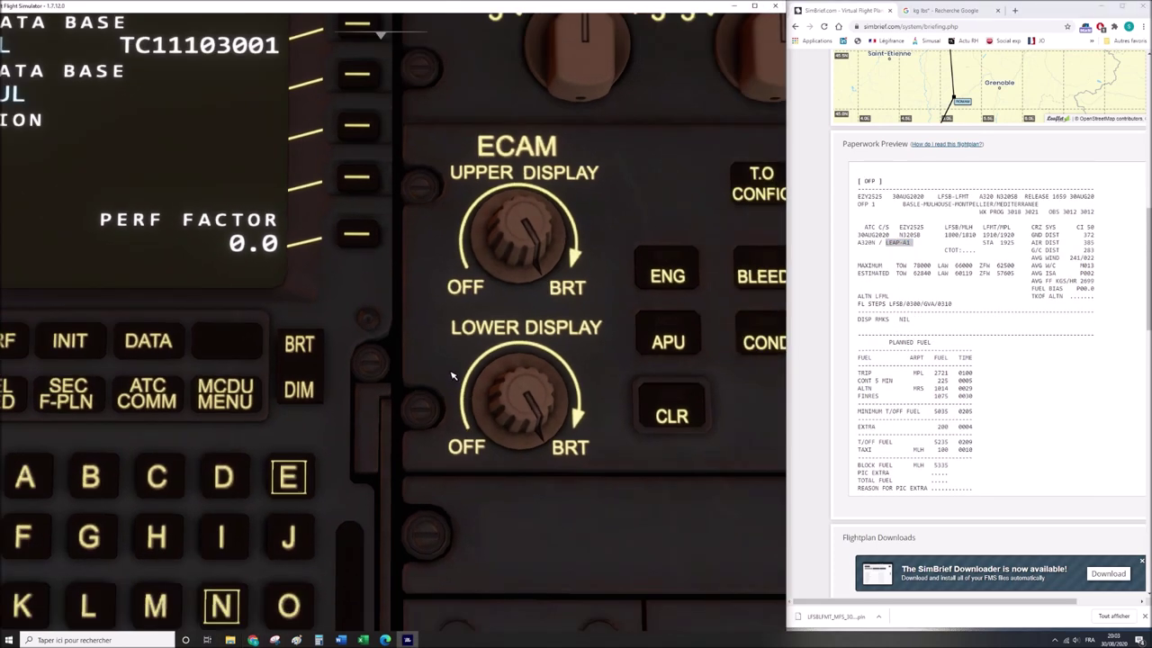
In SimBrief's fleet, set the saved N320SB airframe's engines to LEAP A-1 and save the aircraft.
left_click(925, 258)
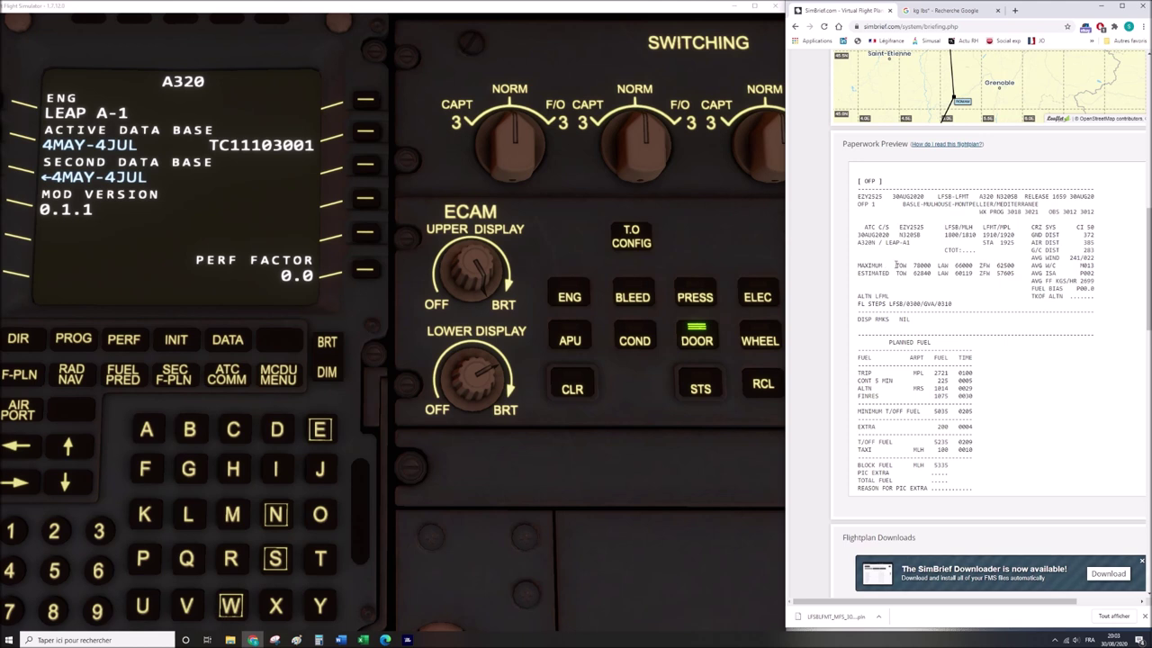
scroll(897, 261, "up", 5)
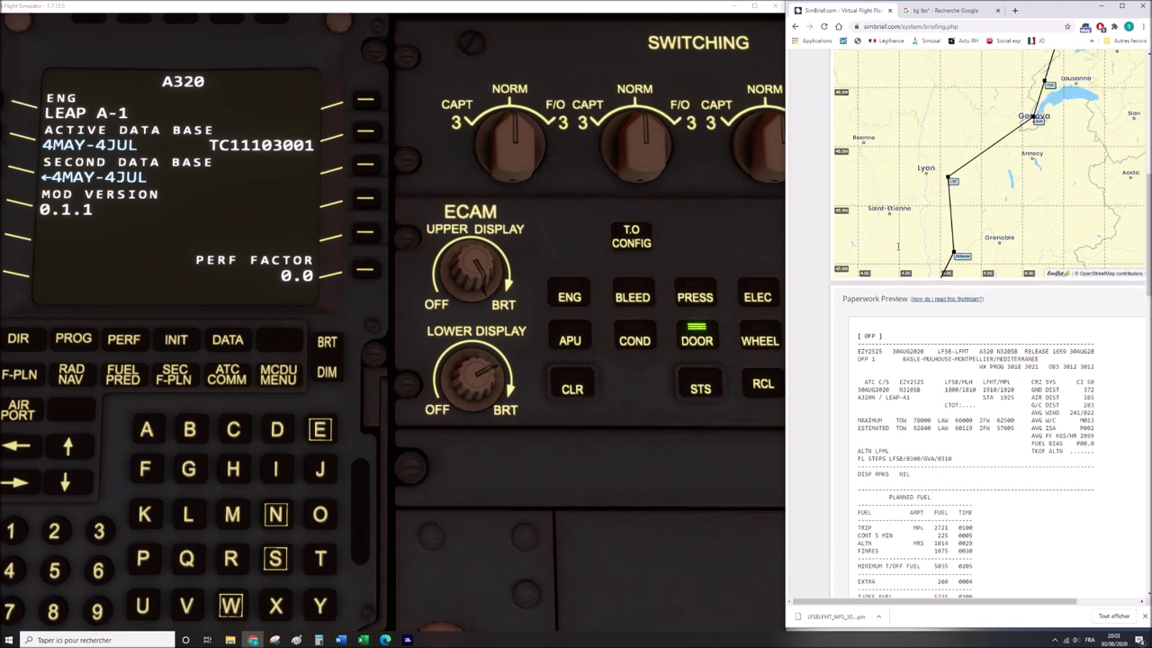
scroll(896, 245, "up", 2)
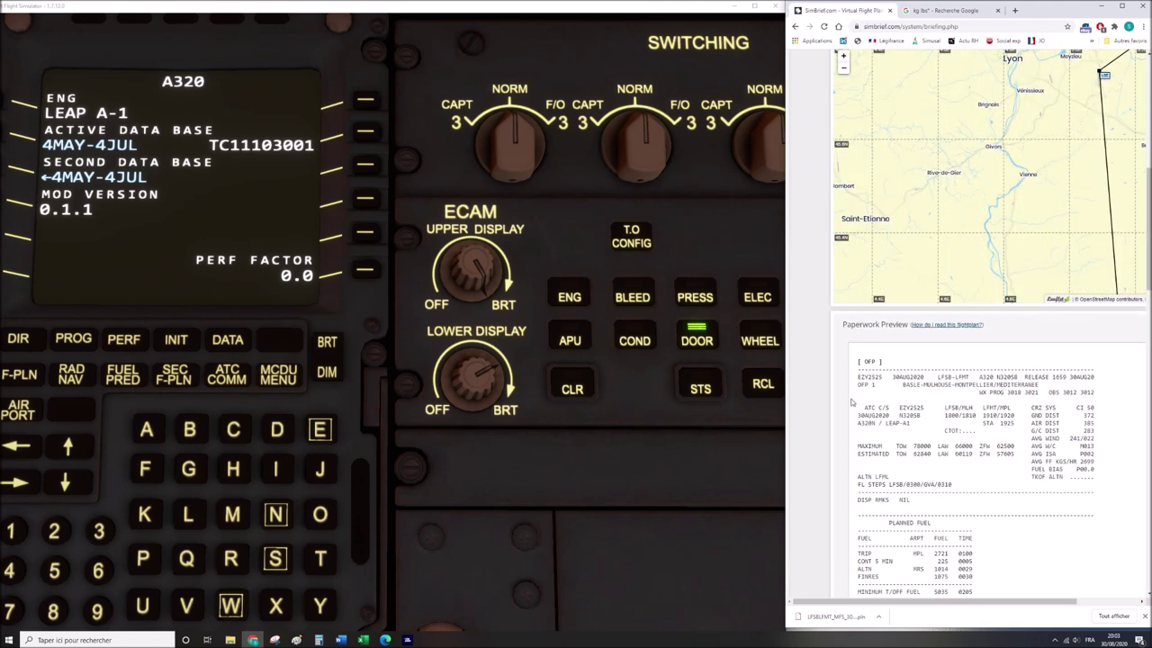
double_click(1043, 10)
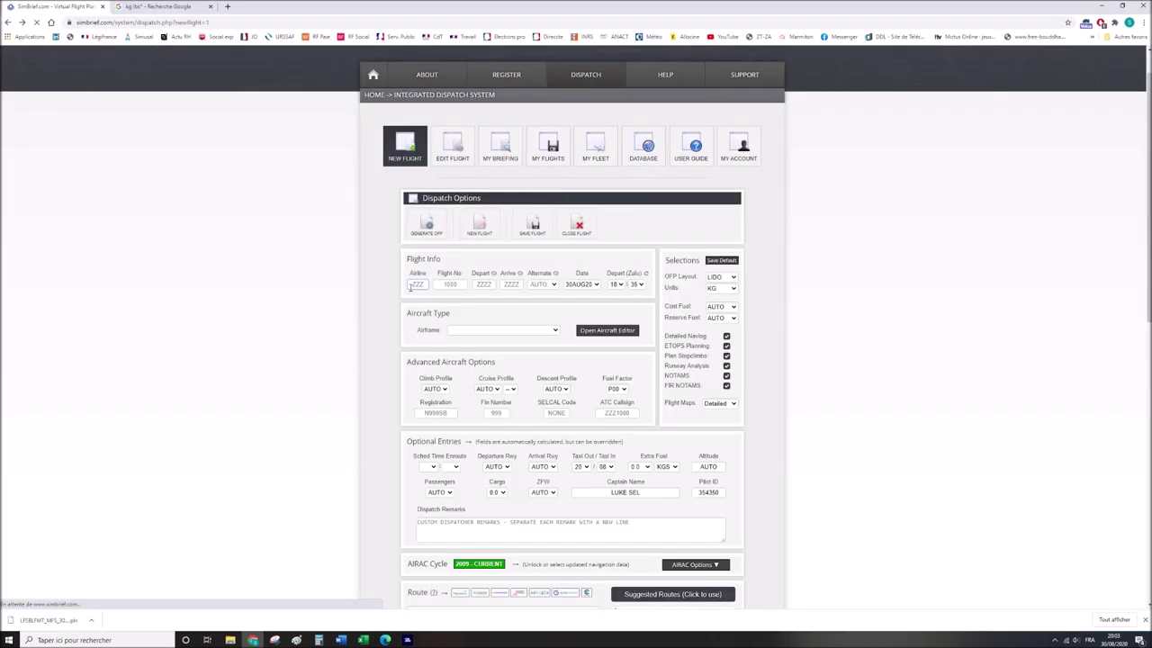
left_click(599, 155)
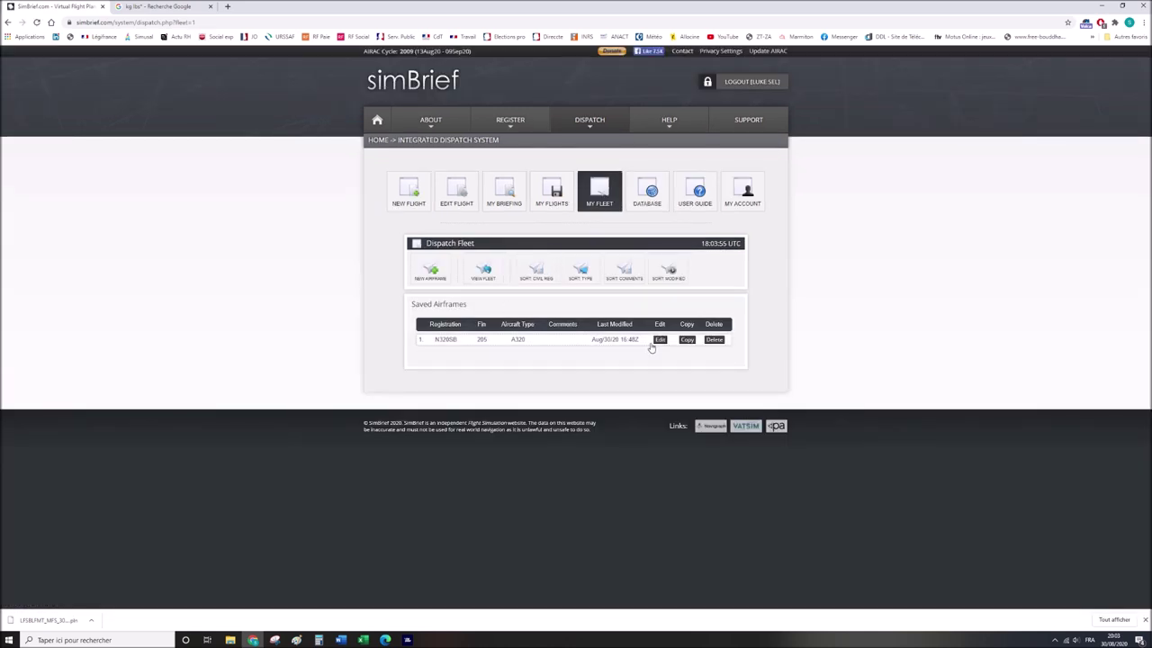
left_click(659, 339)
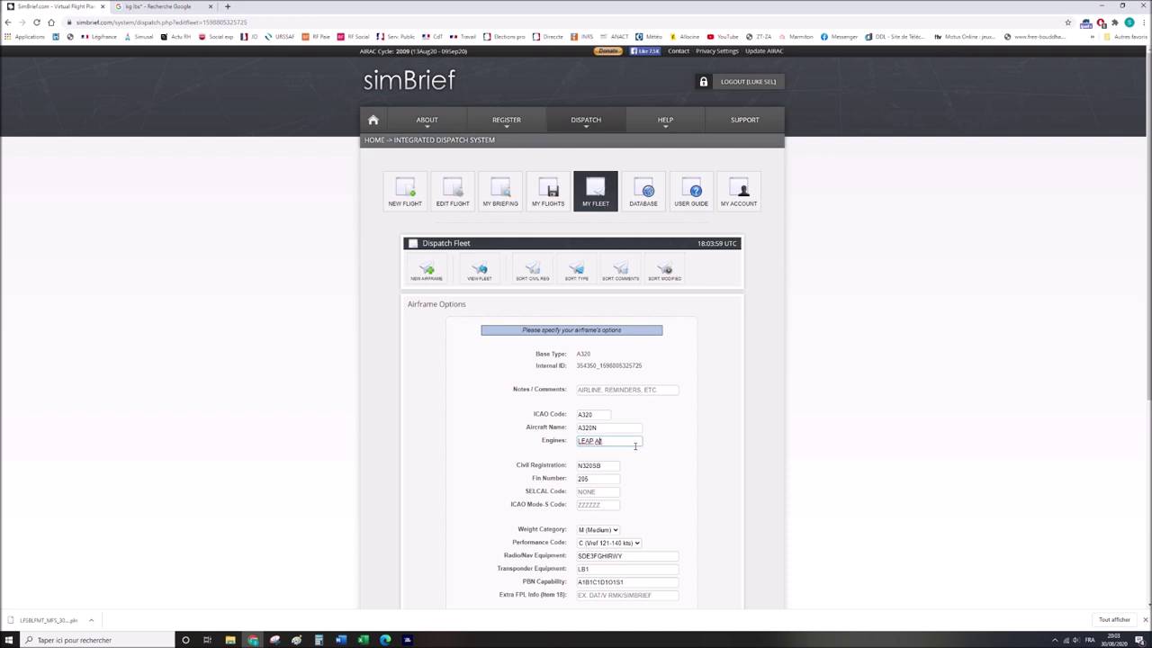
scroll(648, 441, "down", 5)
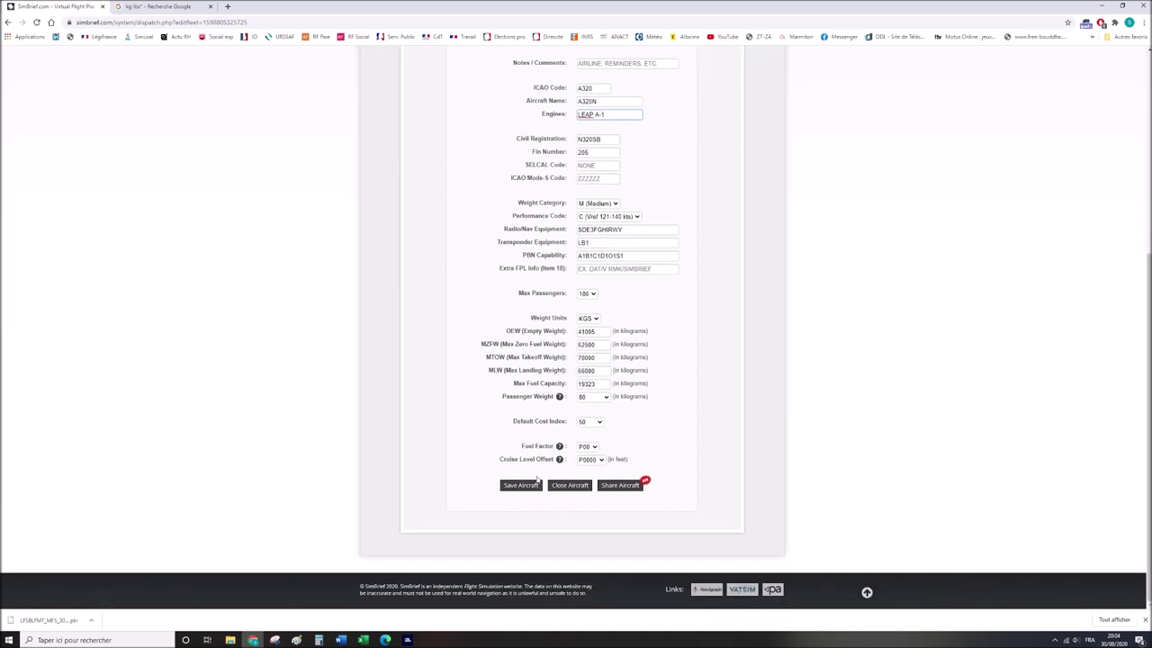
left_click(520, 482)
scroll(482, 393, "up", 2)
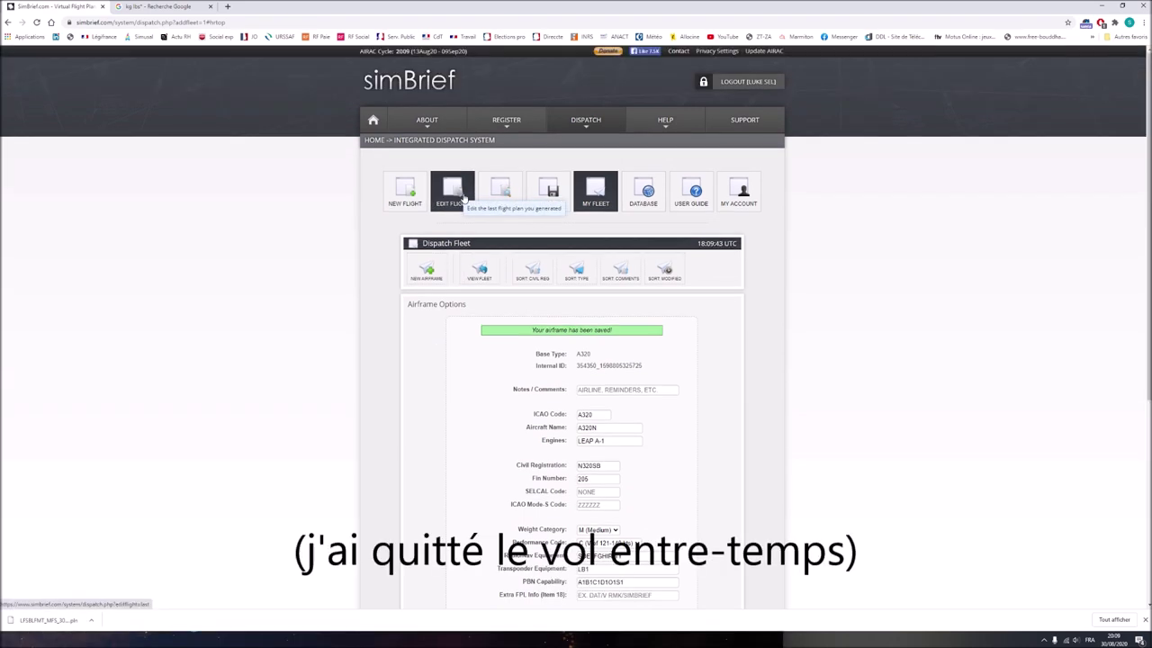
Reopen the last generated flight plan for editing and reselect the N320SB - A320N airframe.
left_click(465, 197)
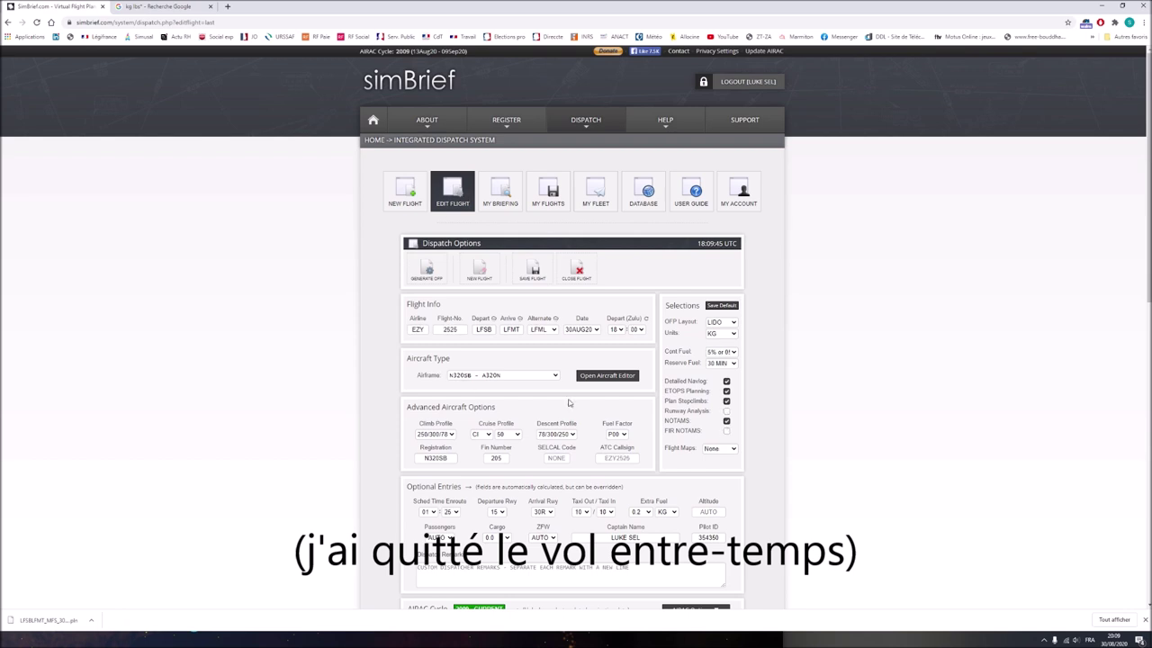
scroll(396, 455, "down", 1)
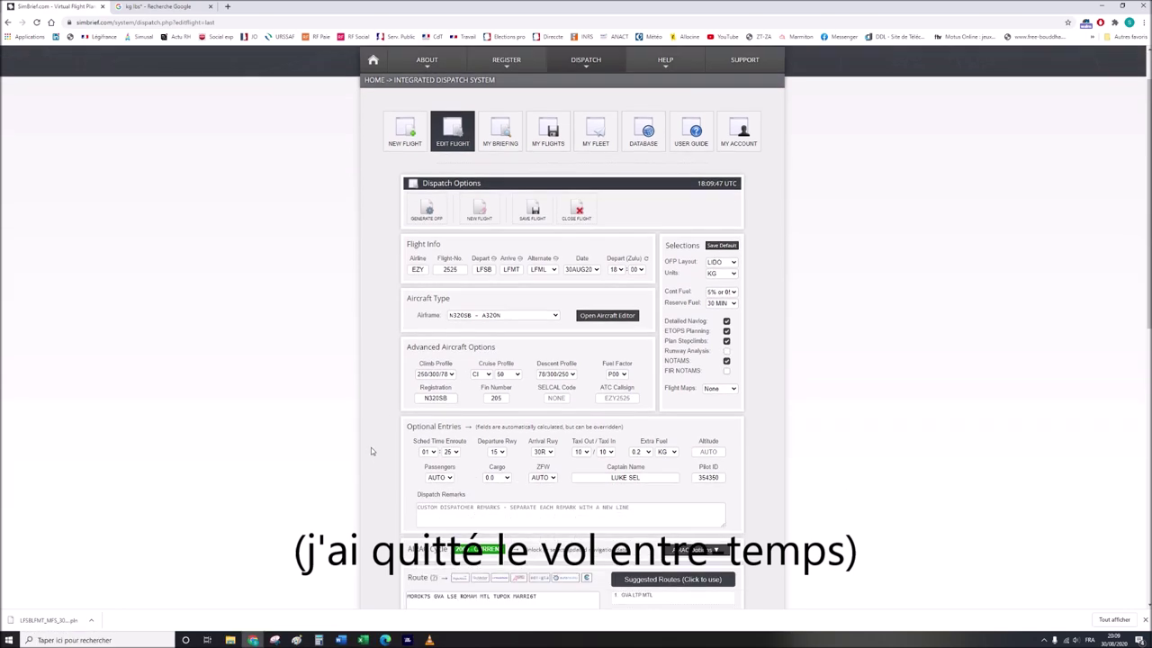
left_click(486, 286)
left_click(498, 318)
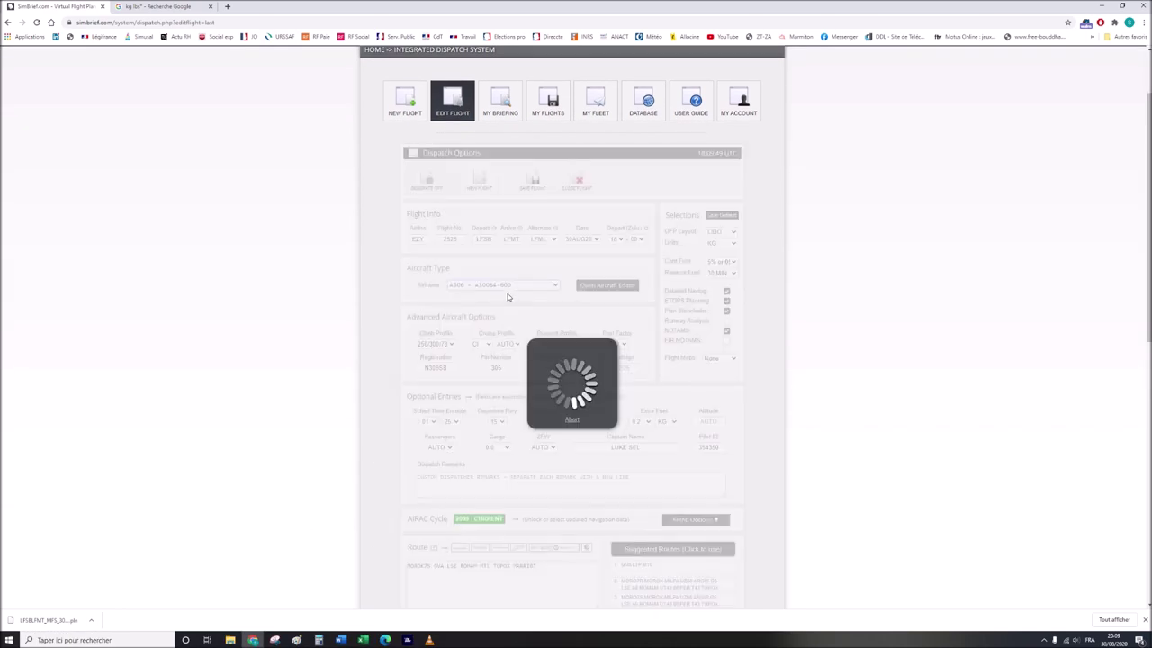
left_click(506, 288)
left_click(499, 302)
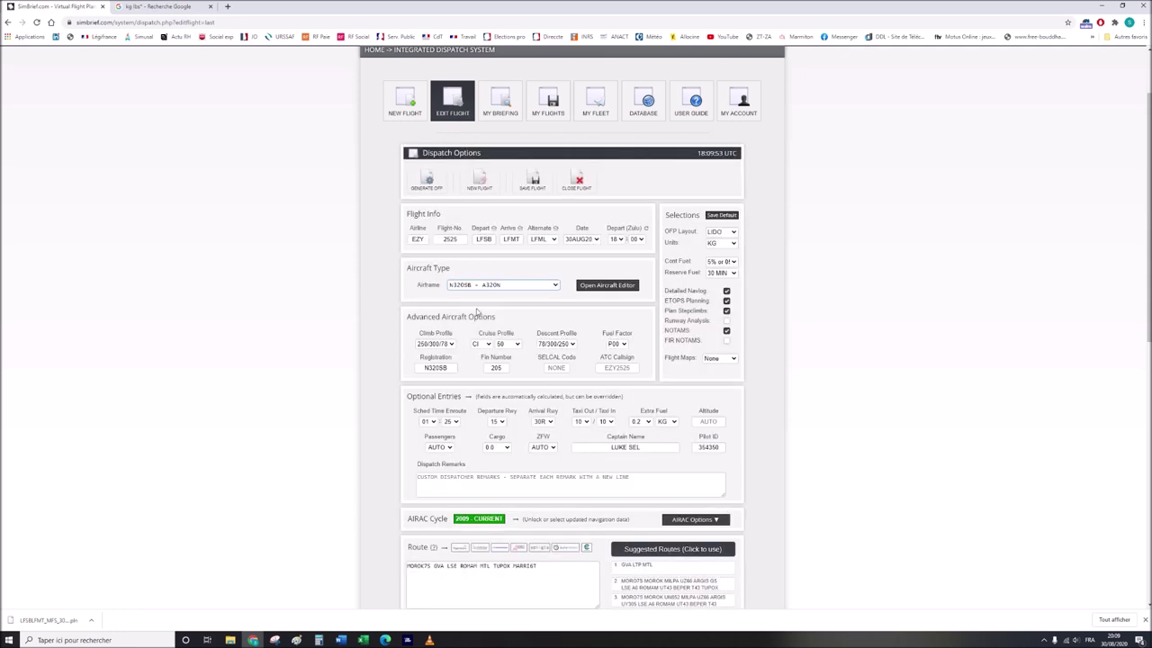
Set the plan's optional entries to 0.2 extra fuel, 176 passengers and 2.6 cargo.
left_click(640, 421)
left_click(636, 459)
left_click(639, 421)
left_click(637, 445)
left_click(447, 448)
left_click_drag(450, 461, 456, 587)
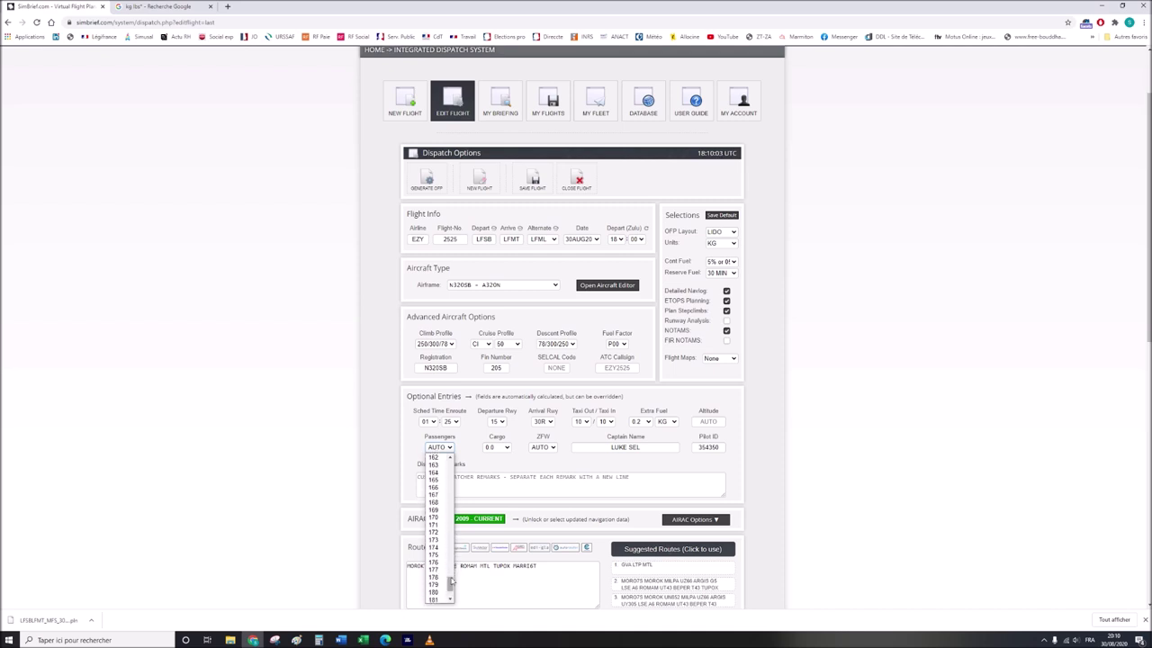
left_click(435, 564)
left_click(491, 447)
scroll(500, 581, "down", 3)
left_click(493, 571)
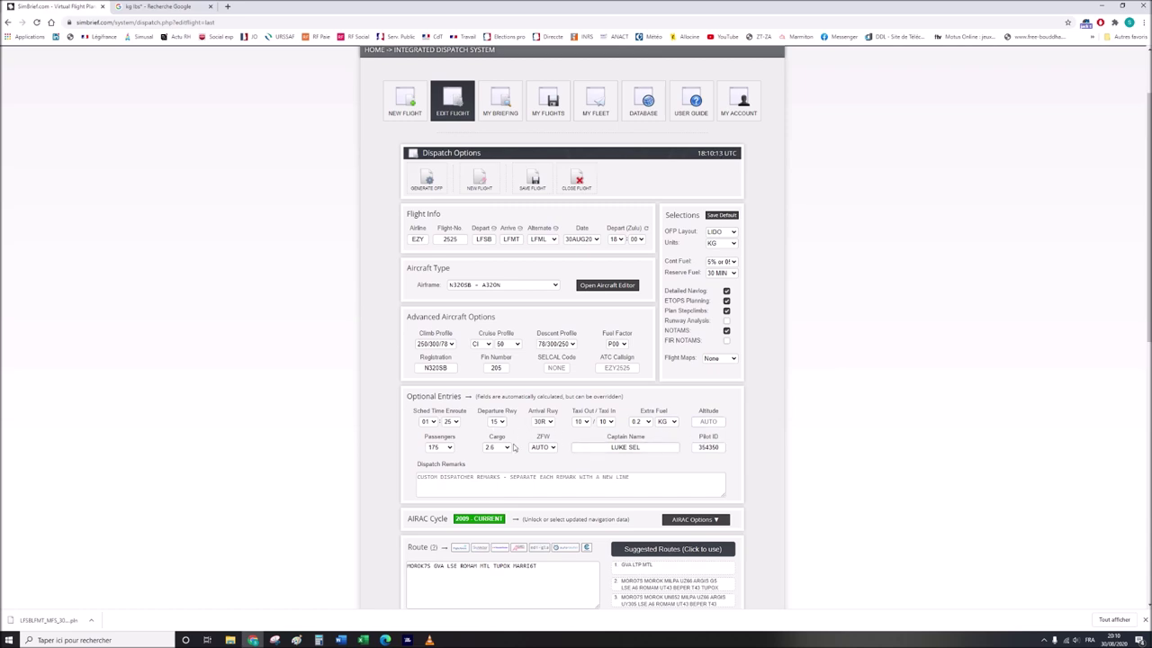
Review the remaining dispatch options and generate the operational flight plan for the LFSB to LFMT flight.
scroll(514, 447, "down", 2)
scroll(386, 489, "down", 2)
scroll(386, 485, "down", 2)
scroll(385, 485, "up", 7)
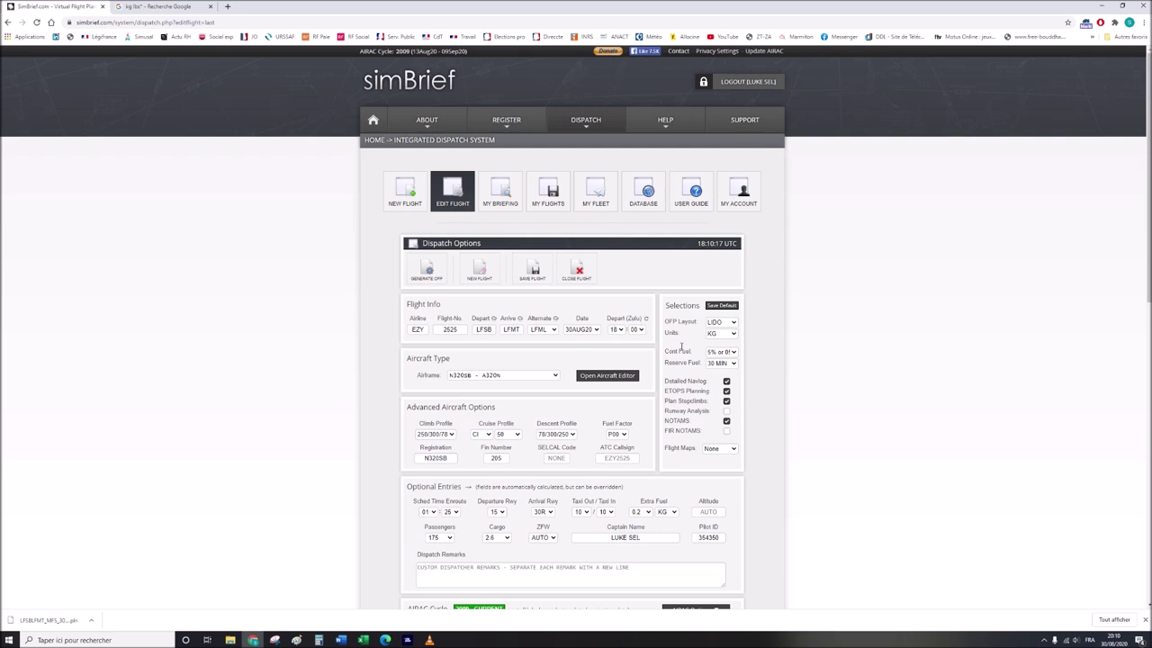
left_click(436, 272)
left_click(569, 353)
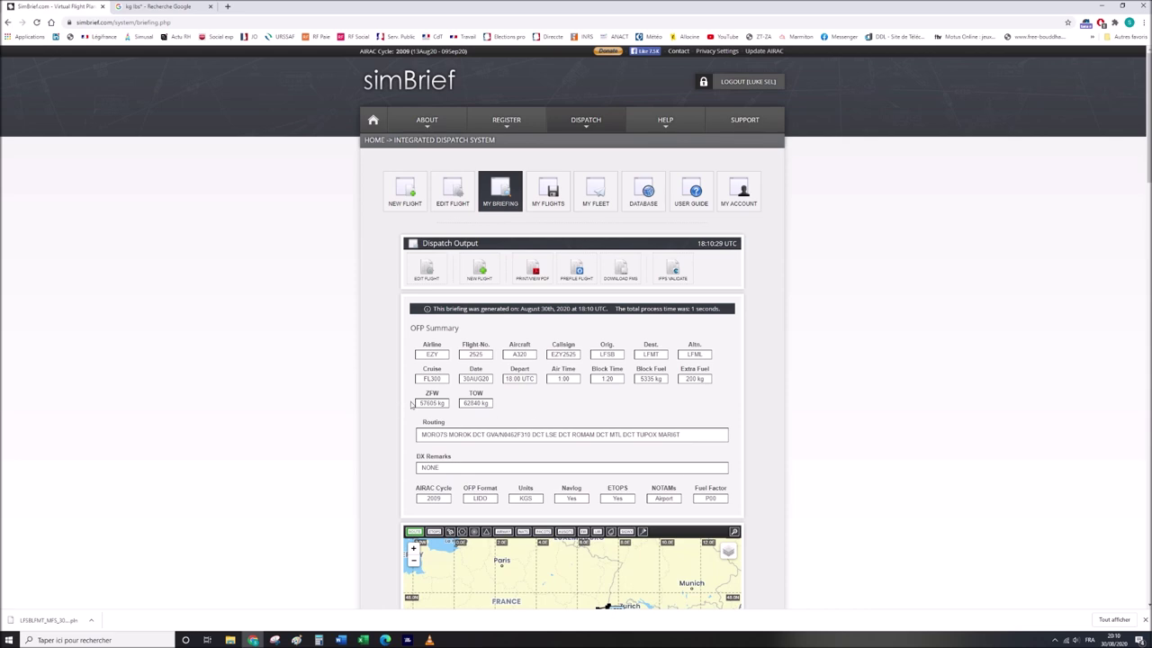
Check the engine type, average fuel flow and block fuel in the new briefing's paperwork preview.
scroll(411, 405, "down", 7)
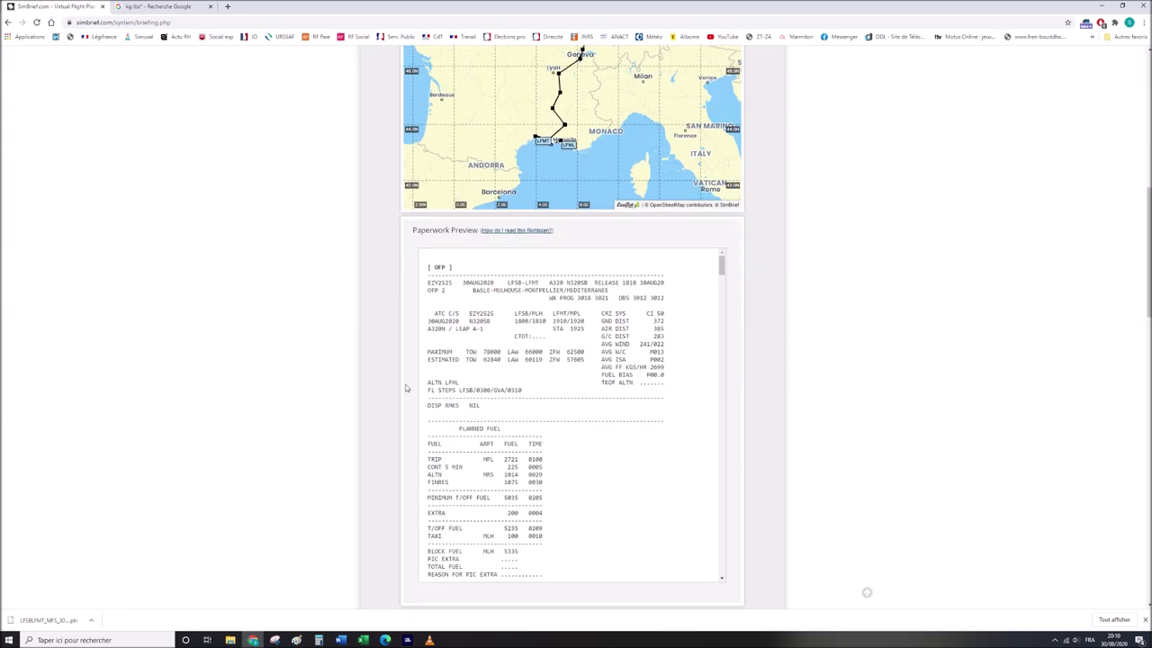
left_click_drag(455, 329, 481, 331)
left_click_drag(602, 366, 664, 367)
left_click_drag(503, 550, 515, 551)
scroll(622, 485, "down", 1)
scroll(792, 470, "up", 2)
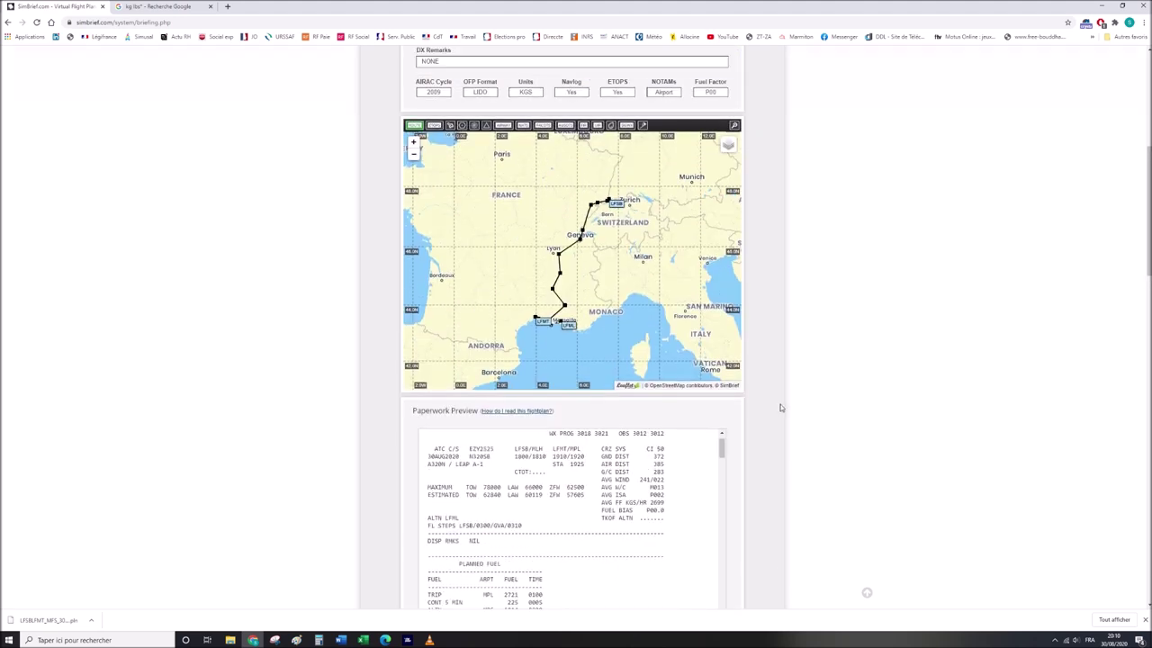
Switch to the flight simulator's weight and balance settings, with the browser's kg-to-lbs converter shown beside them.
left_click(410, 638)
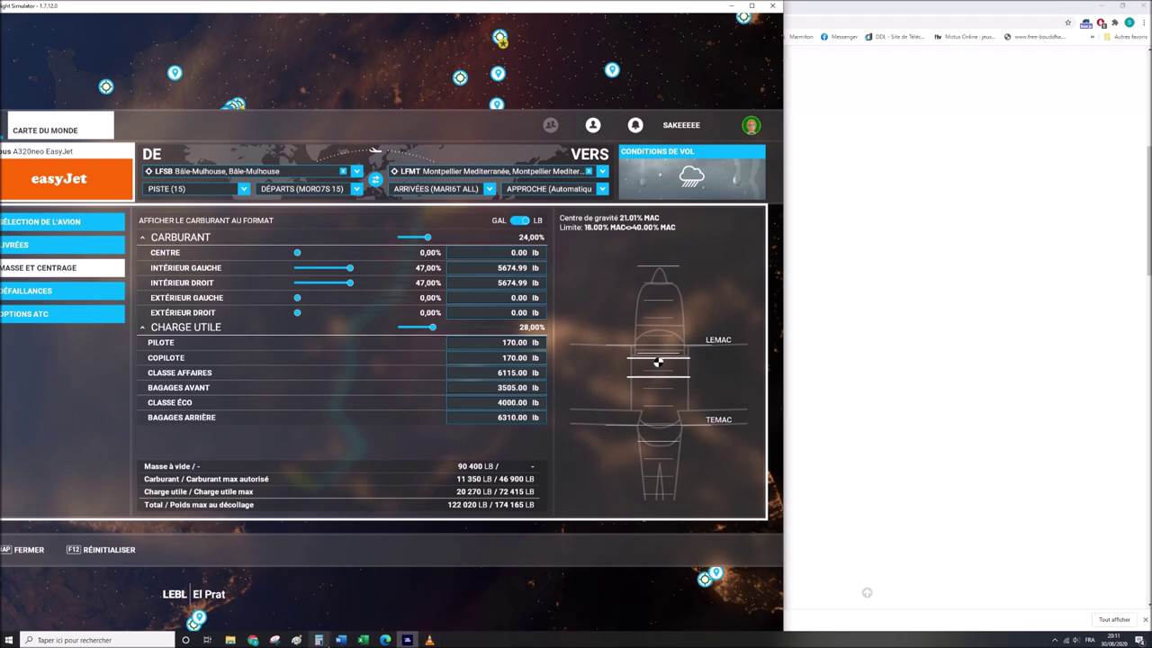
left_click(318, 640)
left_click(844, 36)
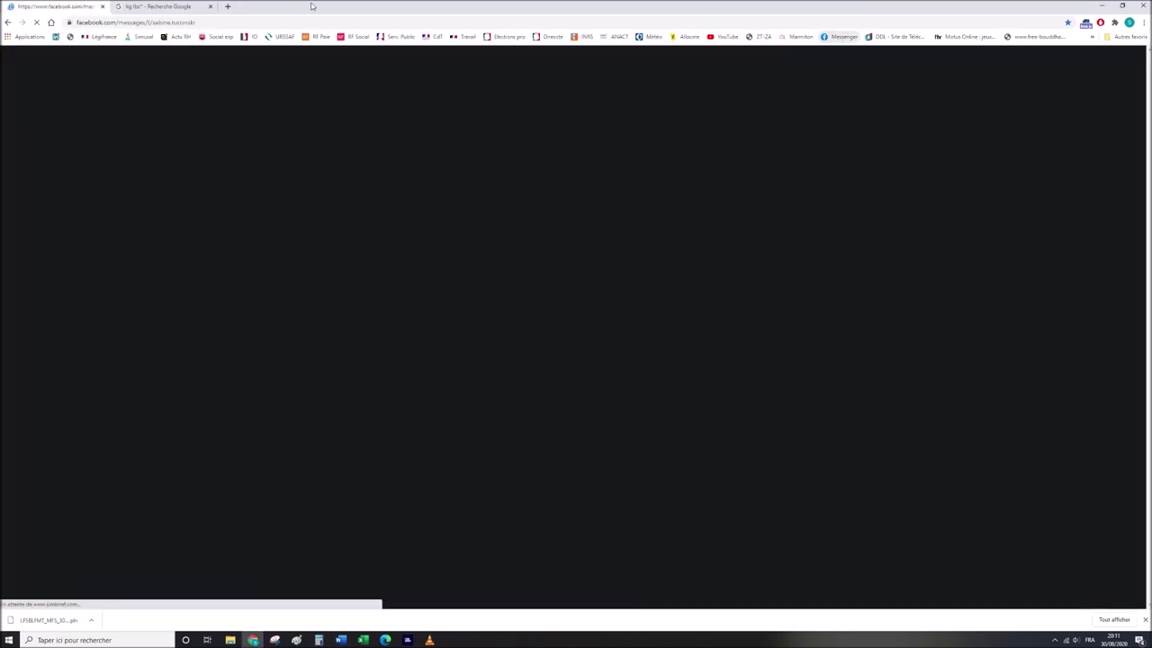
left_click(1123, 6)
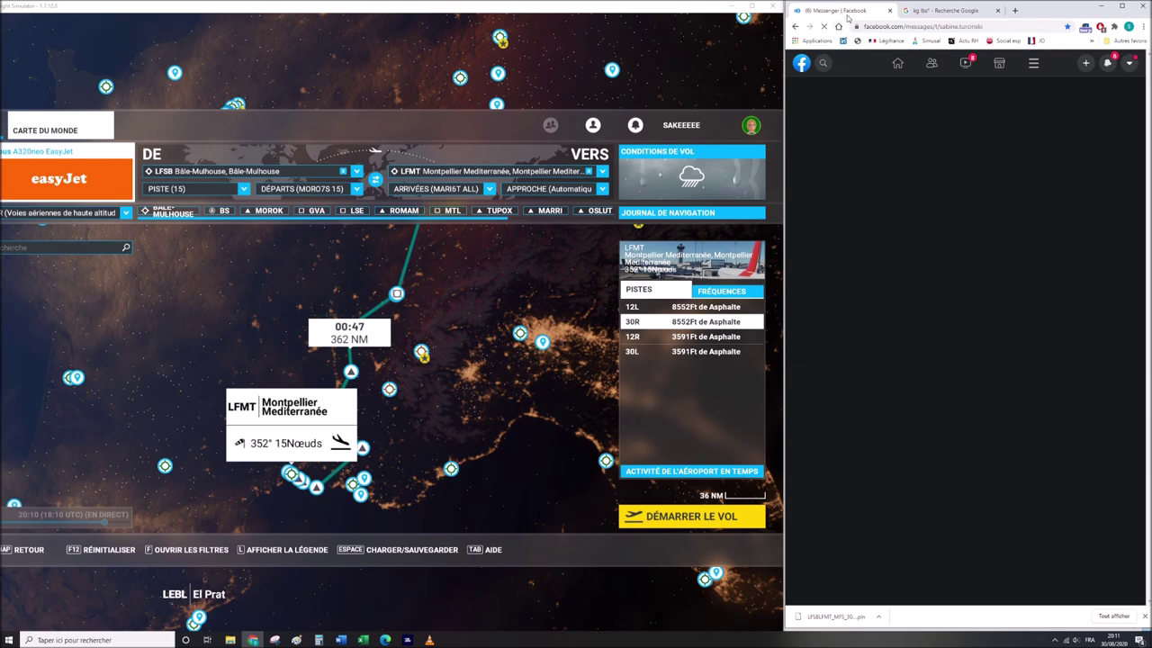
left_click(916, 12)
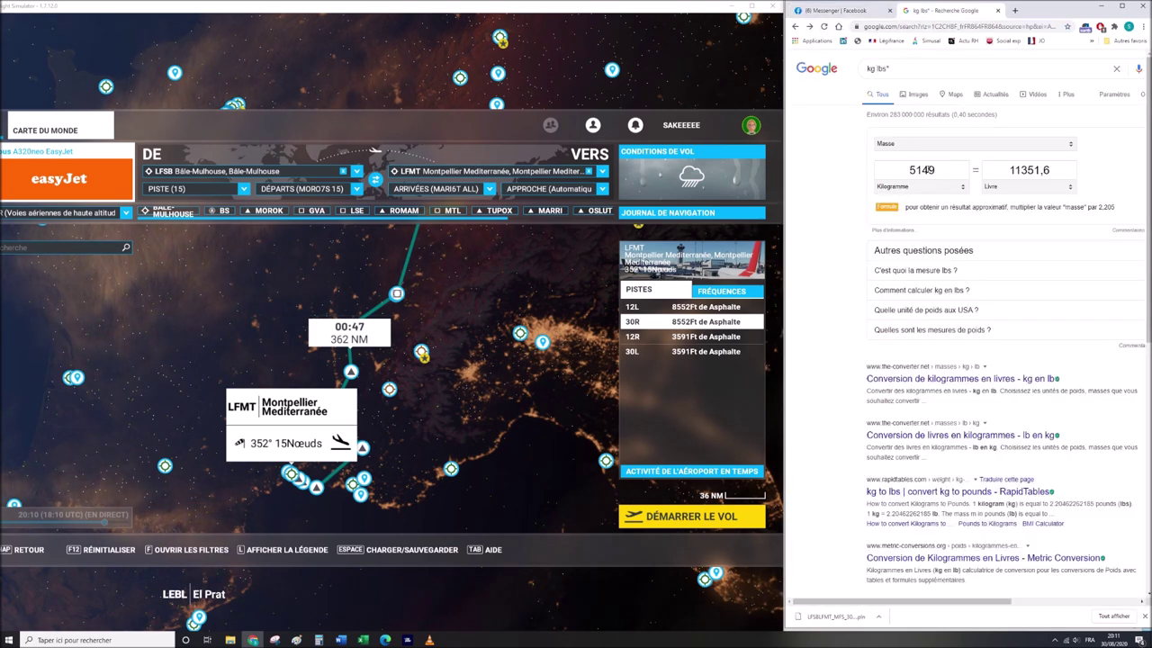
left_click(54, 187)
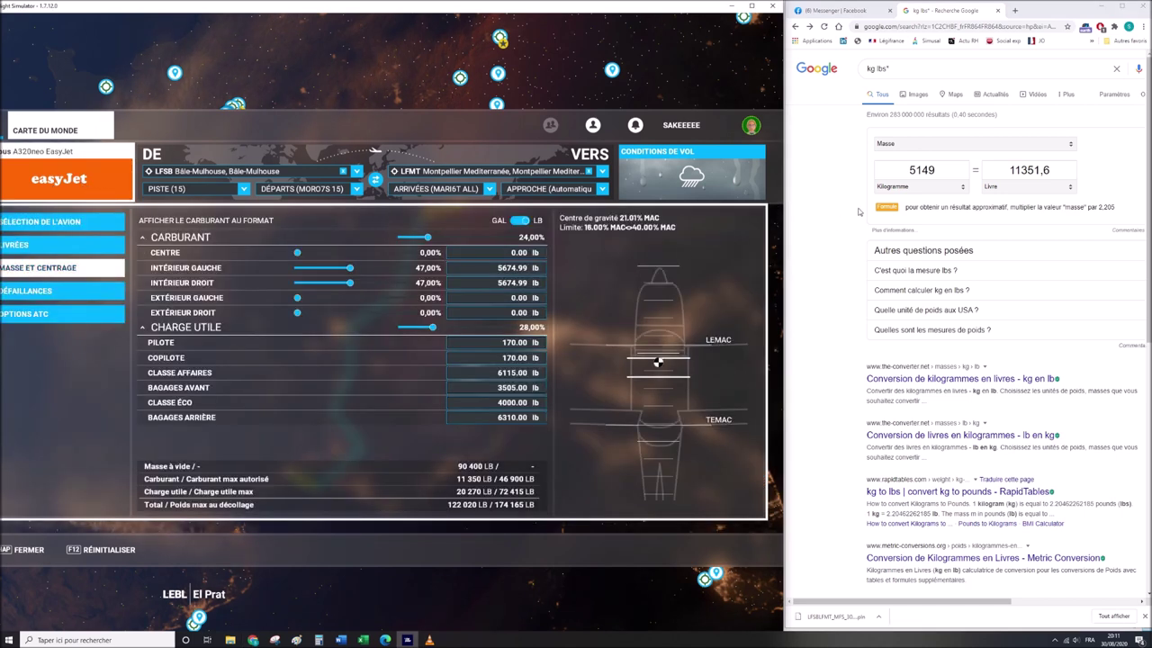
Convert the 5335 kg block fuel to pounds and divide 11761.66 by 2 in the calculator.
left_click(941, 172)
type("5335")
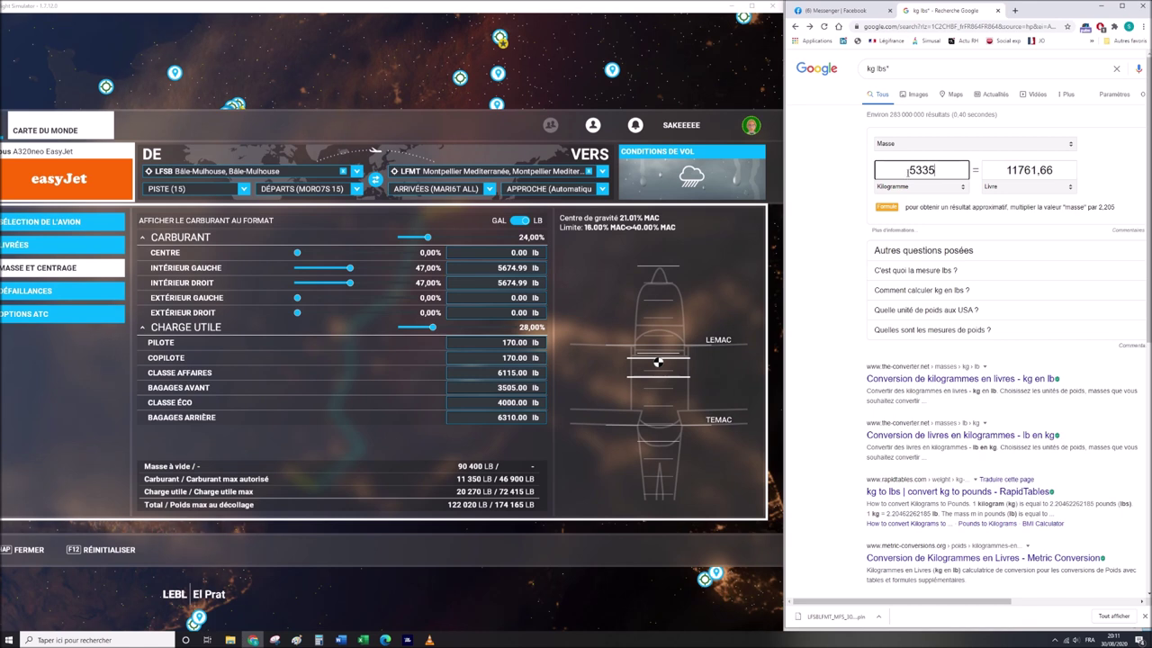
left_click(318, 640)
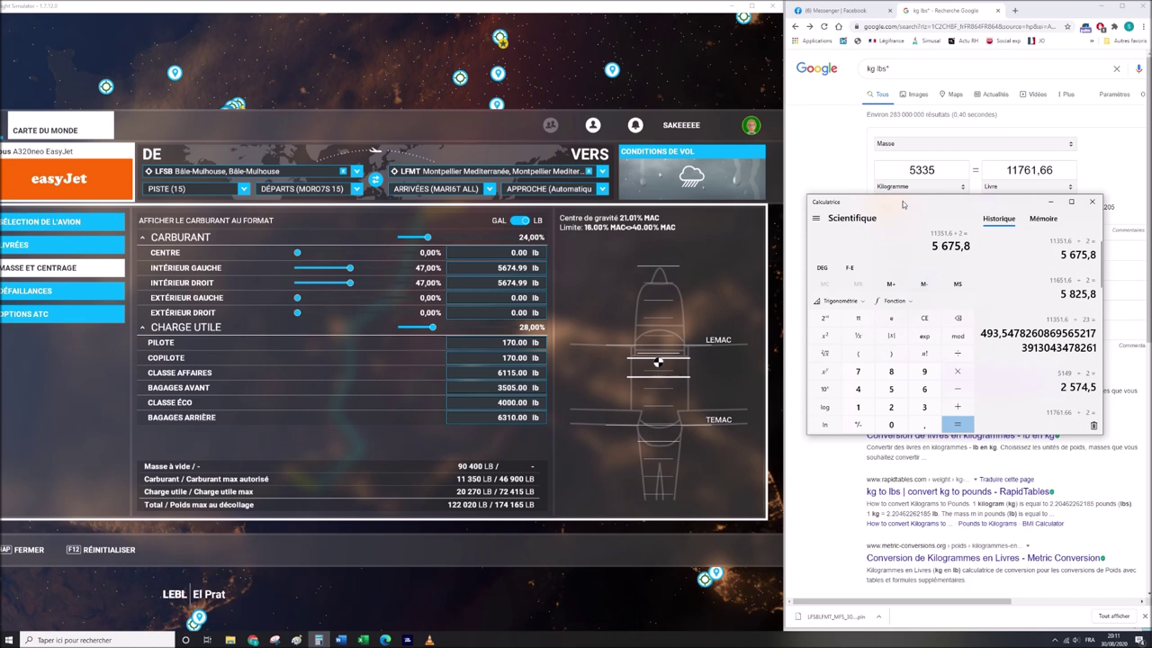
type("11761,66")
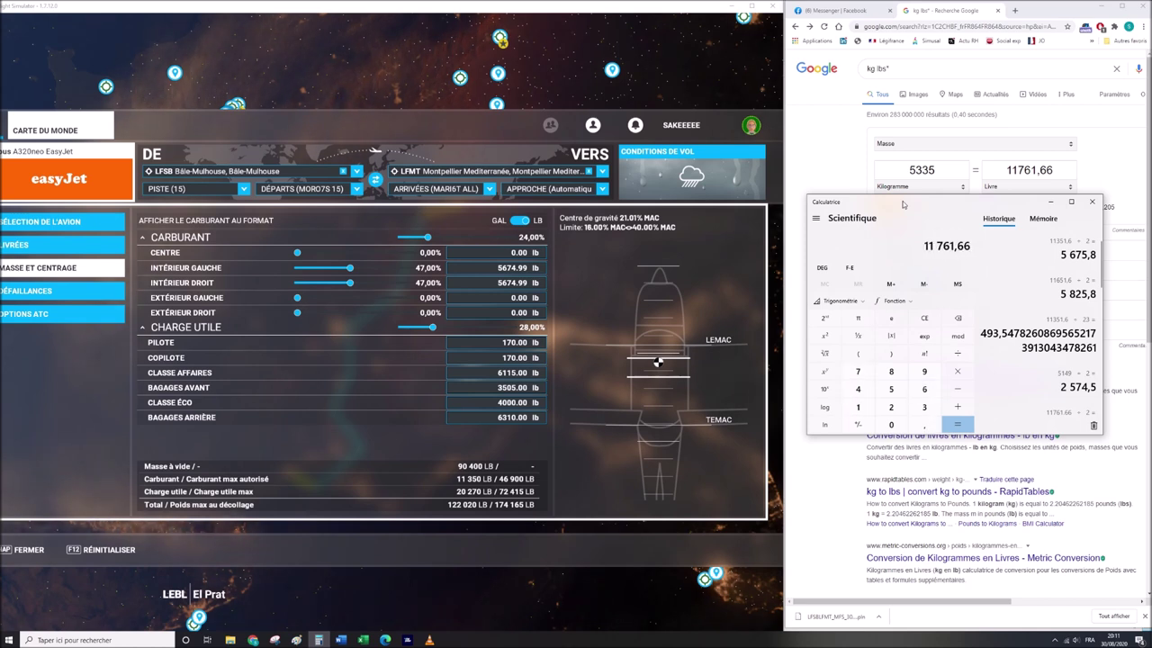
type("/2")
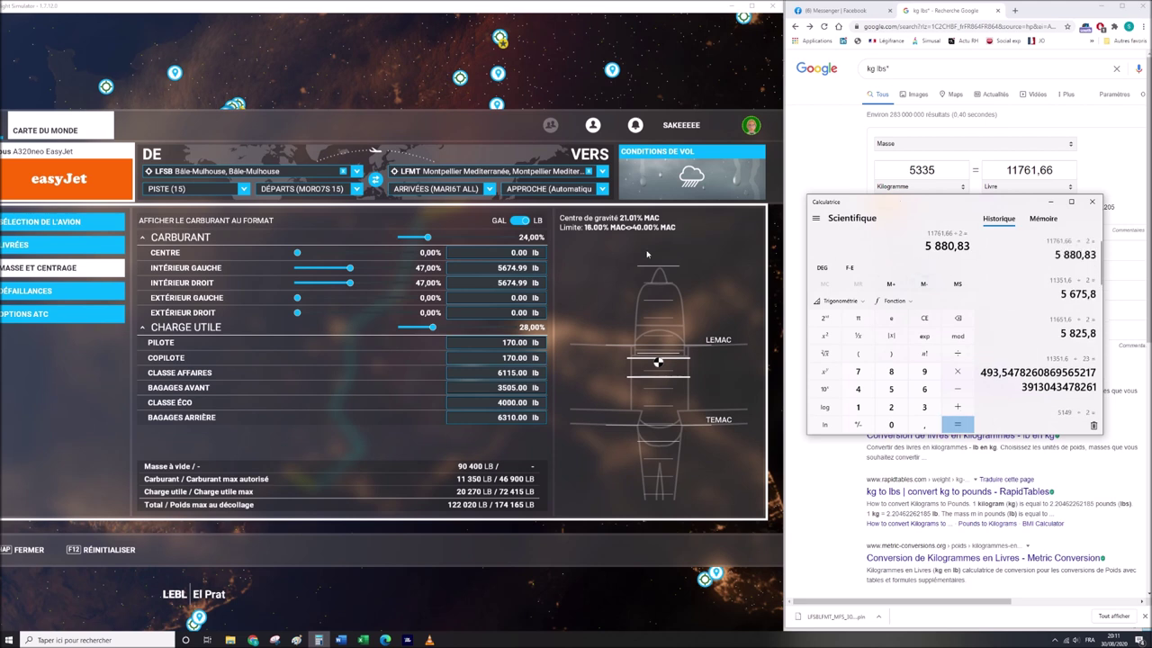
Try to set the inner left fuel tank to 5780.83 lb and the inner right fuel tank to 56.99 lb.
left_click(512, 267)
type("5781")
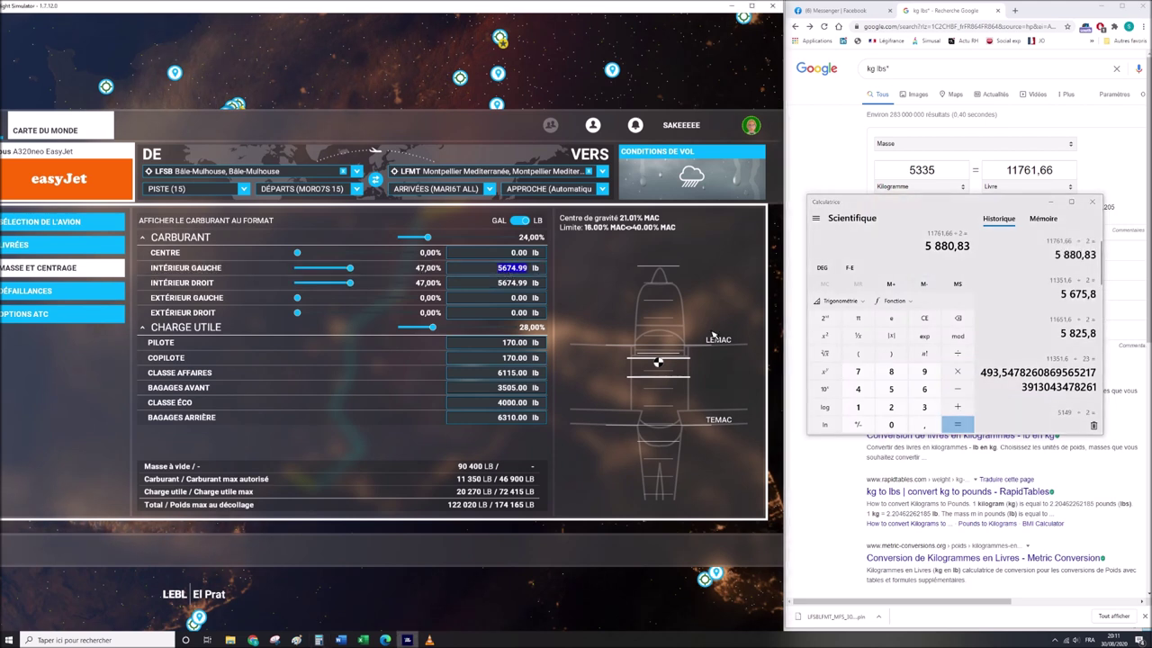
key("Return")
key("BackSpace")
key("BackSpace")
type("83")
key("Tab")
type("5")
key("Return")
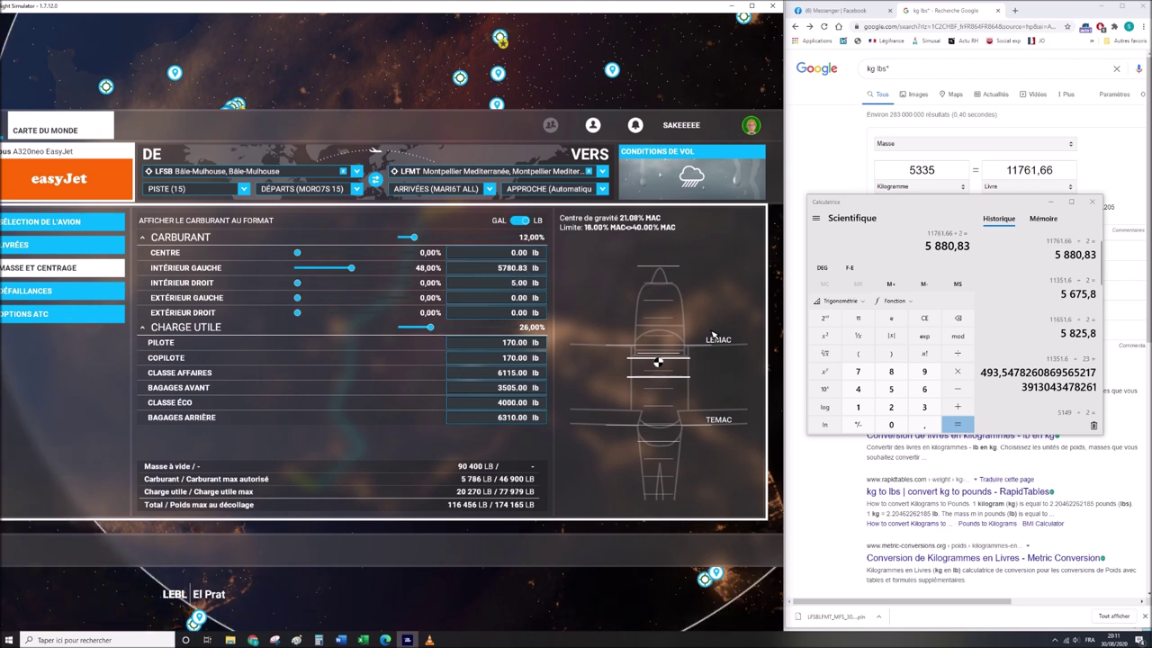
type("57")
key("Return")
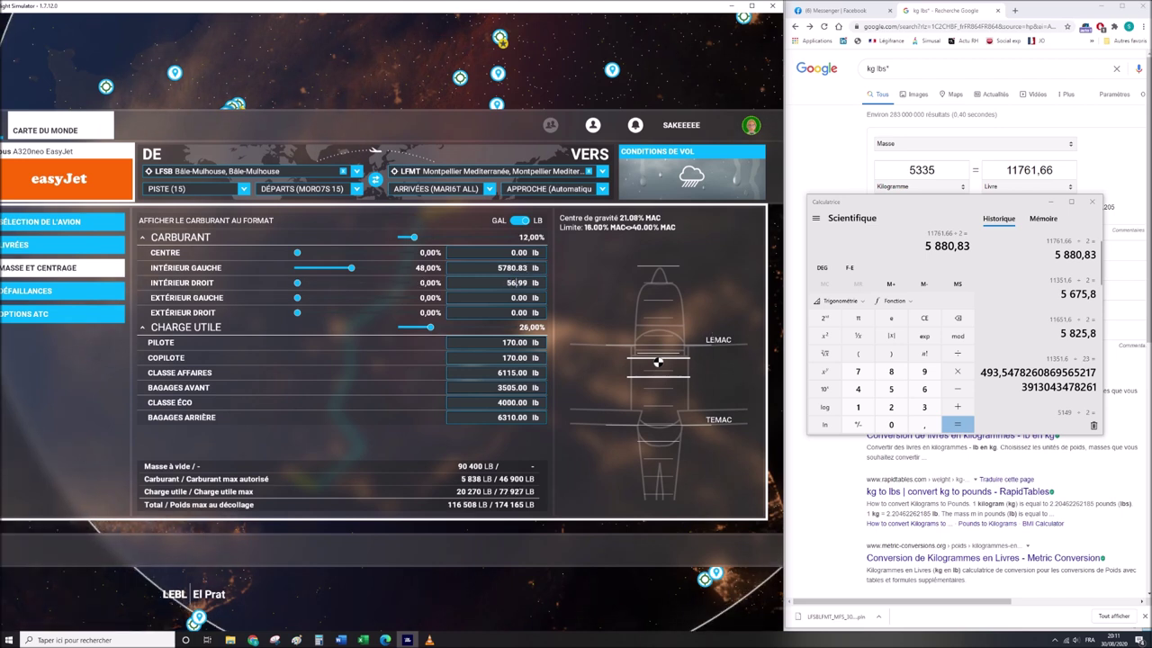
Set the inner left fuel tank to 5880.83 lb.
key("shift+Tab")
key("shift+Tab")
type("57,99")
key("BackSpace")
key("BackSpace")
key("BackSpace")
type("8,98")
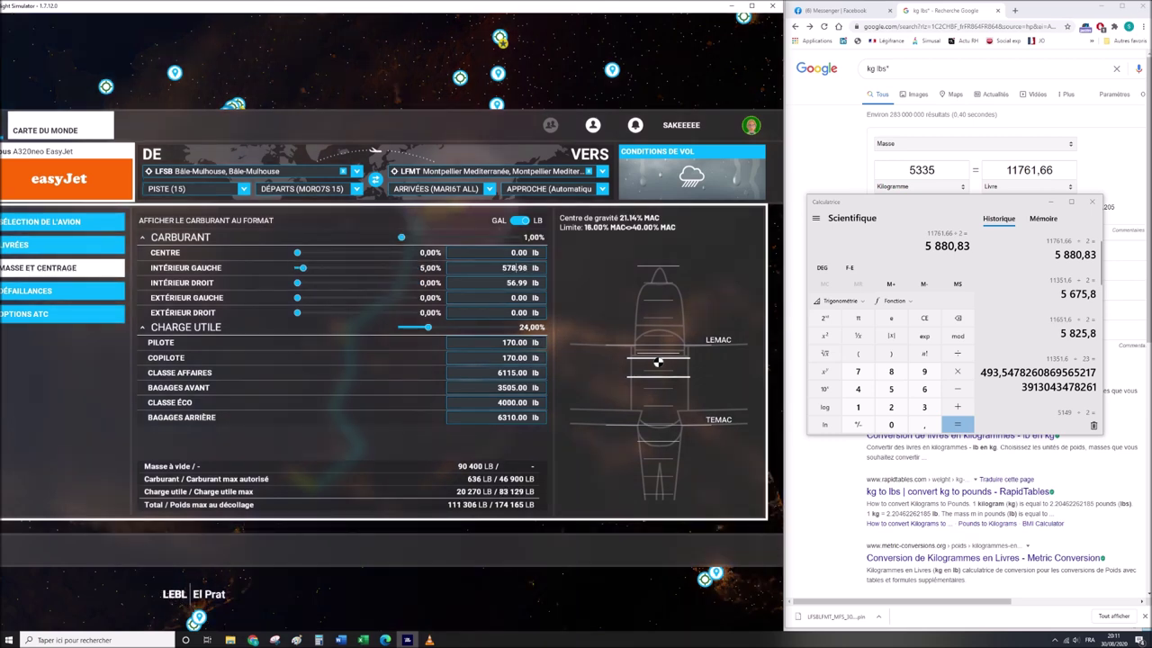
type("5880,95")
key("Return")
key("Tab")
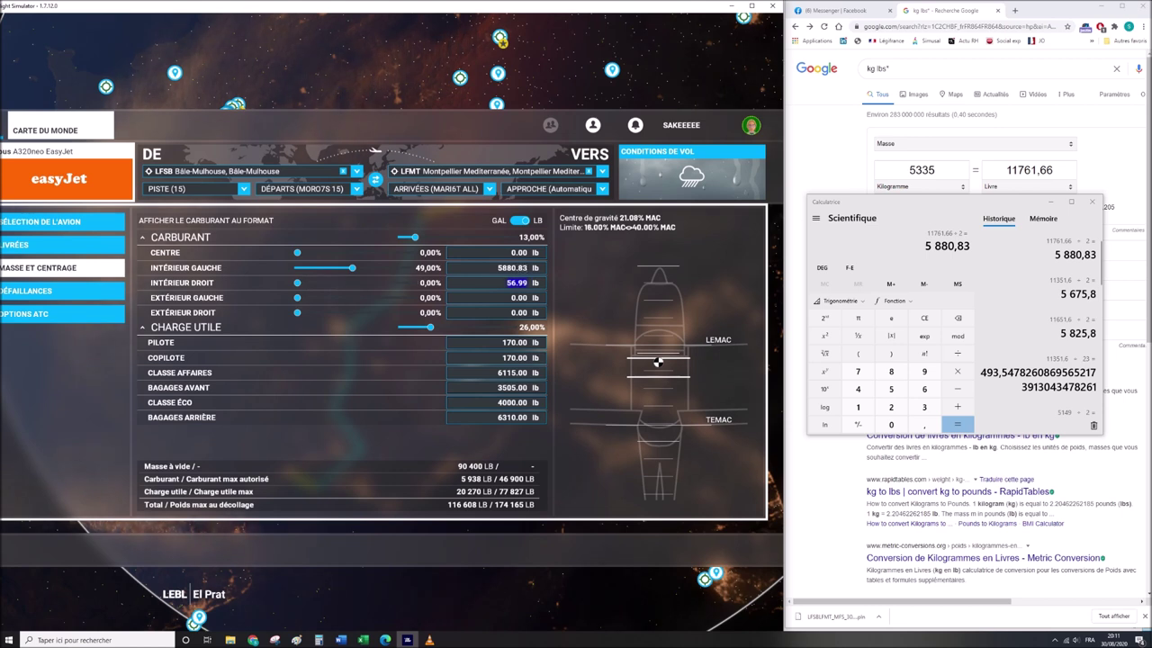
Set the inner right fuel tank to 5880.83 lb.
type("57,99")
key("BackSpace")
type("880")
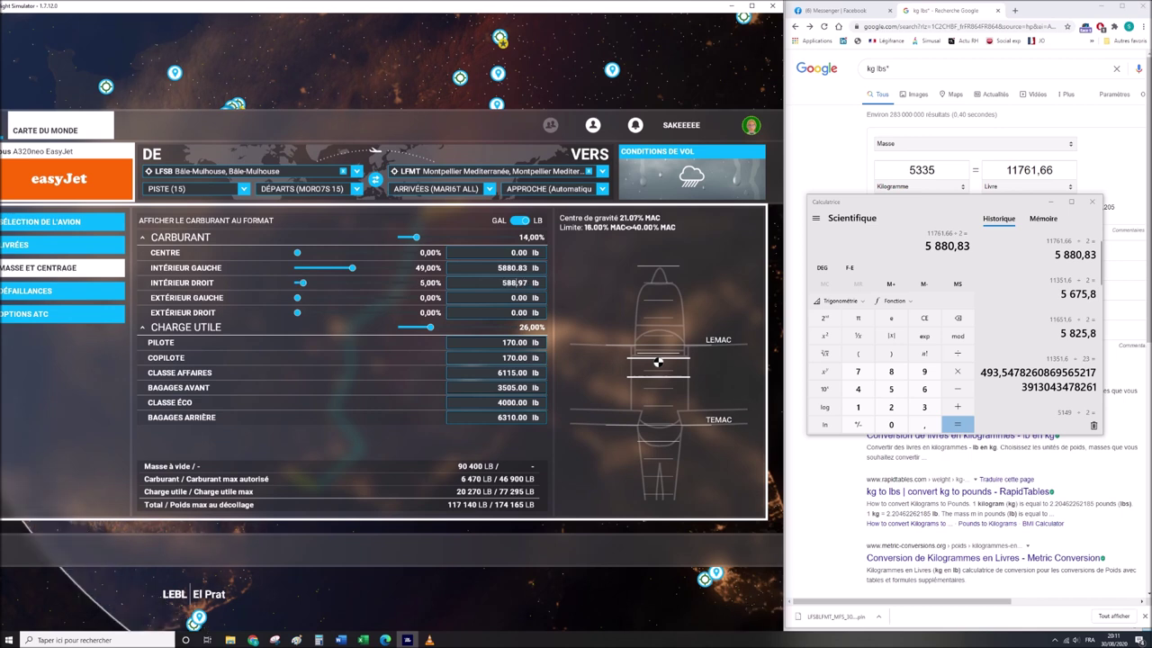
key("Return")
key("BackSpace")
key("BackSpace")
type("82")
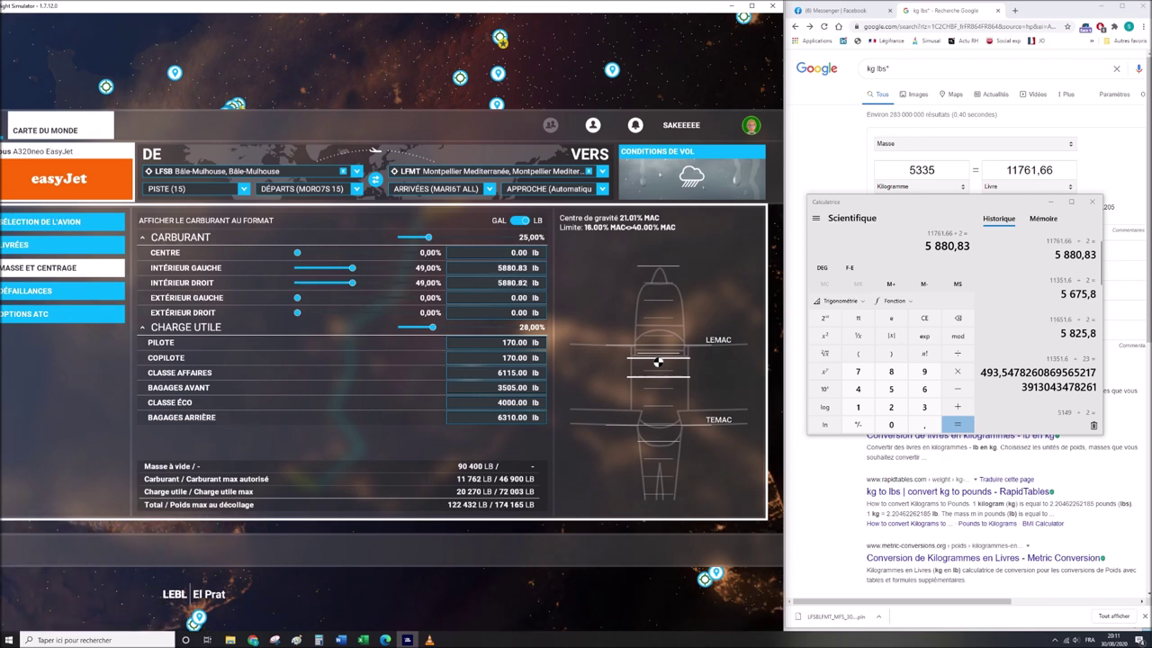
key("BackSpace")
type("3")
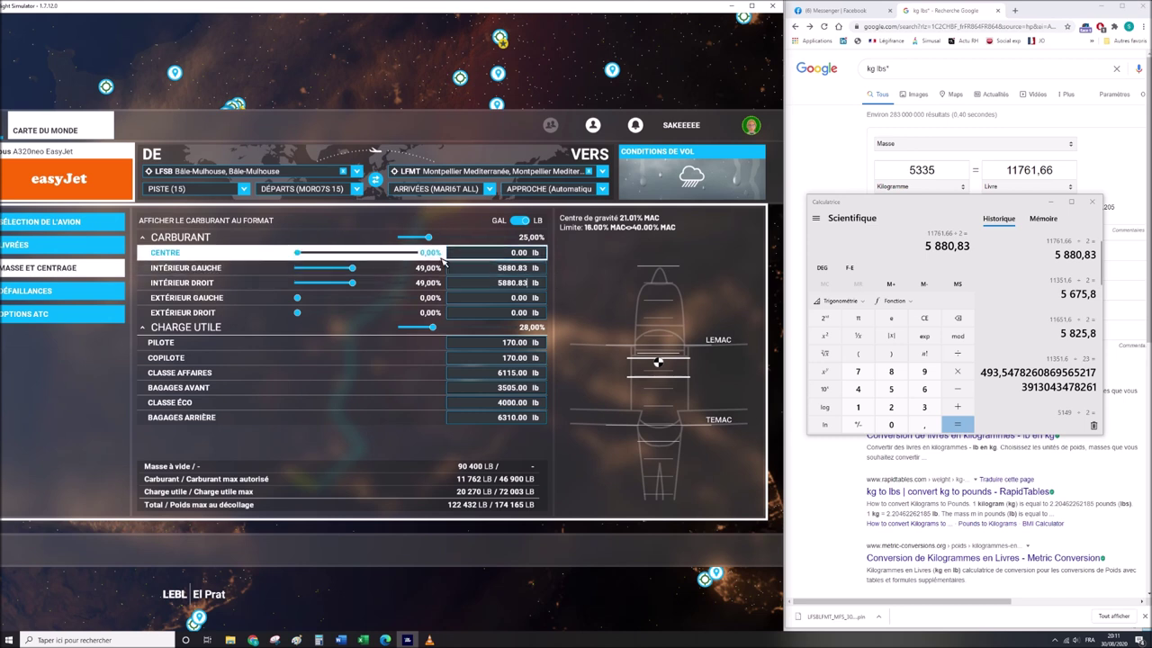